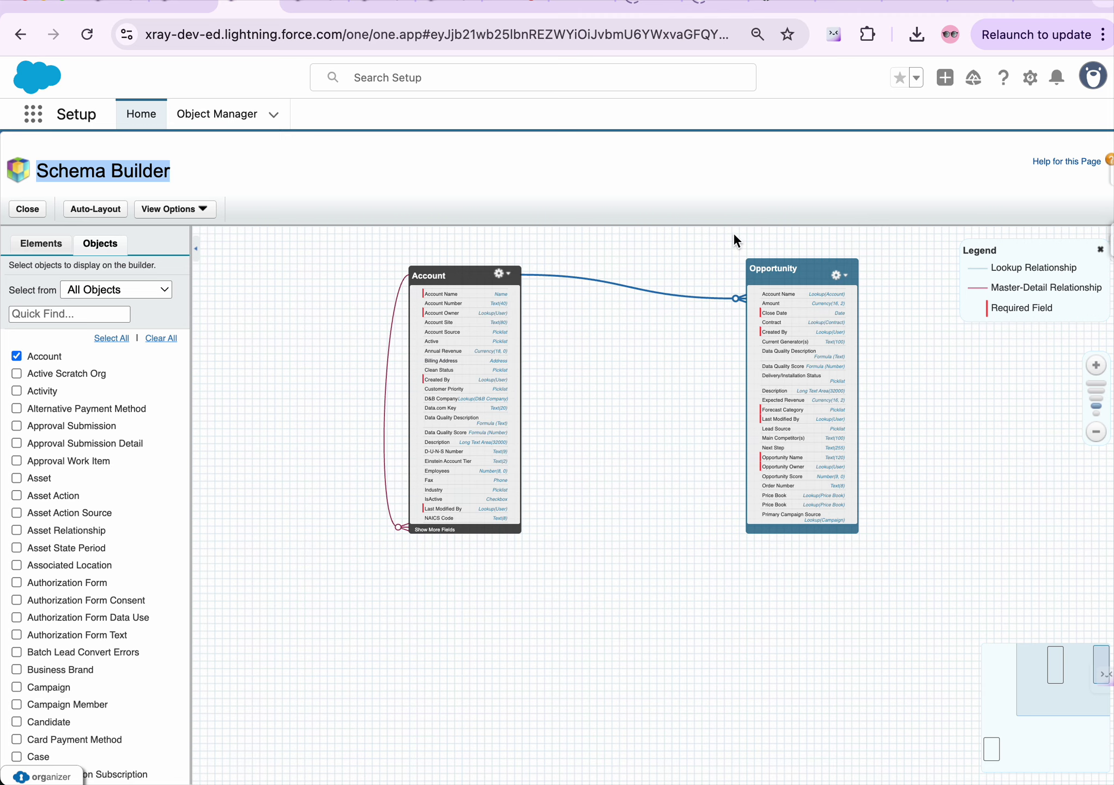
# Move the Account object left on the canvas and inspect its lookup line to Opportunity
pyautogui.moveTo(431, 280); pyautogui.dragTo(378, 275)
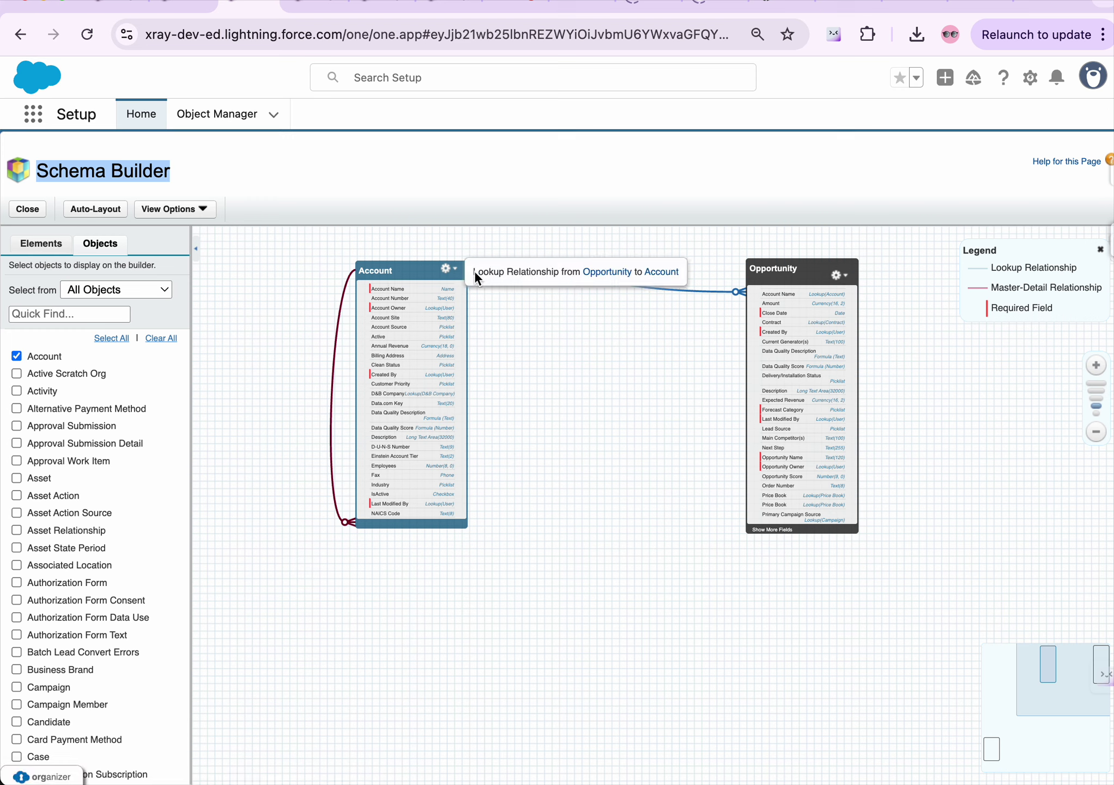
pyautogui.moveTo(563, 276)
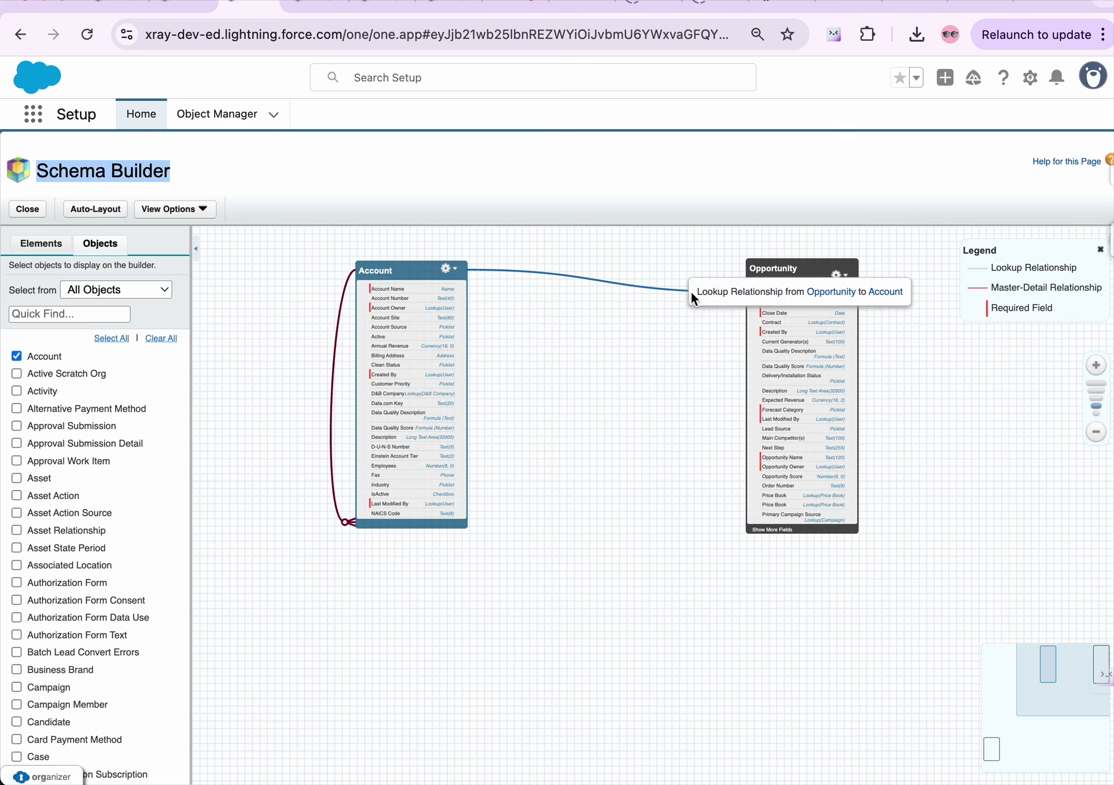
pyautogui.moveTo(618, 280)
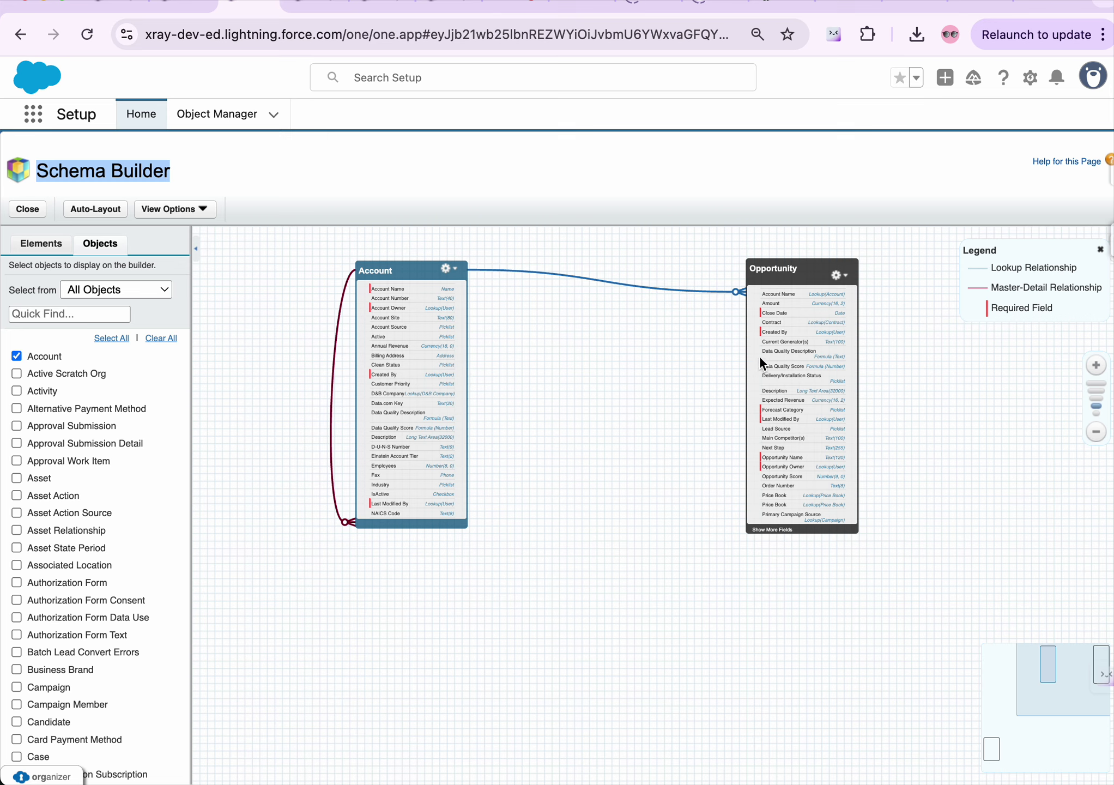
pyautogui.scroll(-3, 123, 547)
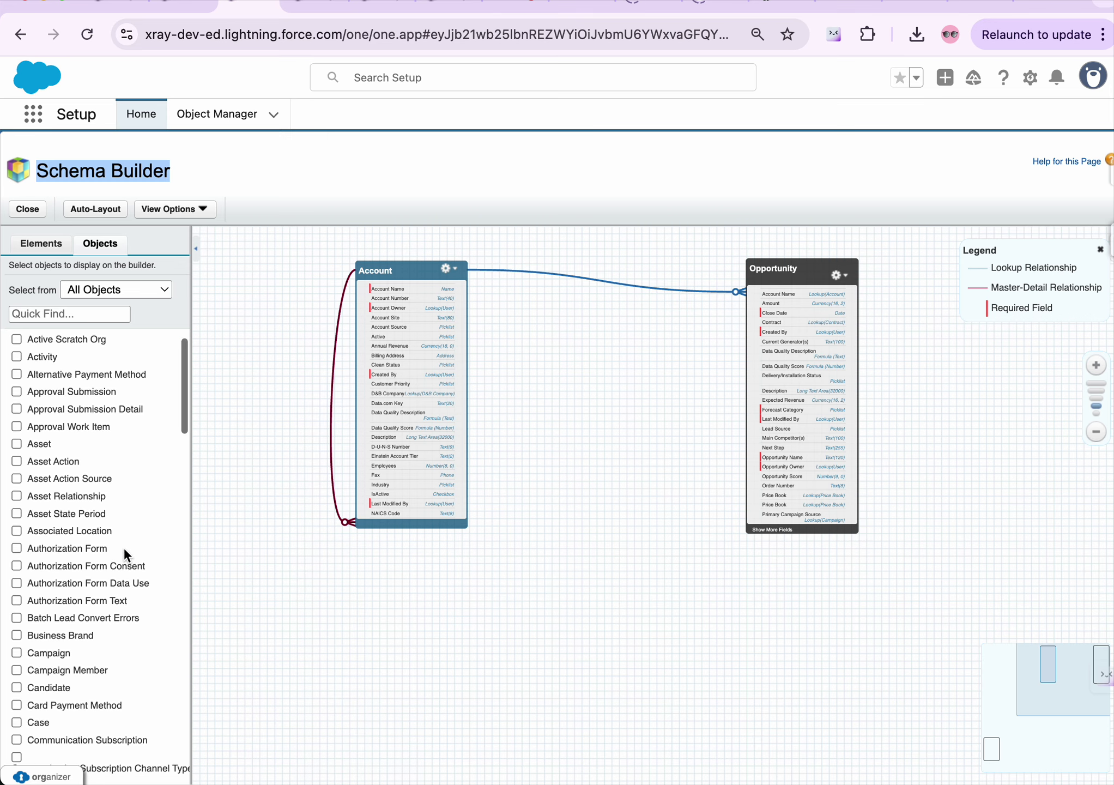
pyautogui.scroll(-9, 124, 547)
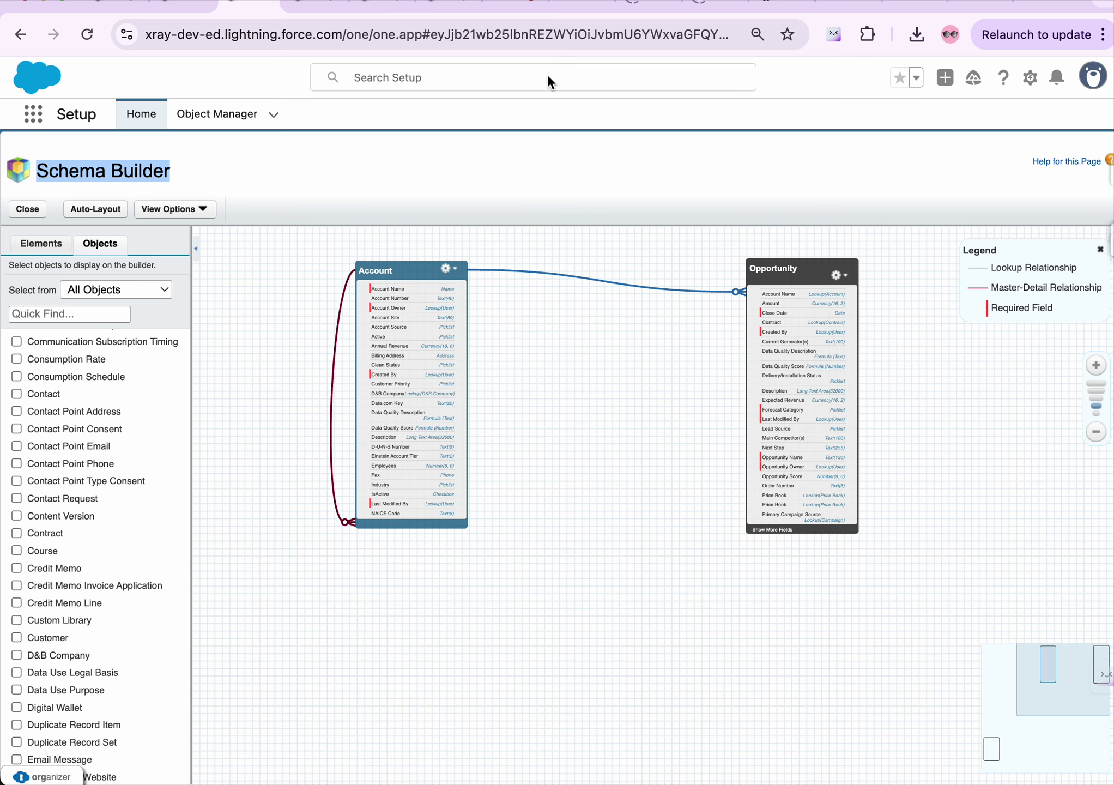
# Switch to the student record page, then go through Setup Home to Object Manager
pyautogui.click(191, 6)
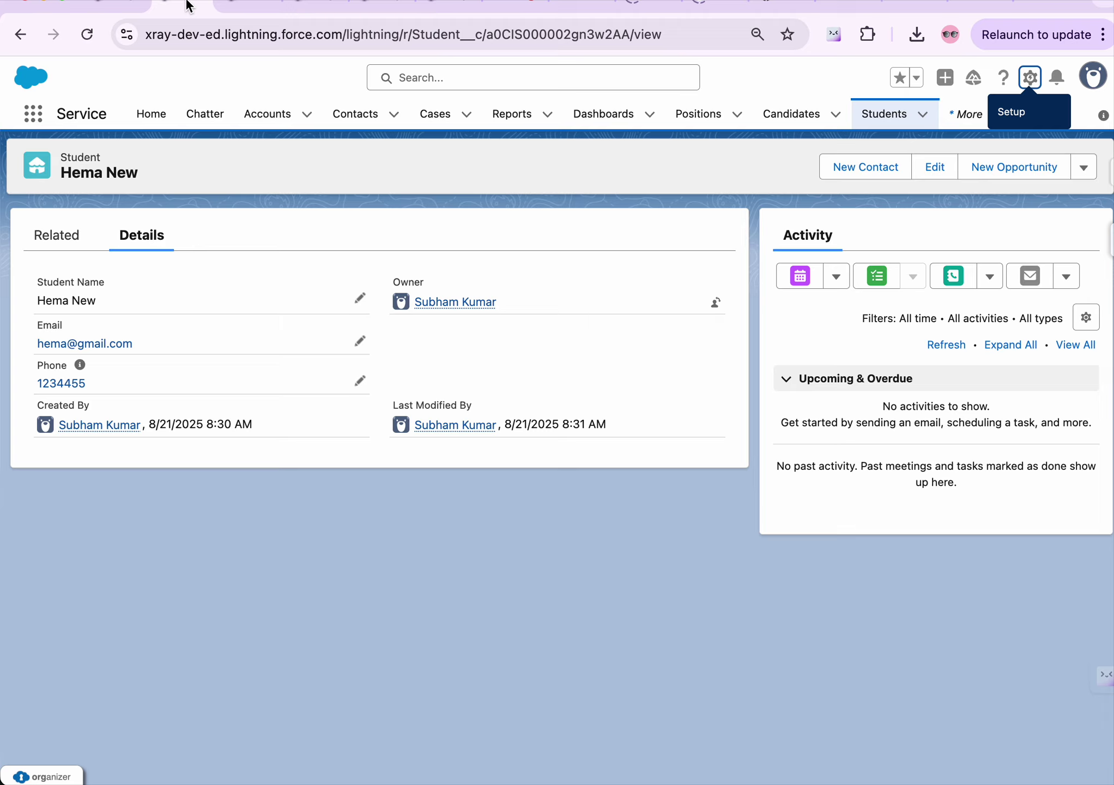
pyautogui.click(1030, 77)
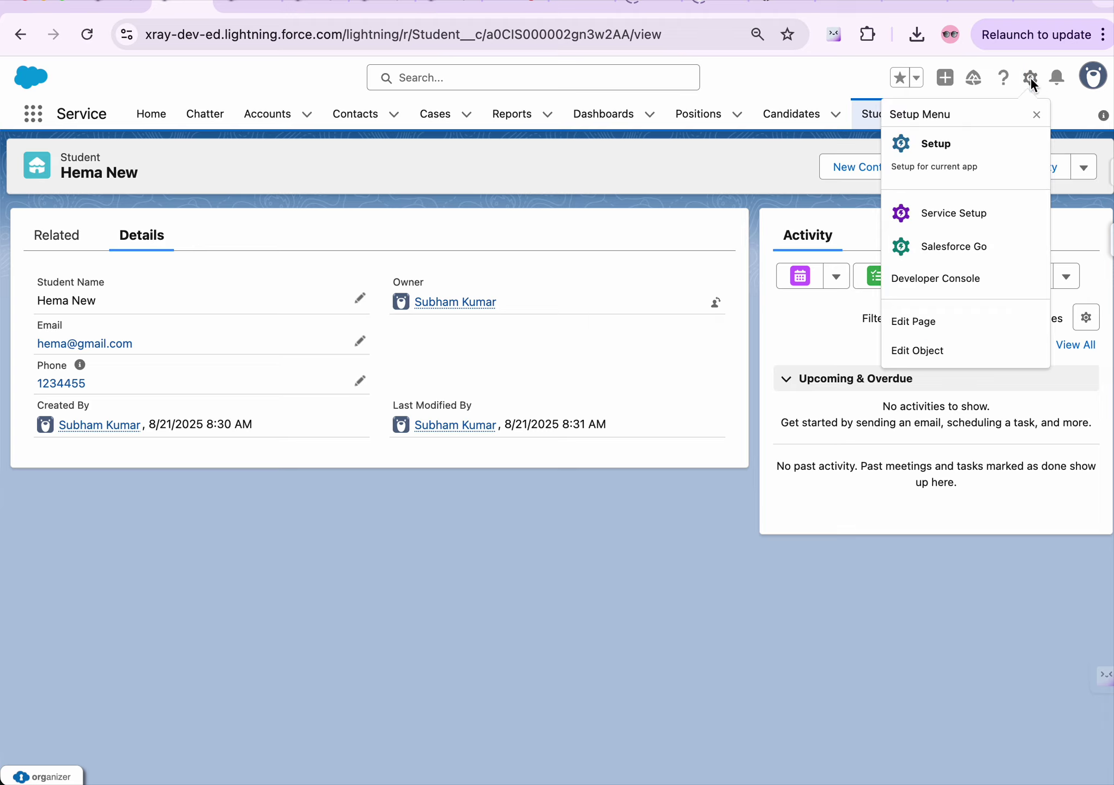
pyautogui.click(935, 151)
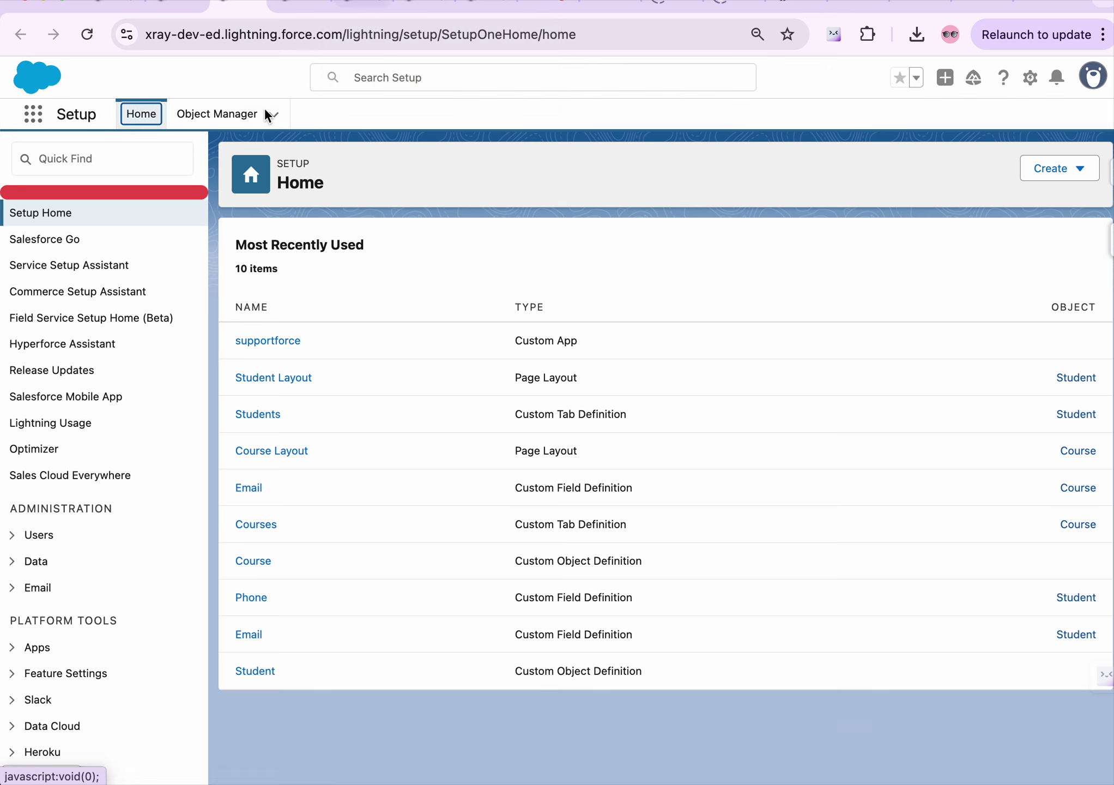
pyautogui.click(195, 113)
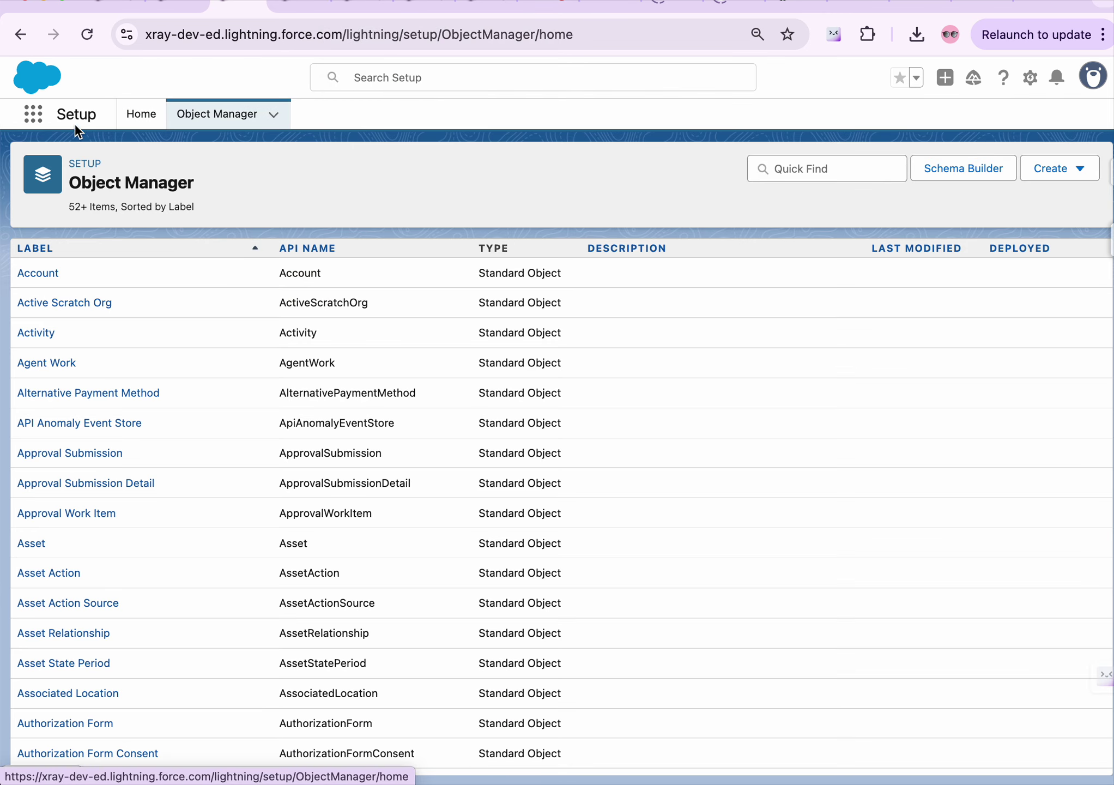
# Return to Setup Home and open Schema Builder via a Quick Find search for 'sch'
pyautogui.click(1030, 77)
pyautogui.click(959, 146)
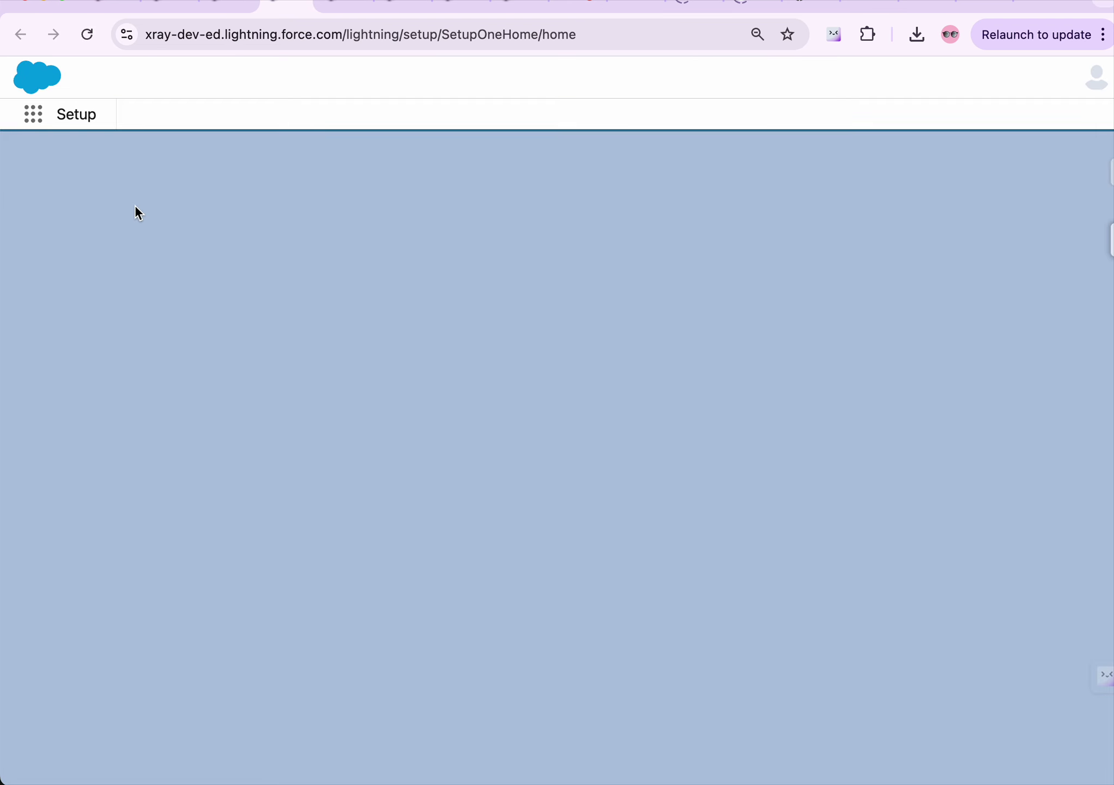
pyautogui.click(85, 153)
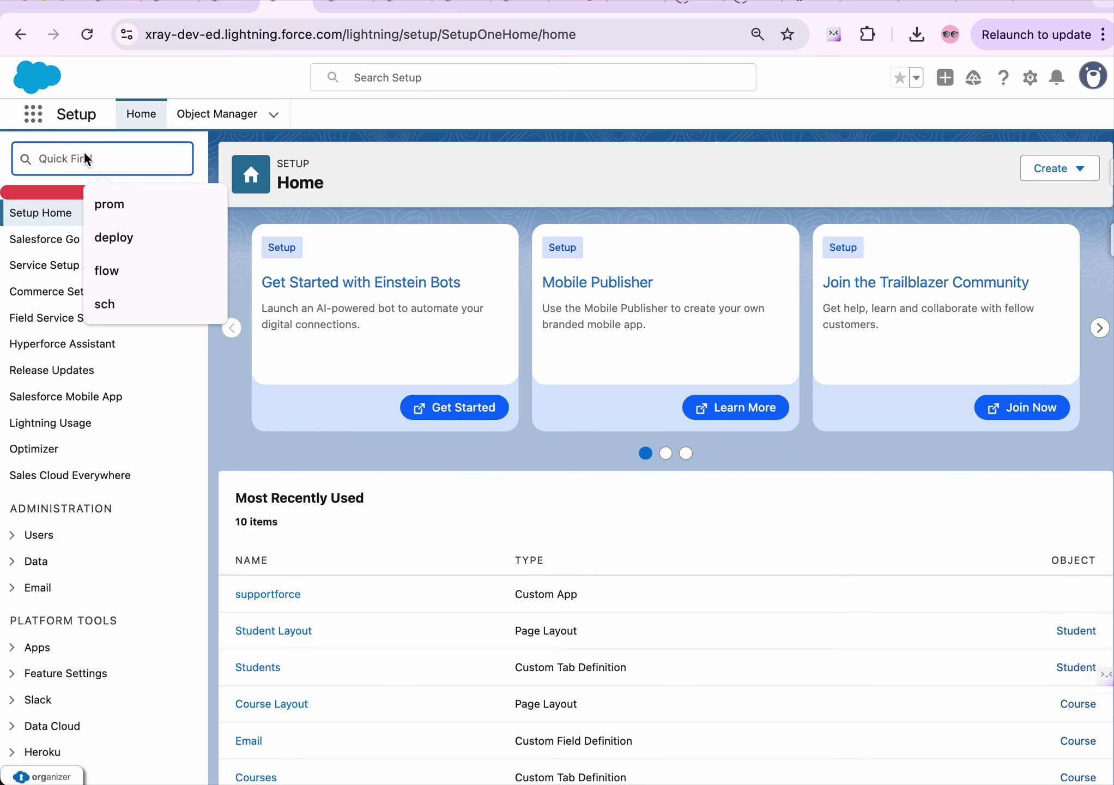
pyautogui.write('sch')
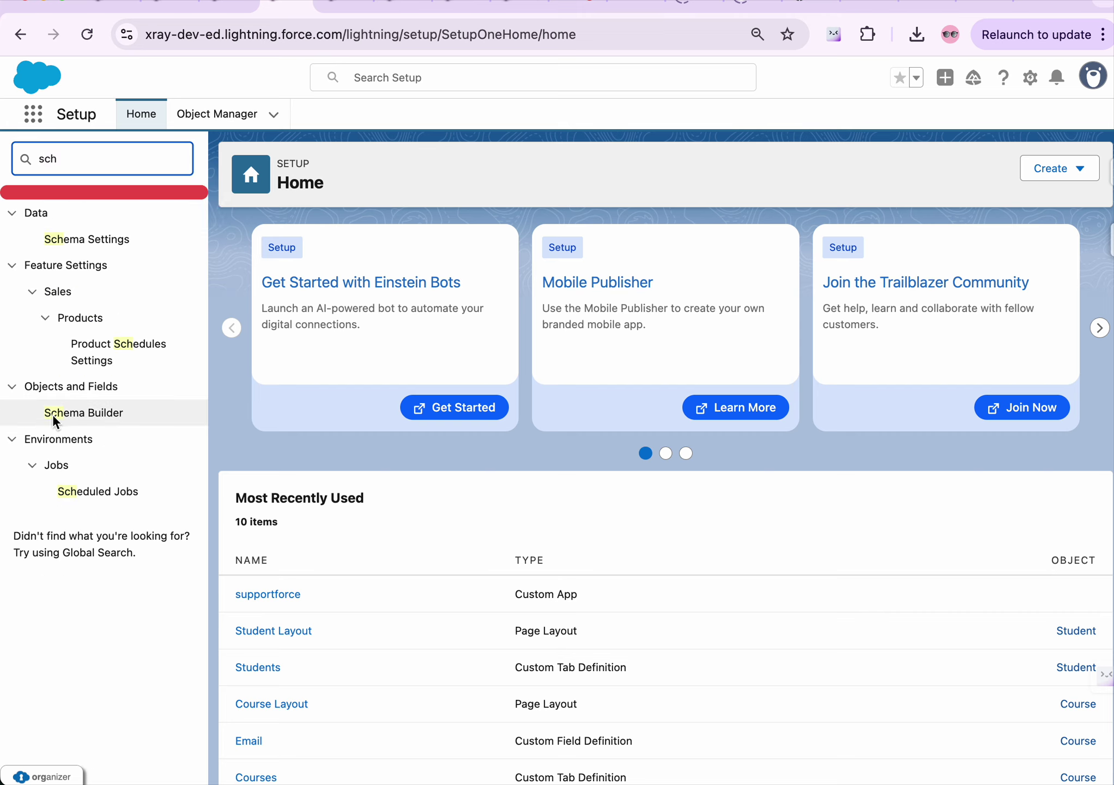
pyautogui.click(74, 413)
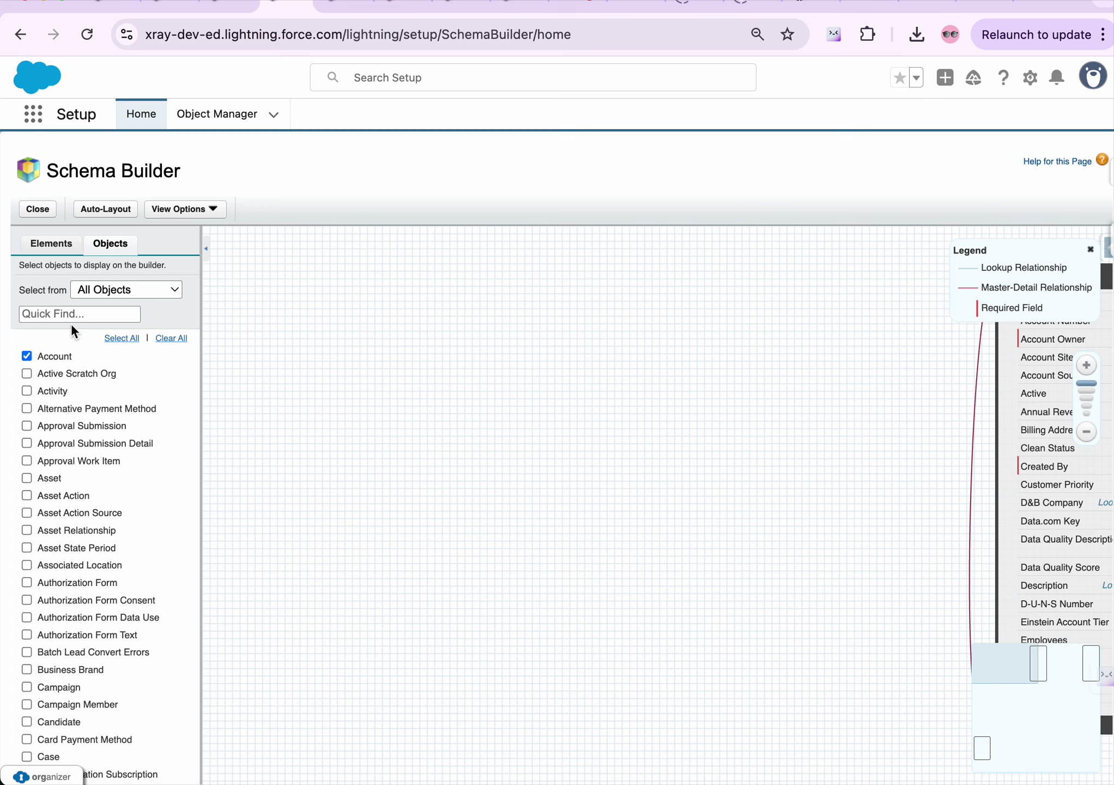
# Filter the Objects list by 'case', clear the filter, and bring up the Elements palette
pyautogui.scroll(-3, 92, 608)
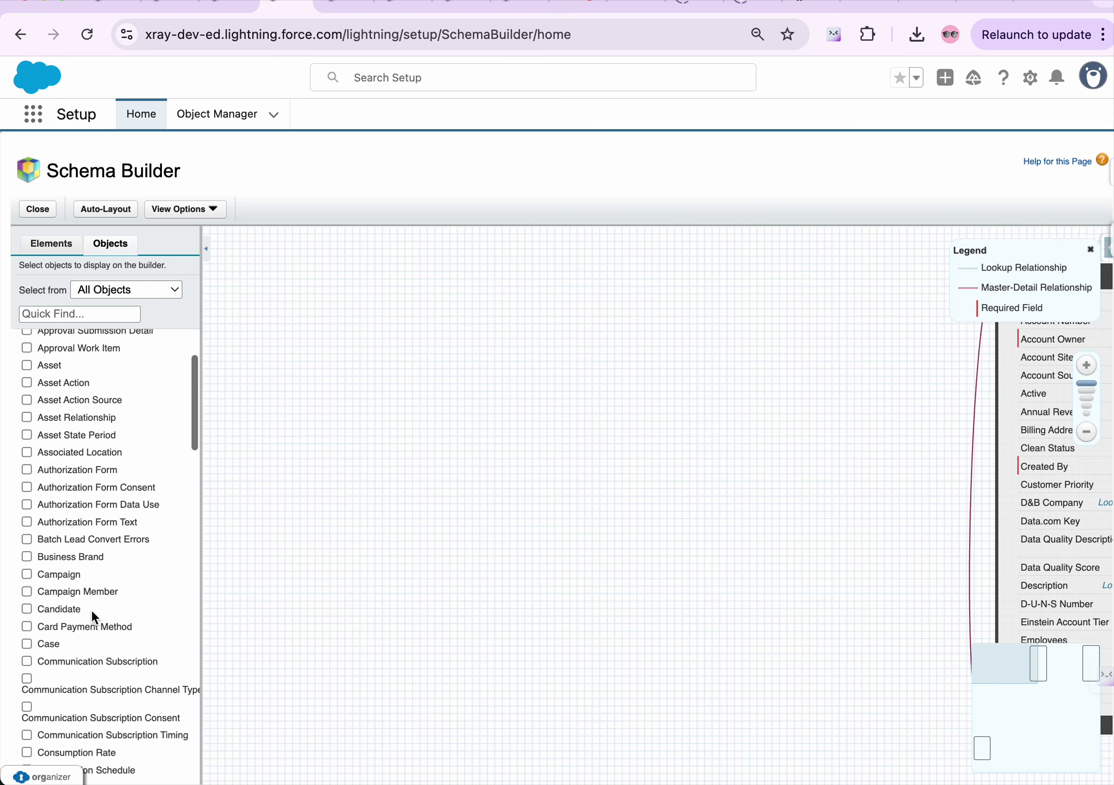
pyautogui.click(61, 311)
pyautogui.write('case')
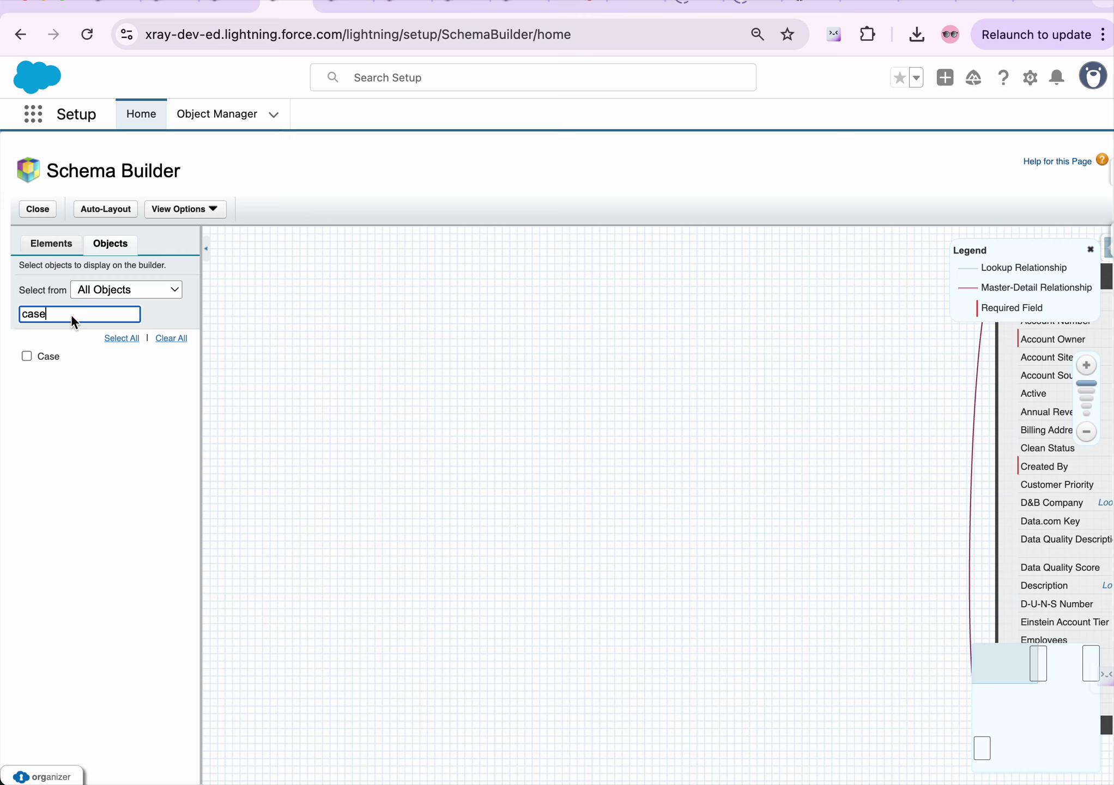
pyautogui.press('BackSpace')
pyautogui.press('BackSpace')
pyautogui.press('BackSpace')
pyautogui.press('BackSpace')
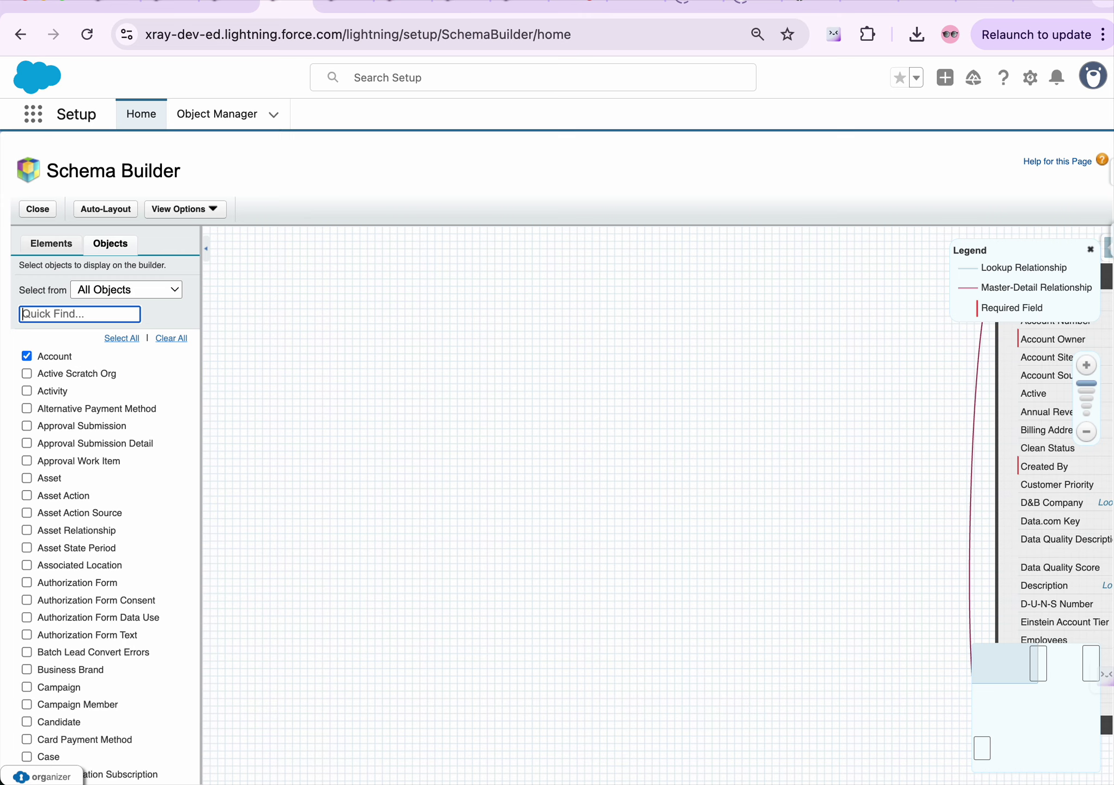
pyautogui.click(45, 246)
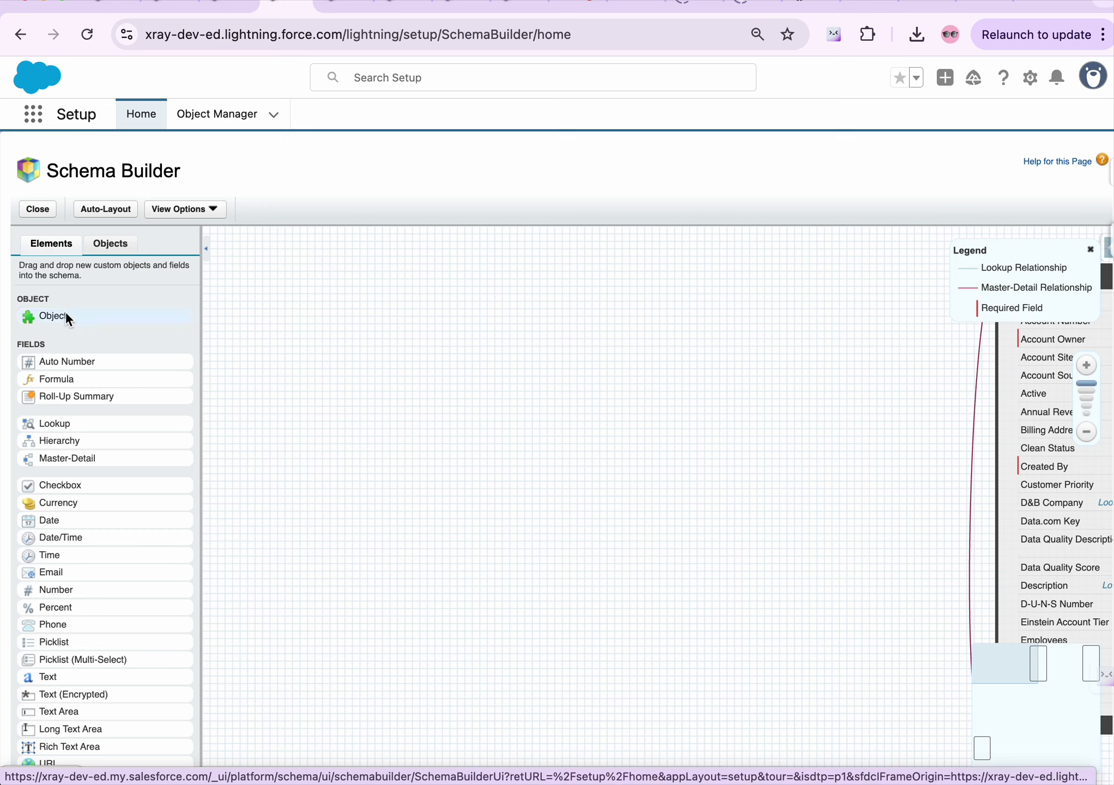
pyautogui.moveTo(51, 314)
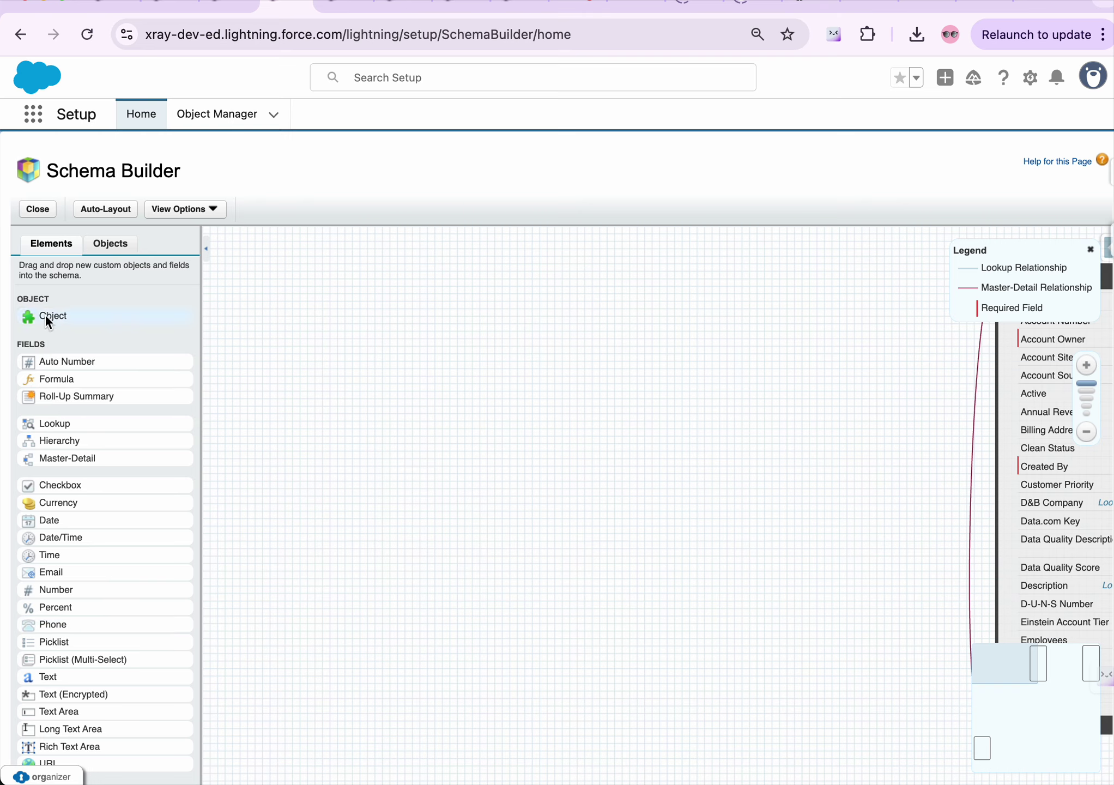
# Drop a new custom object on the canvas and label it 'Test Company'
pyautogui.moveTo(47, 317); pyautogui.dragTo(306, 329)
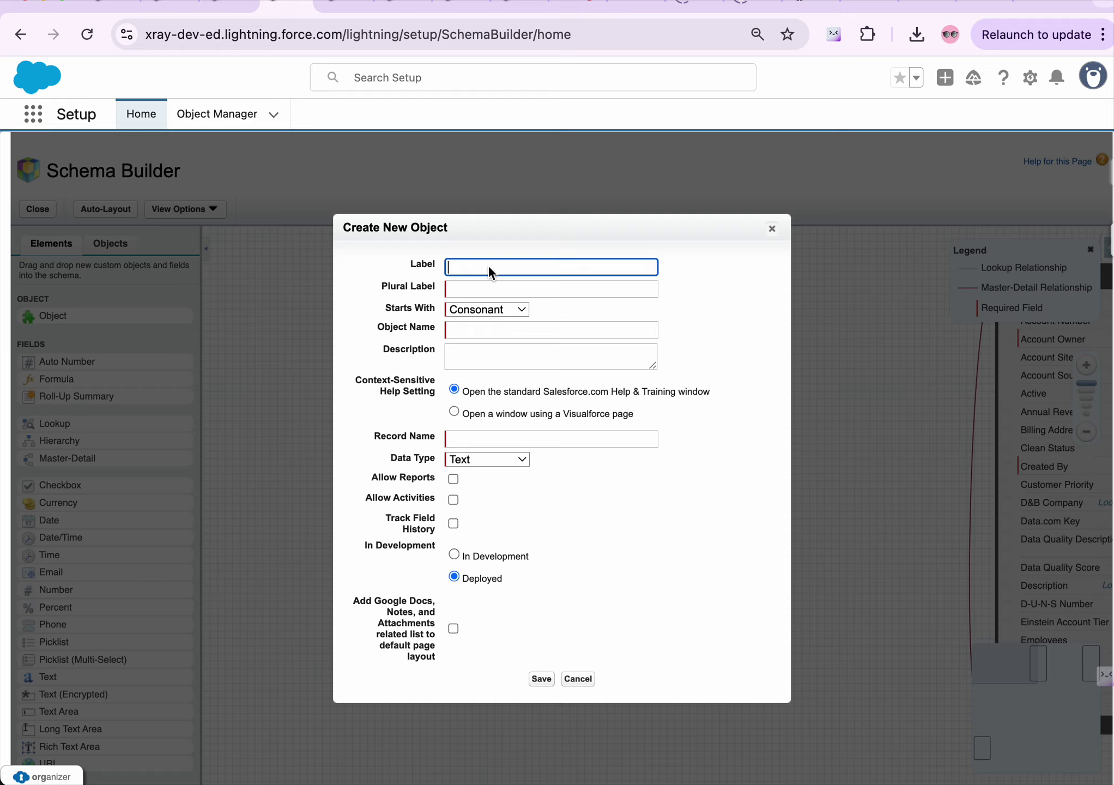
pyautogui.write('Test Company')
pyautogui.click(502, 290)
# Set the plural label to 'Test Companies', add Notes/Attachments, and save the object
pyautogui.moveTo(527, 263); pyautogui.dragTo(391, 262)
pyautogui.click(492, 292)
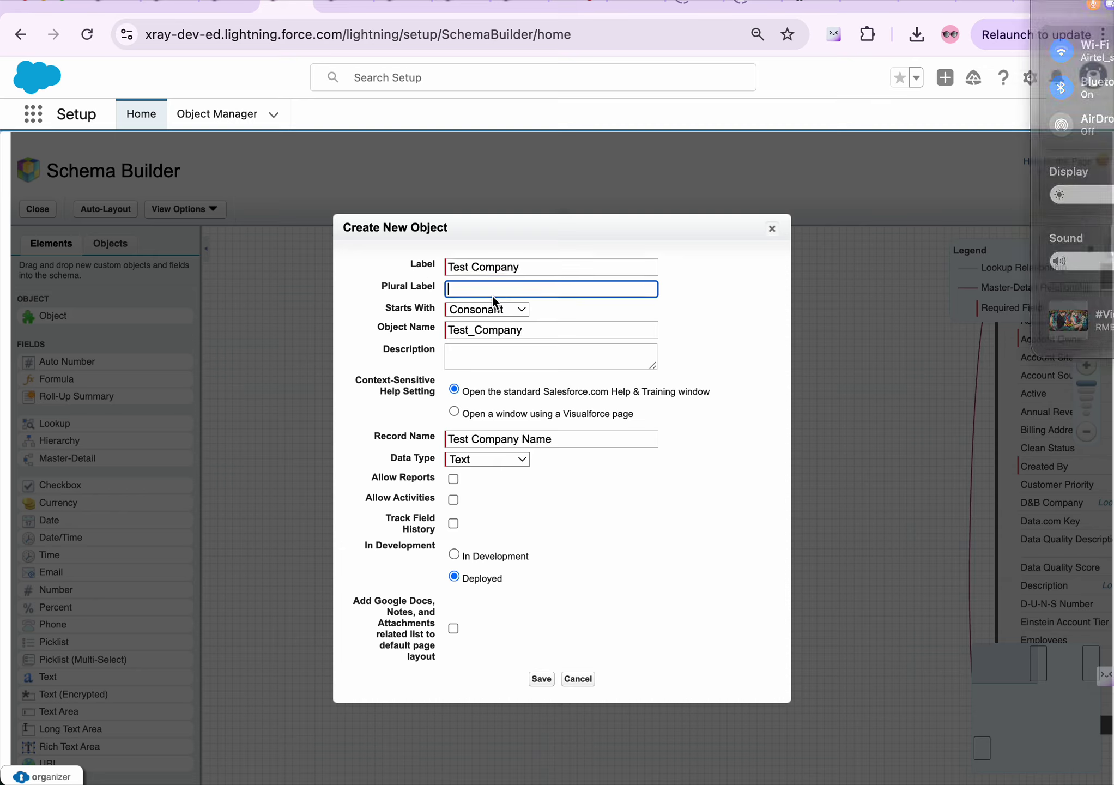
pyautogui.write('v')
pyautogui.press('BackSpace')
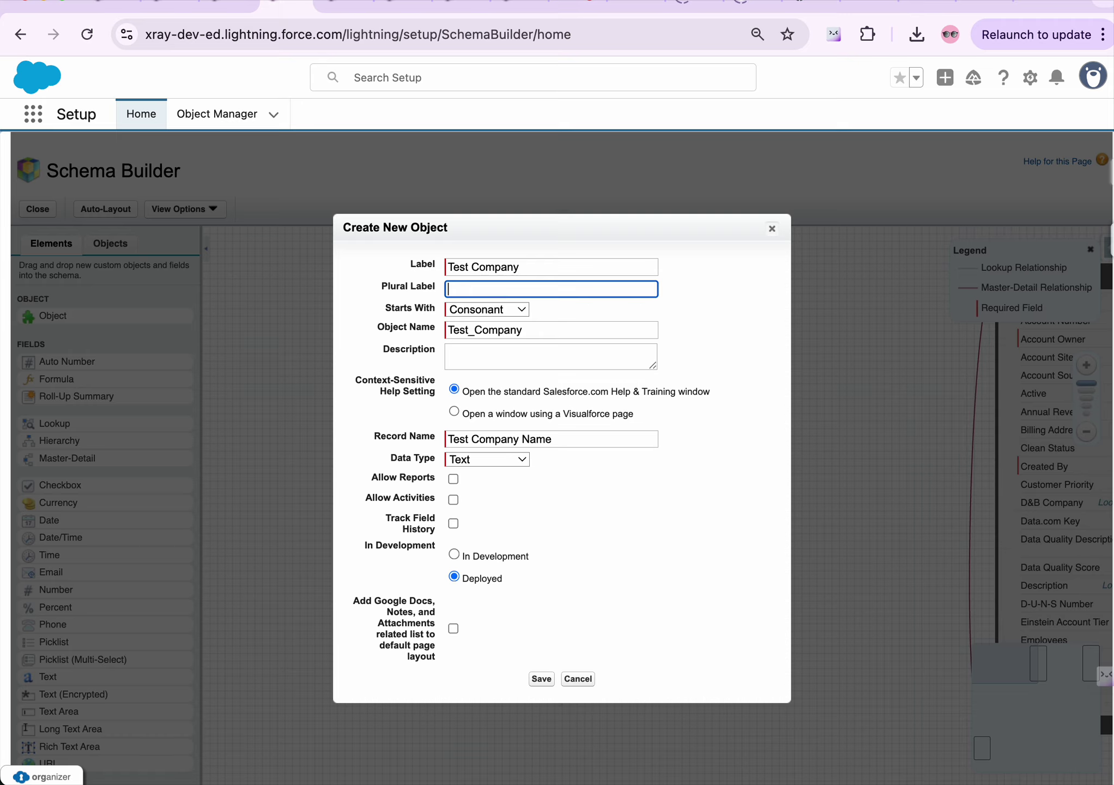
pyautogui.write('https://www.salesforce.com/form/develope')
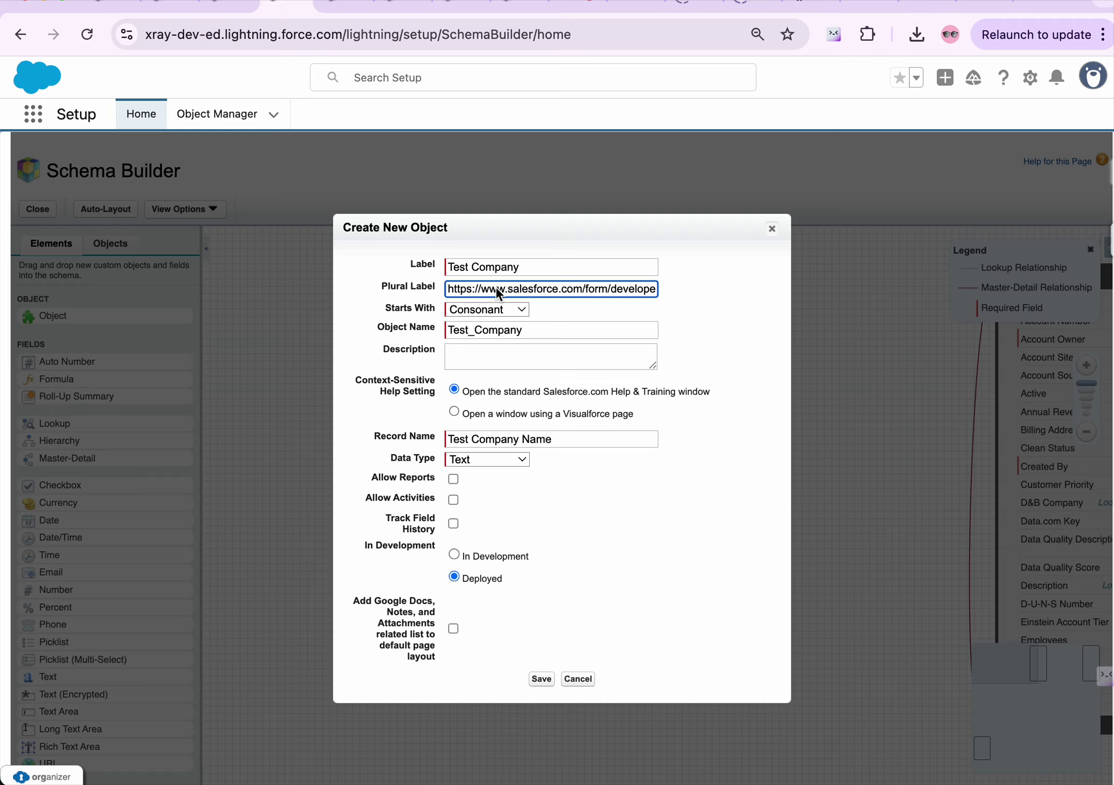
pyautogui.press('super+a')
pyautogui.press('BackSpace')
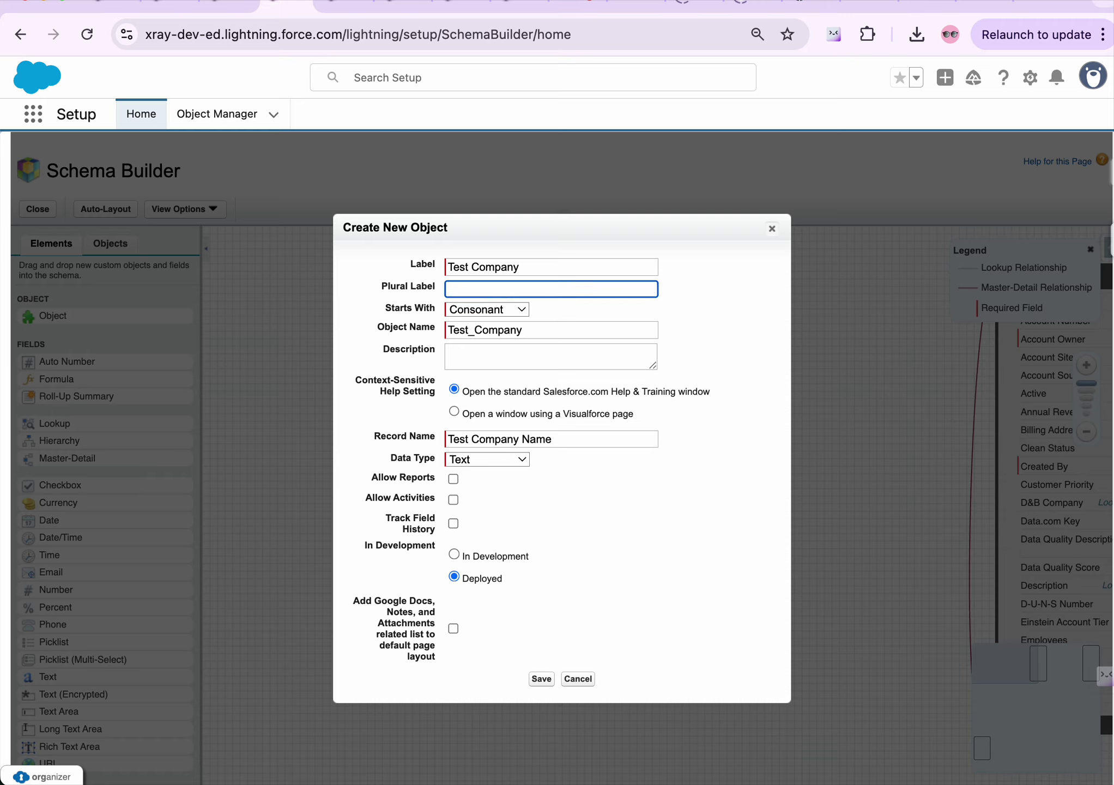
pyautogui.write('Test Comapny')
pyautogui.press('BackSpace')
pyautogui.press('BackSpace')
pyautogui.press('BackSpace')
pyautogui.press('BackSpace')
pyautogui.write('panies')
pyautogui.click(454, 628)
pyautogui.click(535, 678)
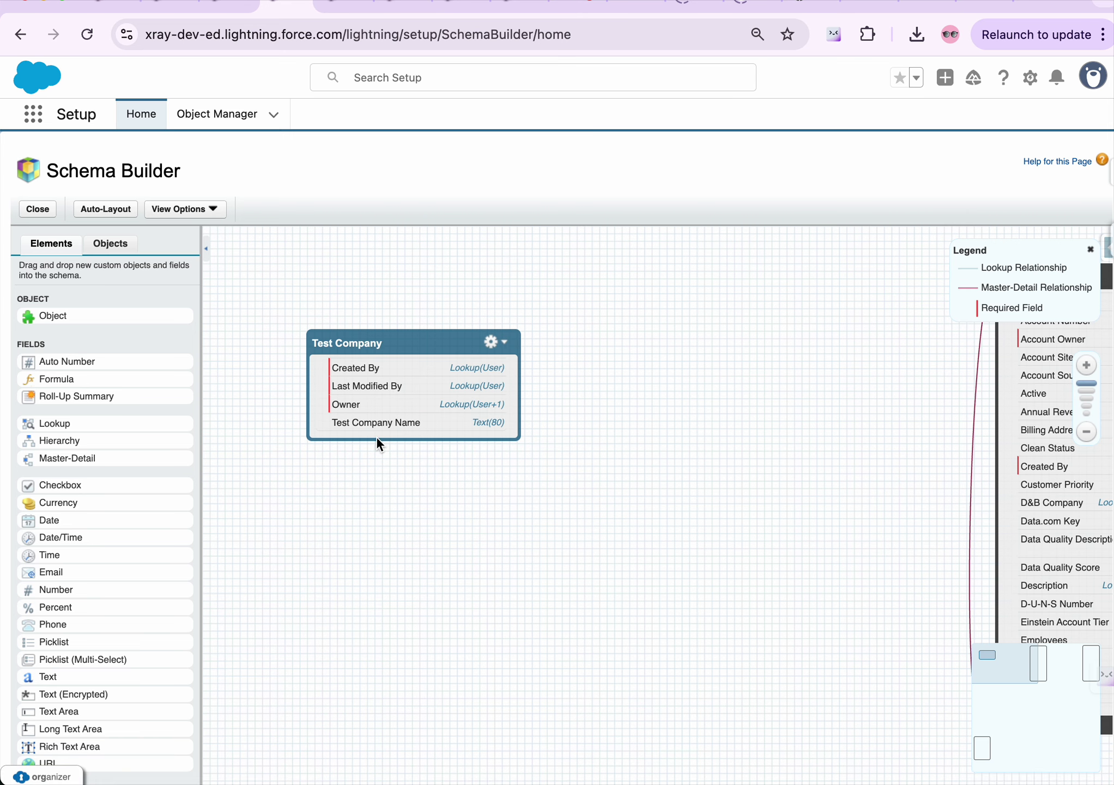
pyautogui.click(221, 2)
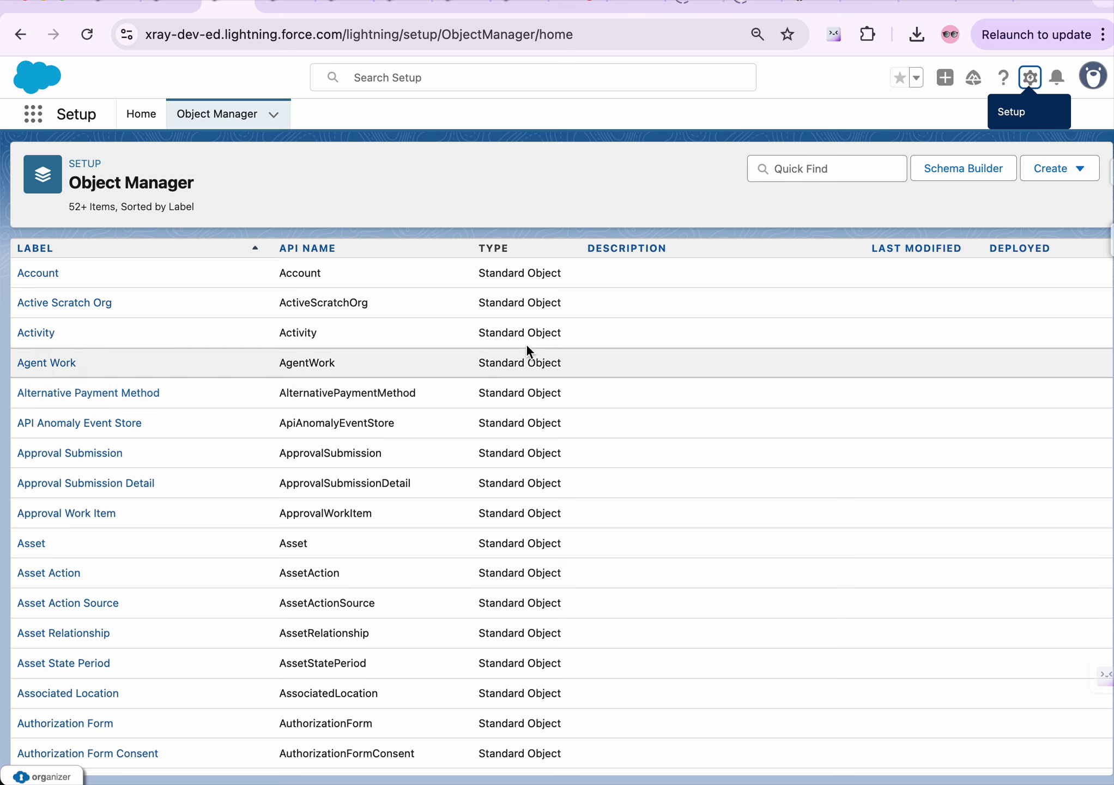
pyautogui.click(284, 4)
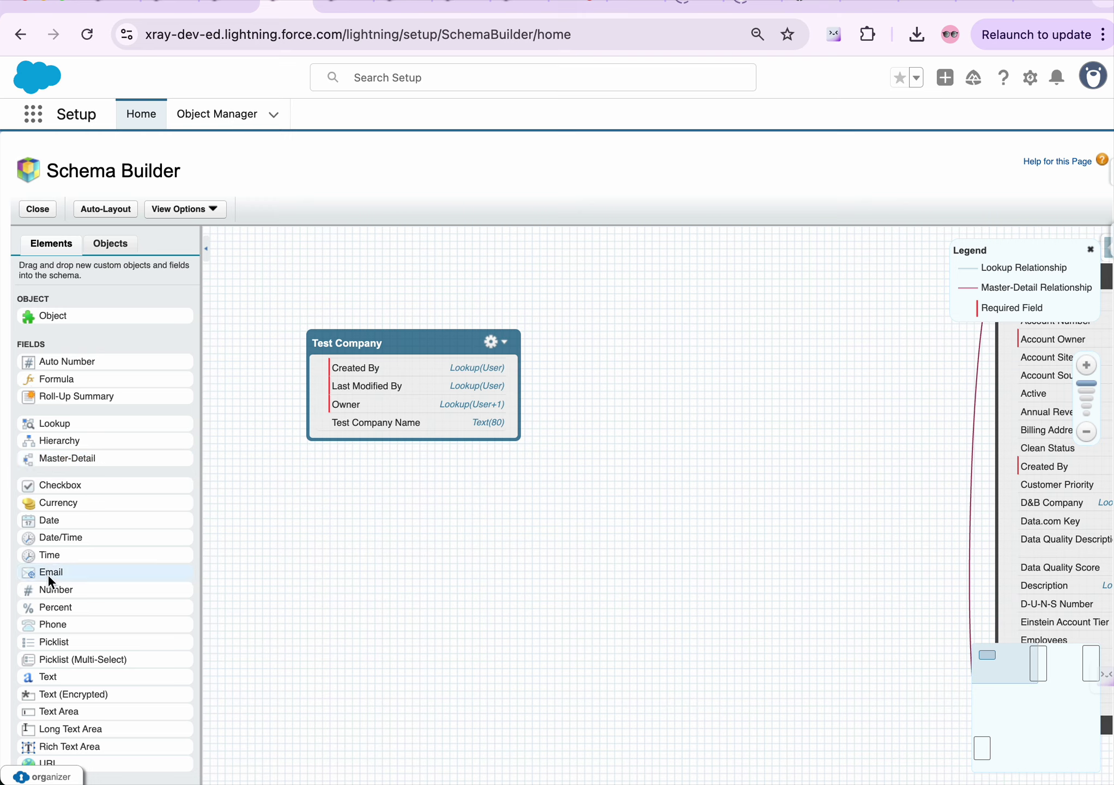
# Drop an Email field onto Test Company, label it 'Email on Comapany', and save
pyautogui.moveTo(47, 574); pyautogui.dragTo(369, 386)
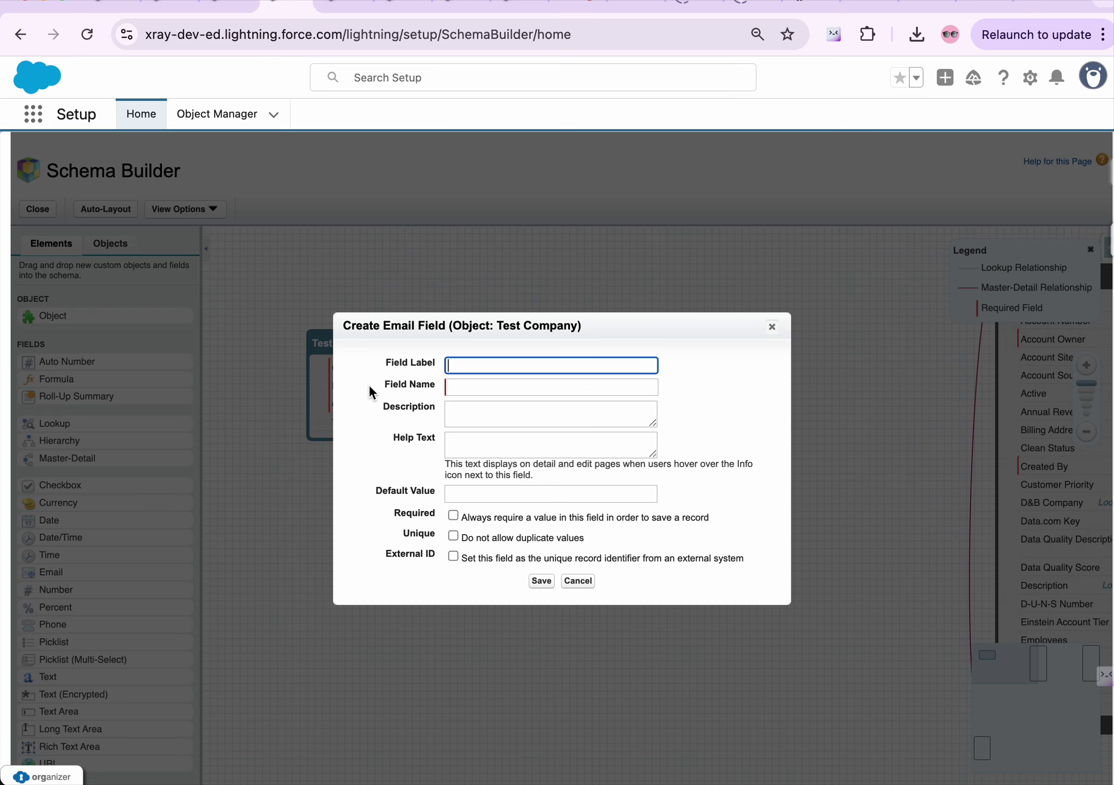
pyautogui.click(504, 364)
pyautogui.write('Email on Comapany')
pyautogui.click(504, 379)
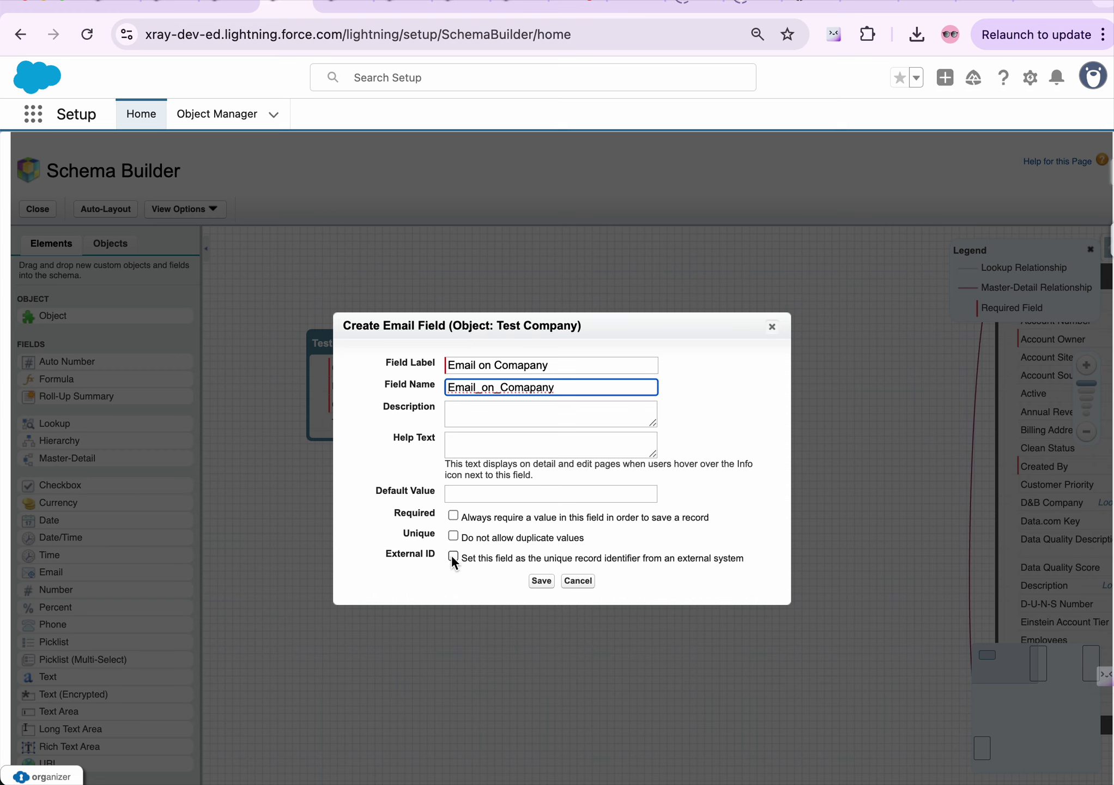
pyautogui.click(540, 580)
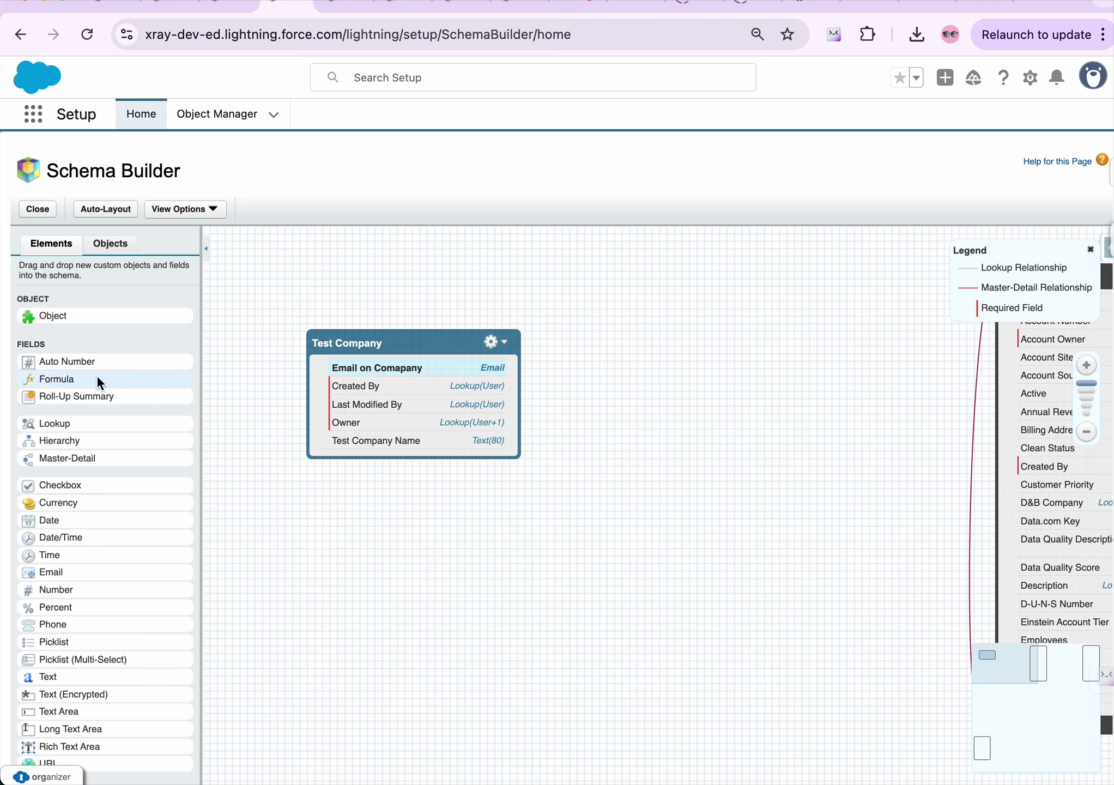
# Drop a Lookup field onto Test Company and give it the label 'Lookup'
pyautogui.moveTo(71, 423); pyautogui.dragTo(399, 398)
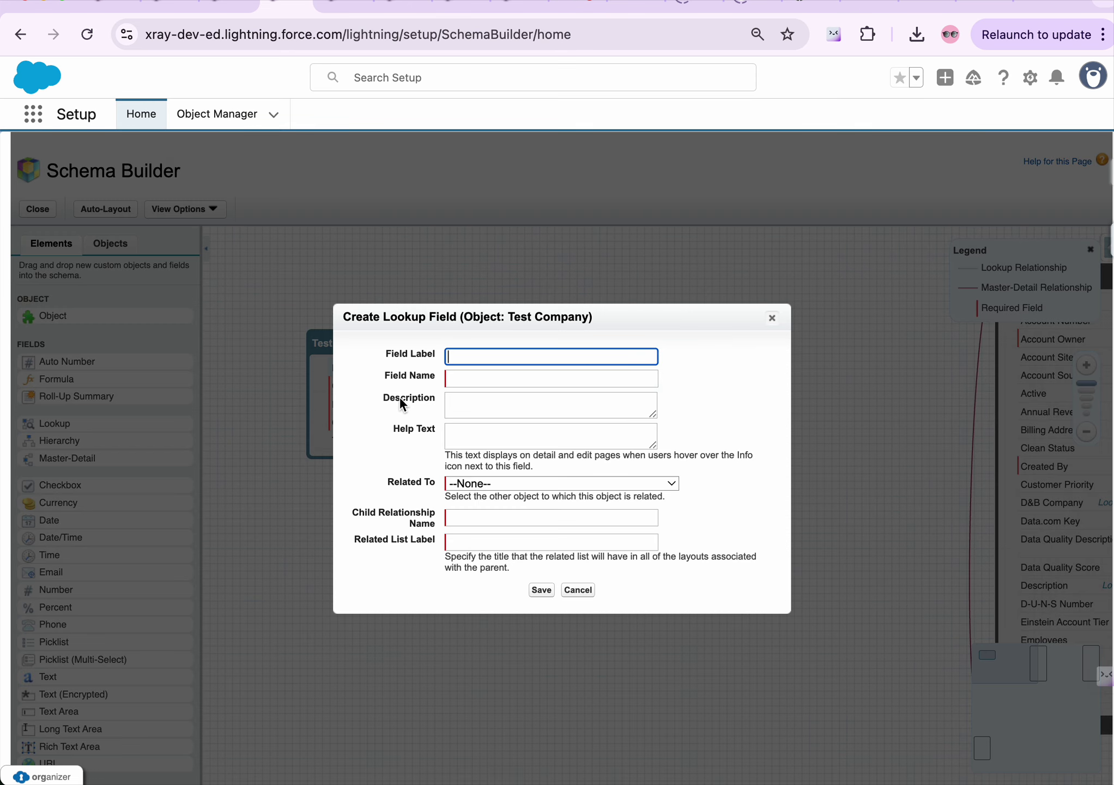
pyautogui.click(517, 364)
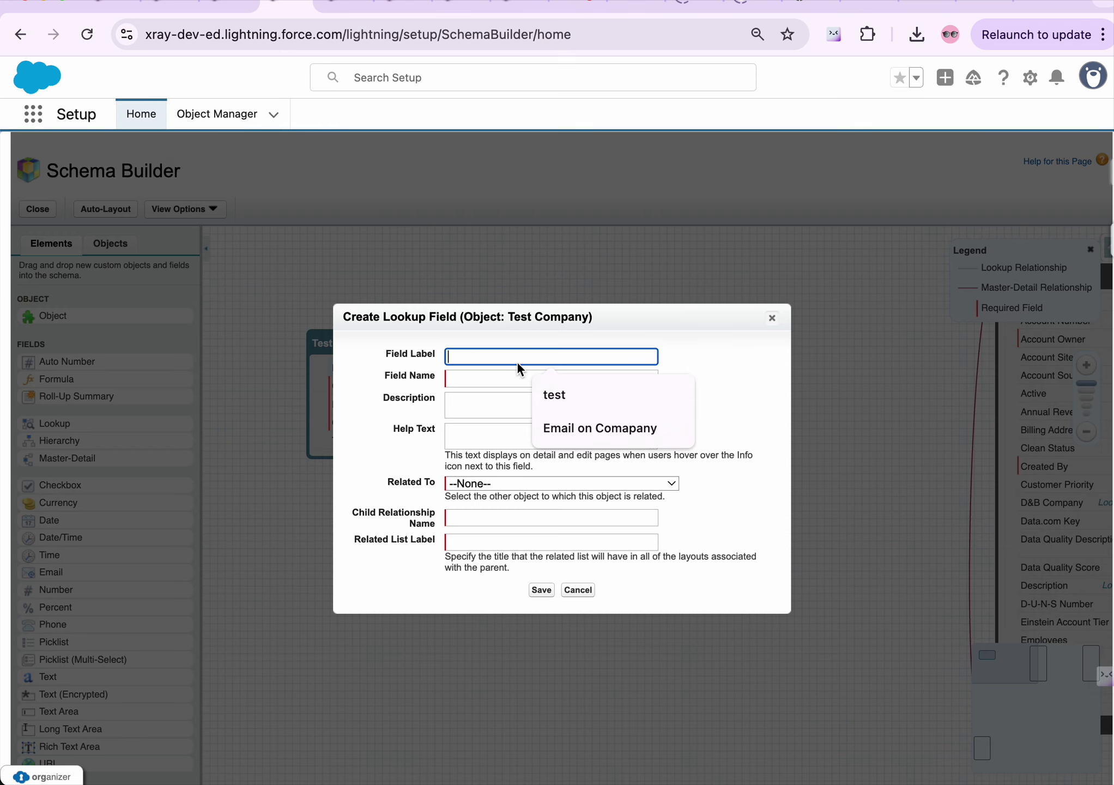
pyautogui.write('Lookup')
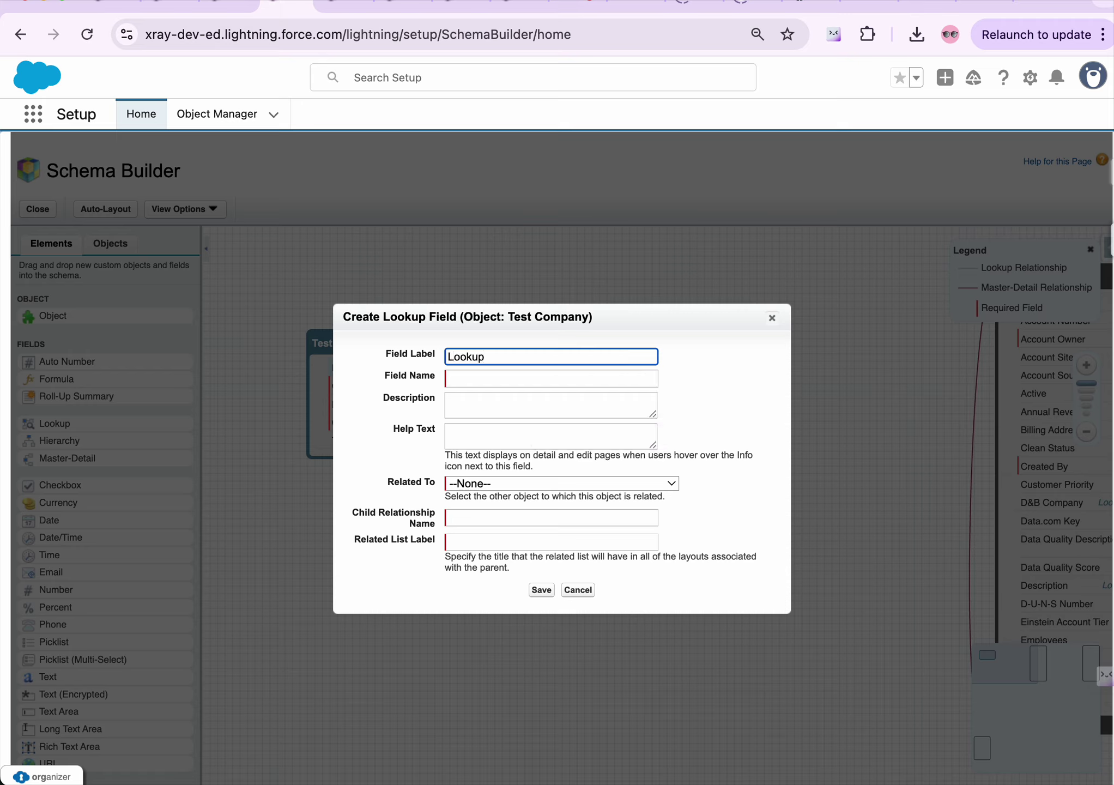
pyautogui.write(' to')
pyautogui.press('BackSpace')
pyautogui.press('BackSpace')
pyautogui.press('BackSpace')
pyautogui.click(518, 374)
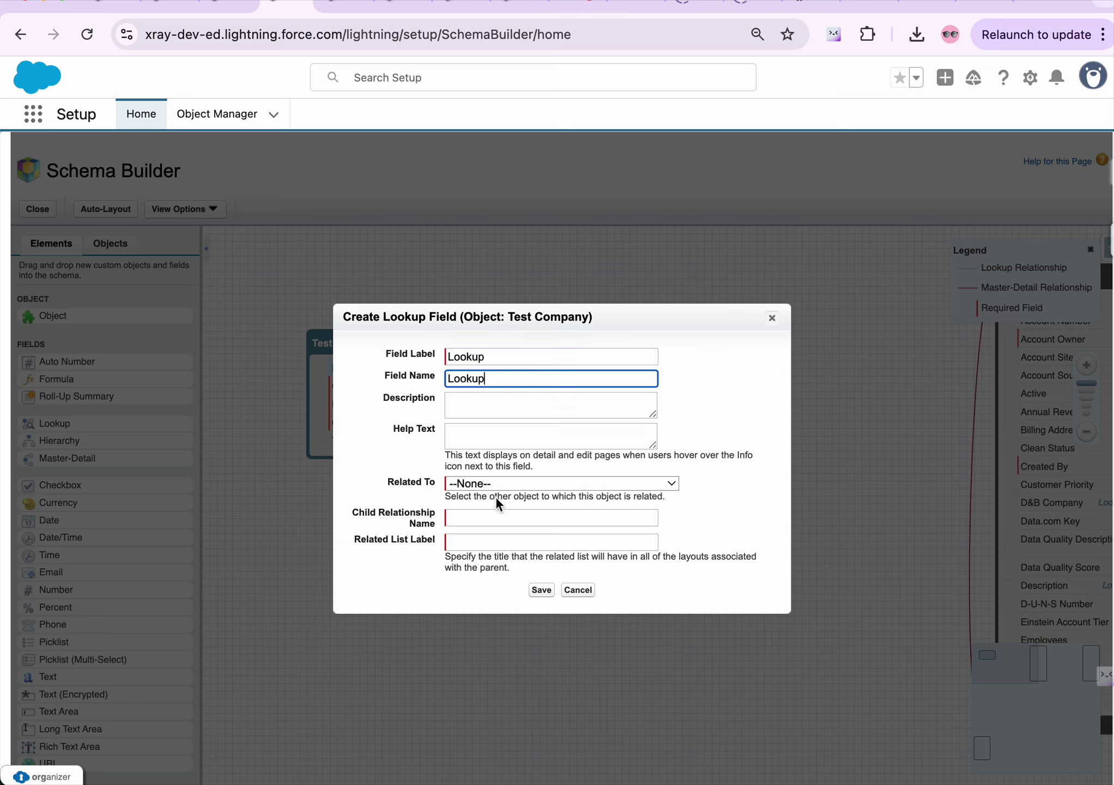
# Relate the Lookup field to the Course object and save it
pyautogui.click(503, 480)
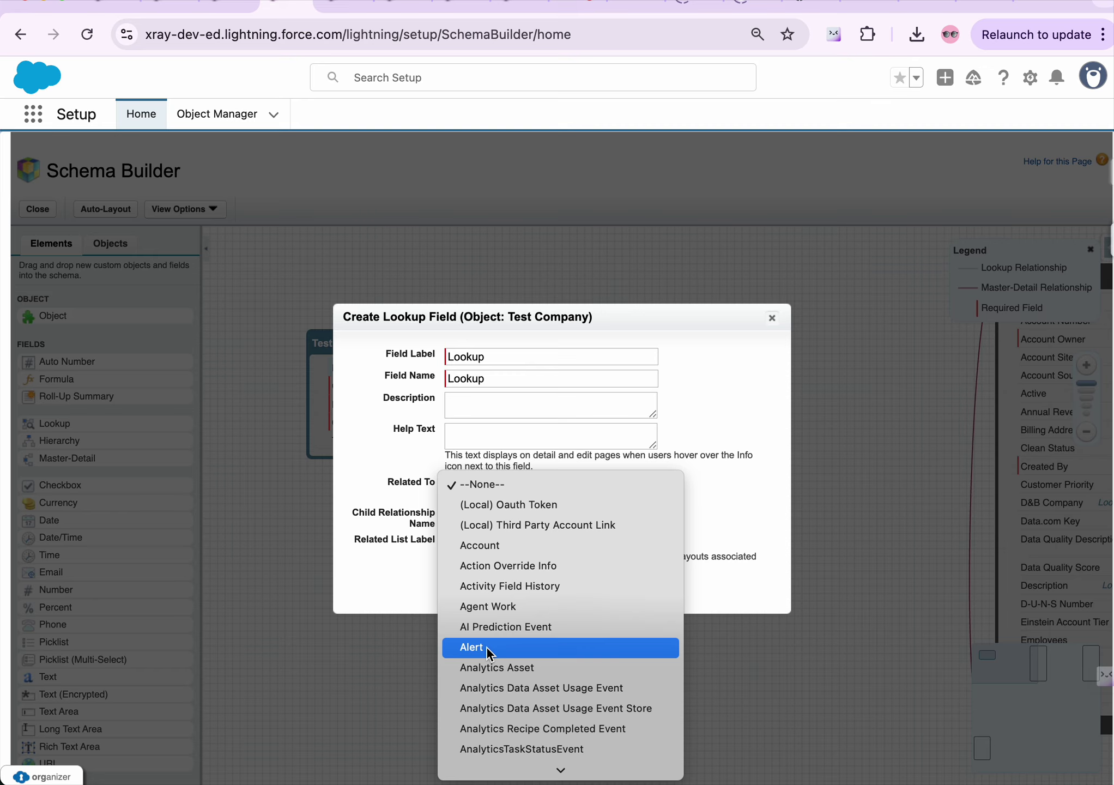
pyautogui.scroll(-8, 487, 672)
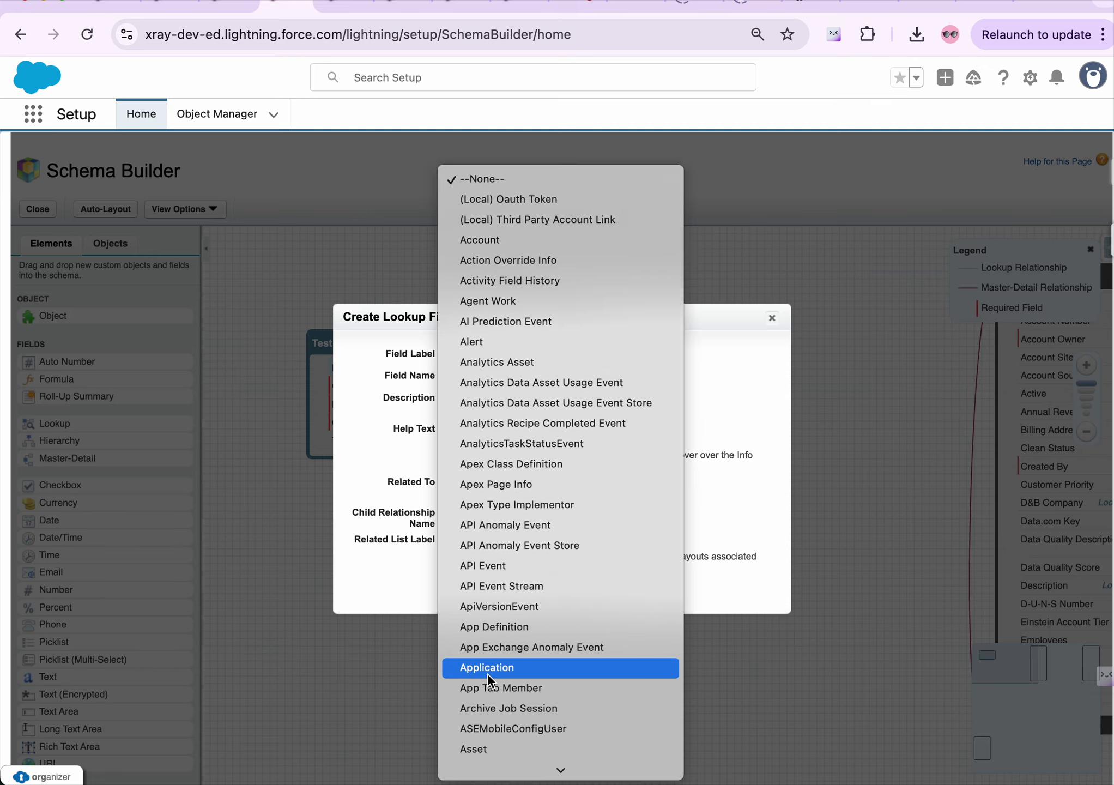
pyautogui.scroll(-15, 487, 672)
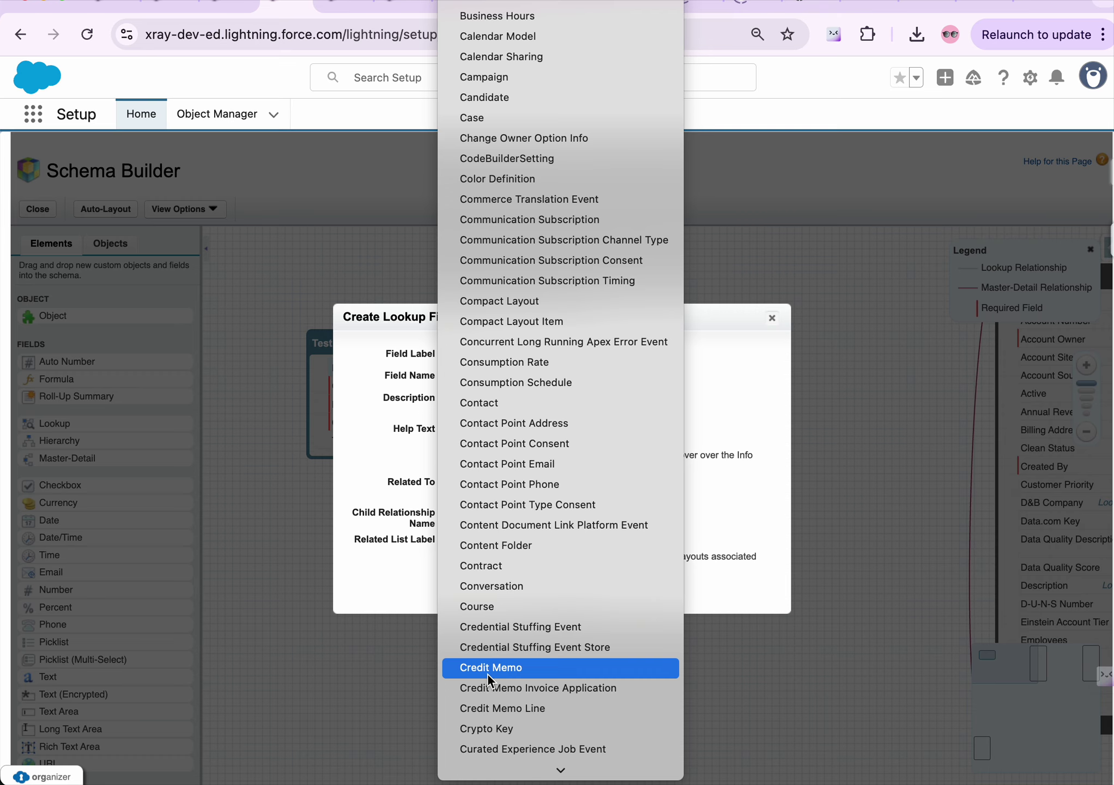
pyautogui.click(509, 609)
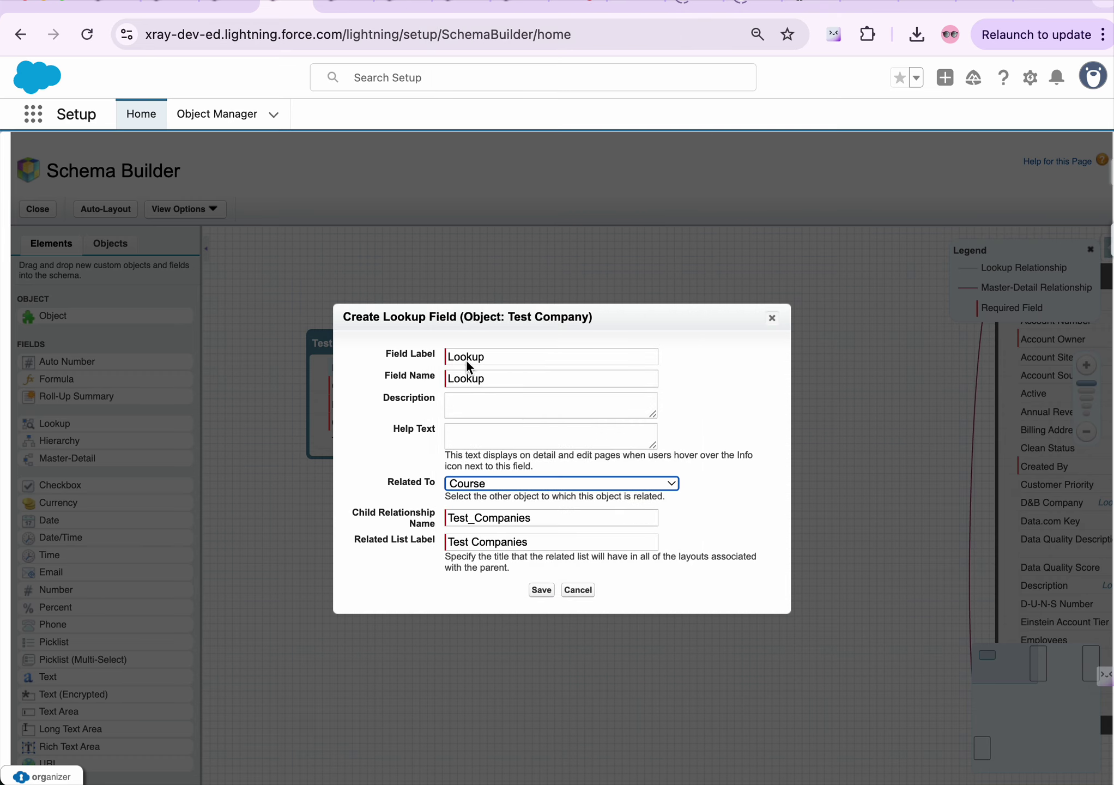
pyautogui.click(357, 388)
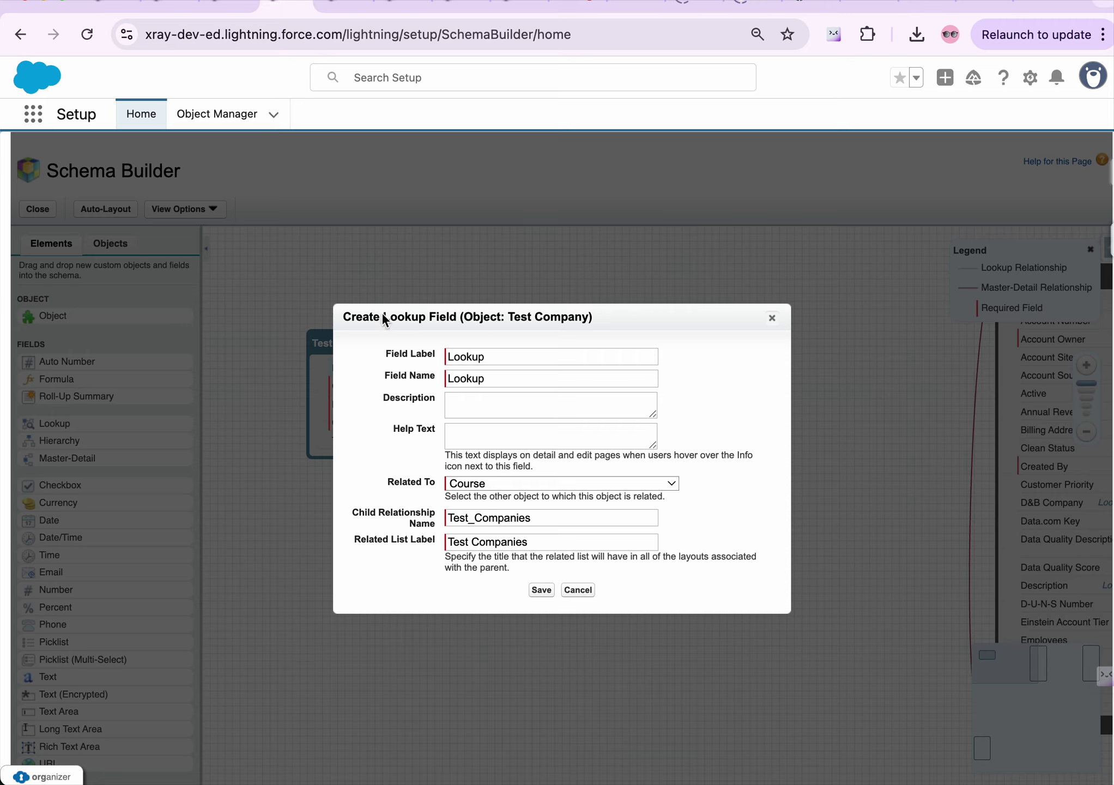
pyautogui.click(541, 590)
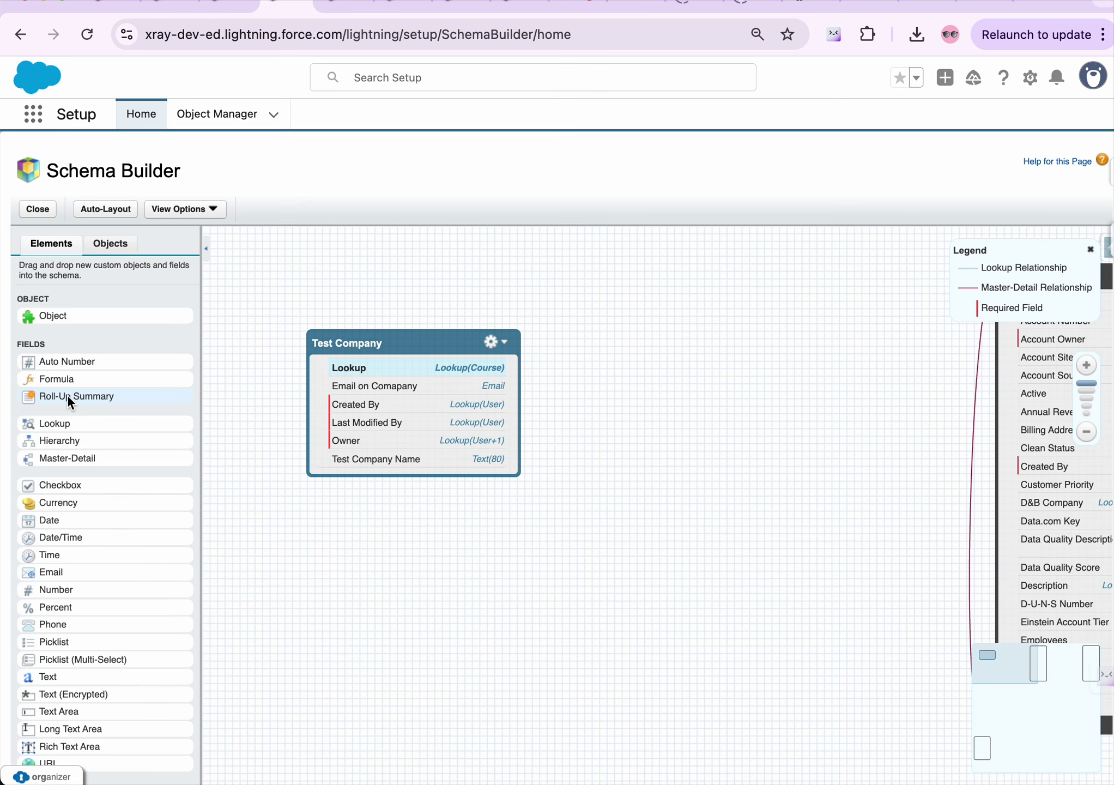
# Drag a Formula field from the Elements palette onto Test Company
pyautogui.moveTo(64, 381); pyautogui.dragTo(353, 452)
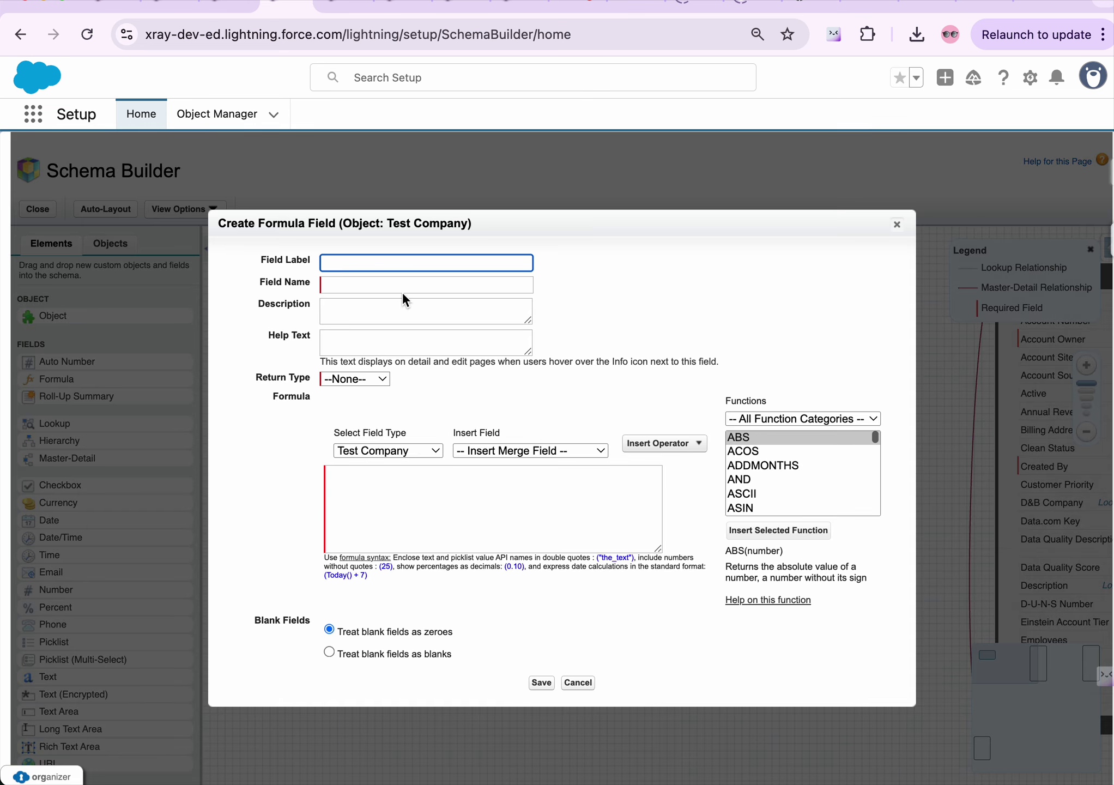
# Create the 'Formula test' field with Date return type and formula Today(), then save
pyautogui.click(374, 264)
pyautogui.write('Formula test')
pyautogui.click(379, 284)
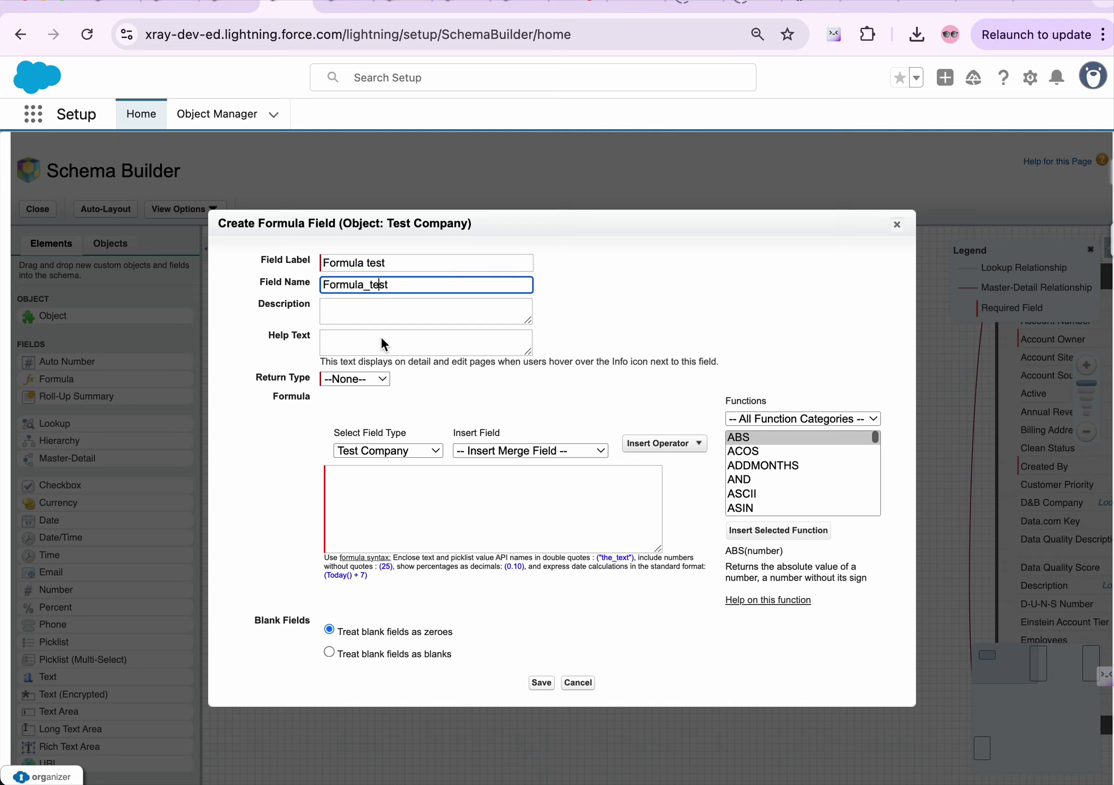
pyautogui.click(347, 380)
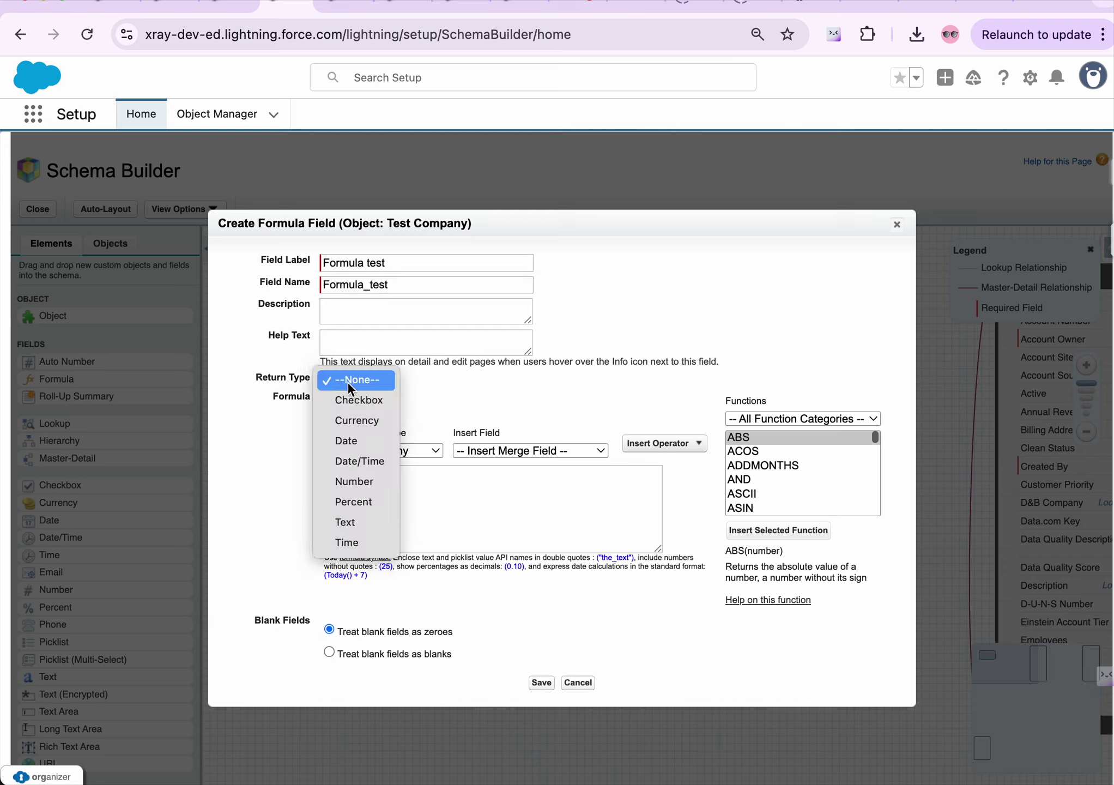
pyautogui.click(351, 446)
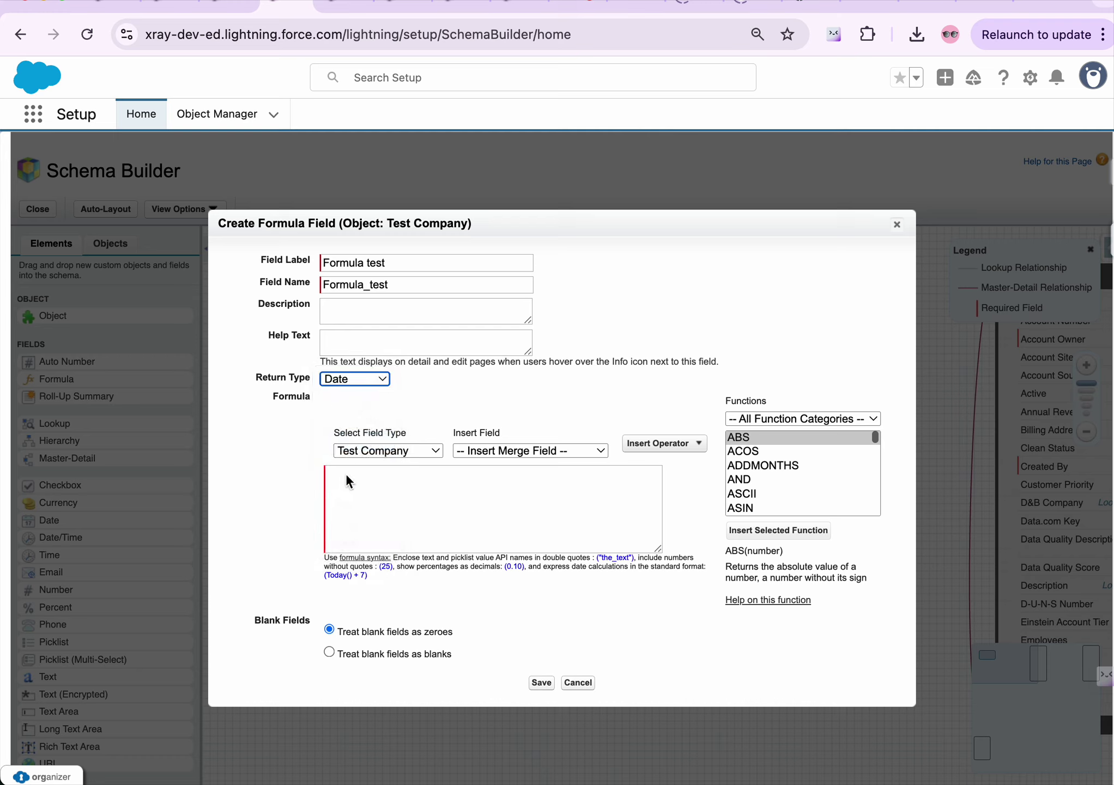
pyautogui.click(352, 485)
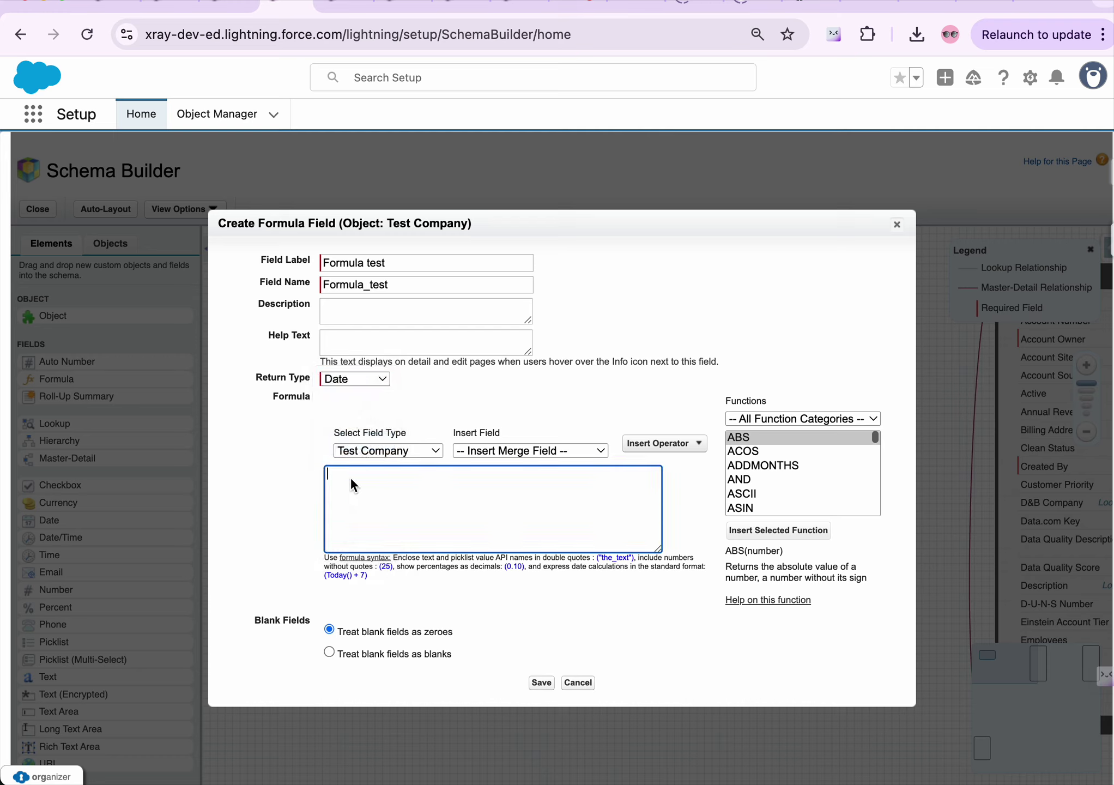
pyautogui.write('Today()')
pyautogui.click(540, 681)
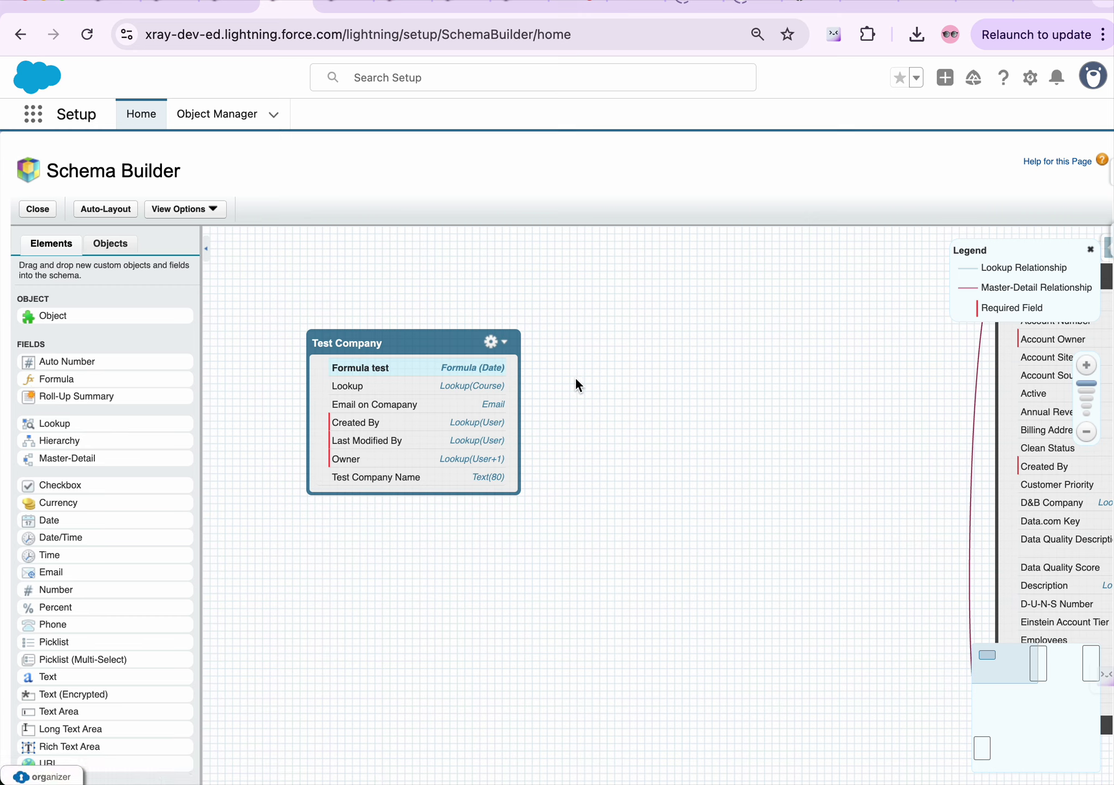
# Uncheck Account and Opportunity in the Objects list, keeping Test Company shown
pyautogui.click(103, 246)
pyautogui.click(25, 354)
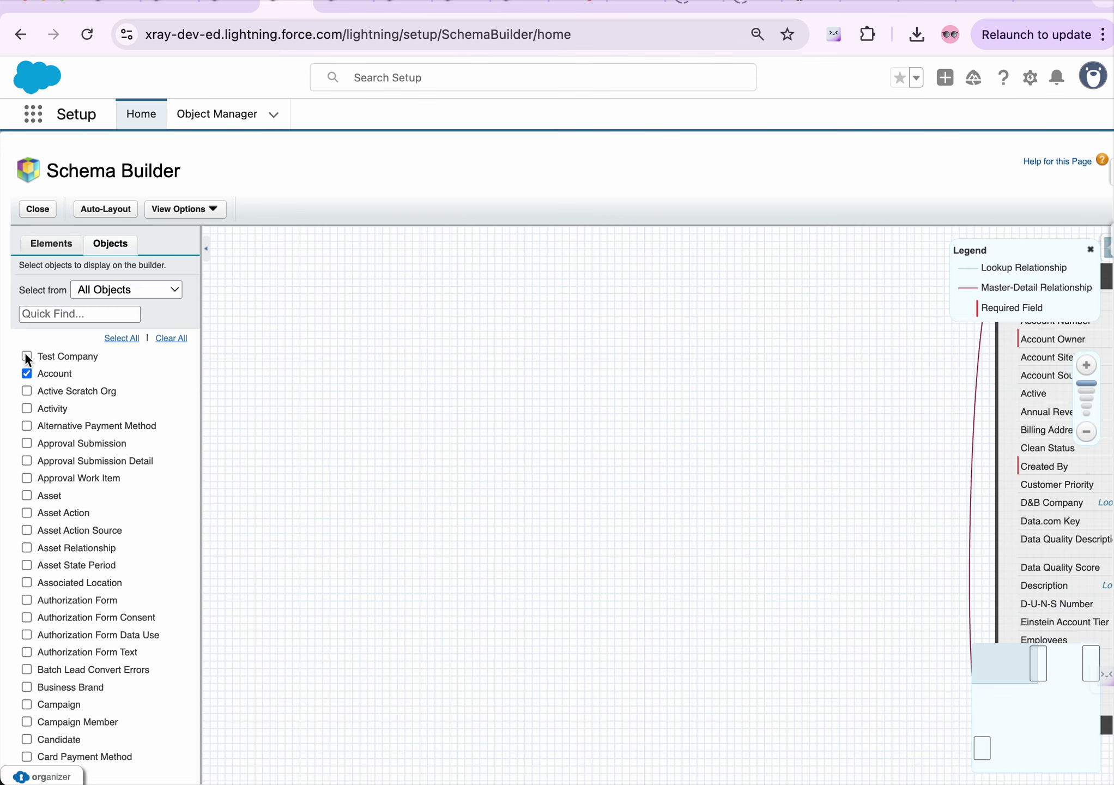
pyautogui.click(26, 355)
pyautogui.click(25, 373)
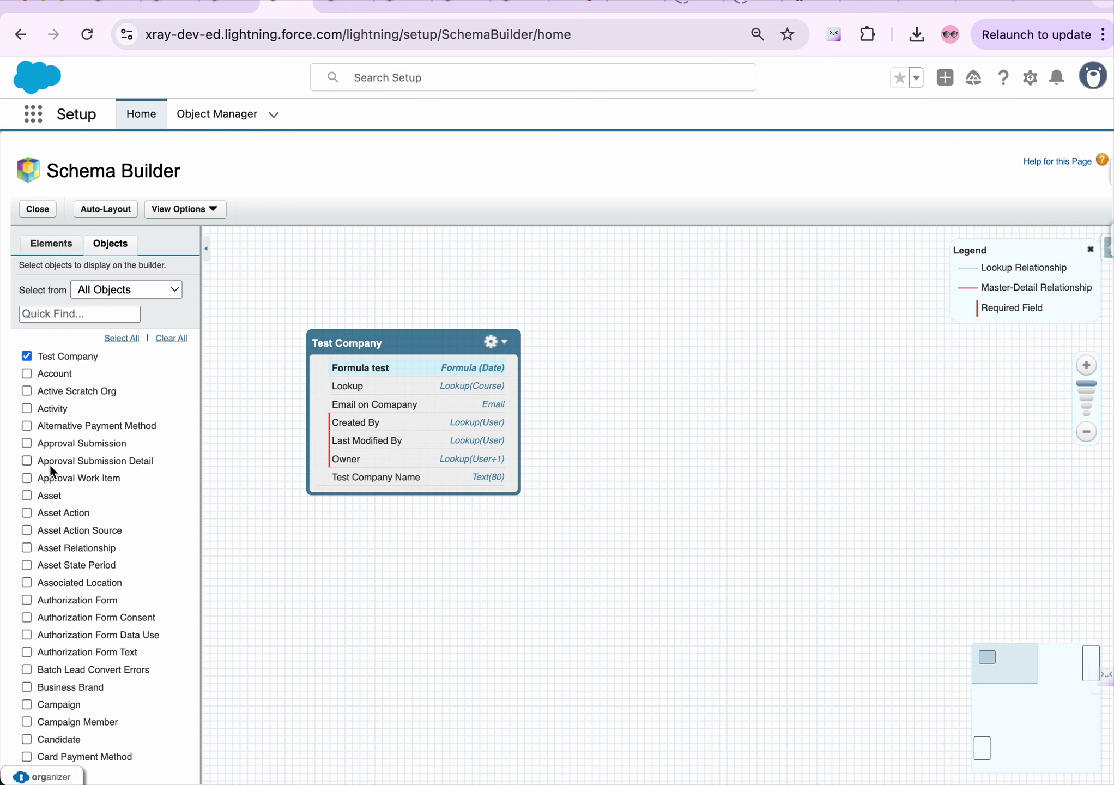
pyautogui.scroll(-10, 49, 464)
pyautogui.scroll(-15, 50, 464)
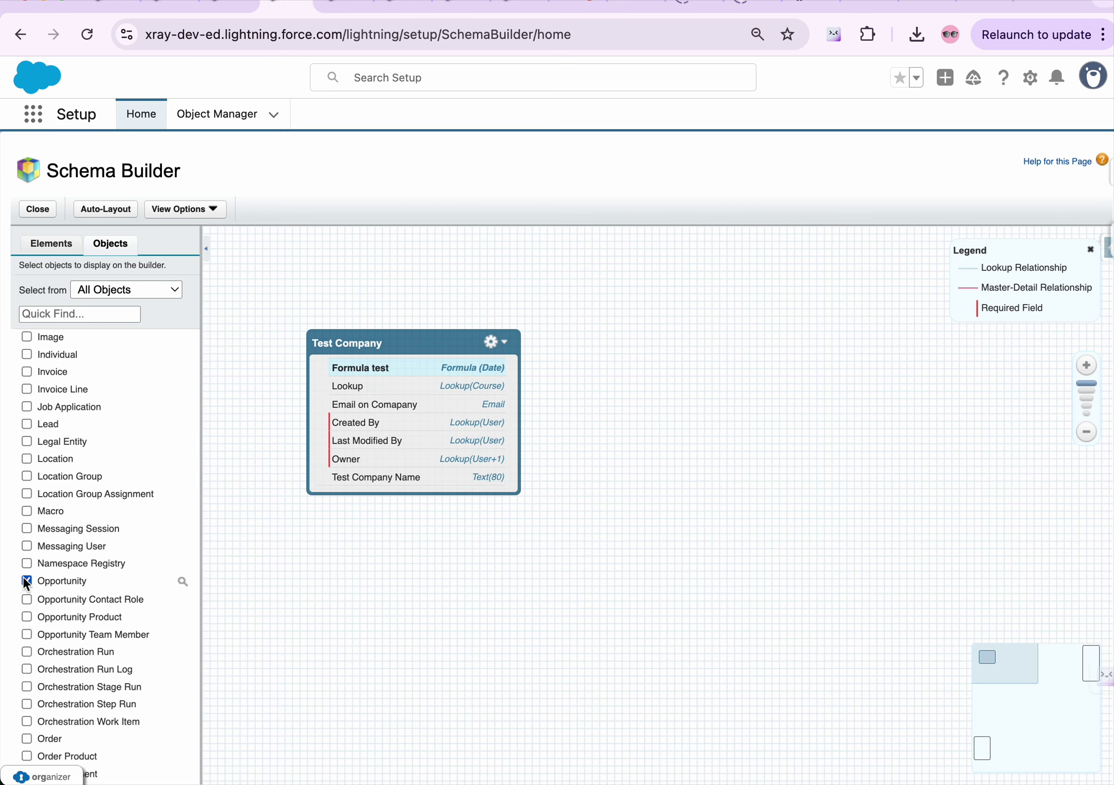
pyautogui.click(27, 580)
pyautogui.scroll(15, 107, 454)
pyautogui.scroll(10, 107, 462)
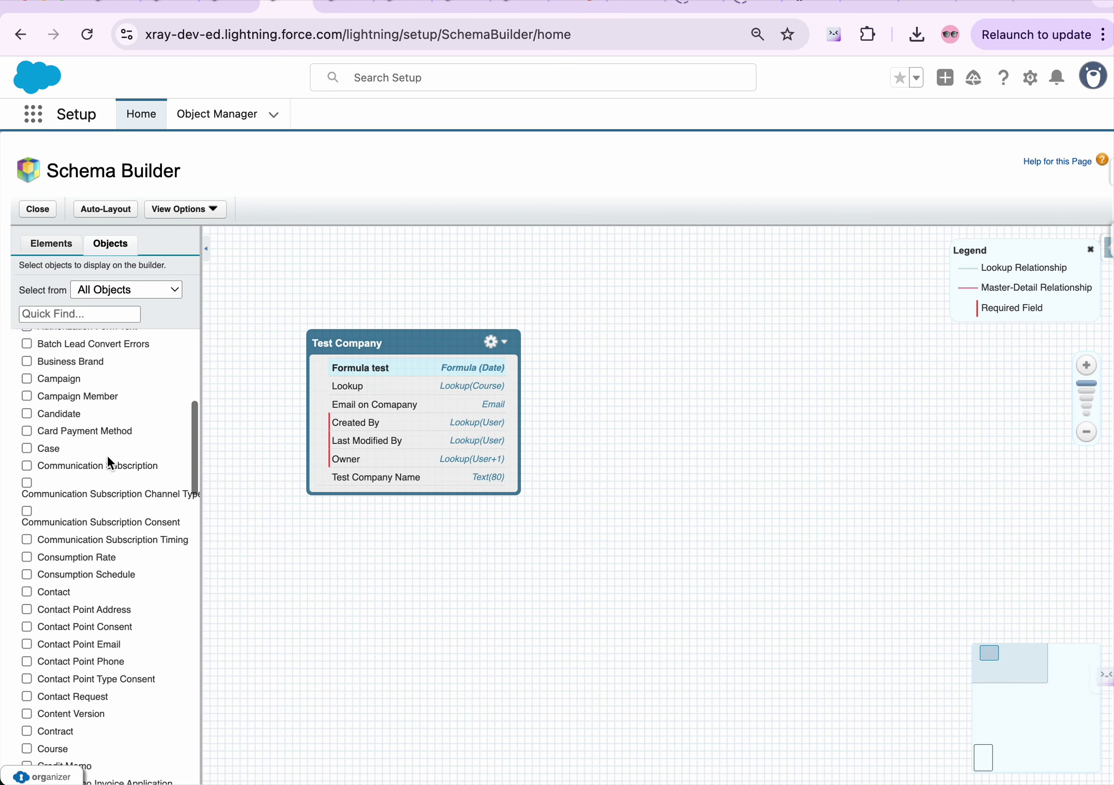
pyautogui.scroll(-2, 106, 463)
pyautogui.scroll(-1, 107, 454)
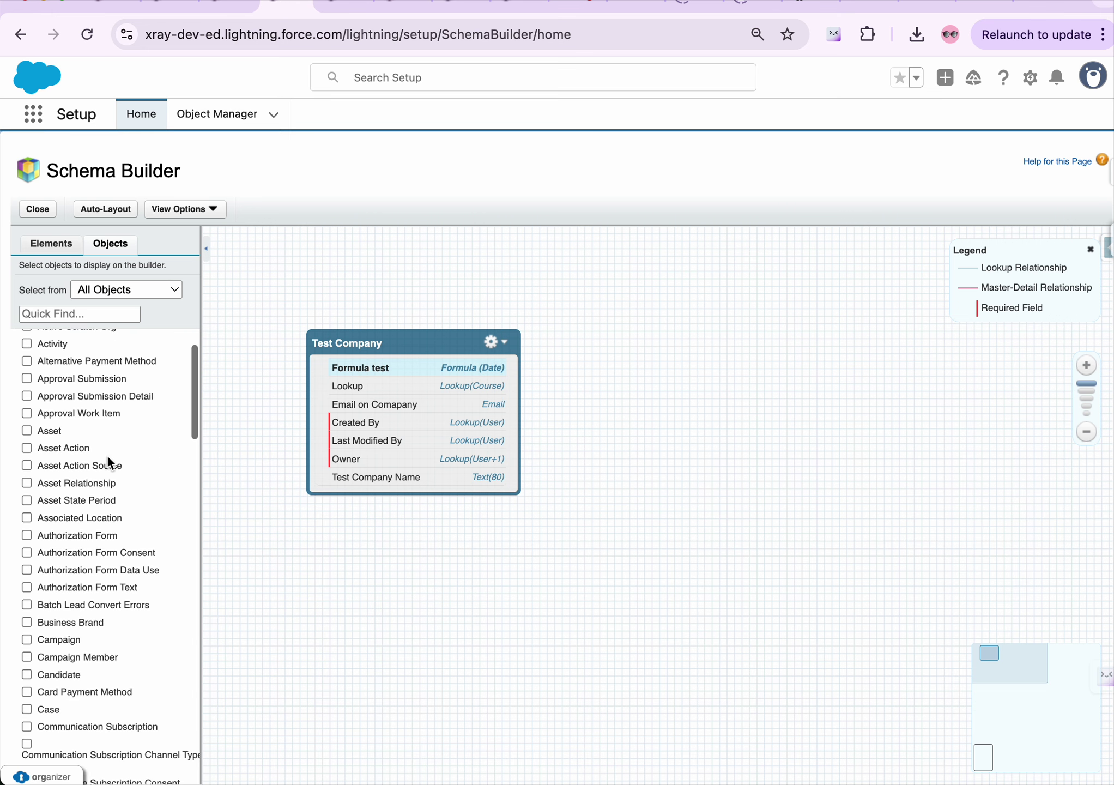
# Search the objects for 'cour' and add Course to the canvas
pyautogui.click(82, 314)
pyautogui.write('cour')
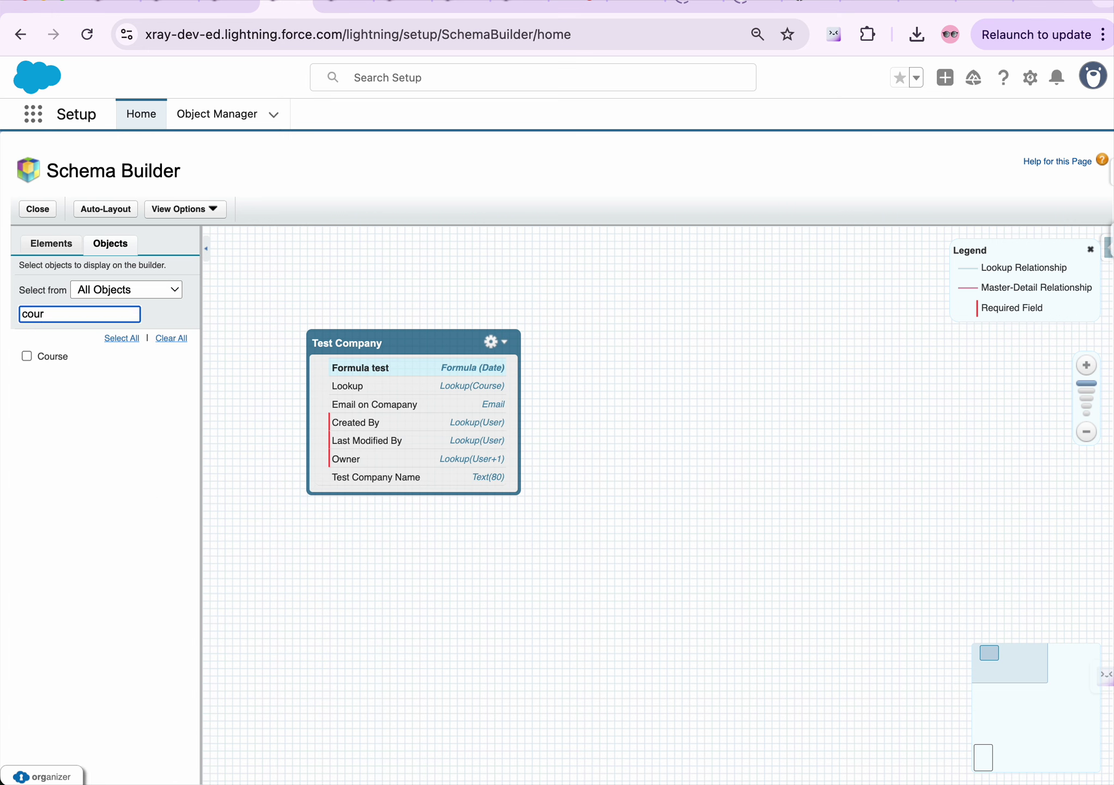
pyautogui.click(27, 356)
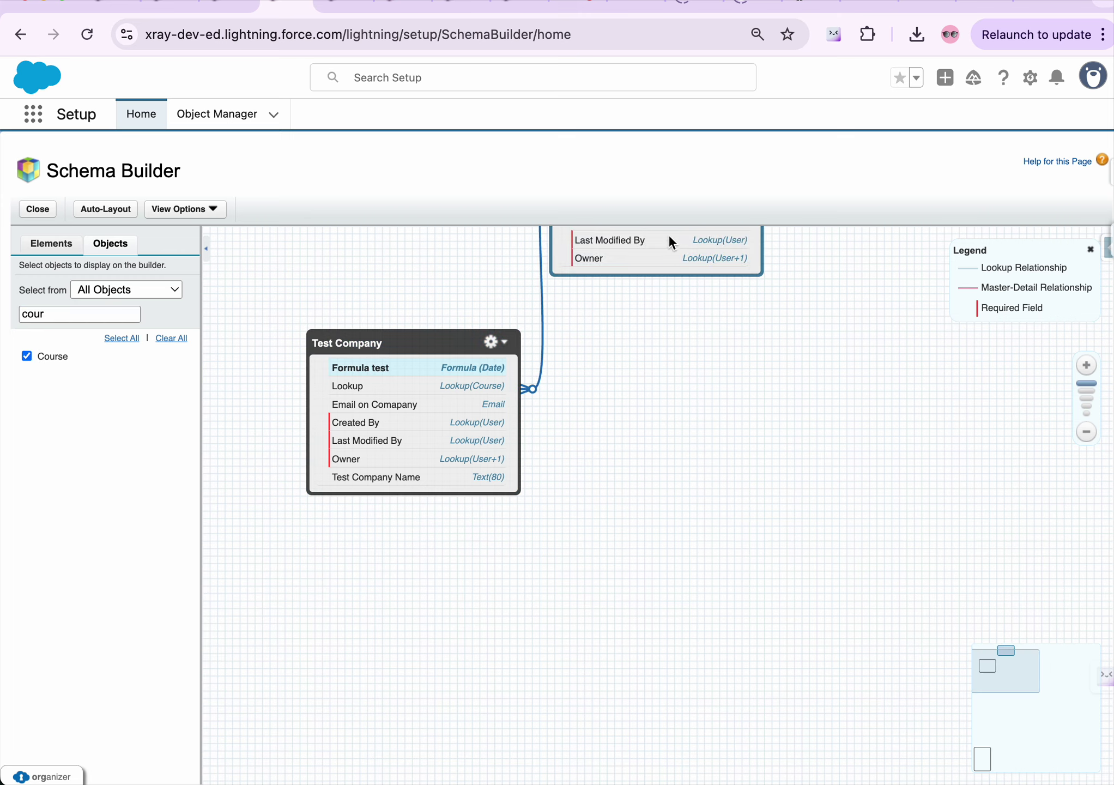
# Drag the Course object down and right of Test Company to reveal the lookup line
pyautogui.moveTo(660, 244); pyautogui.dragTo(752, 455)
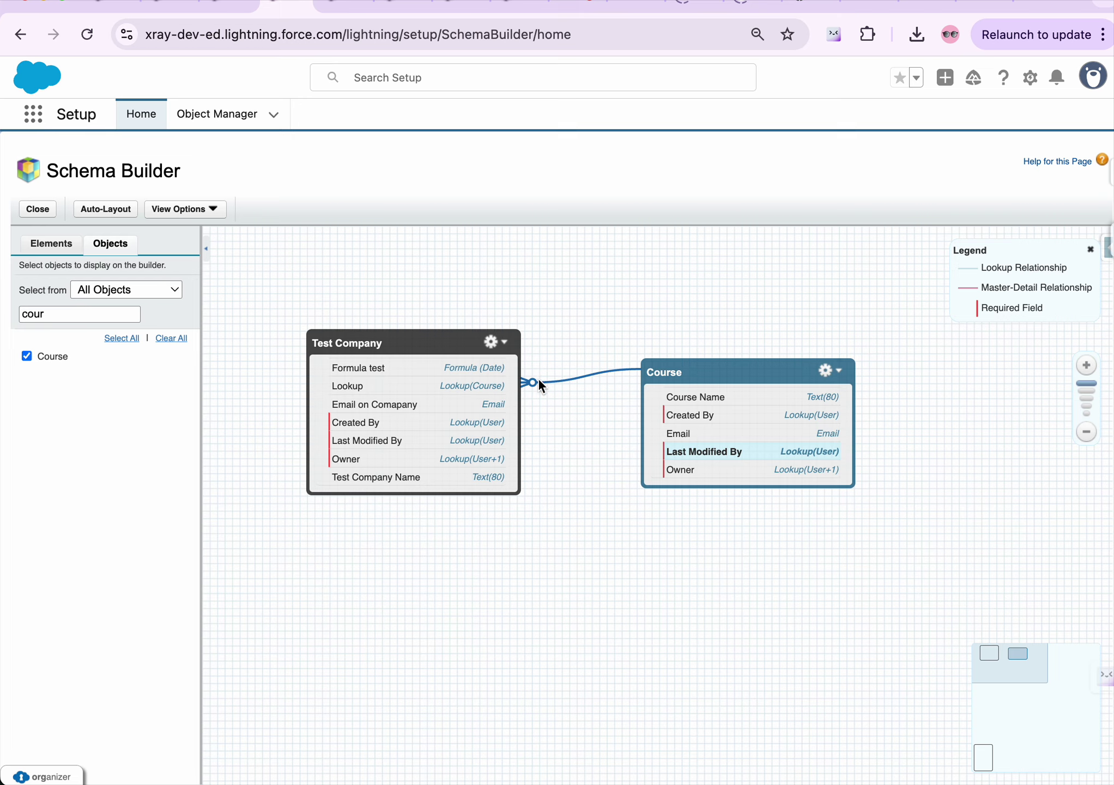
pyautogui.moveTo(553, 379)
# Search Object Manager for 'test' and open Test Company's Formula test field-level security
pyautogui.click(240, 8)
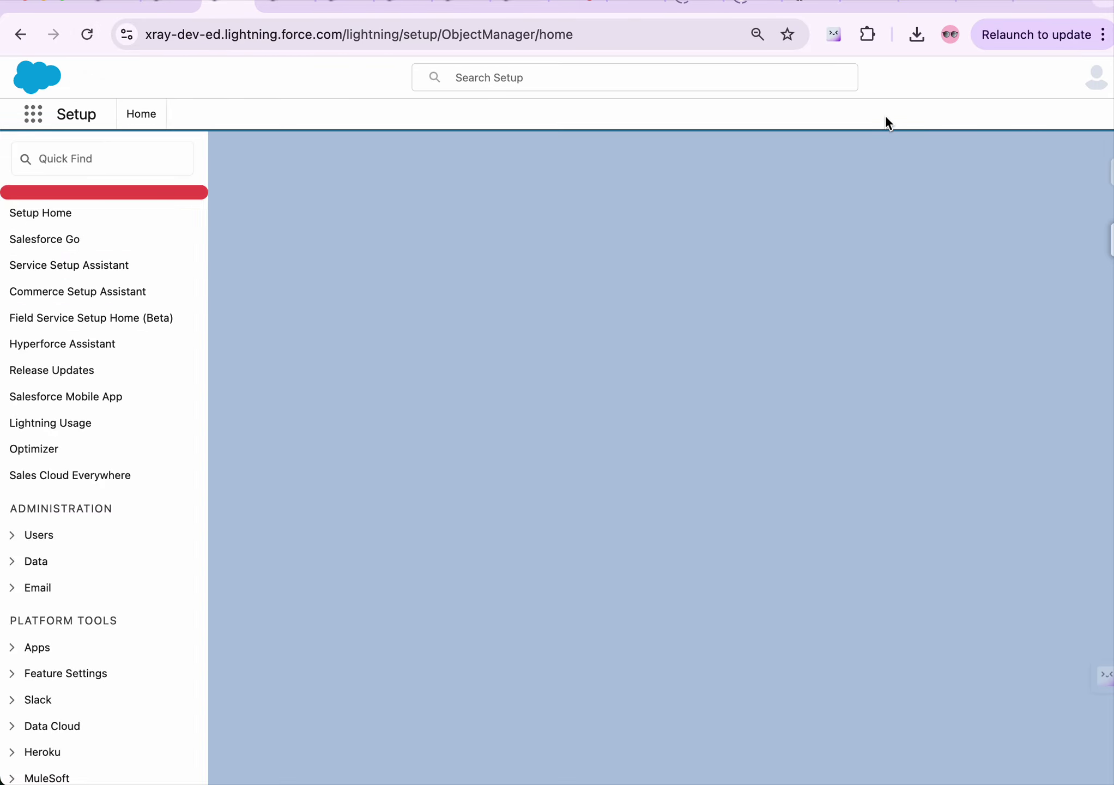
pyautogui.click(839, 169)
pyautogui.write('test')
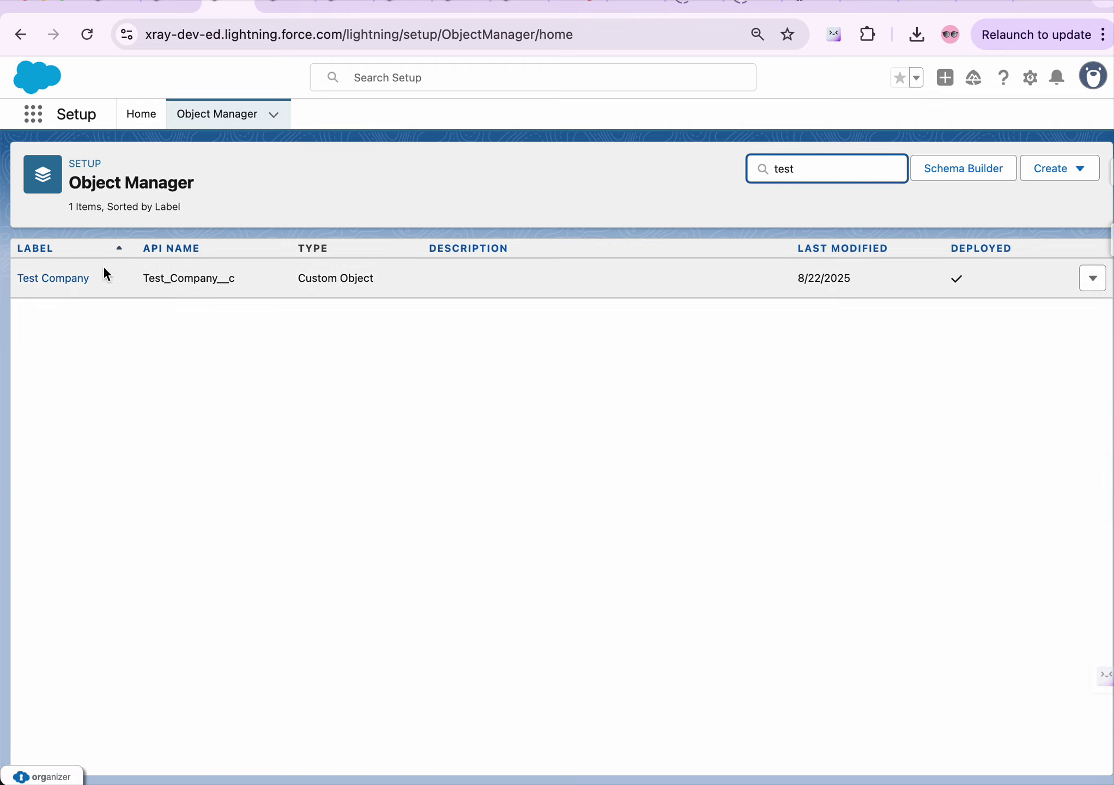
pyautogui.click(50, 282)
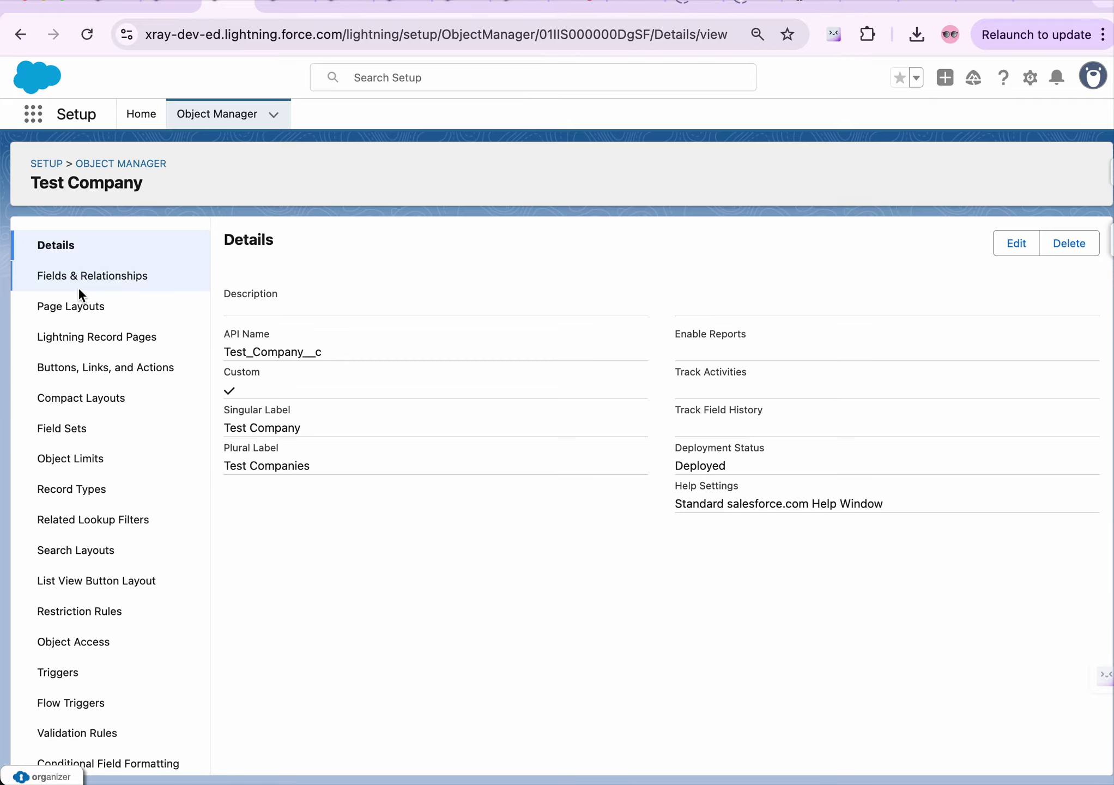
pyautogui.click(83, 285)
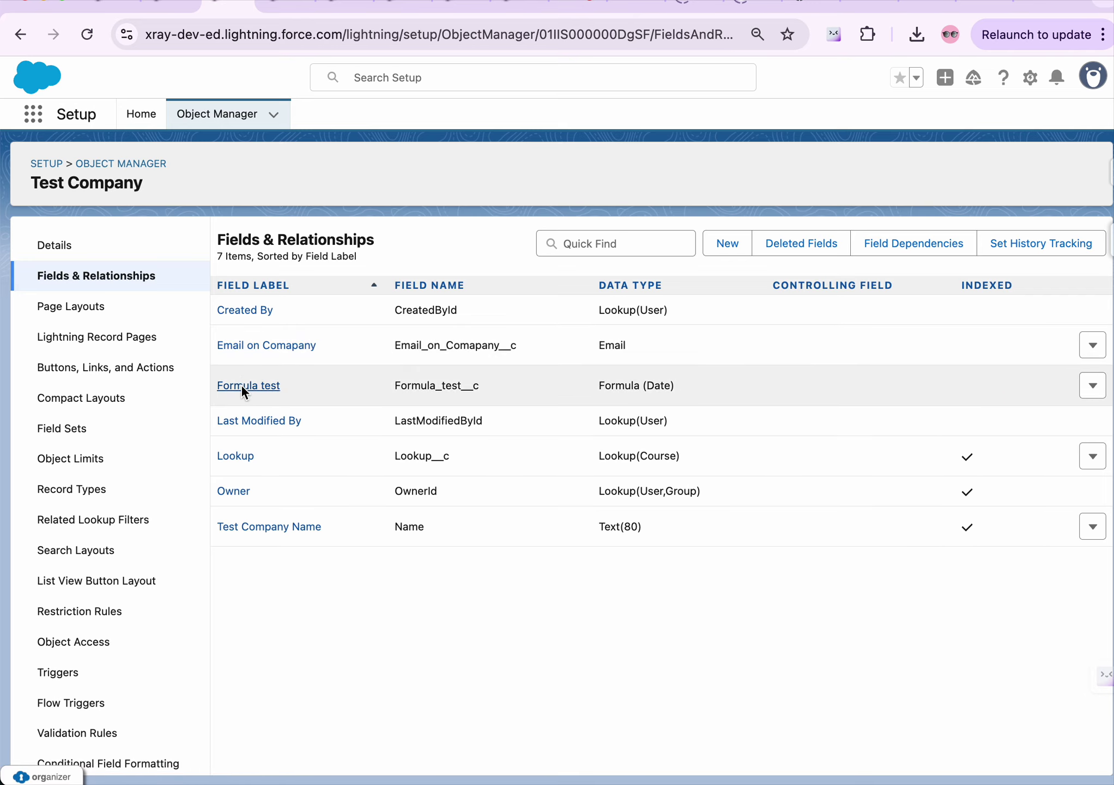
pyautogui.click(241, 385)
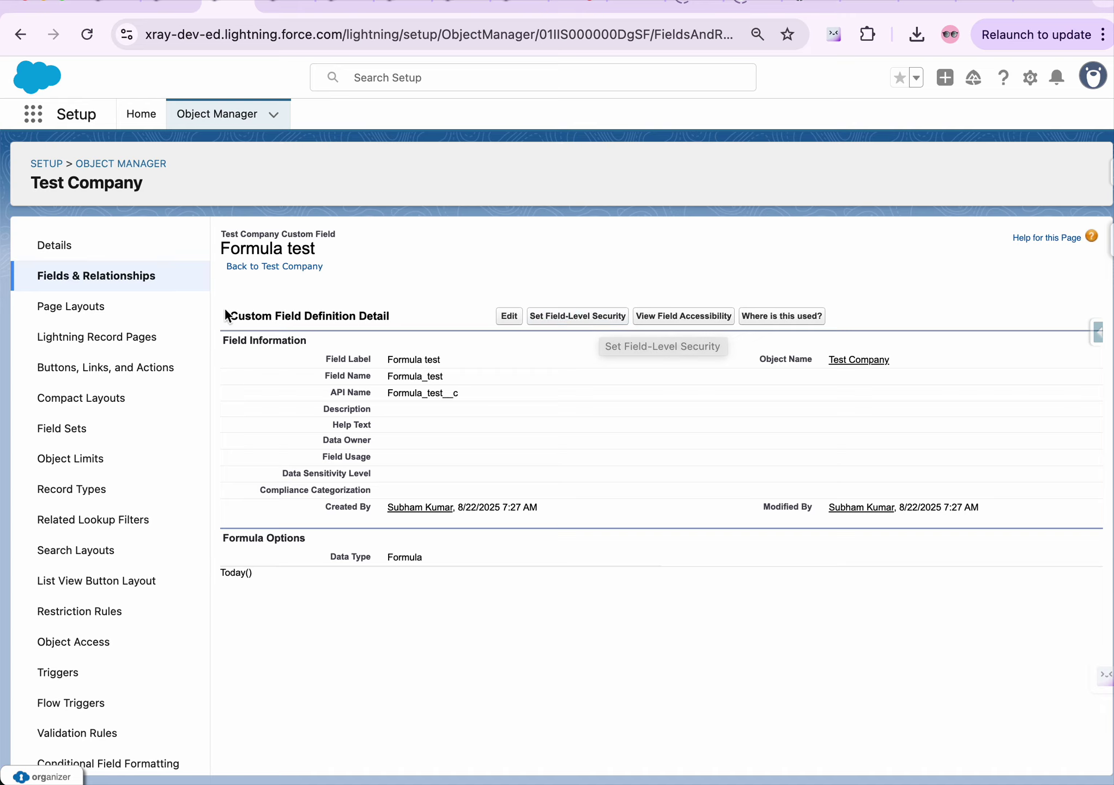
pyautogui.click(559, 319)
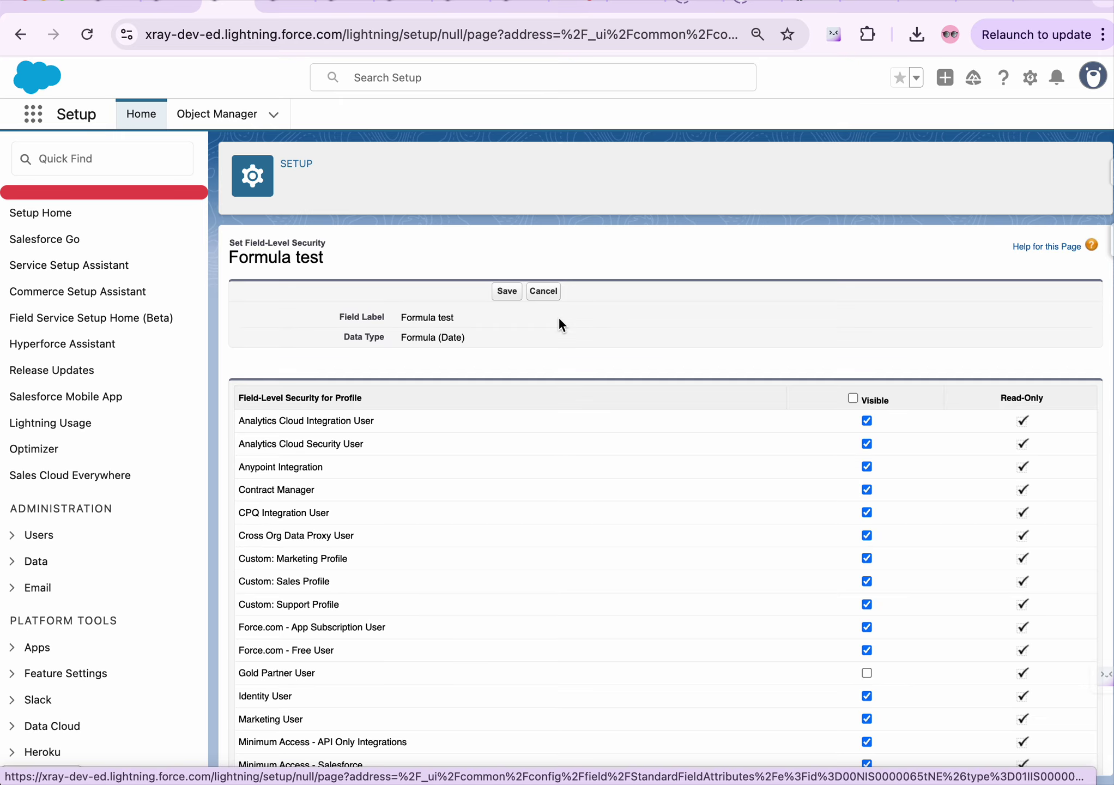
# Scroll through Formula test's profile visibility table, then cancel without saving any changes
pyautogui.scroll(-1, 565, 518)
pyautogui.scroll(-5, 564, 537)
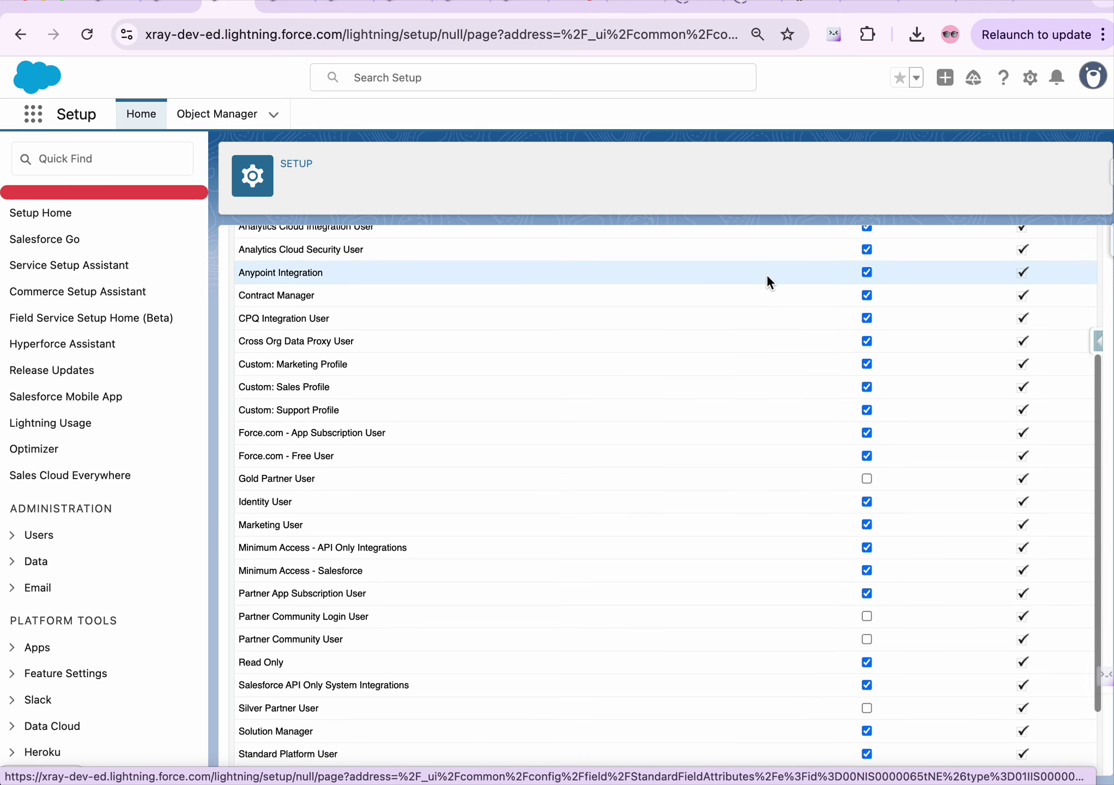
pyautogui.scroll(4, 768, 273)
pyautogui.scroll(-5, 794, 488)
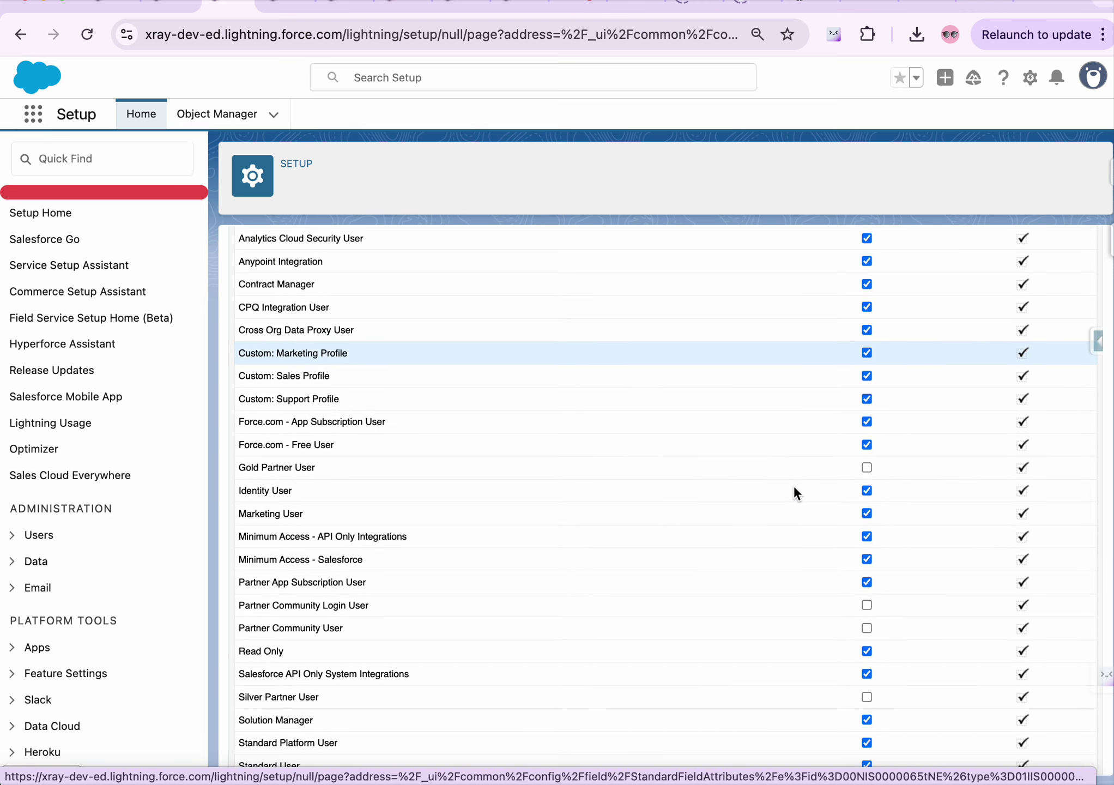
pyautogui.scroll(3, 795, 489)
pyautogui.scroll(-5, 795, 489)
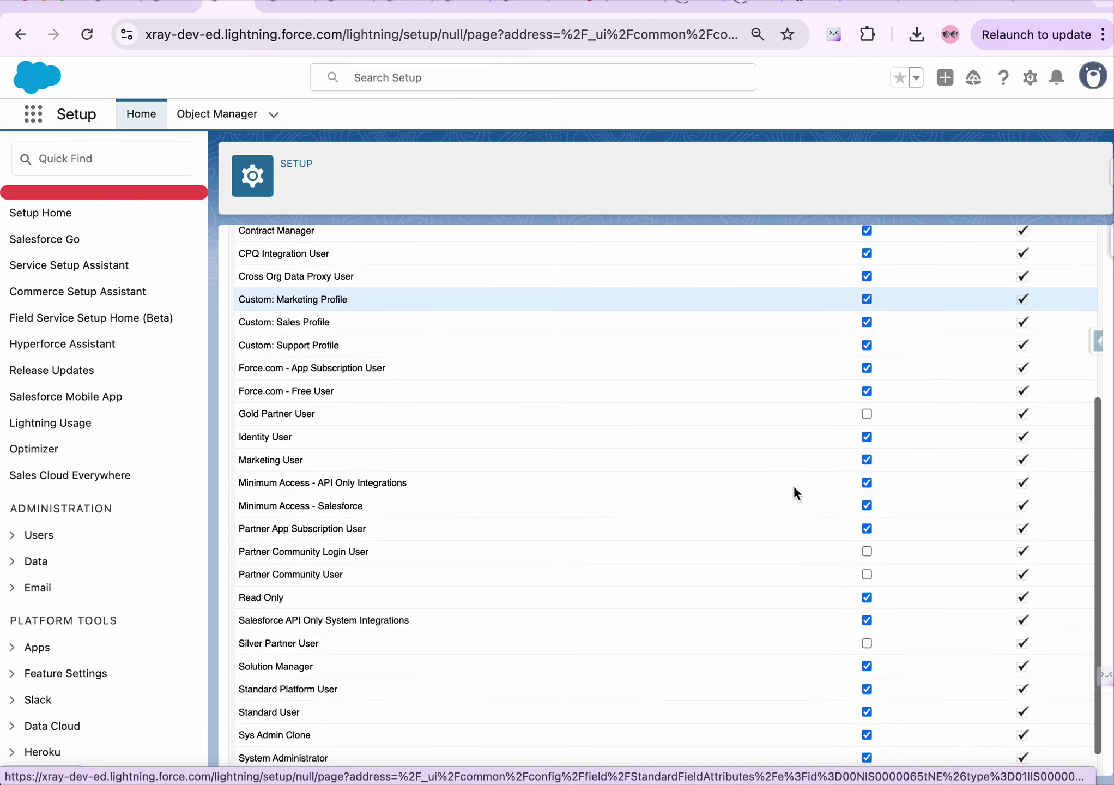
pyautogui.scroll(5, 794, 485)
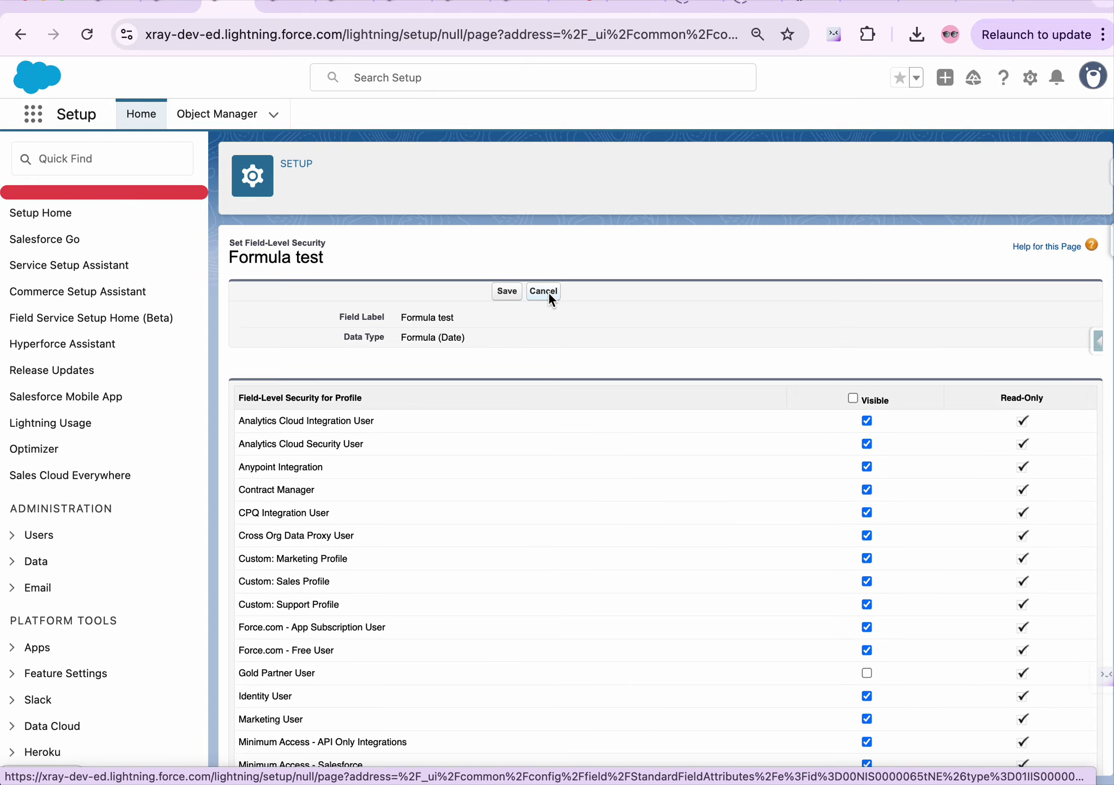
pyautogui.scroll(-5, 587, 626)
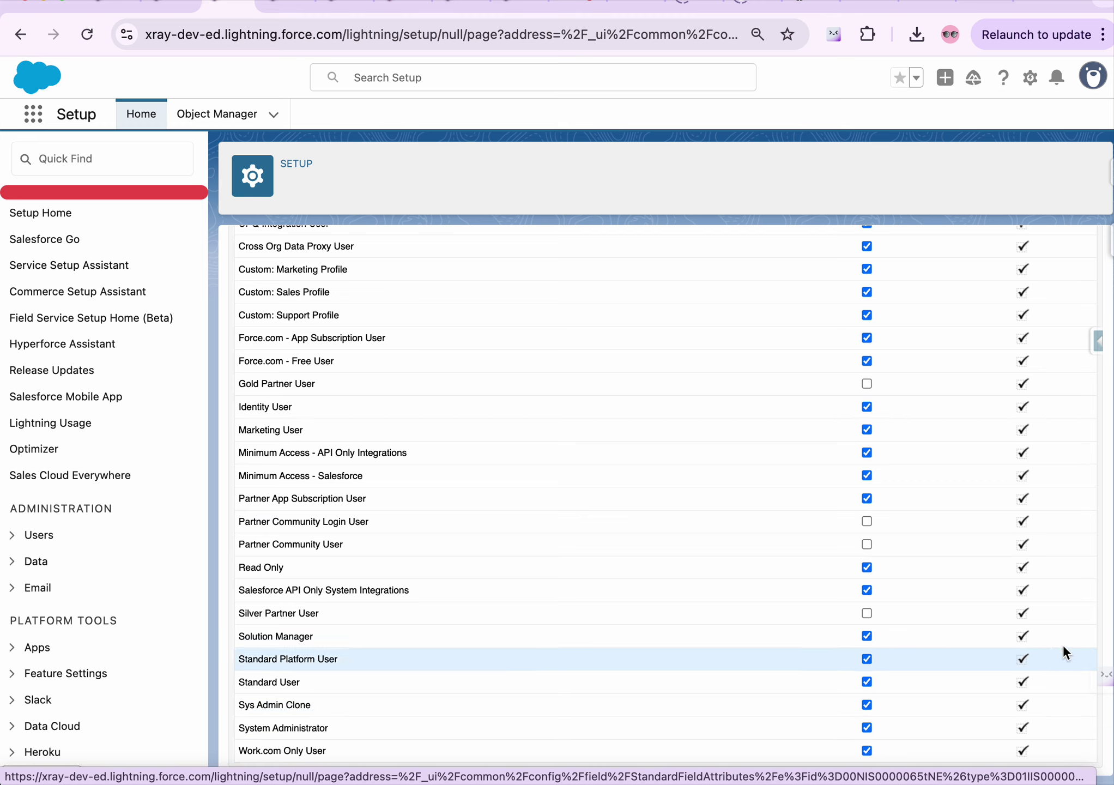
pyautogui.scroll(5, 1030, 430)
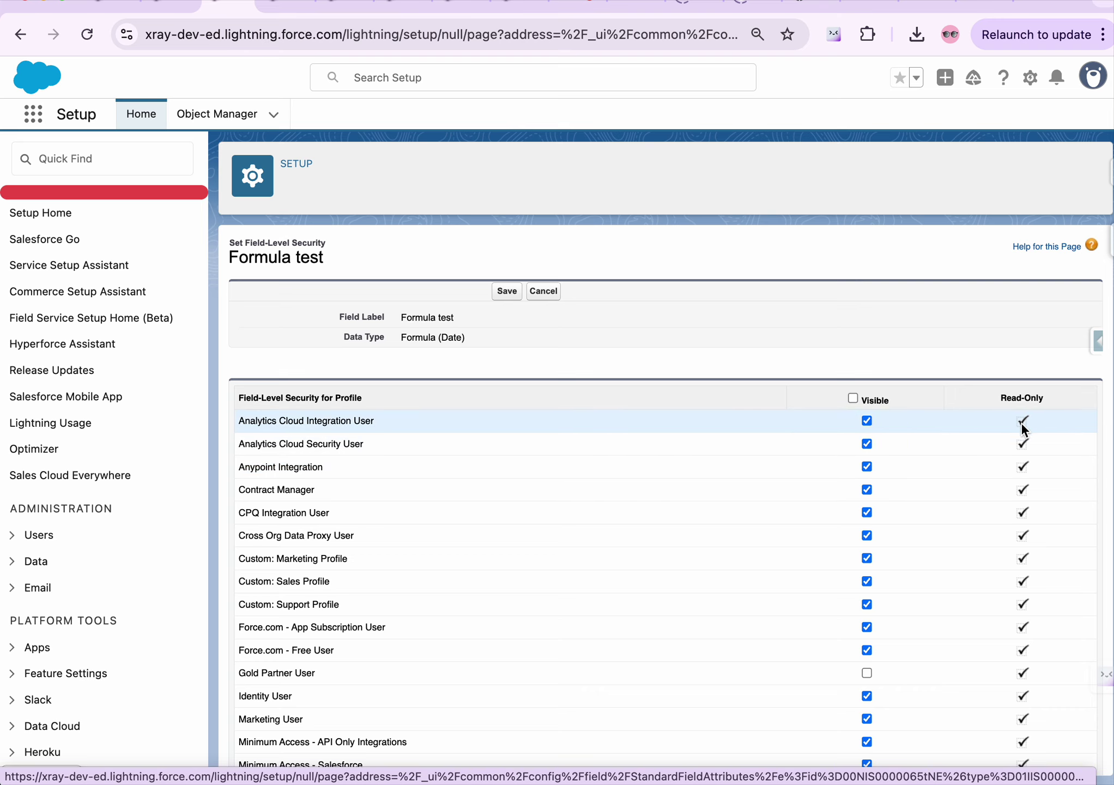
pyautogui.scroll(-1, 1020, 422)
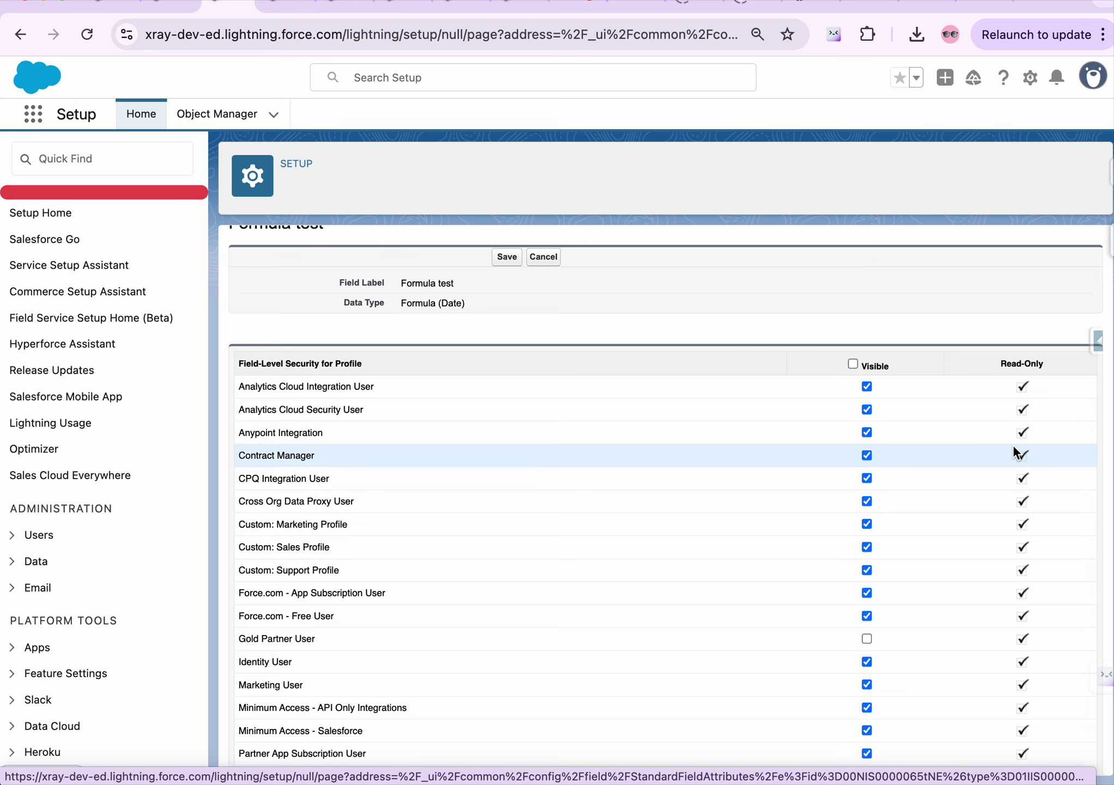
pyautogui.scroll(-1, 1013, 443)
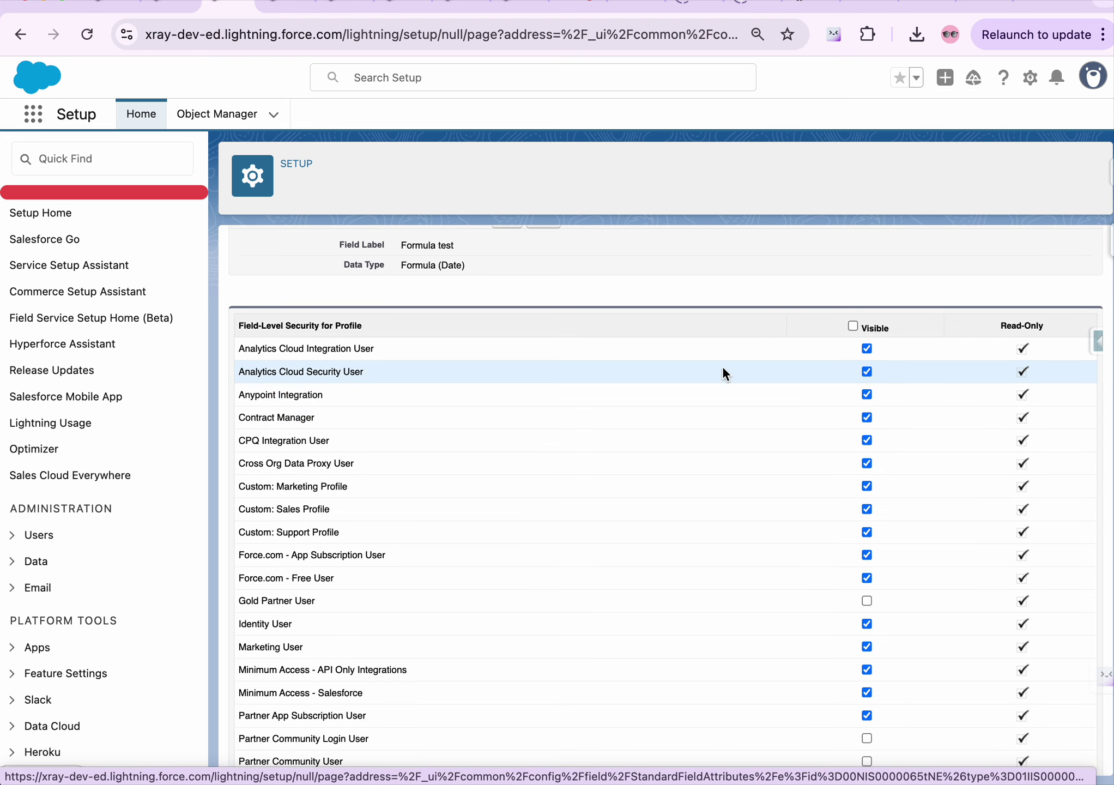
pyautogui.scroll(1, 722, 365)
pyautogui.scroll(1, 722, 366)
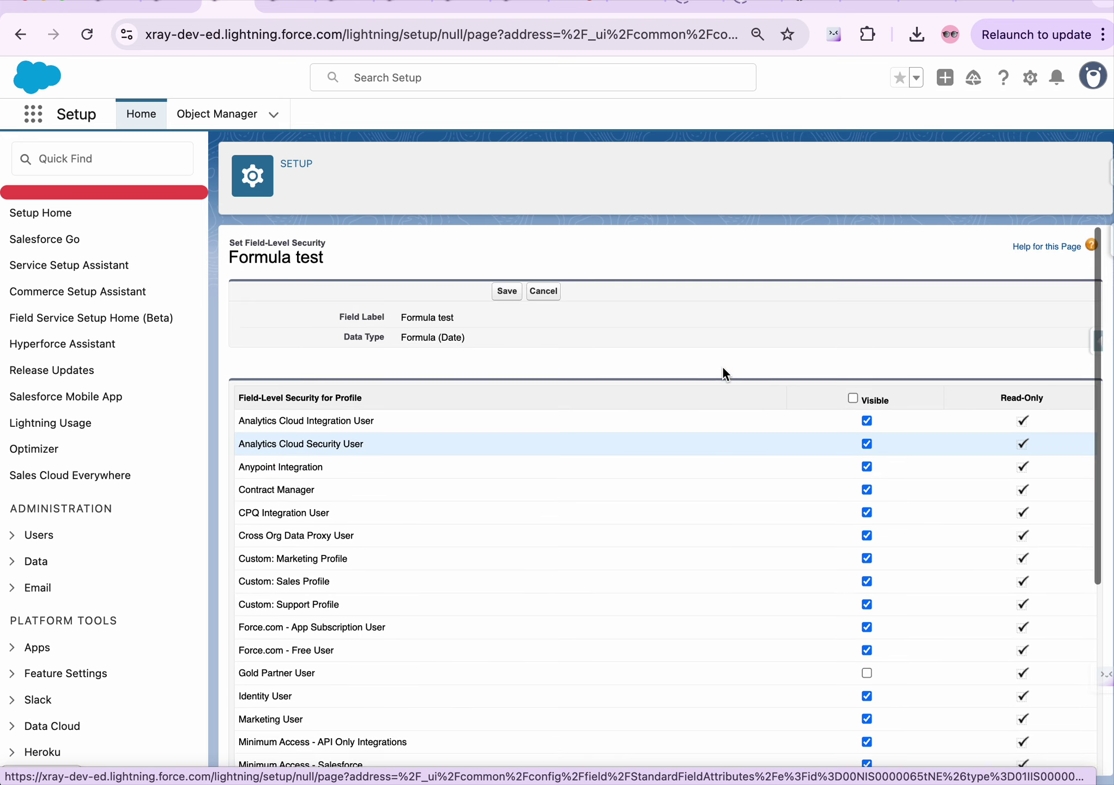
pyautogui.click(537, 290)
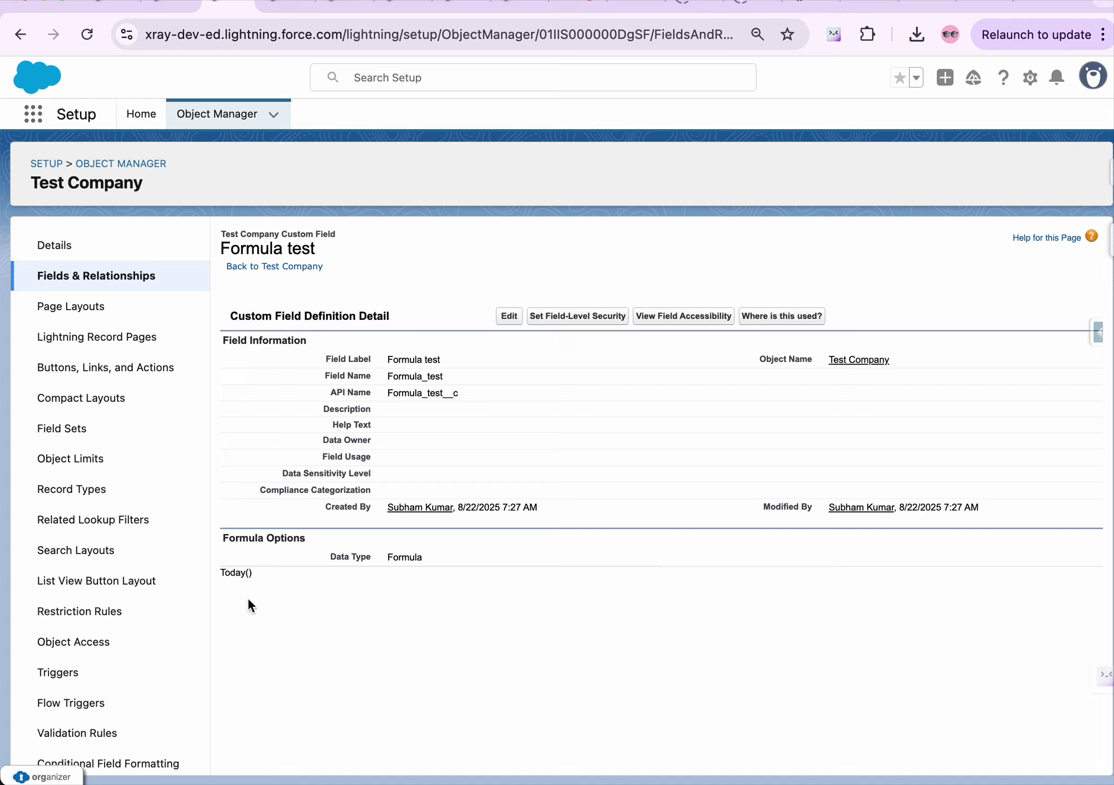
# Point out the Formula test field's Today() formula, then go to Schema Builder
pyautogui.moveTo(221, 572); pyautogui.dragTo(240, 573)
pyautogui.click(357, 577)
pyautogui.click(273, 2)
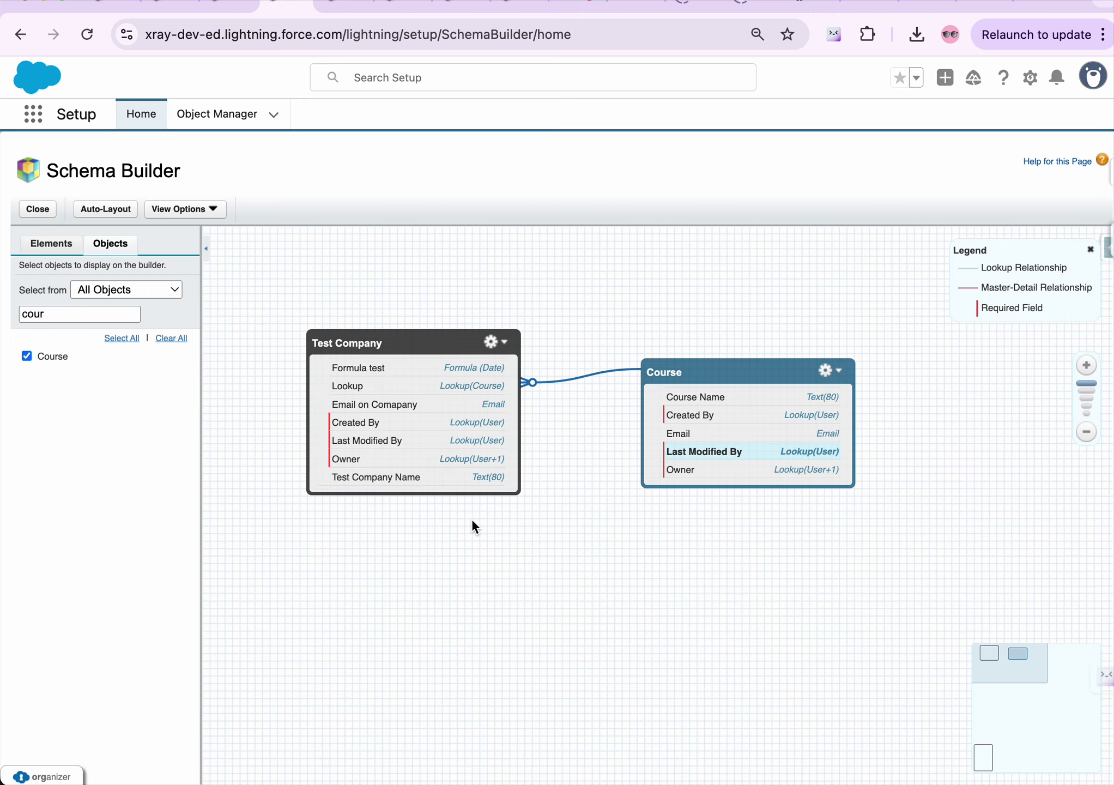
# Open the Users note in the Notes app
pyautogui.moveTo(570, 774)
pyautogui.click(819, 737)
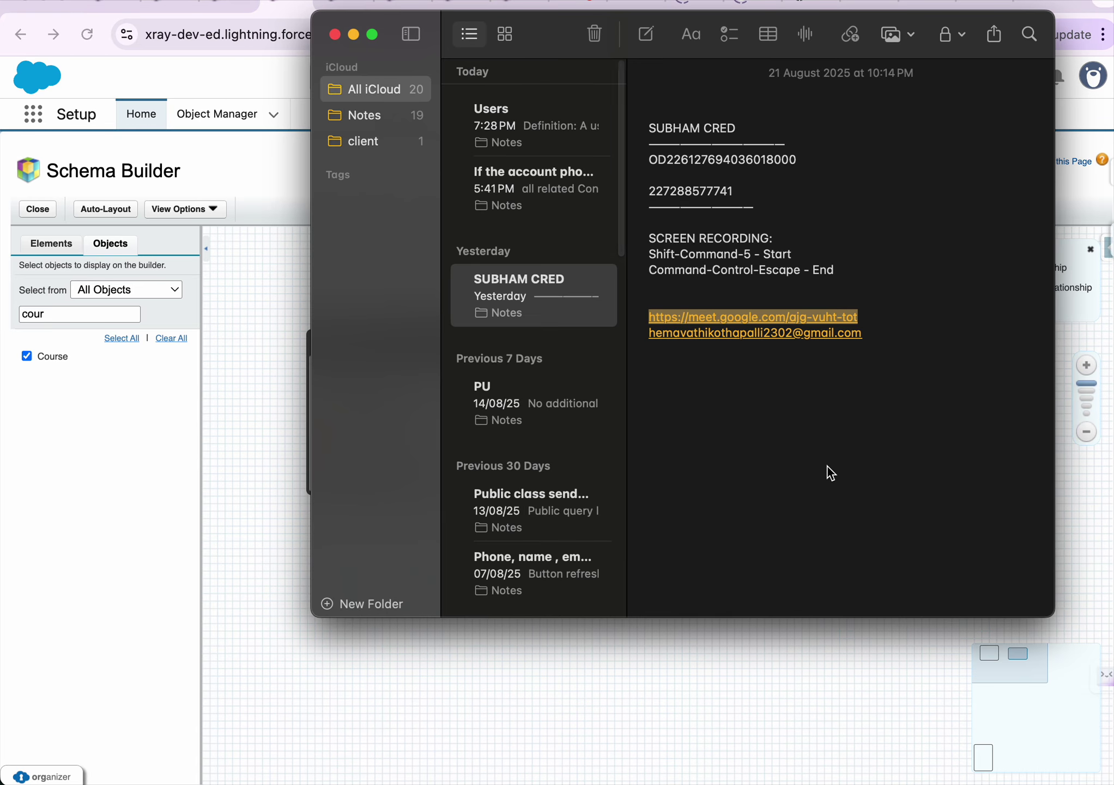
pyautogui.click(491, 120)
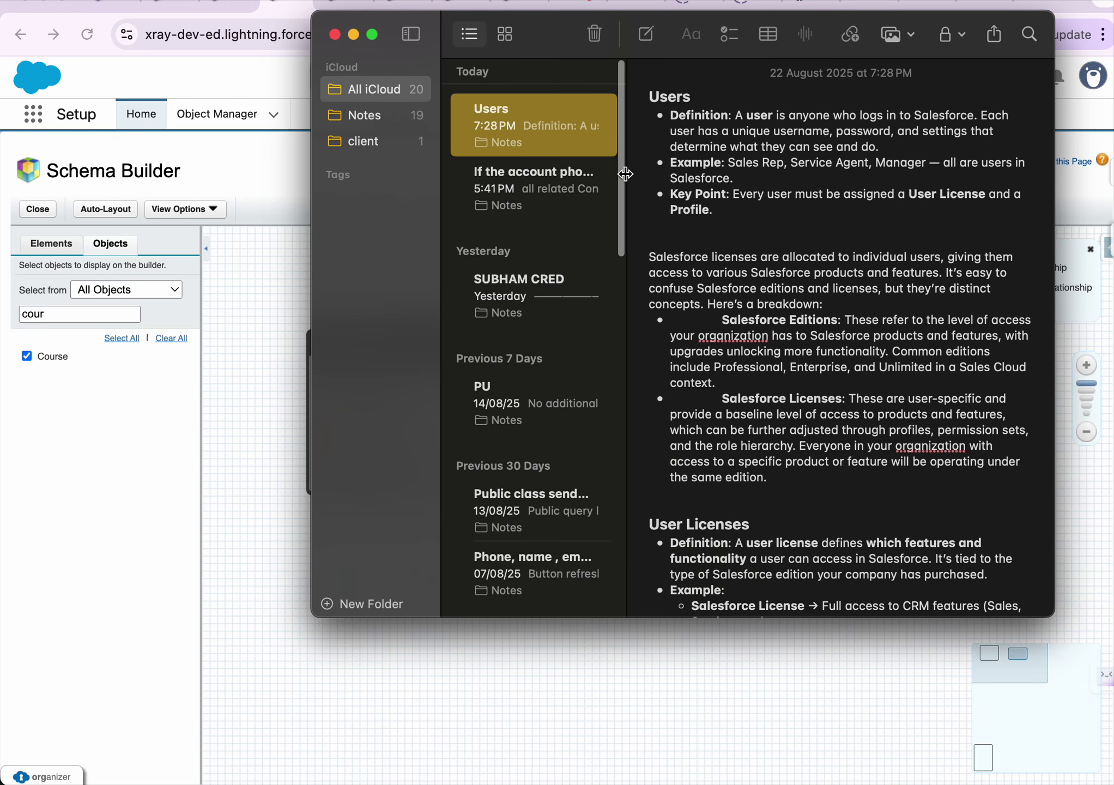
pyautogui.press('super+Tab')
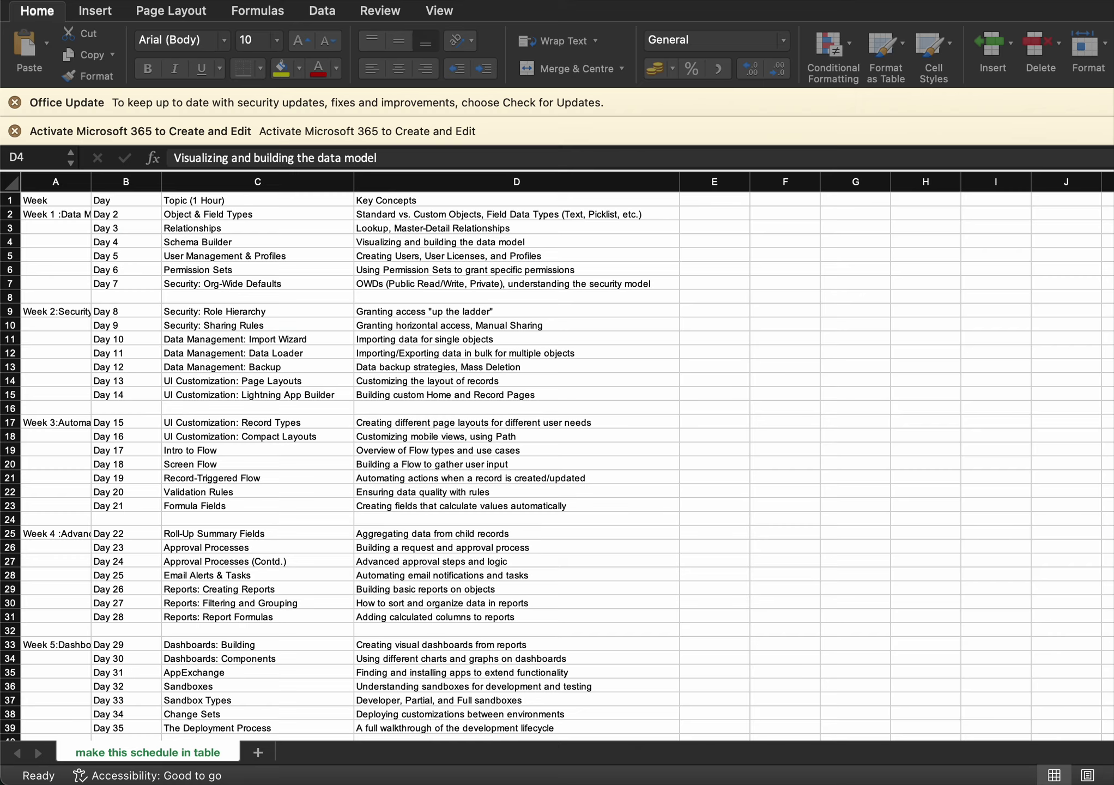
pyautogui.click(379, 259)
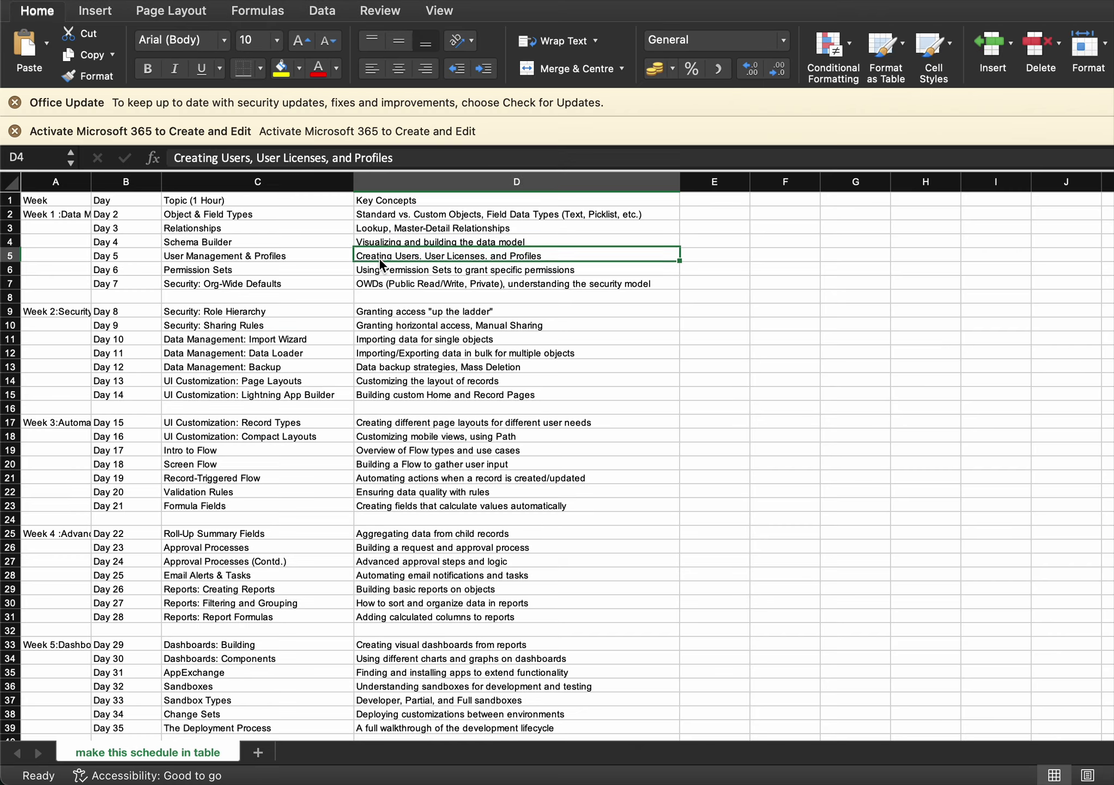
pyautogui.click(398, 240)
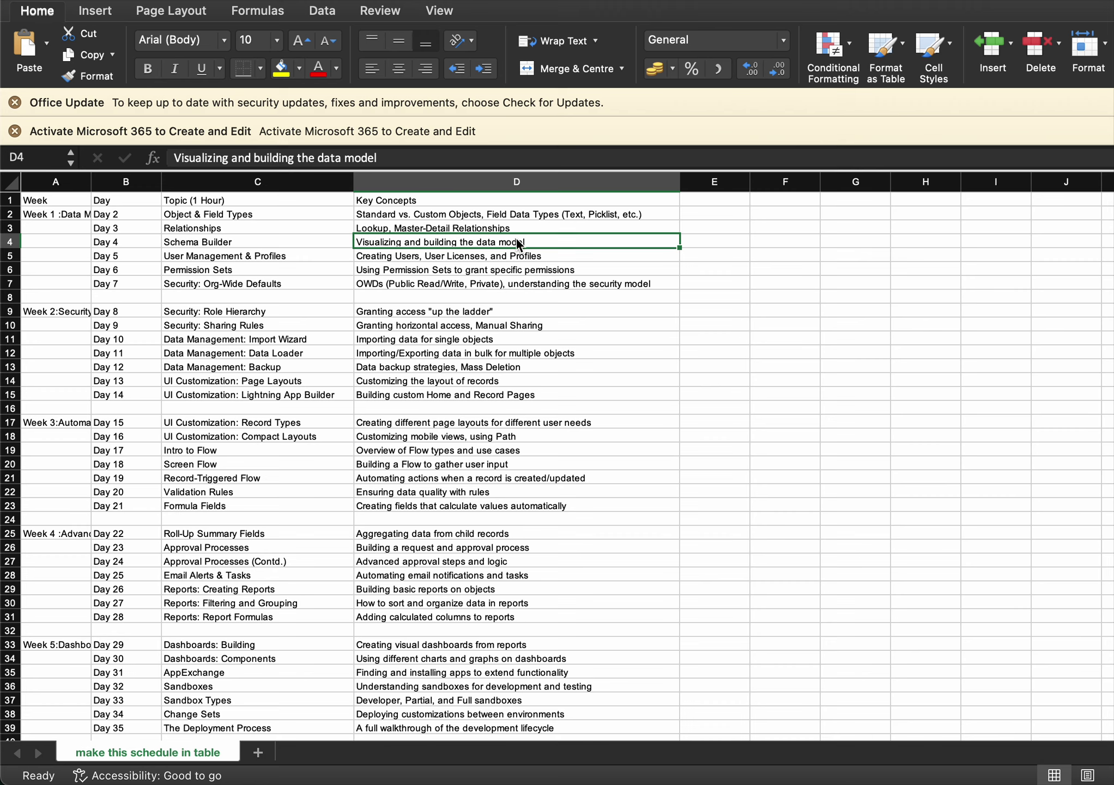
pyautogui.click(398, 259)
pyautogui.click(223, 255)
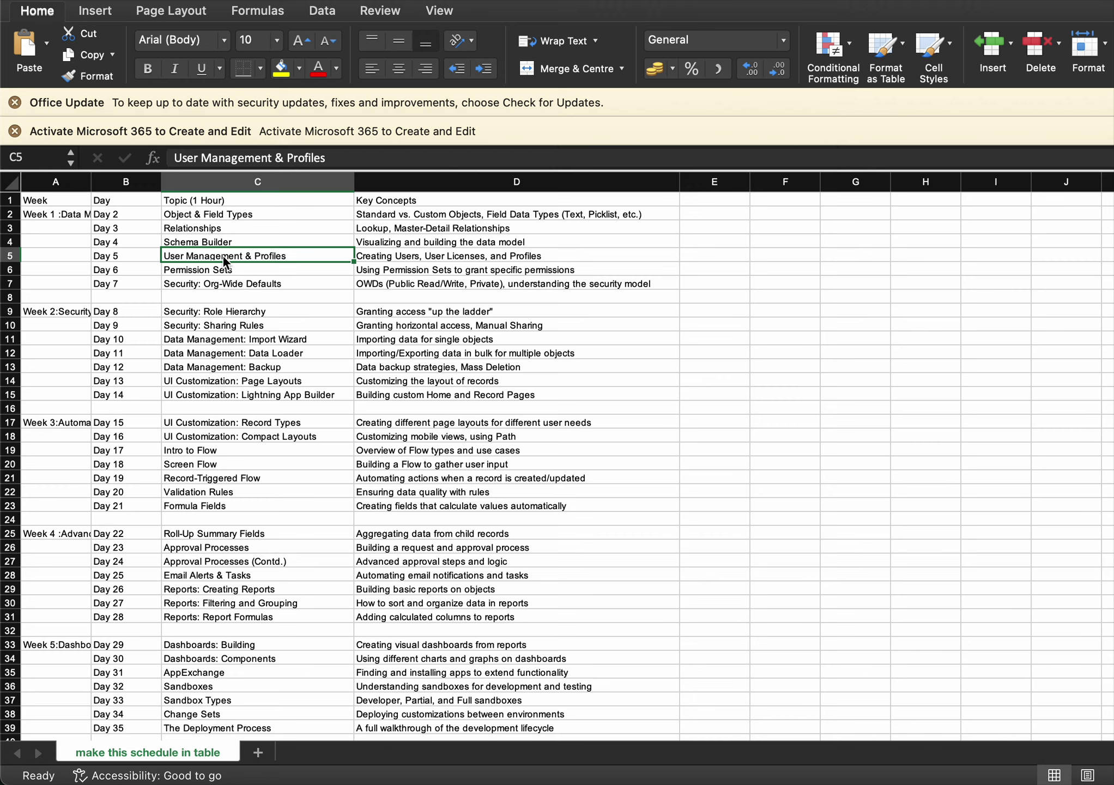
pyautogui.click(404, 258)
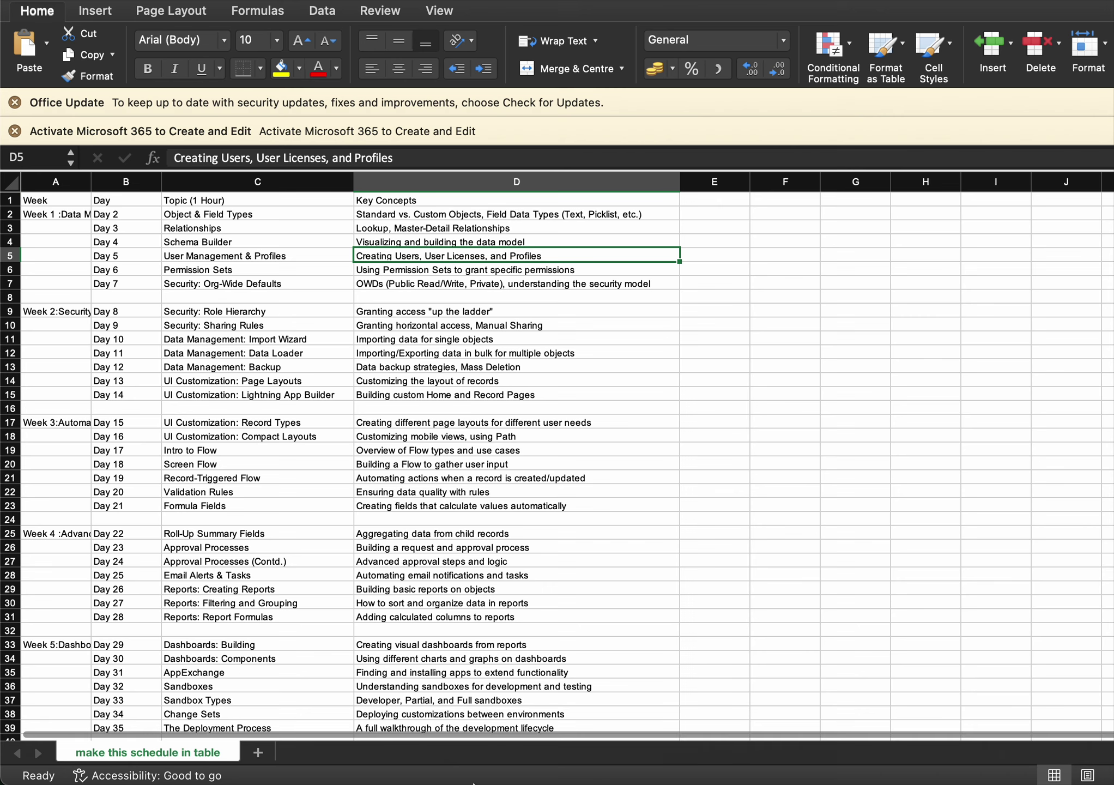
# Bring Chrome back to the front and switch to the Student record tab
pyautogui.moveTo(460, 777)
pyautogui.click(897, 773)
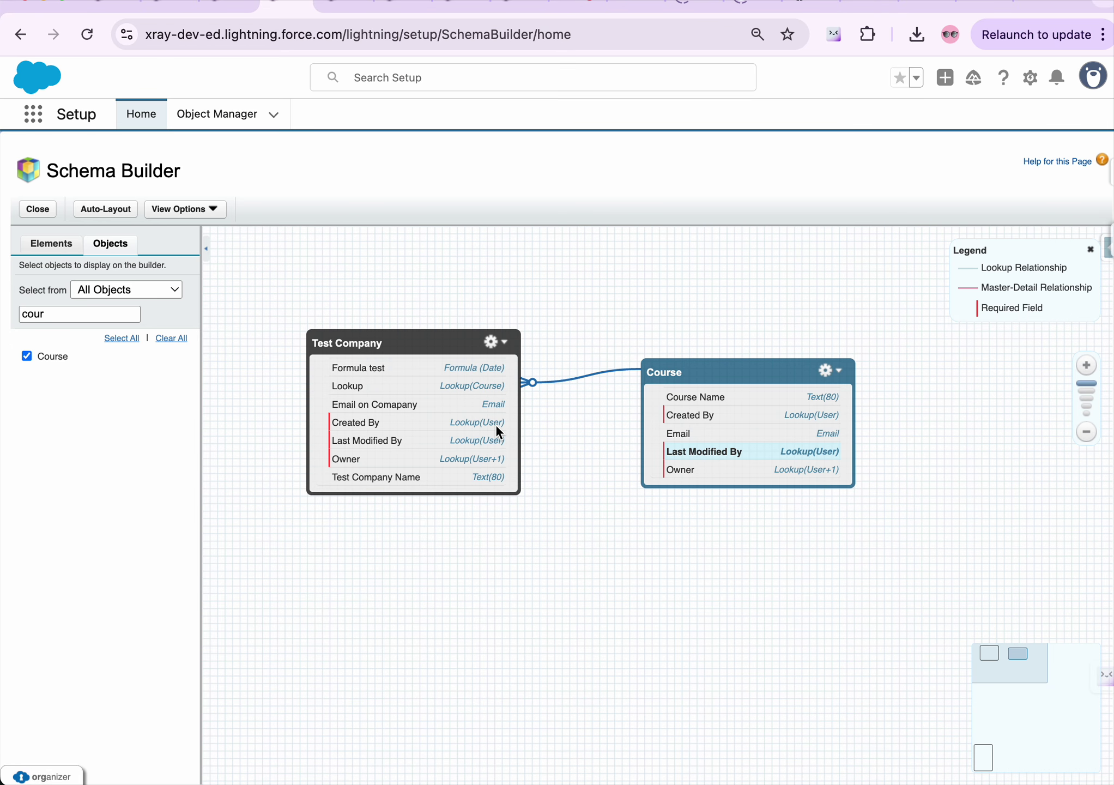
pyautogui.click(303, 4)
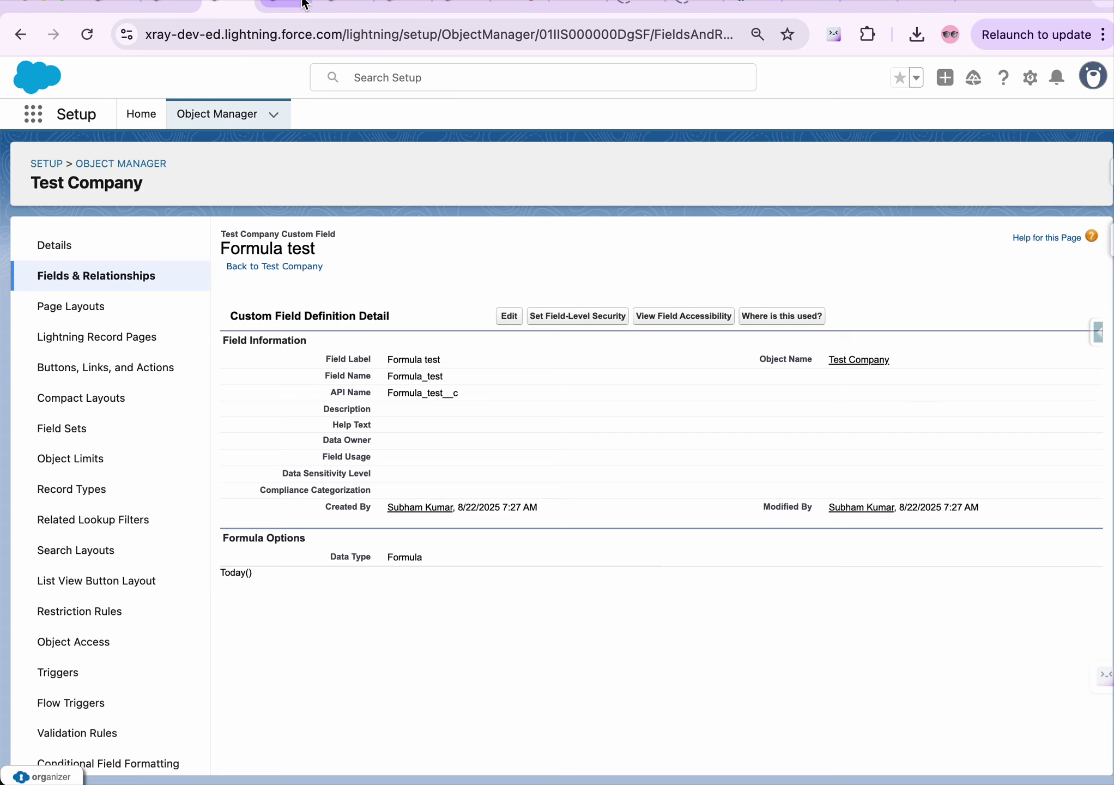
pyautogui.click(169, 4)
pyautogui.moveTo(880, 781)
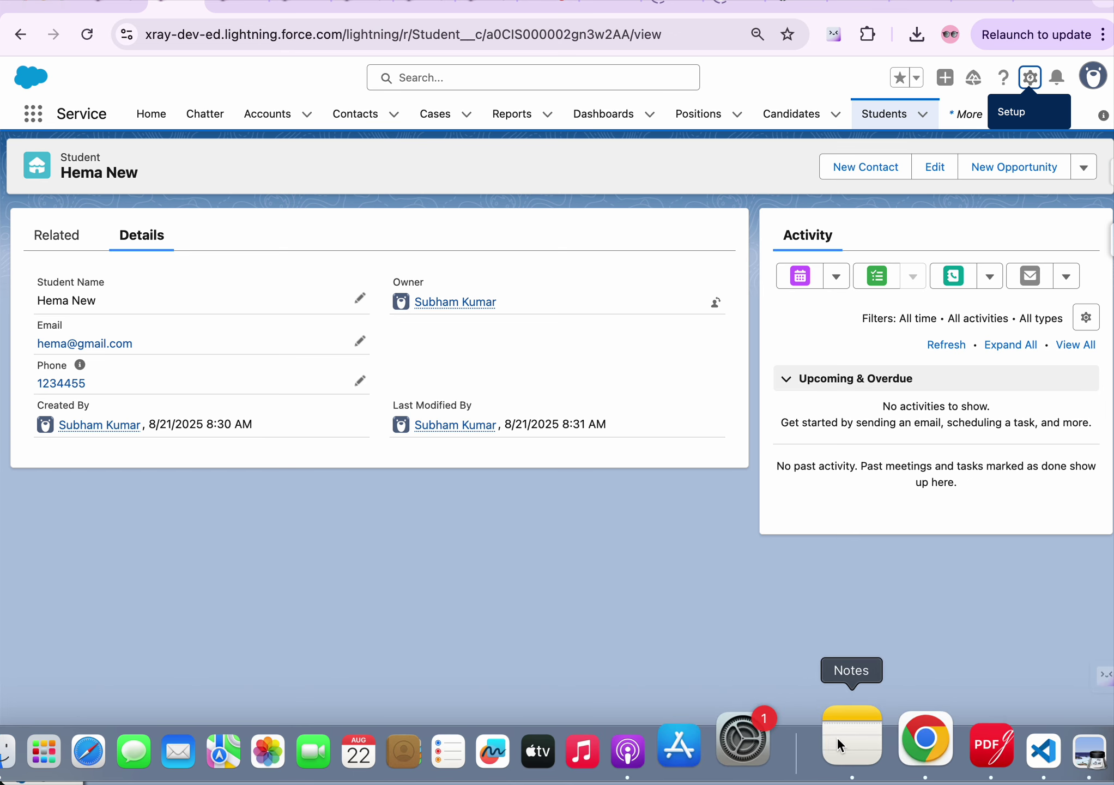
pyautogui.click(845, 746)
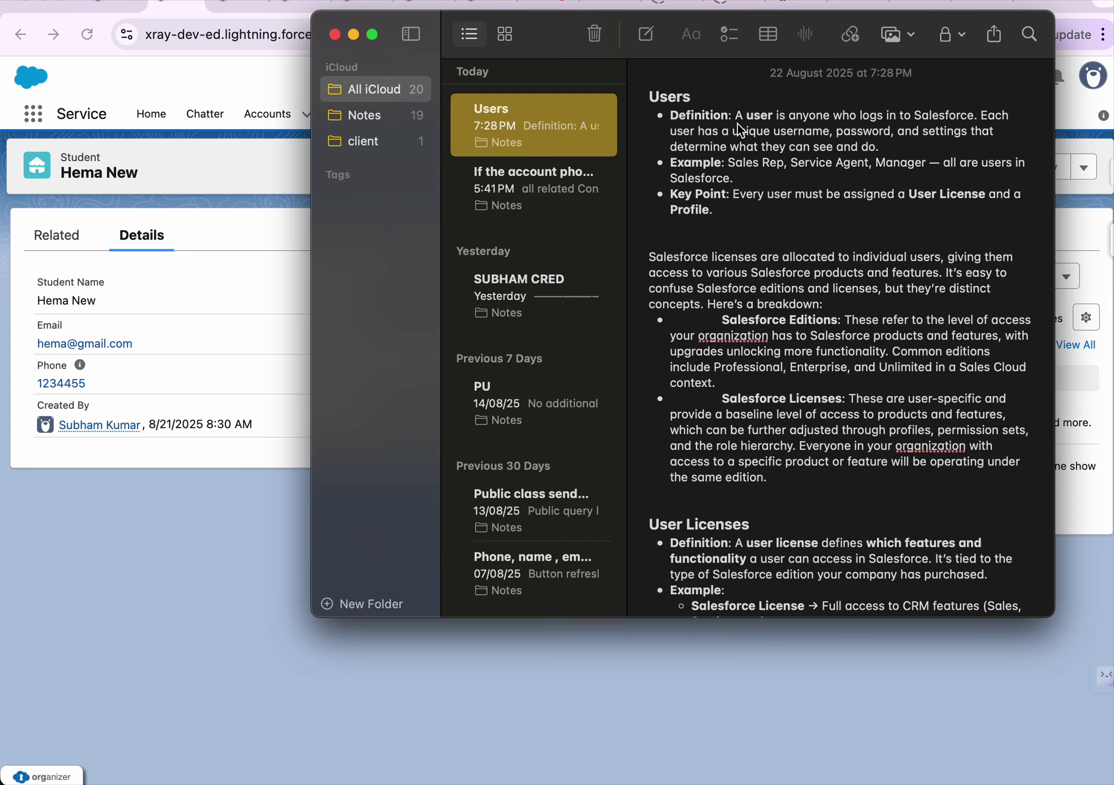
pyautogui.click(739, 117)
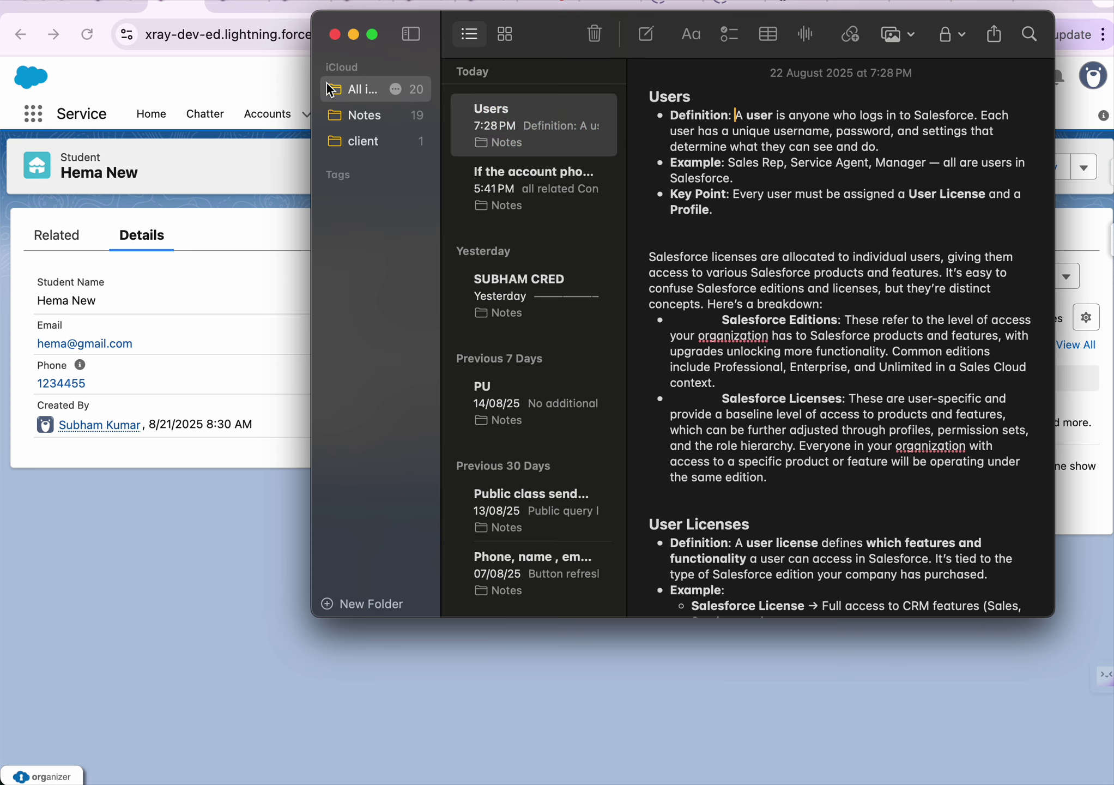
pyautogui.moveTo(315, 90); pyautogui.dragTo(133, 94)
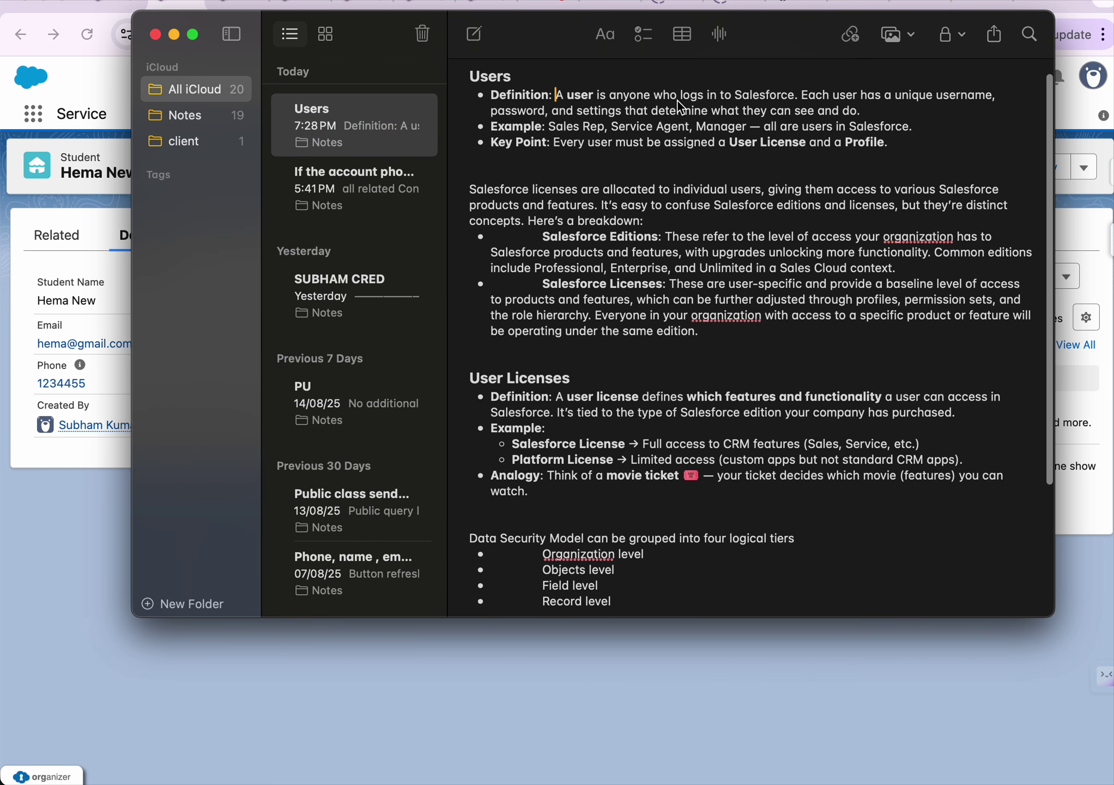
pyautogui.scroll(1, 786, 109)
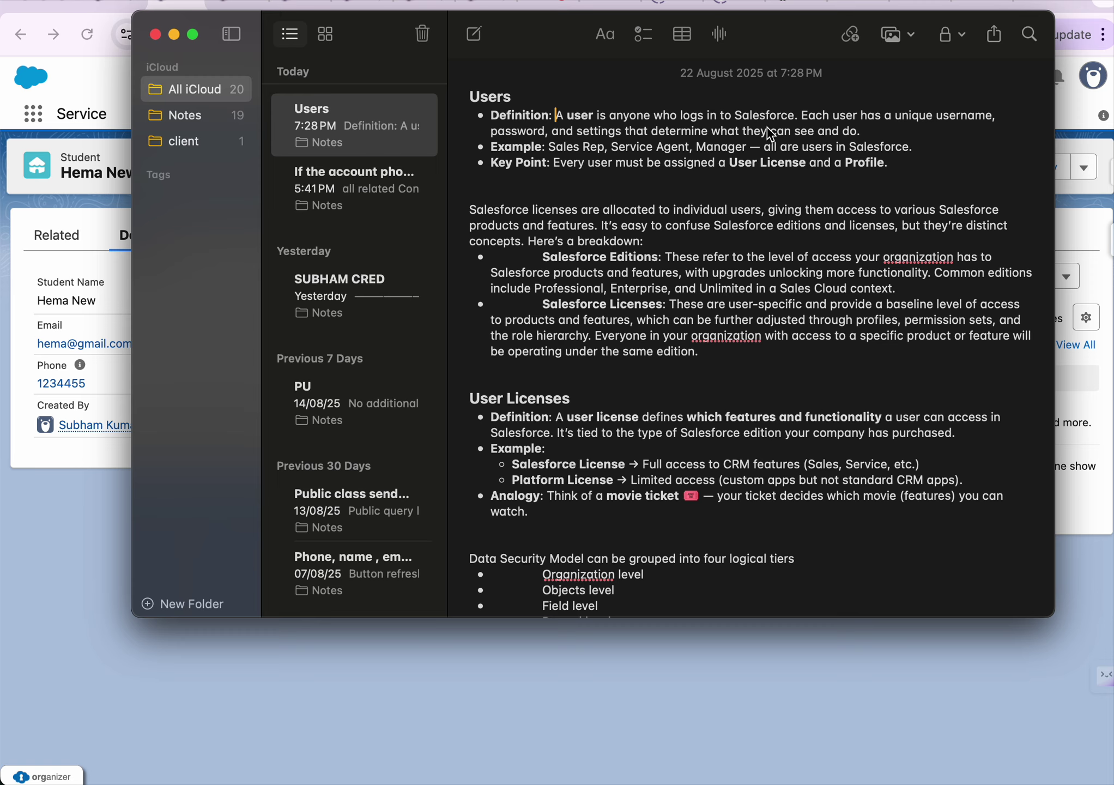
pyautogui.click(48, 70)
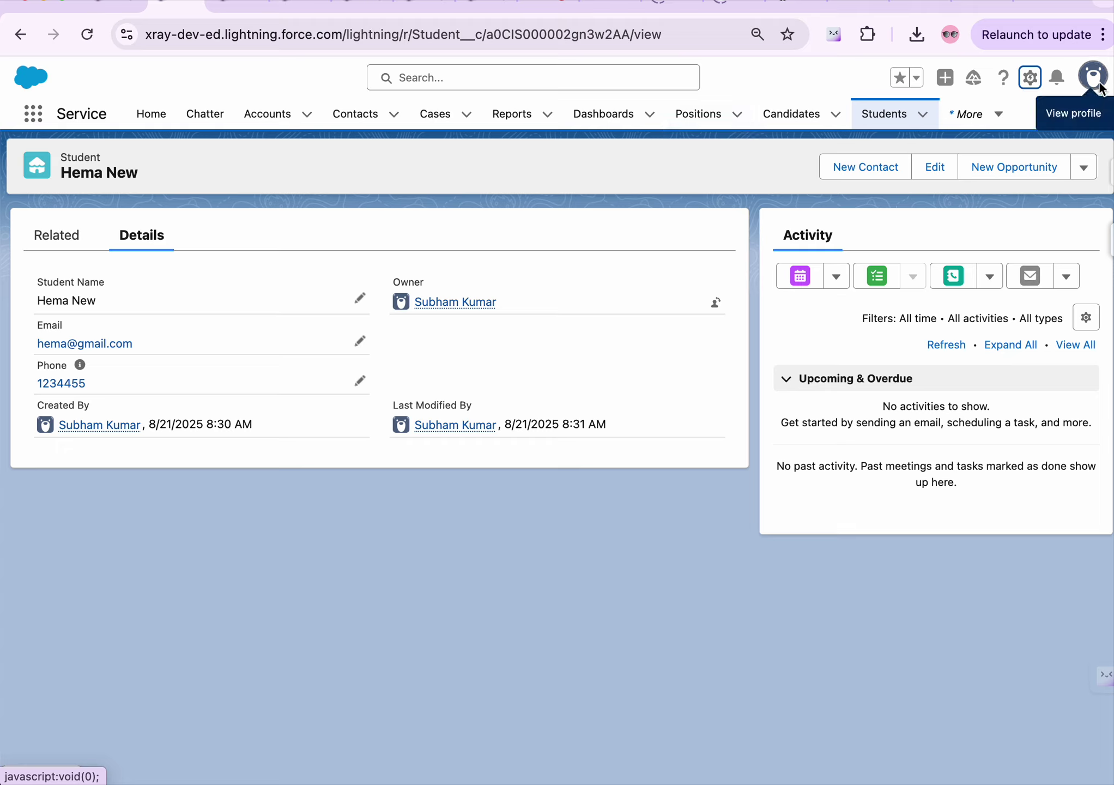
# Go to Setup home and quick-search 'user' to open the Users list
pyautogui.click(1031, 79)
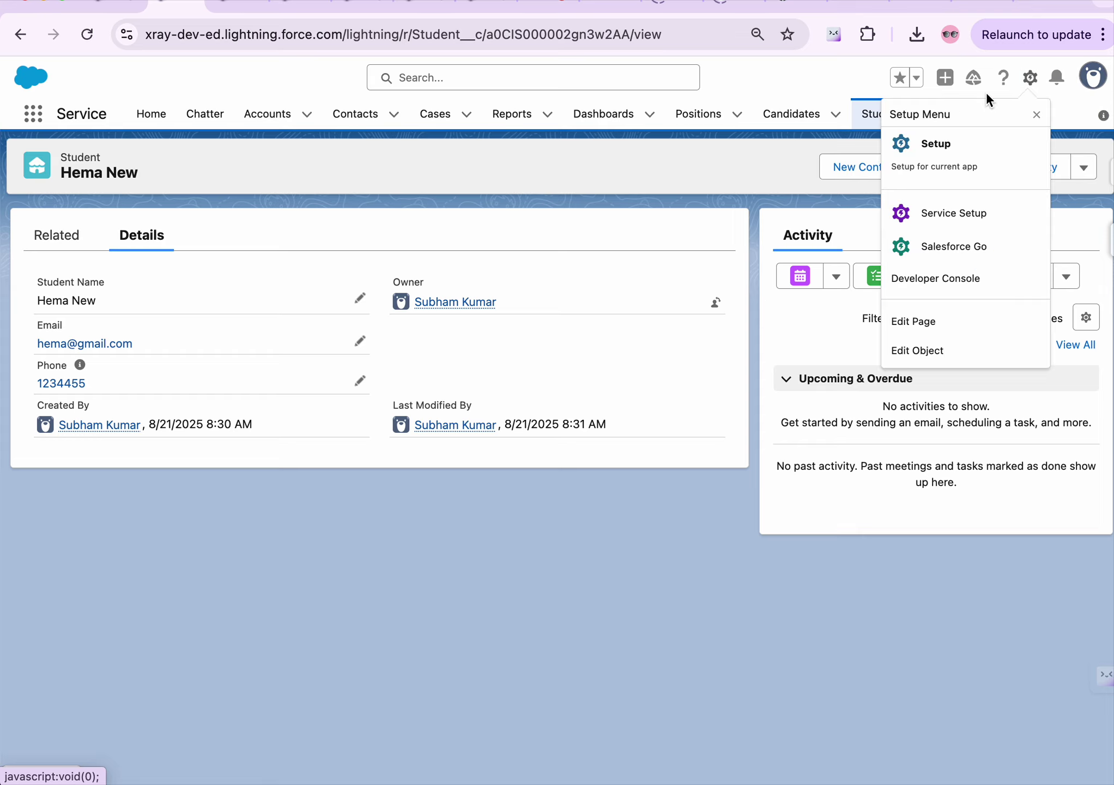
pyautogui.click(925, 148)
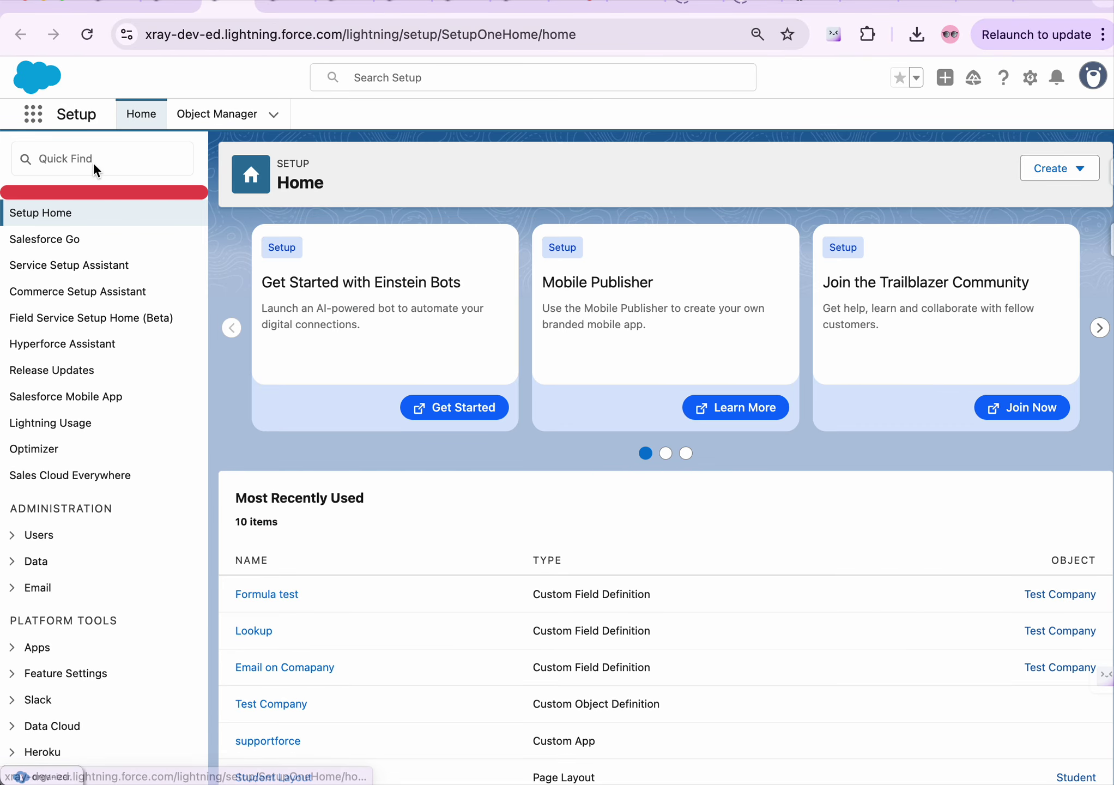
pyautogui.click(94, 165)
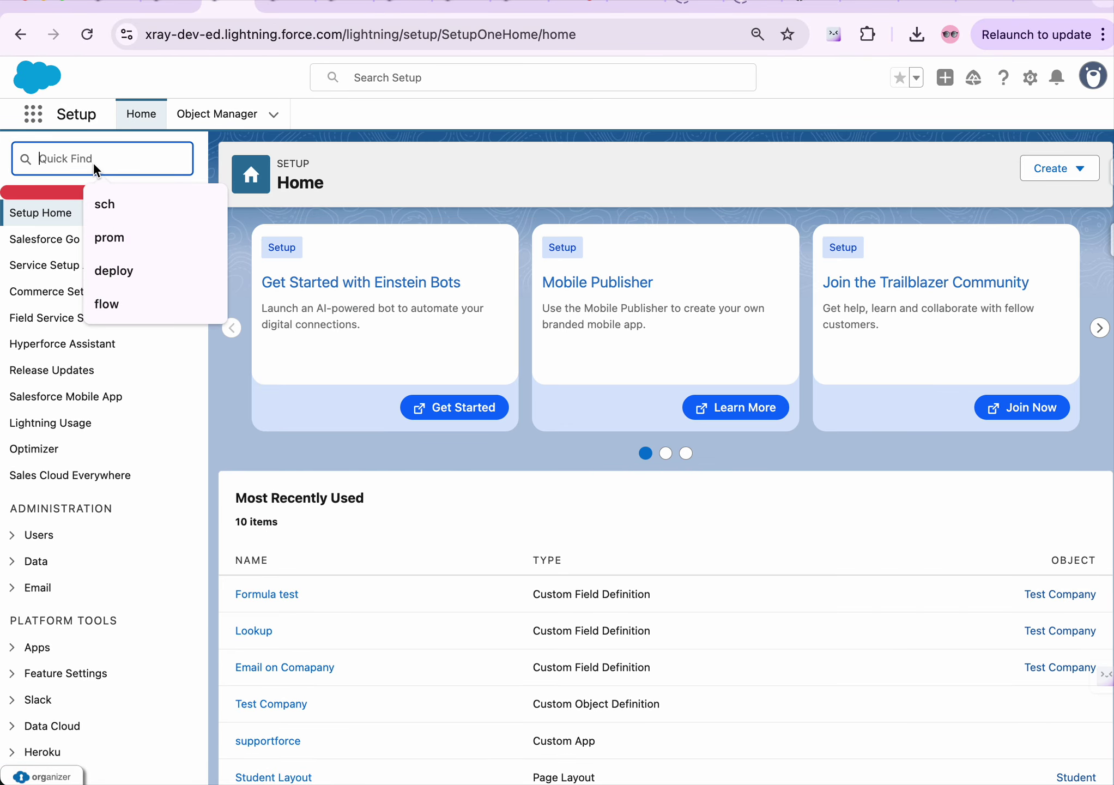
pyautogui.write('user')
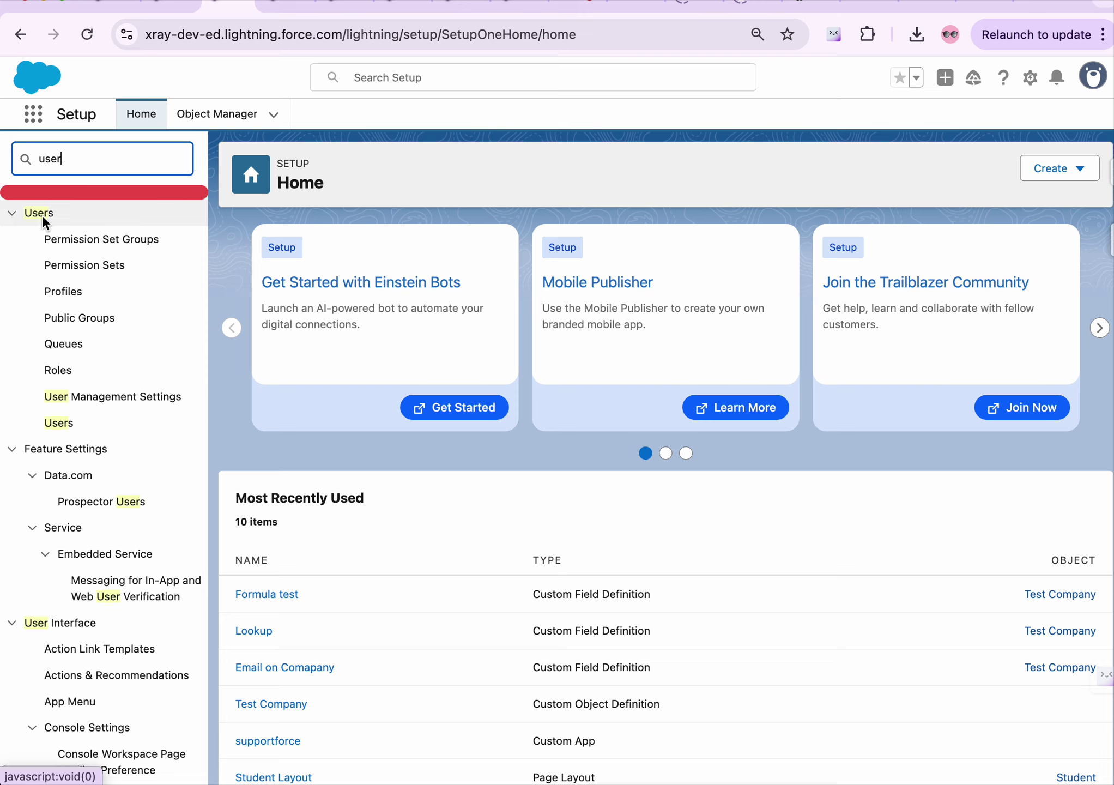
pyautogui.scroll(-3, 58, 422)
pyautogui.click(57, 423)
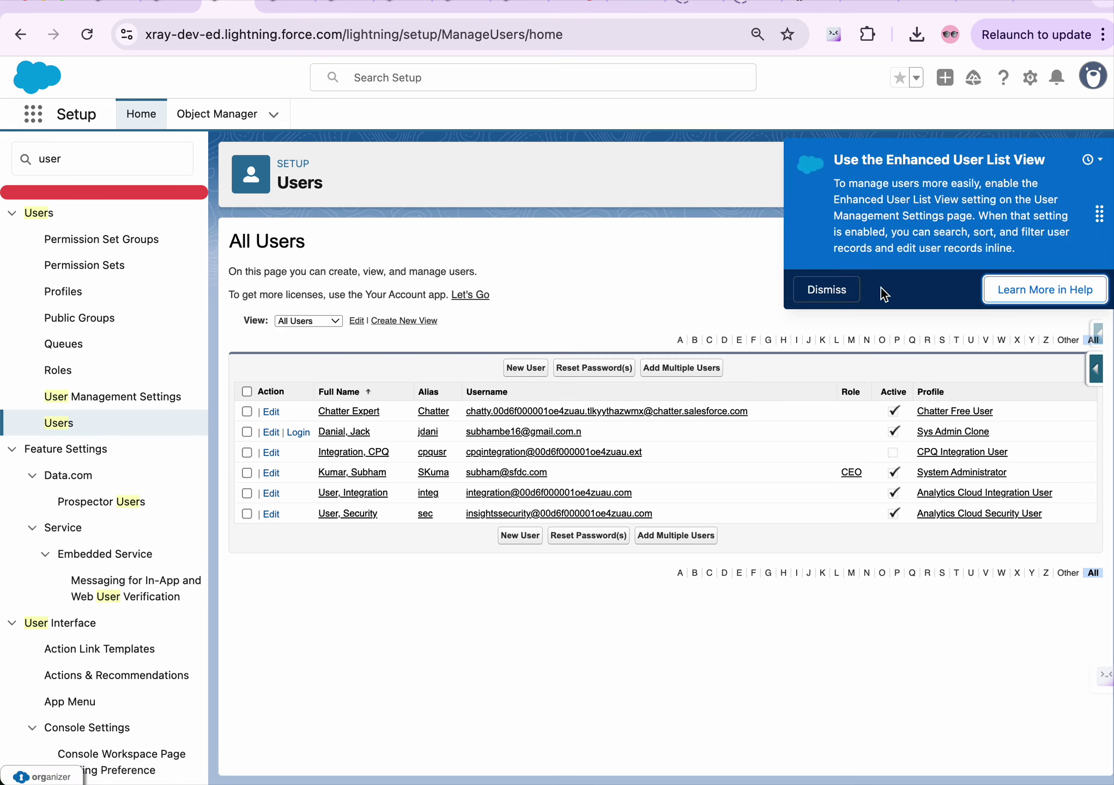
# Dismiss the Enhanced User List View tip and start a blank New User form
pyautogui.click(825, 287)
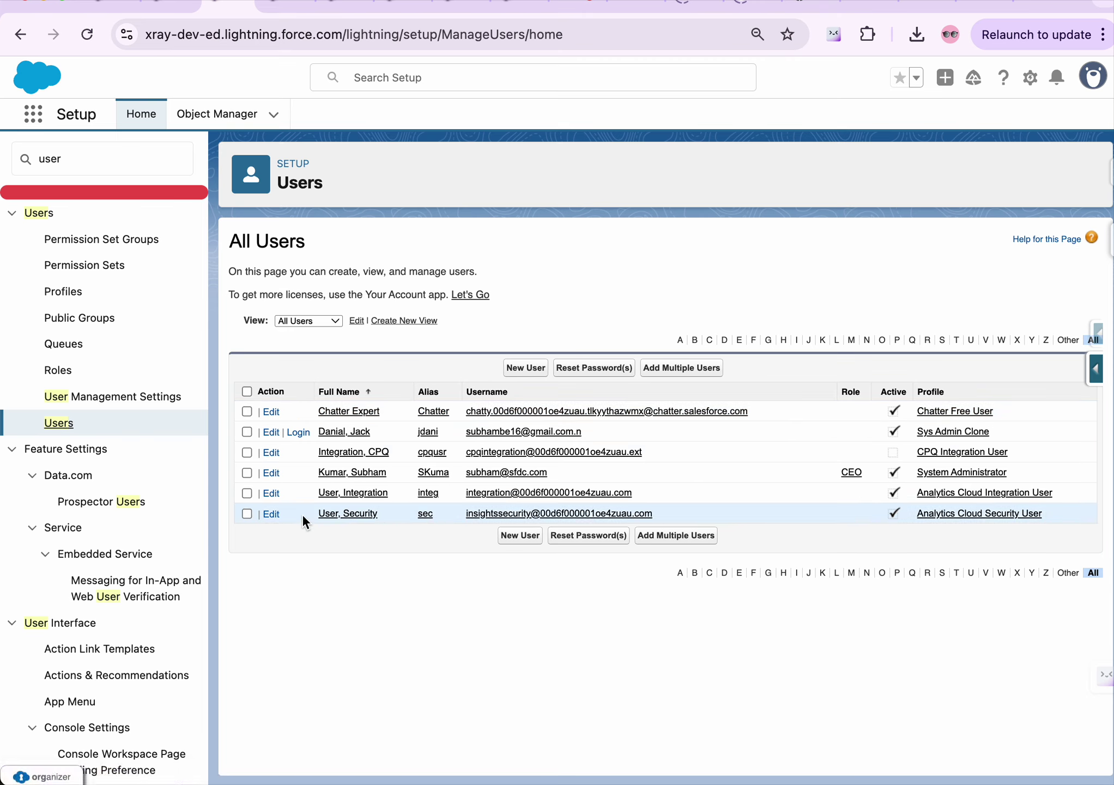
pyautogui.moveTo(312, 517); pyautogui.dragTo(378, 513)
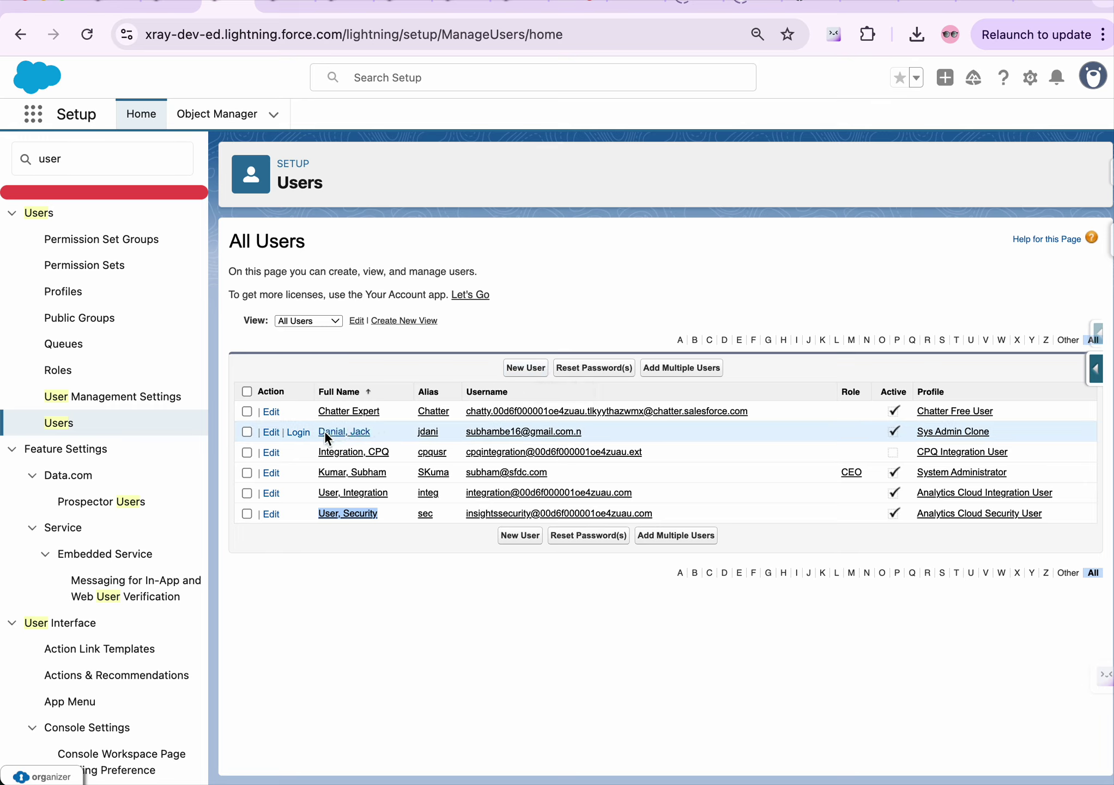
pyautogui.click(516, 369)
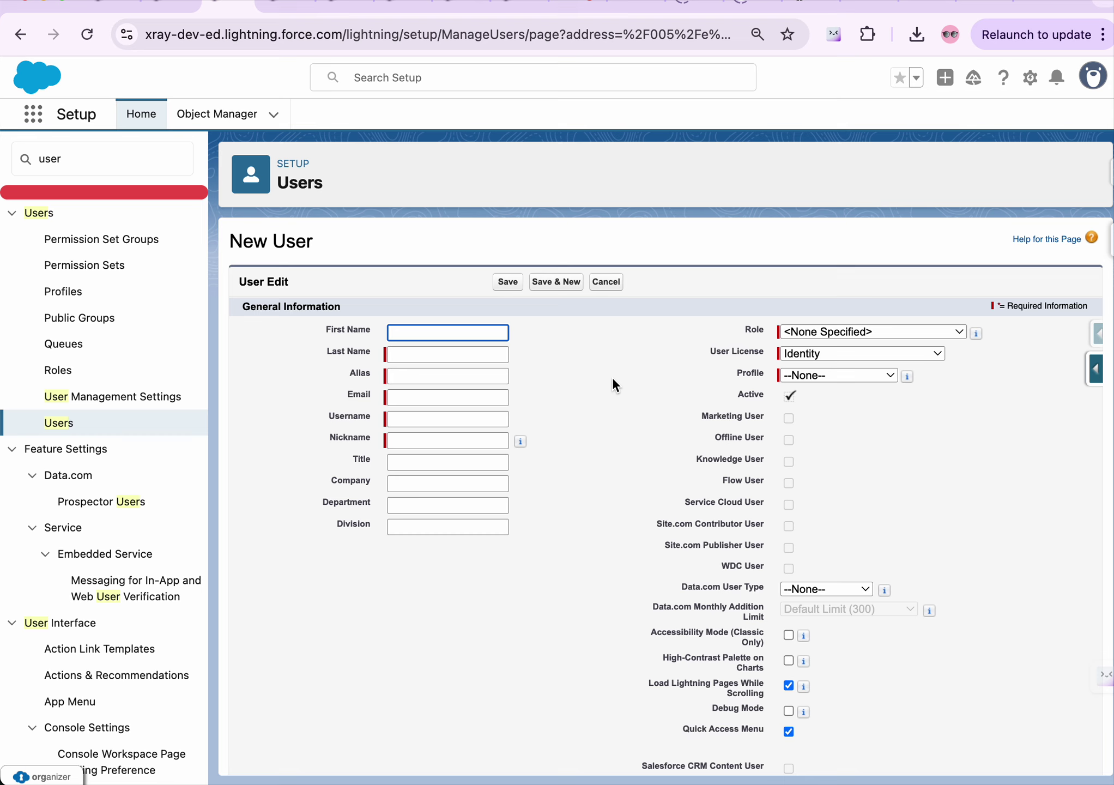
pyautogui.scroll(-3, 612, 380)
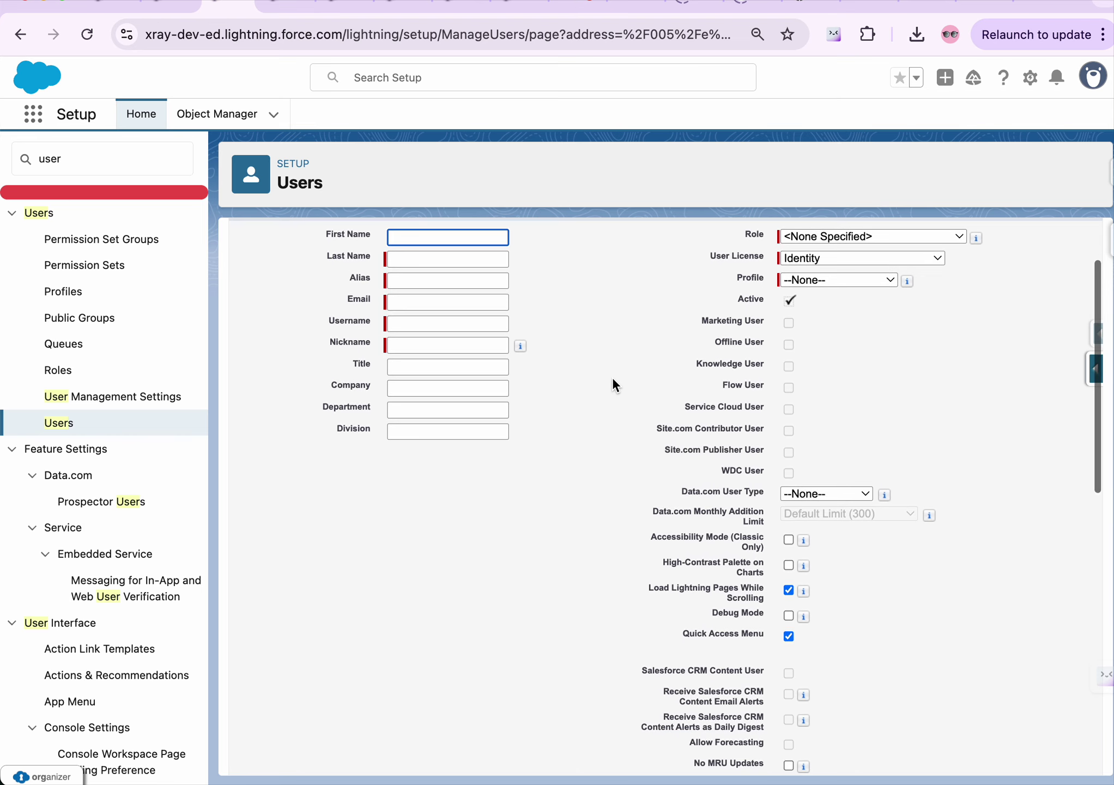
pyautogui.scroll(3, 613, 379)
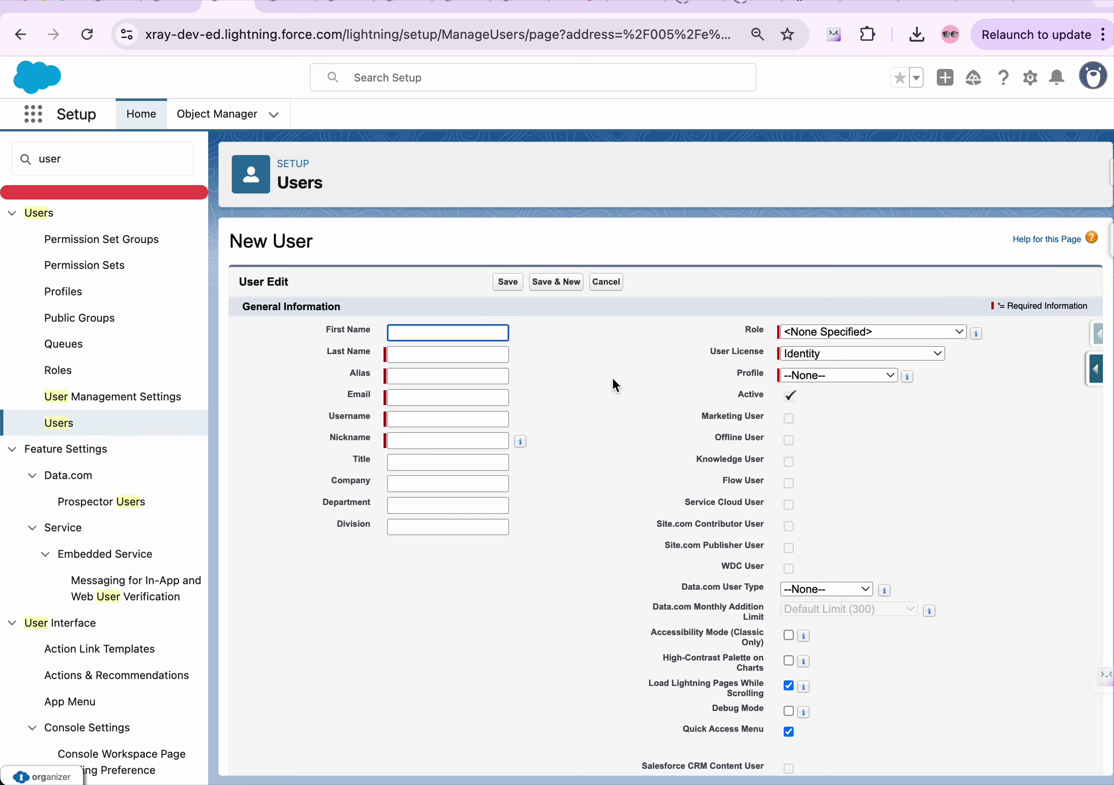
pyautogui.click(442, 331)
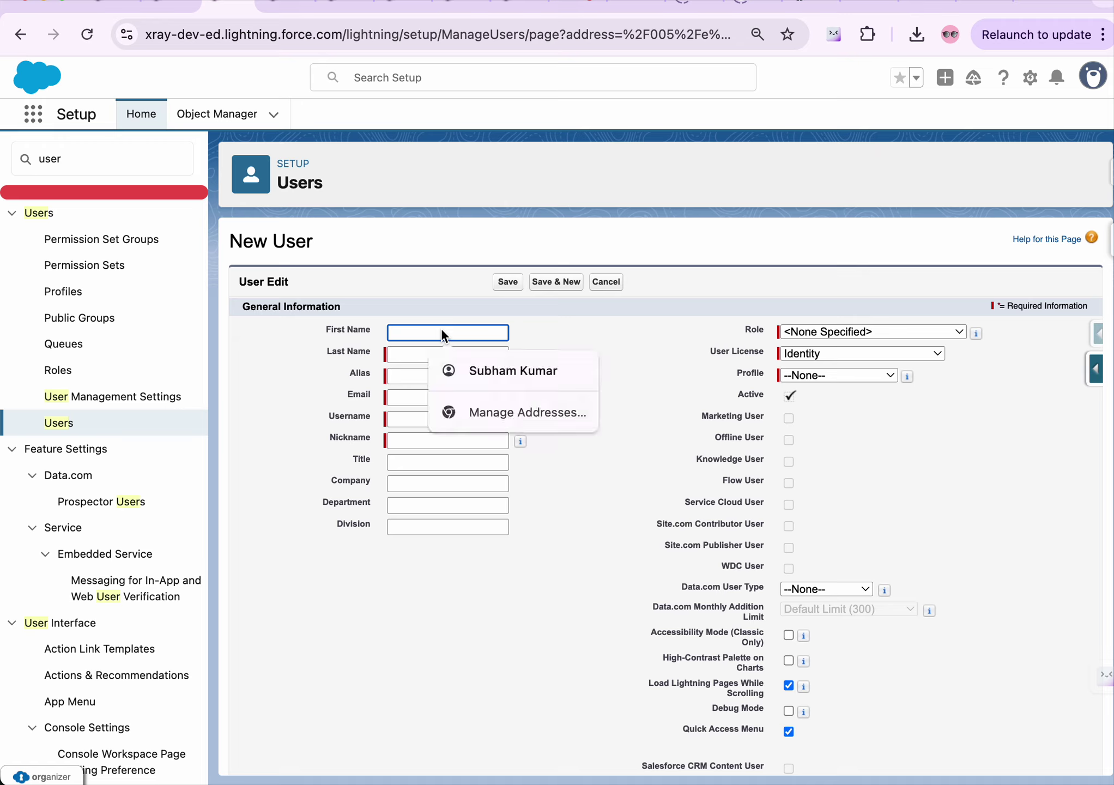
pyautogui.click(406, 310)
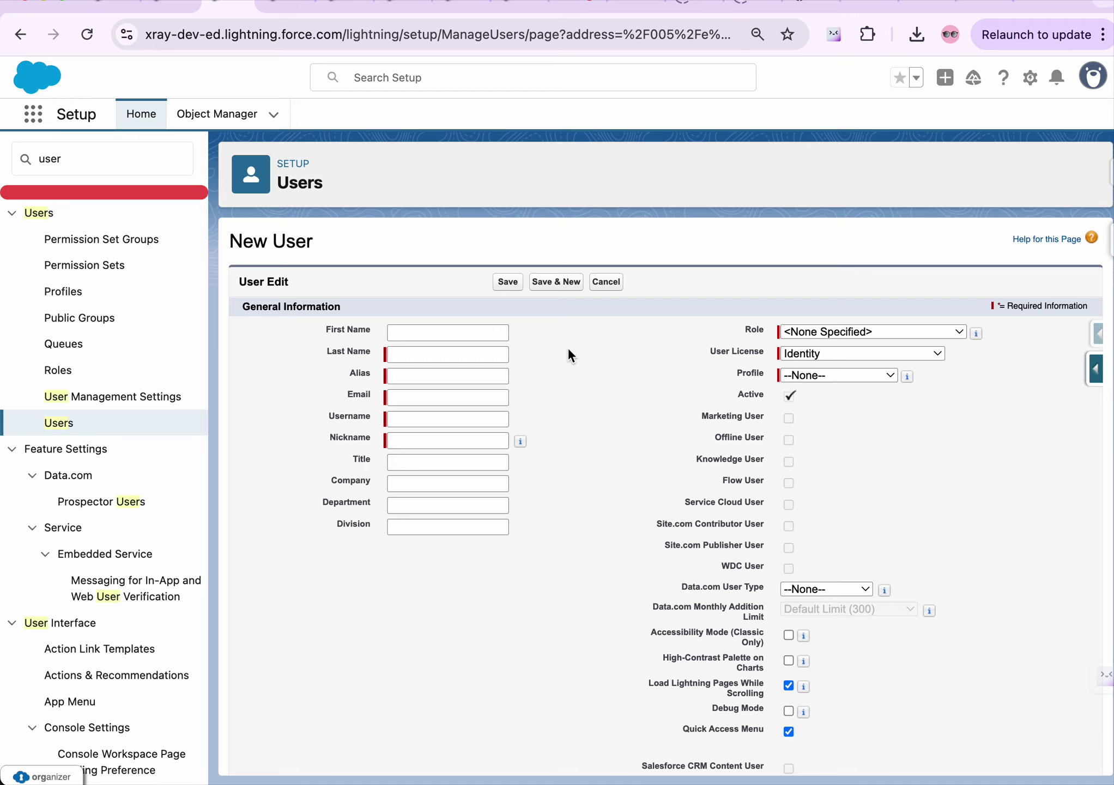
pyautogui.click(436, 334)
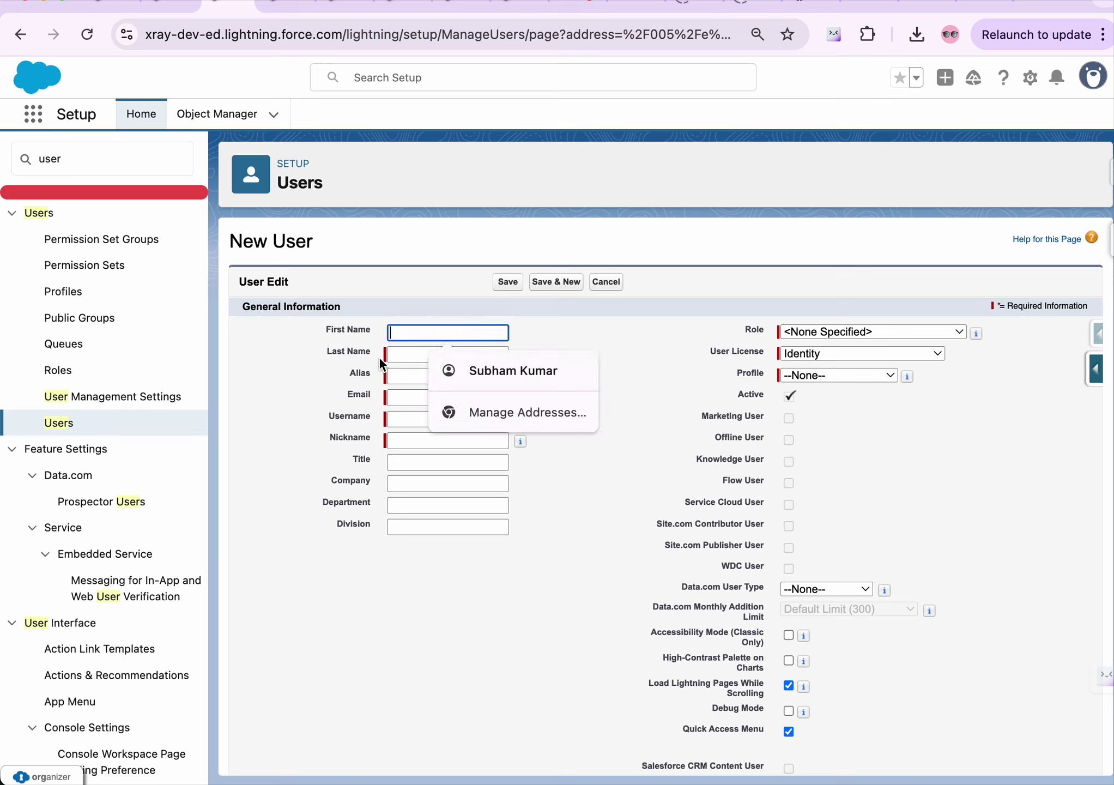
pyautogui.click(412, 403)
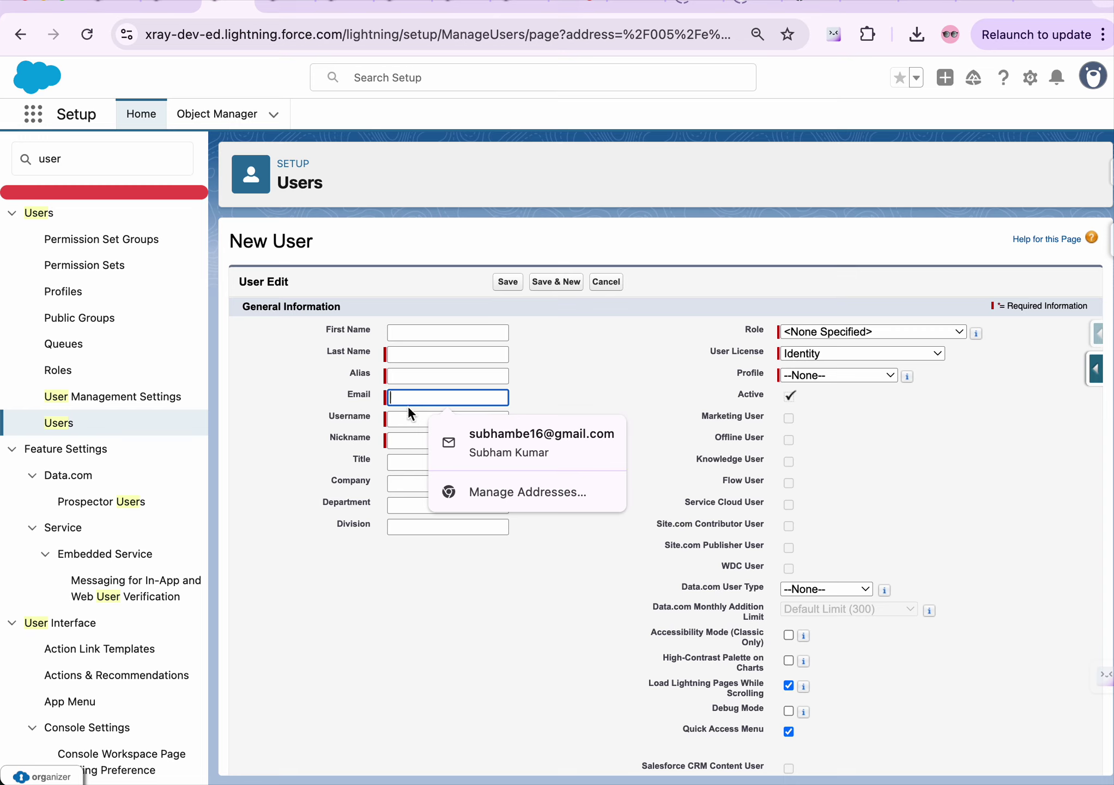
pyautogui.click(394, 418)
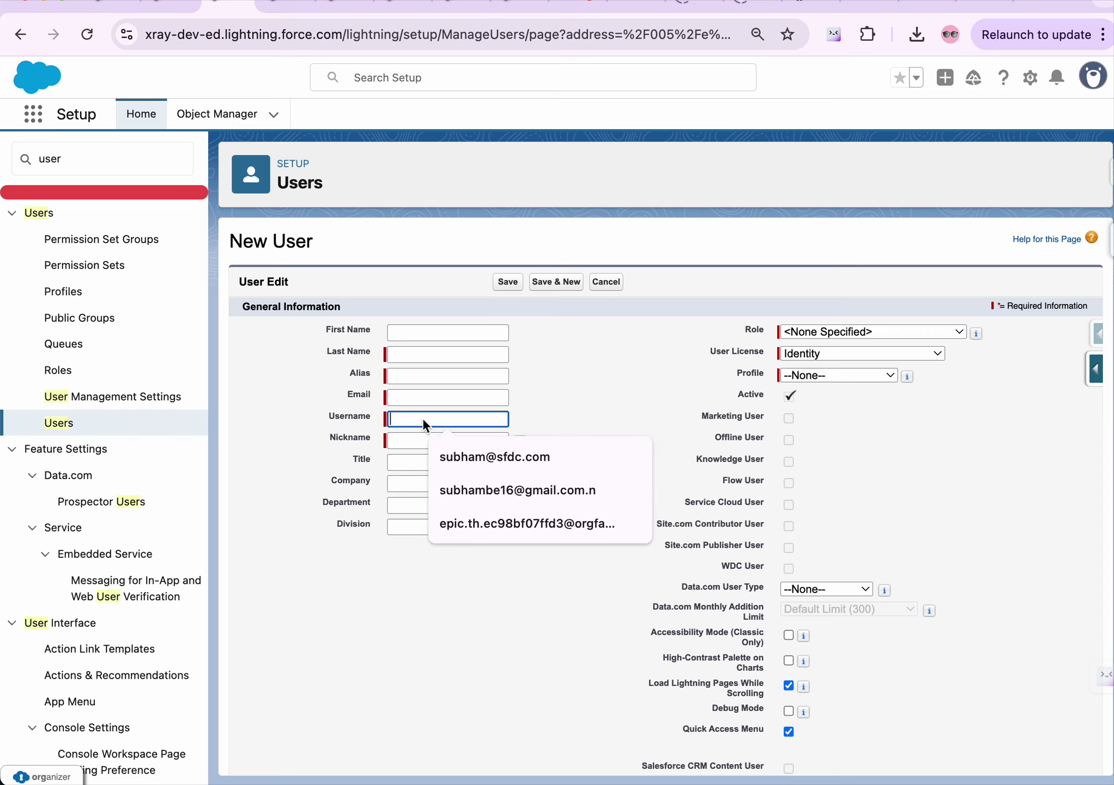
pyautogui.click(582, 402)
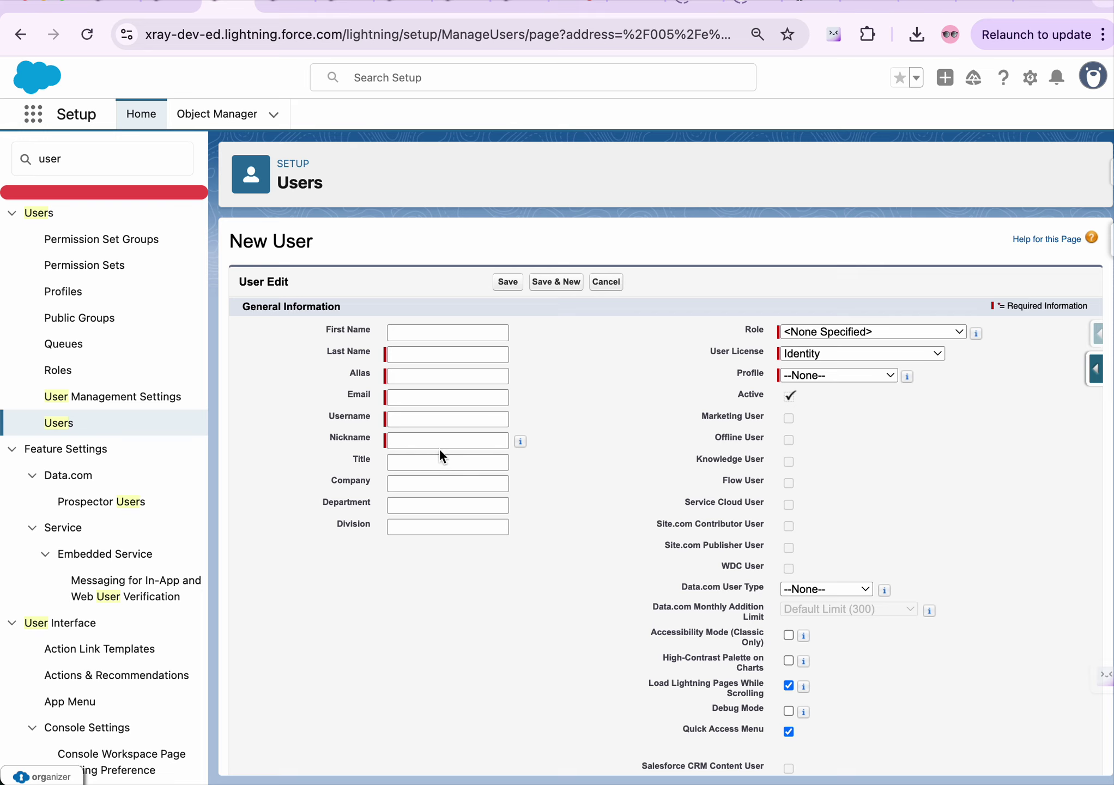
pyautogui.click(829, 331)
pyautogui.click(632, 337)
pyautogui.click(745, 328)
pyautogui.moveTo(733, 371); pyautogui.dragTo(754, 369)
pyautogui.click(753, 330)
pyautogui.click(750, 373)
# Review the Role and User License lists, keeping none specified and the Identity license
pyautogui.scroll(-3, 746, 363)
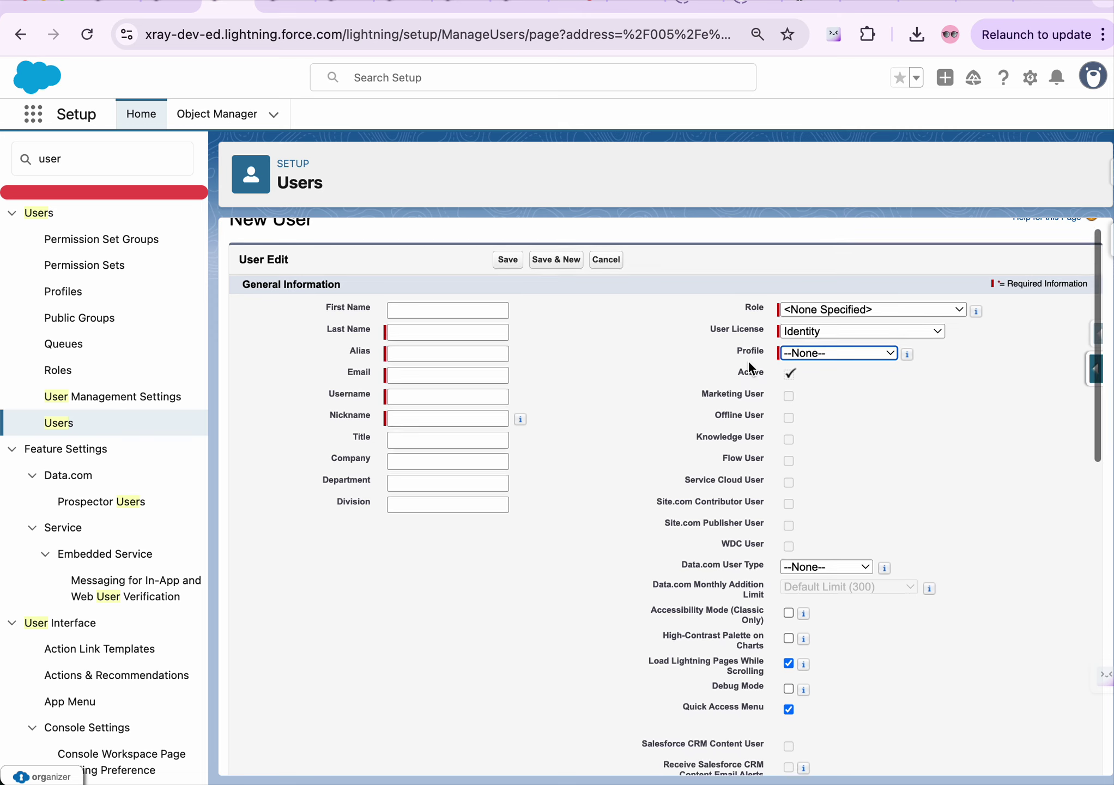
pyautogui.scroll(2, 747, 361)
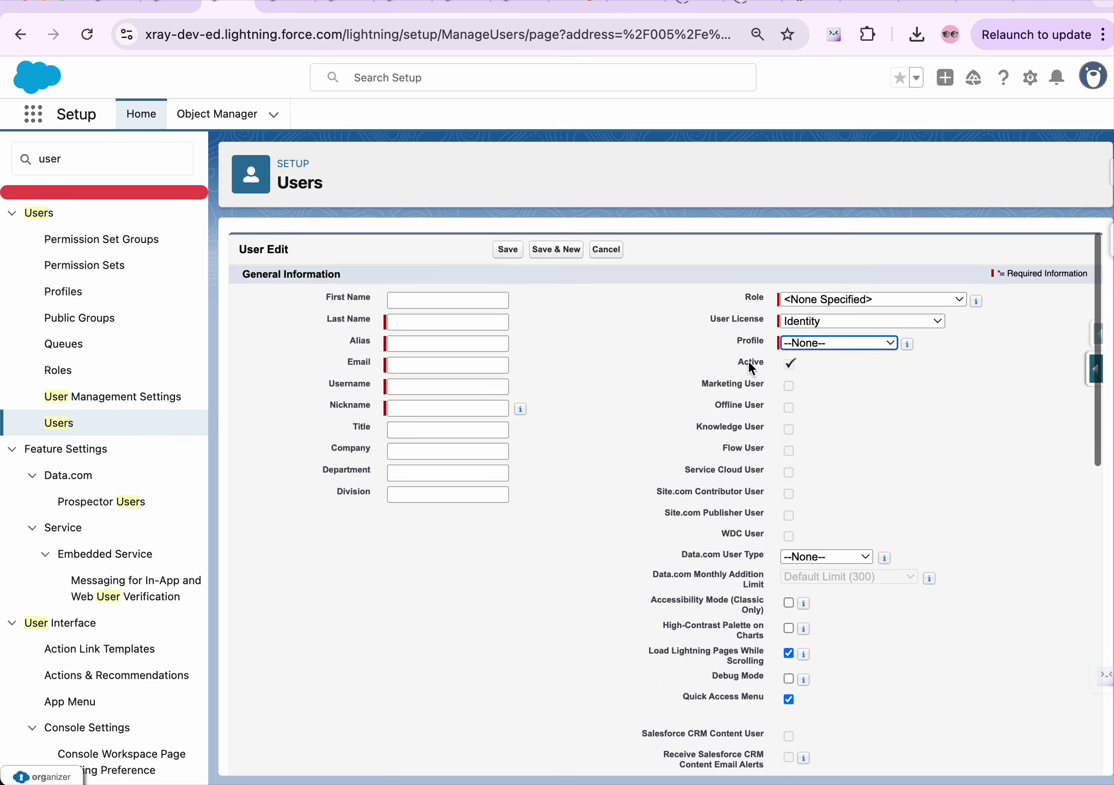
pyautogui.click(822, 306)
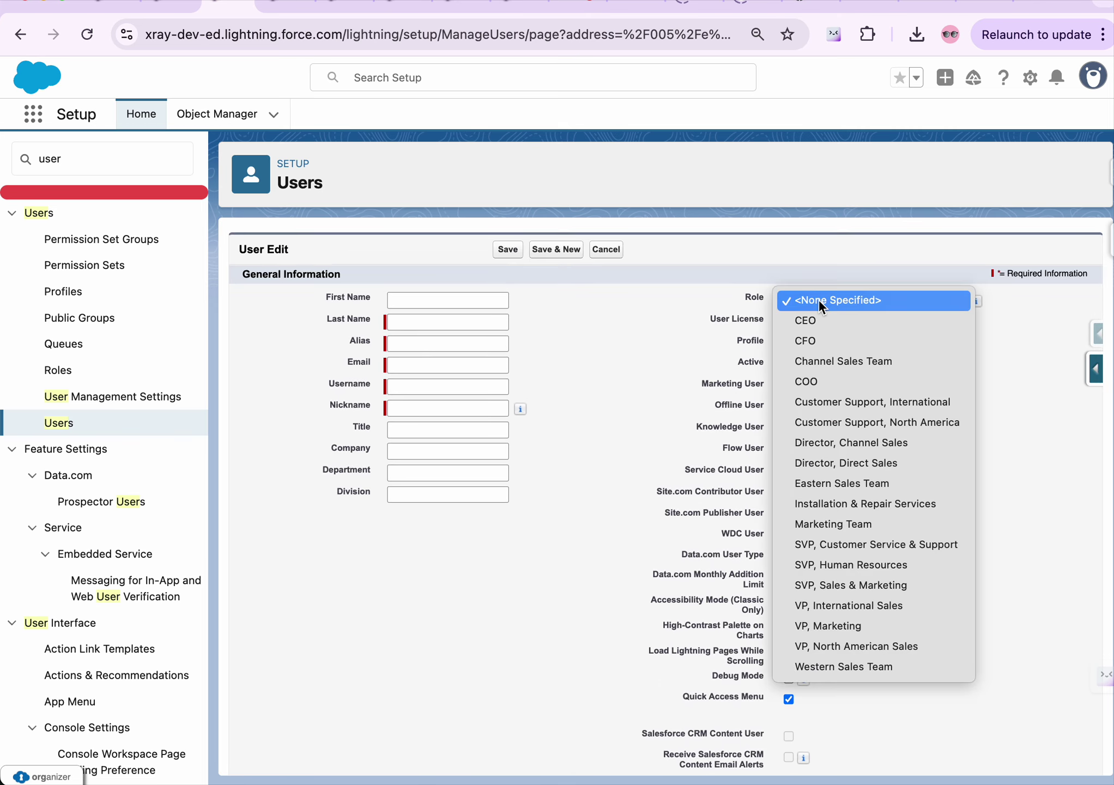
pyautogui.click(785, 300)
pyautogui.click(791, 327)
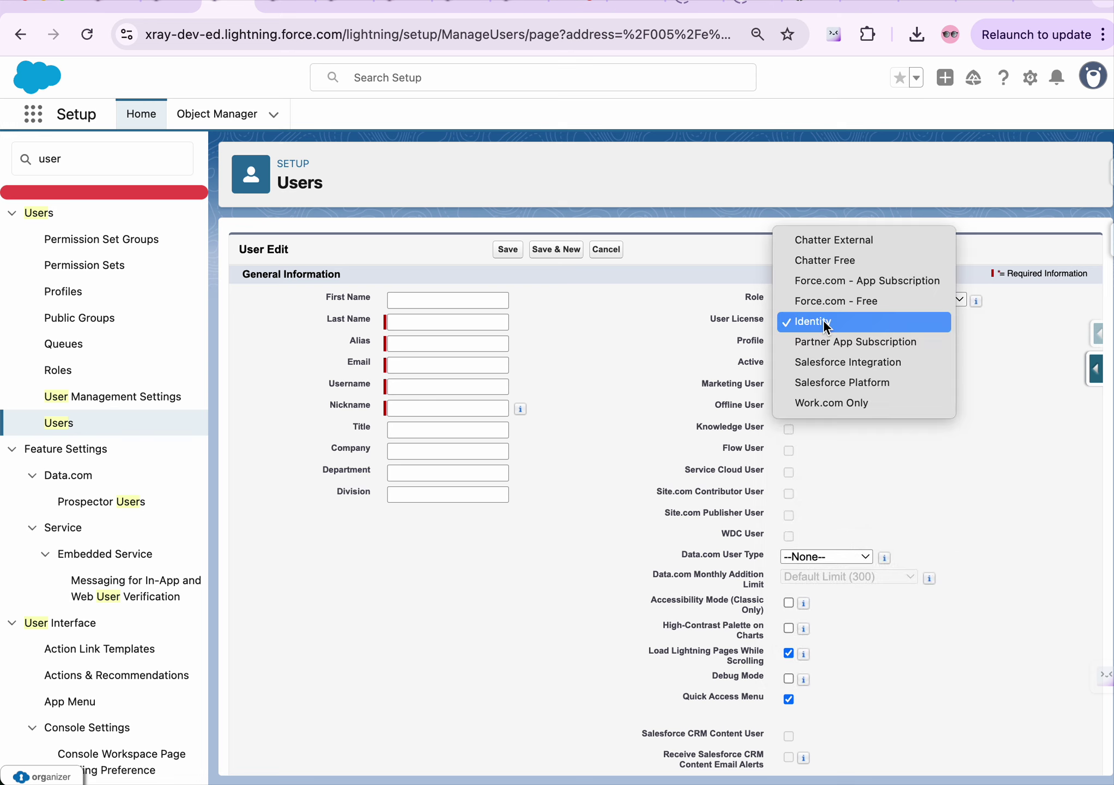
pyautogui.click(824, 319)
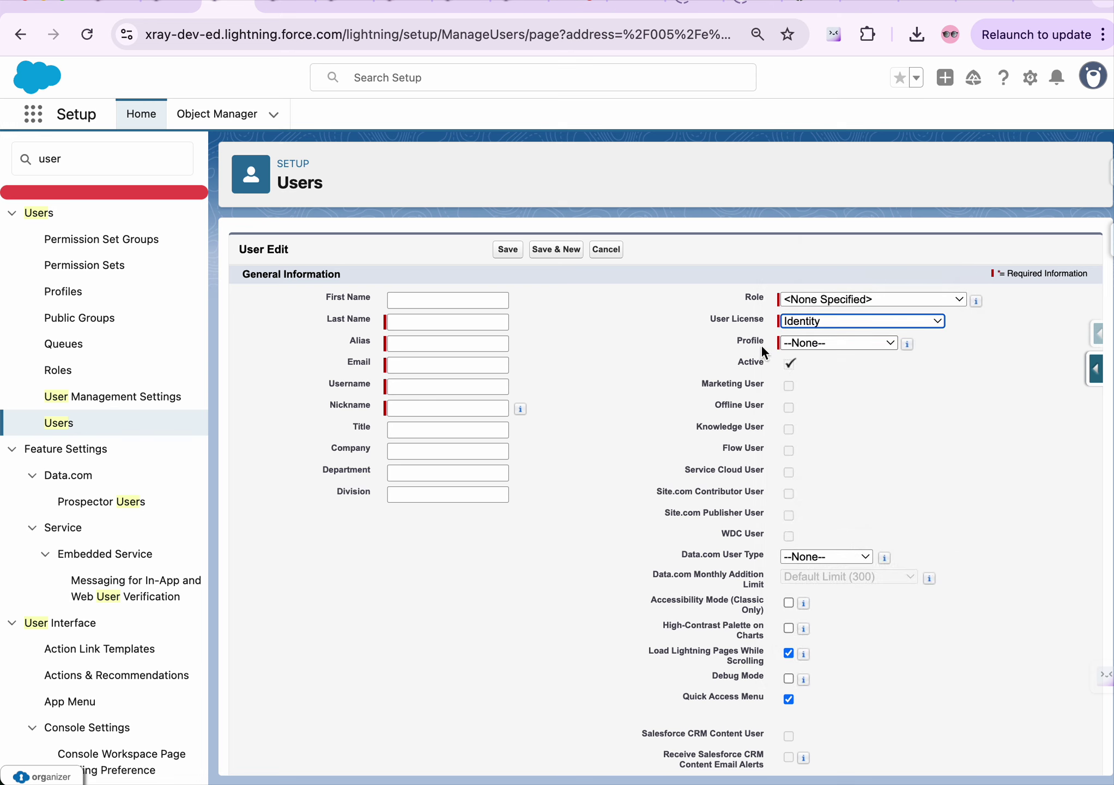
# Point out the Title and Department fields, then switch to the Student record tab
pyautogui.scroll(-3, 892, 437)
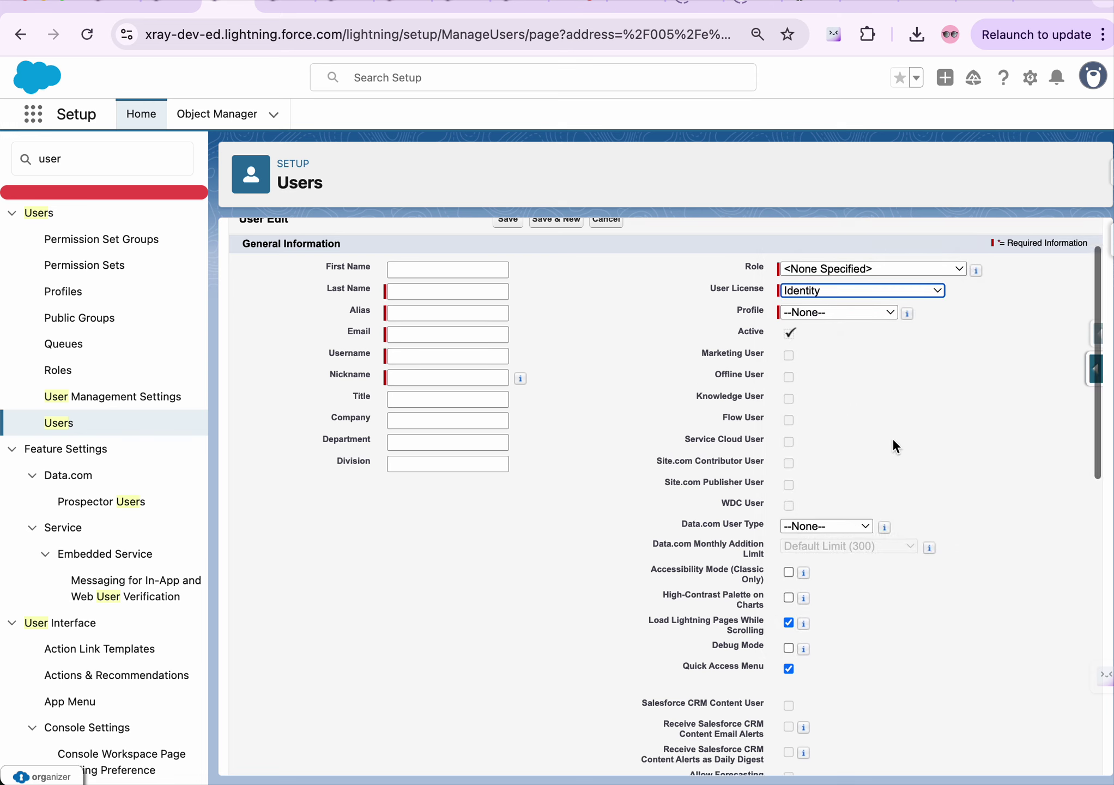
pyautogui.scroll(-1, 559, 461)
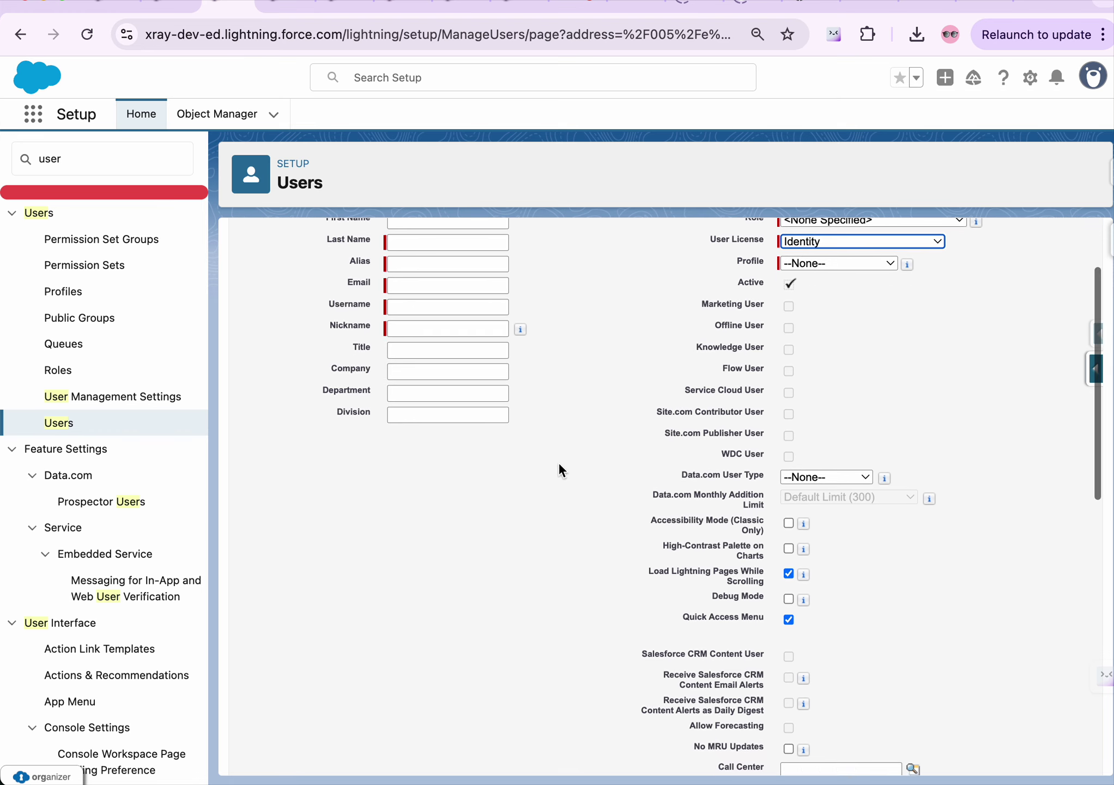
pyautogui.moveTo(350, 340); pyautogui.dragTo(376, 340)
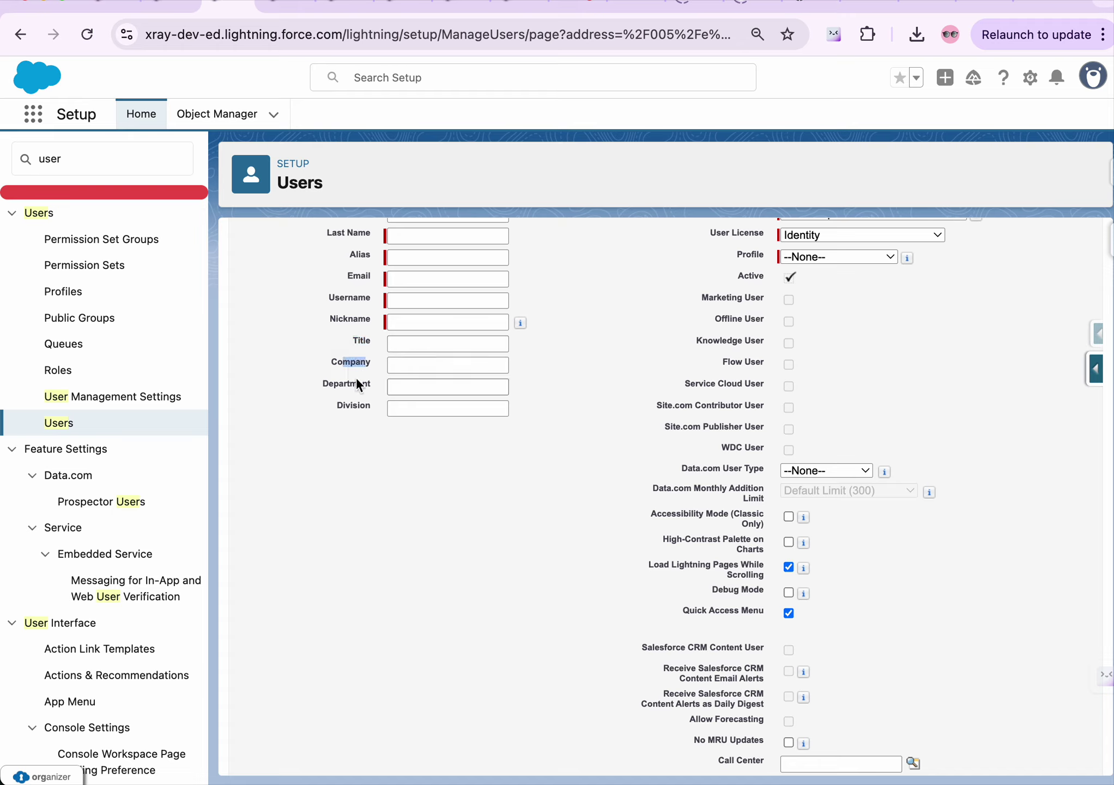
pyautogui.moveTo(342, 384); pyautogui.dragTo(384, 405)
pyautogui.scroll(2, 785, 336)
pyautogui.scroll(1, 789, 338)
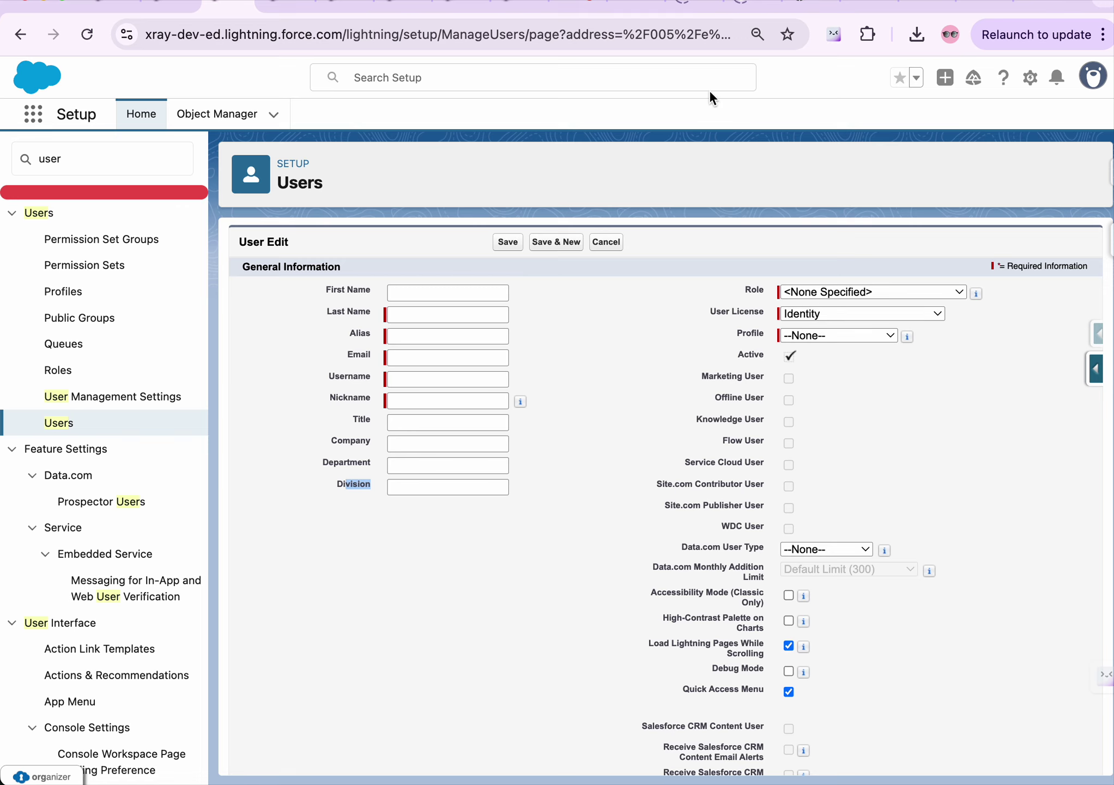
pyautogui.click(170, 4)
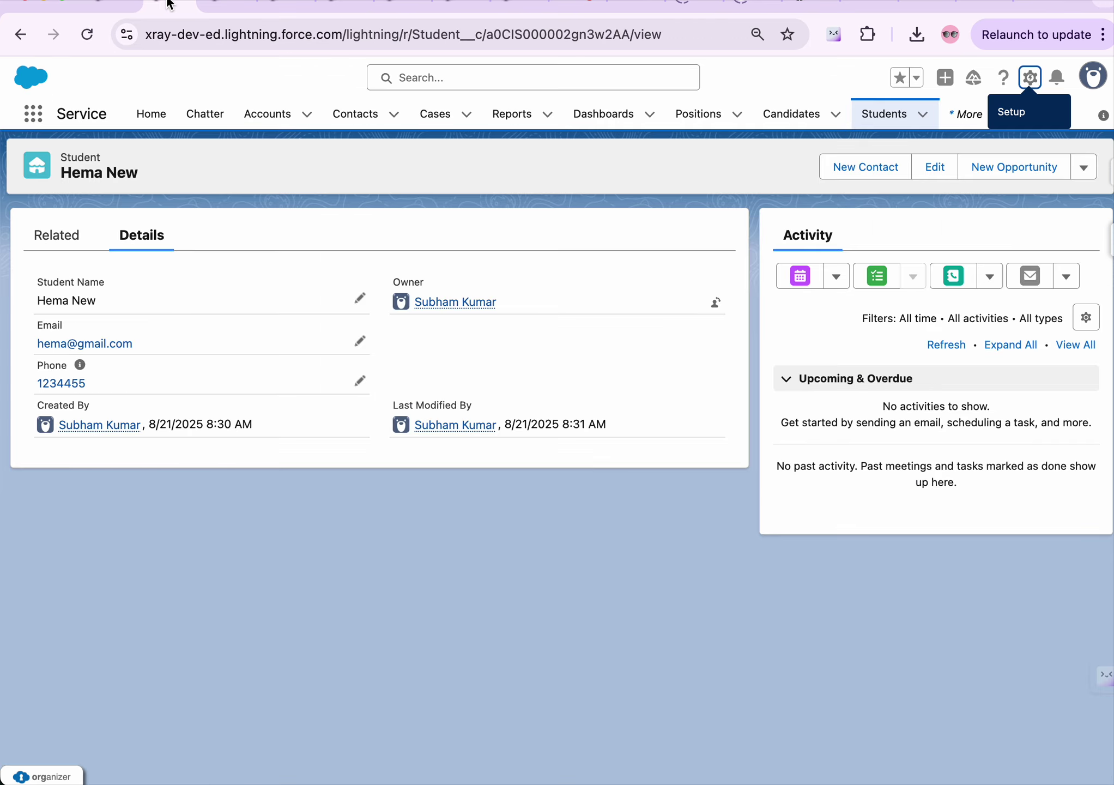
# Duplicate the Setup tab, return to All Users, and open an existing Sys Admin Clone user
pyautogui.click(216, 4)
pyautogui.rightClick(218, 4)
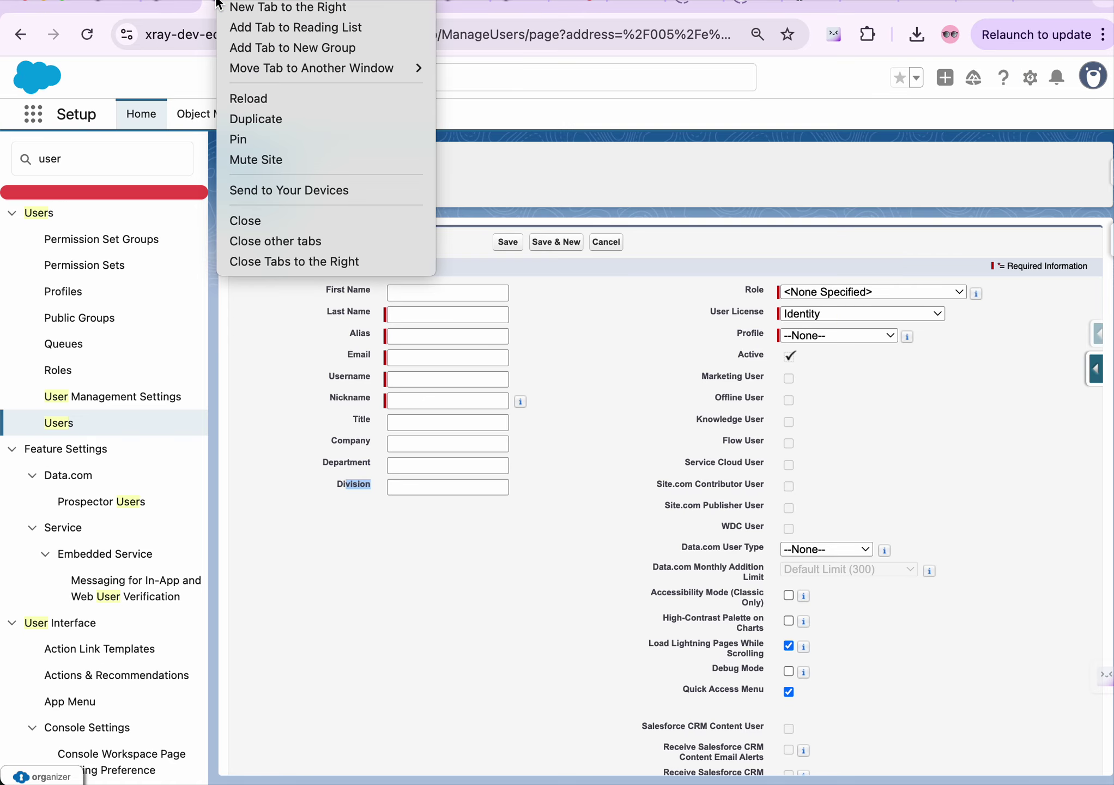
pyautogui.click(305, 120)
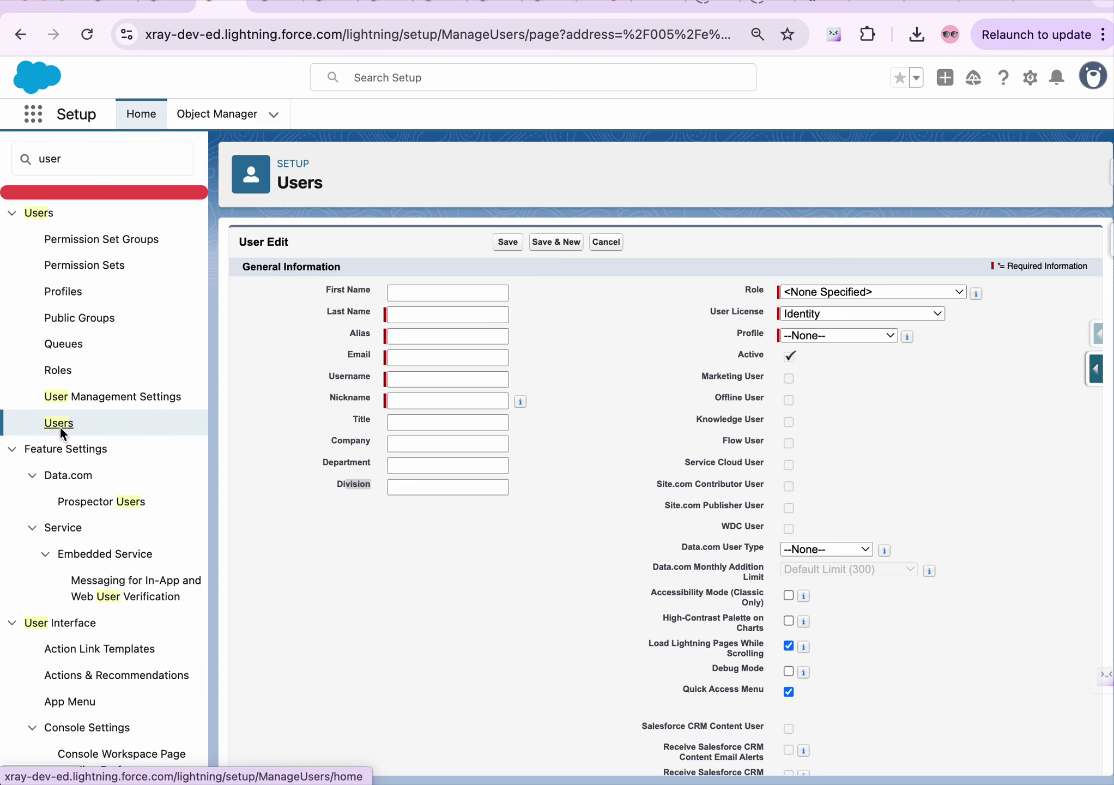
pyautogui.click(60, 426)
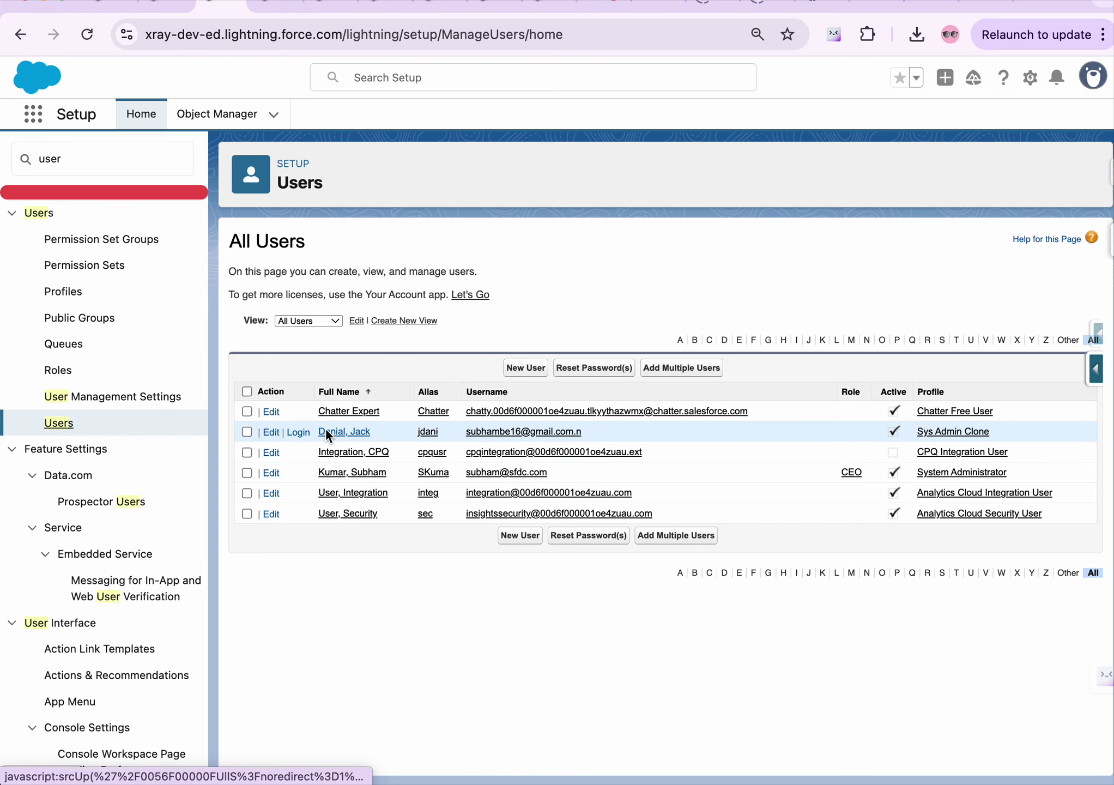
pyautogui.click(325, 430)
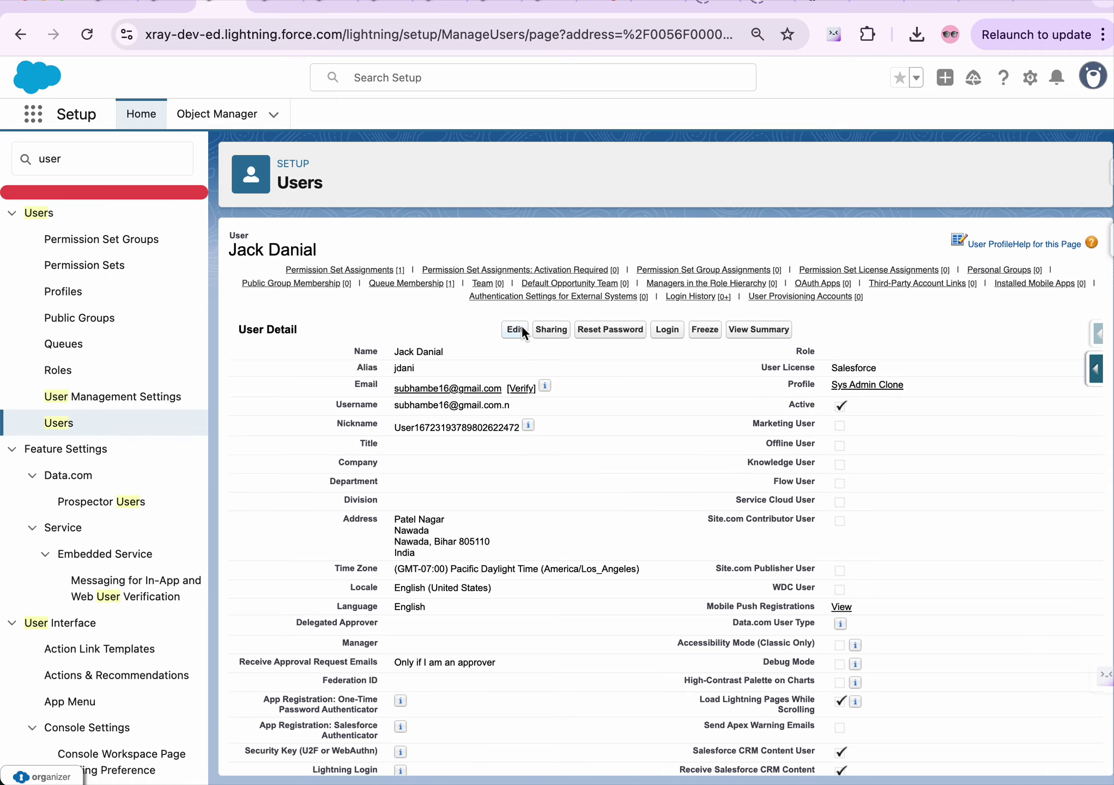
# Edit the user, check the User License list keeping Salesforce, then bring up Notes
pyautogui.click(517, 329)
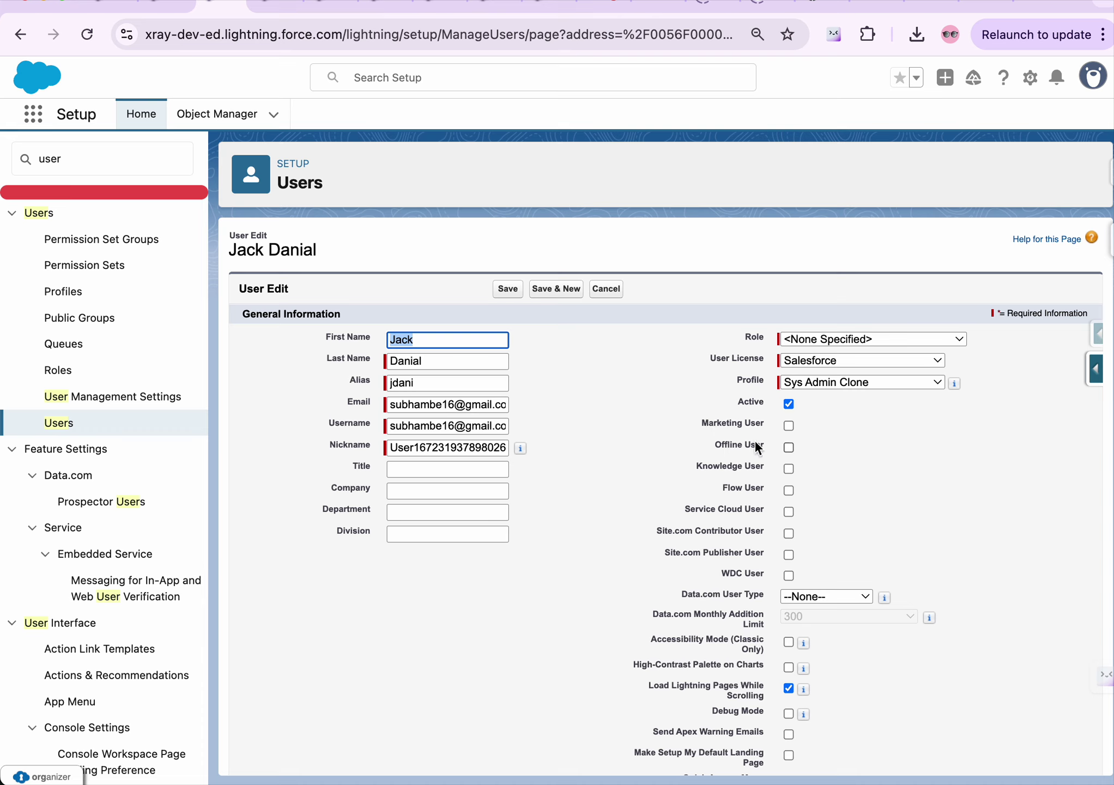
pyautogui.scroll(-1, 767, 448)
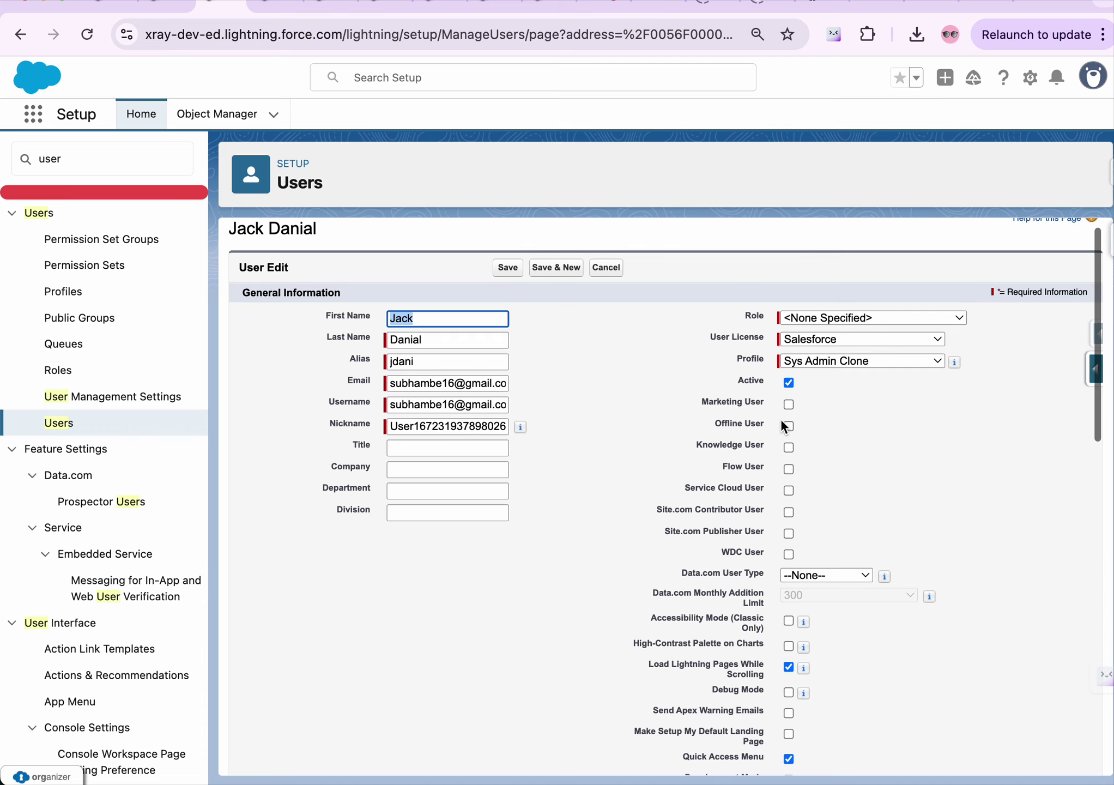
pyautogui.click(789, 416)
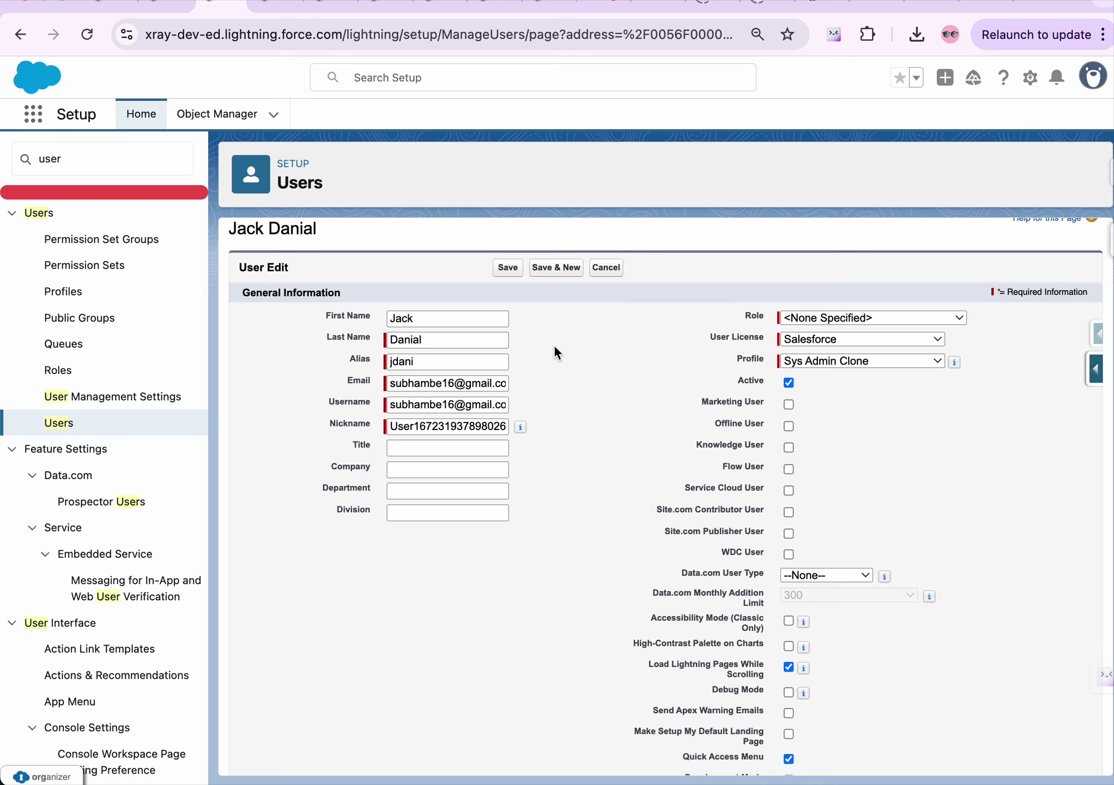
pyautogui.click(854, 349)
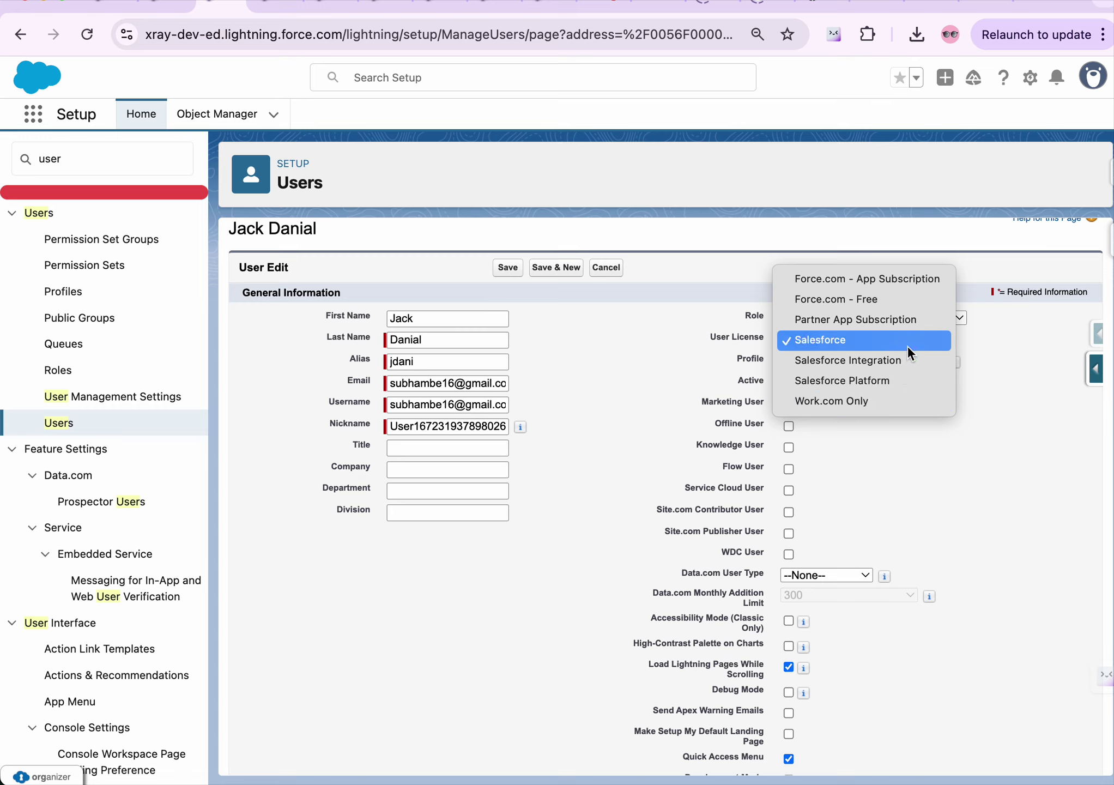
pyautogui.click(632, 337)
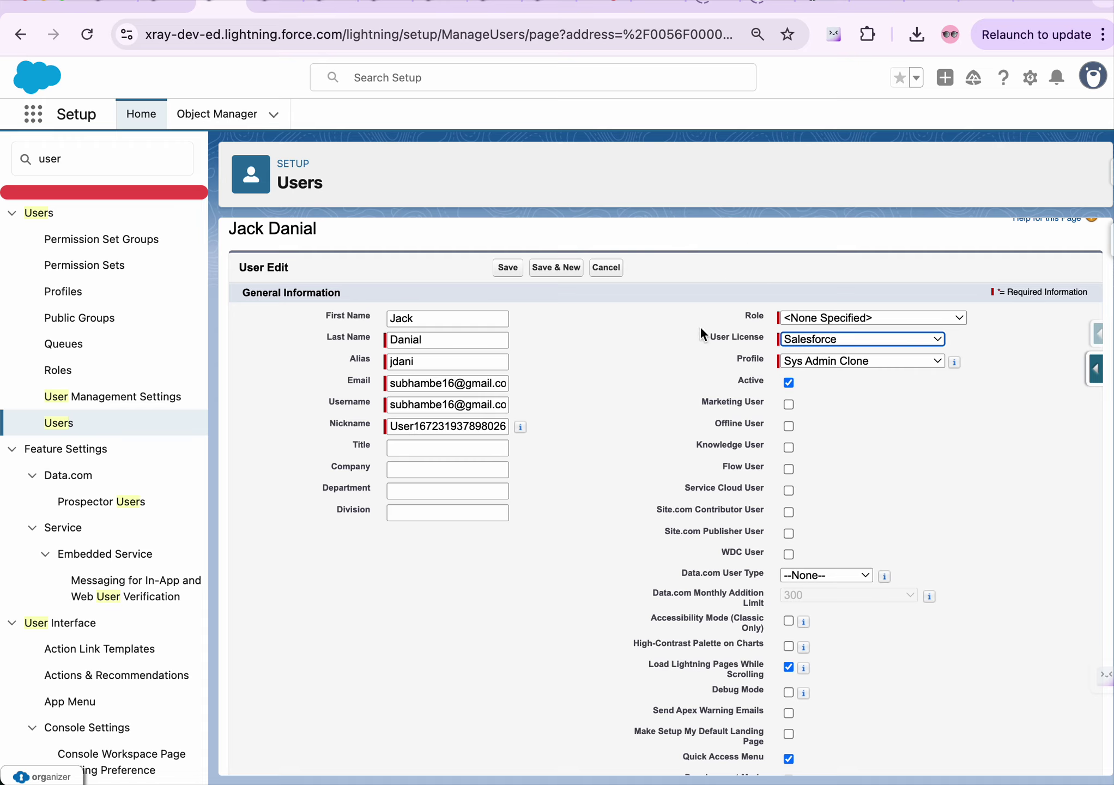
pyautogui.moveTo(609, 763)
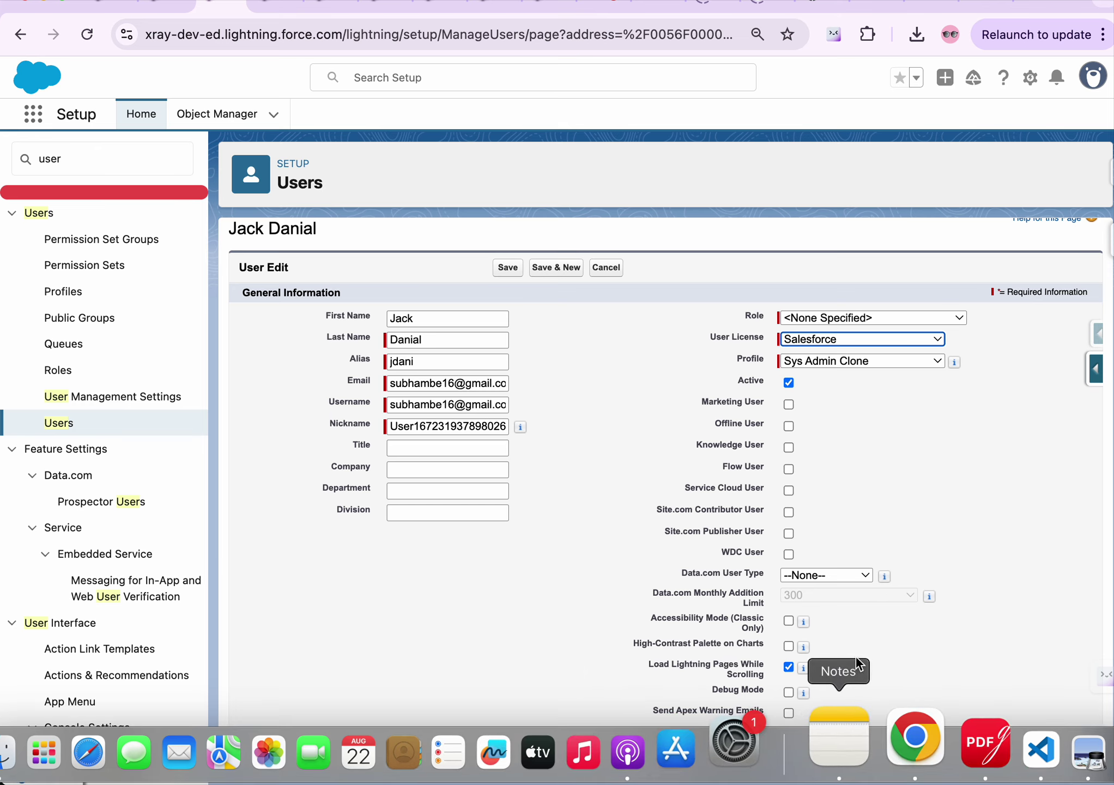
pyautogui.click(839, 743)
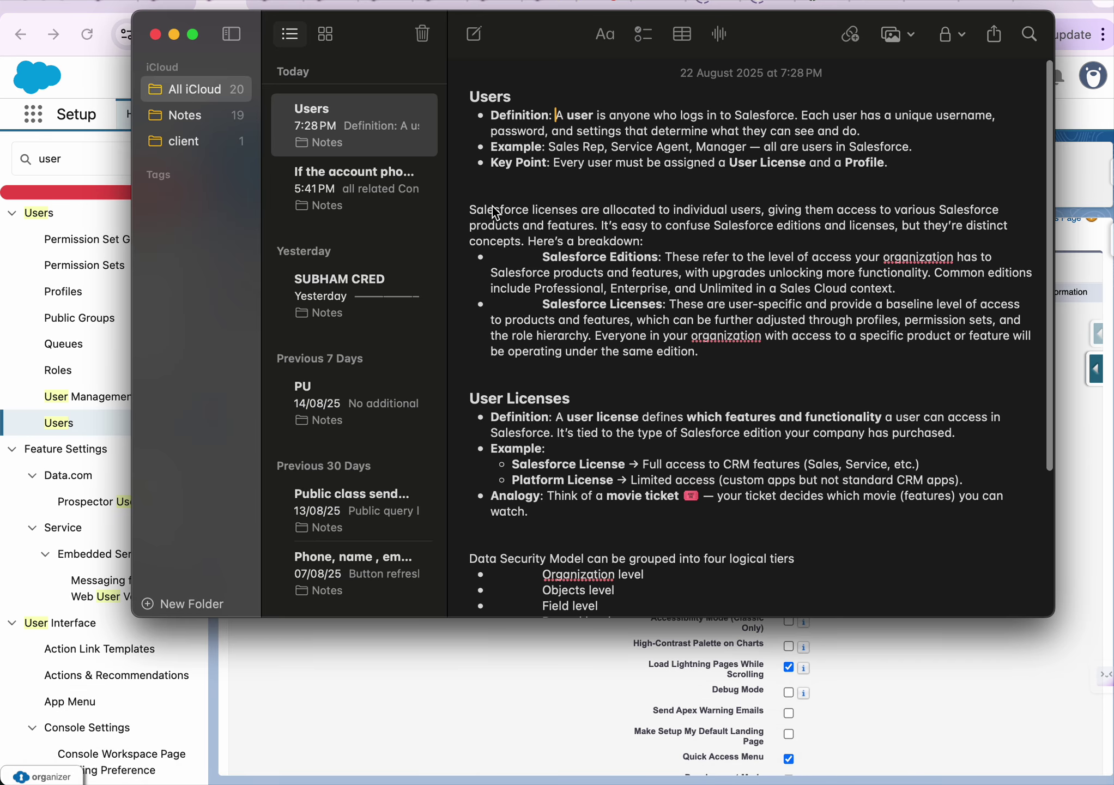
# Highlight the Users note's license lines, the Editions and Licenses headings, and 'Professional'
pyautogui.moveTo(494, 212); pyautogui.dragTo(766, 217)
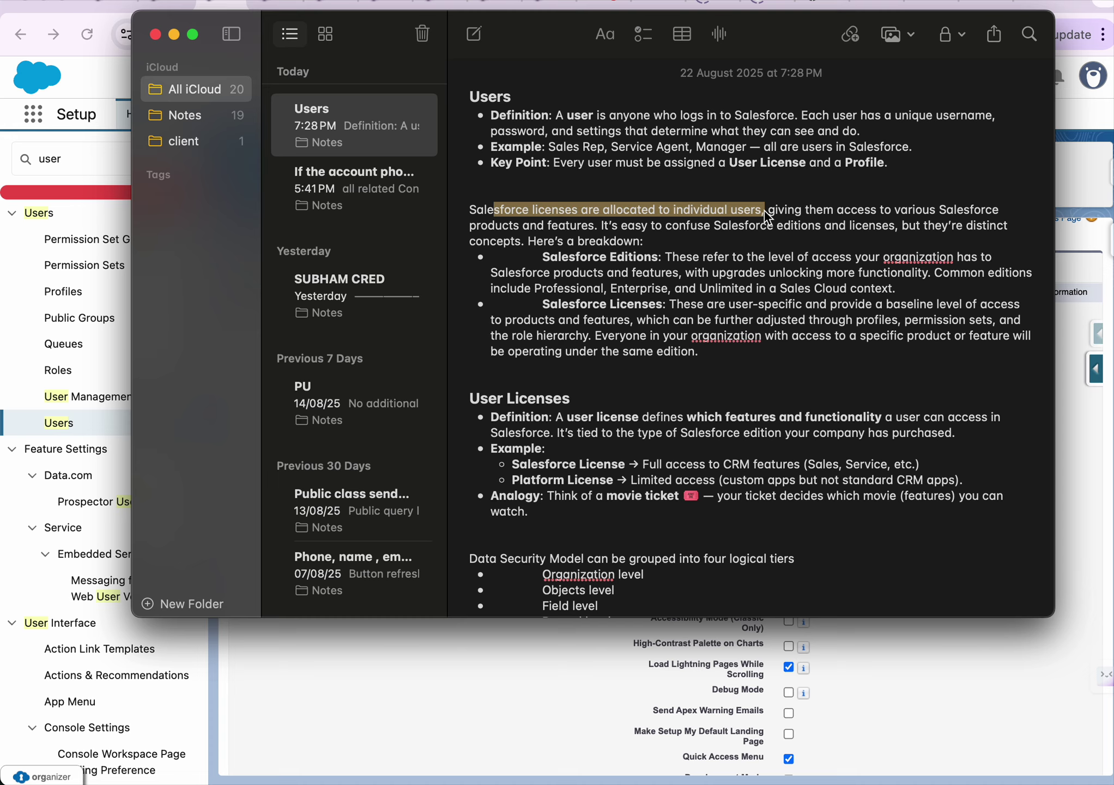
pyautogui.click(609, 262)
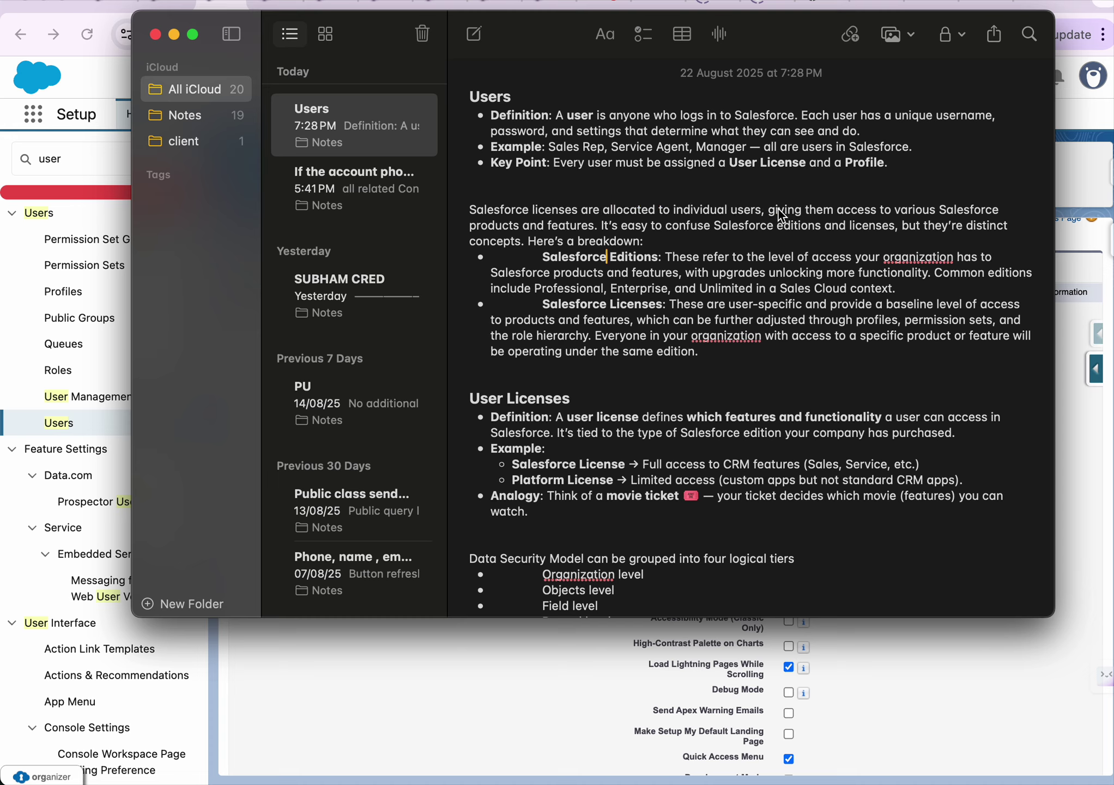
pyautogui.moveTo(794, 214); pyautogui.dragTo(989, 225)
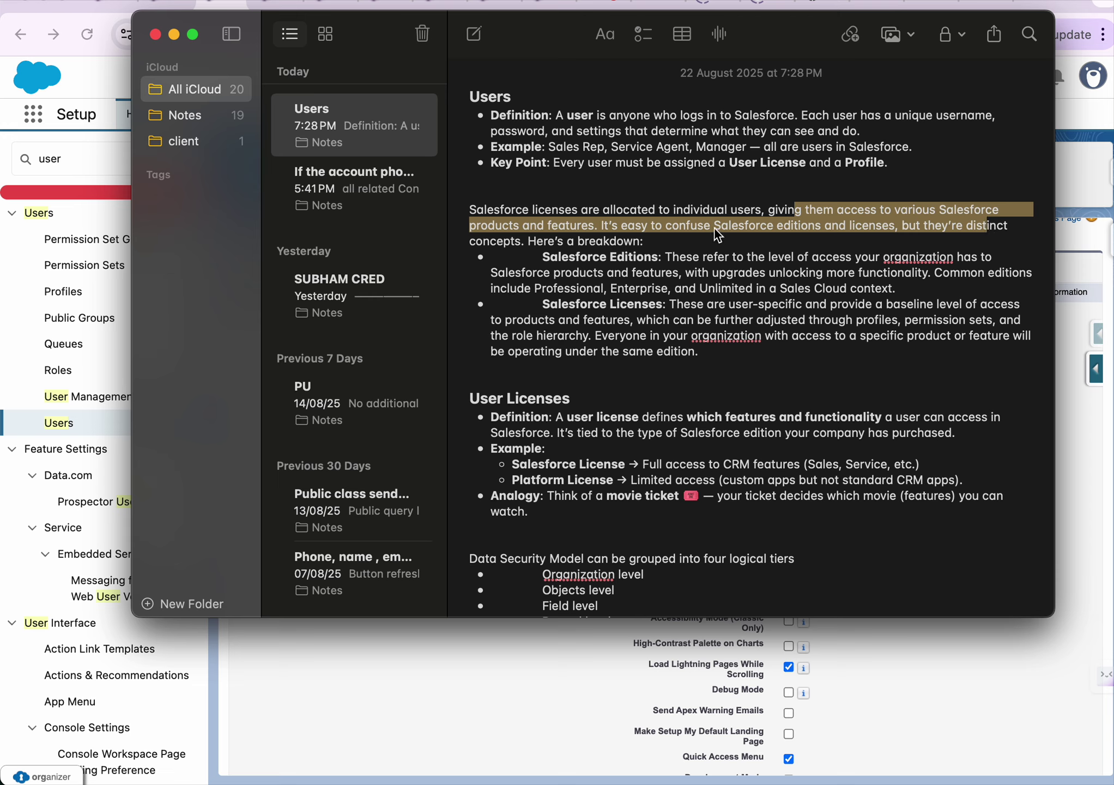
pyautogui.click(941, 238)
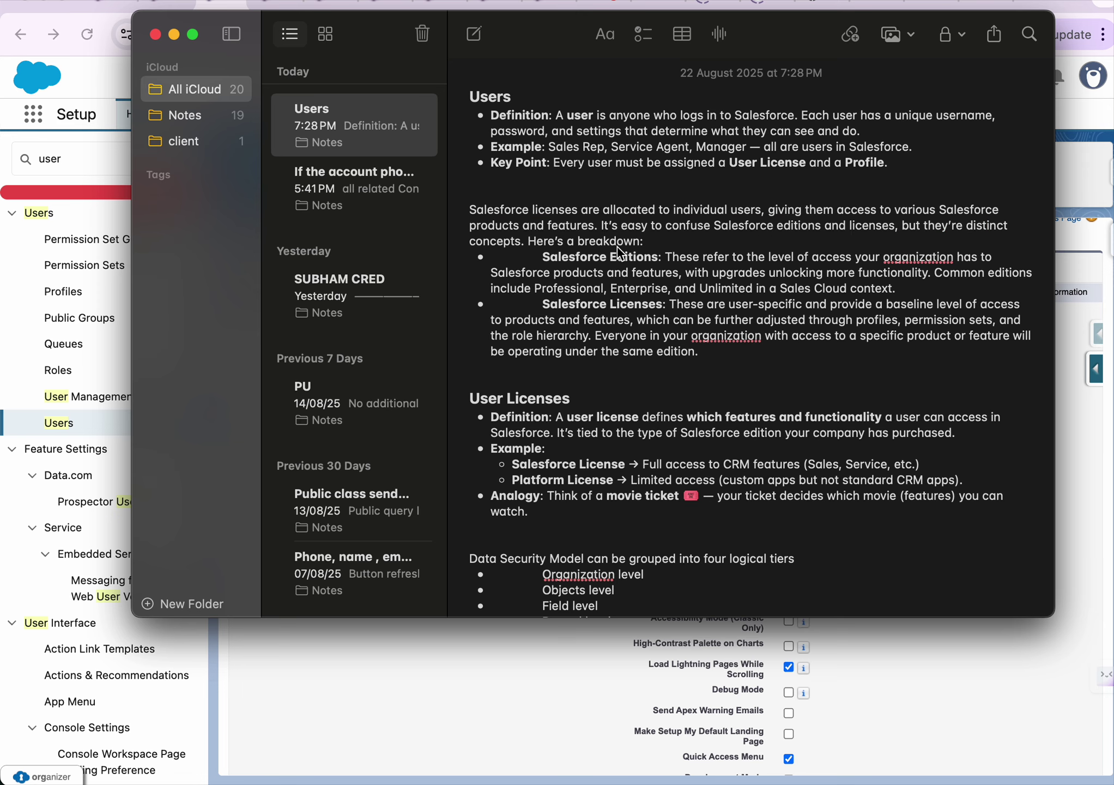
pyautogui.scroll(-1, 624, 278)
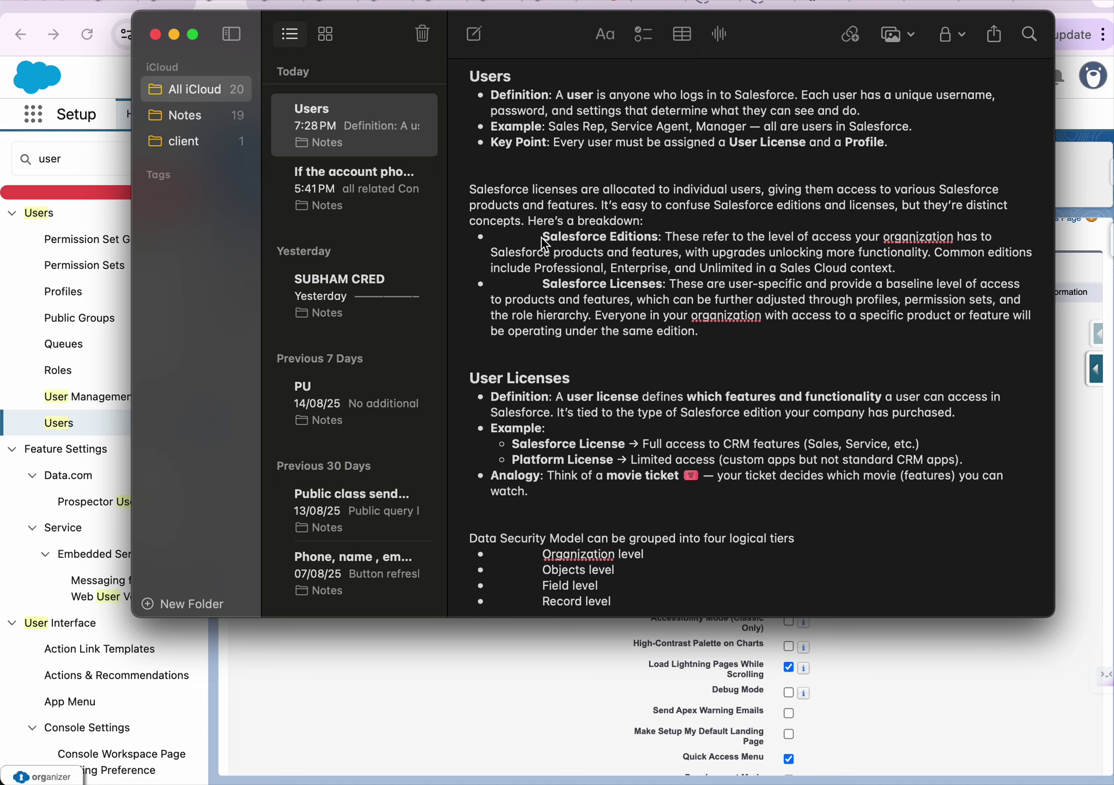
pyautogui.moveTo(544, 241); pyautogui.dragTo(661, 244)
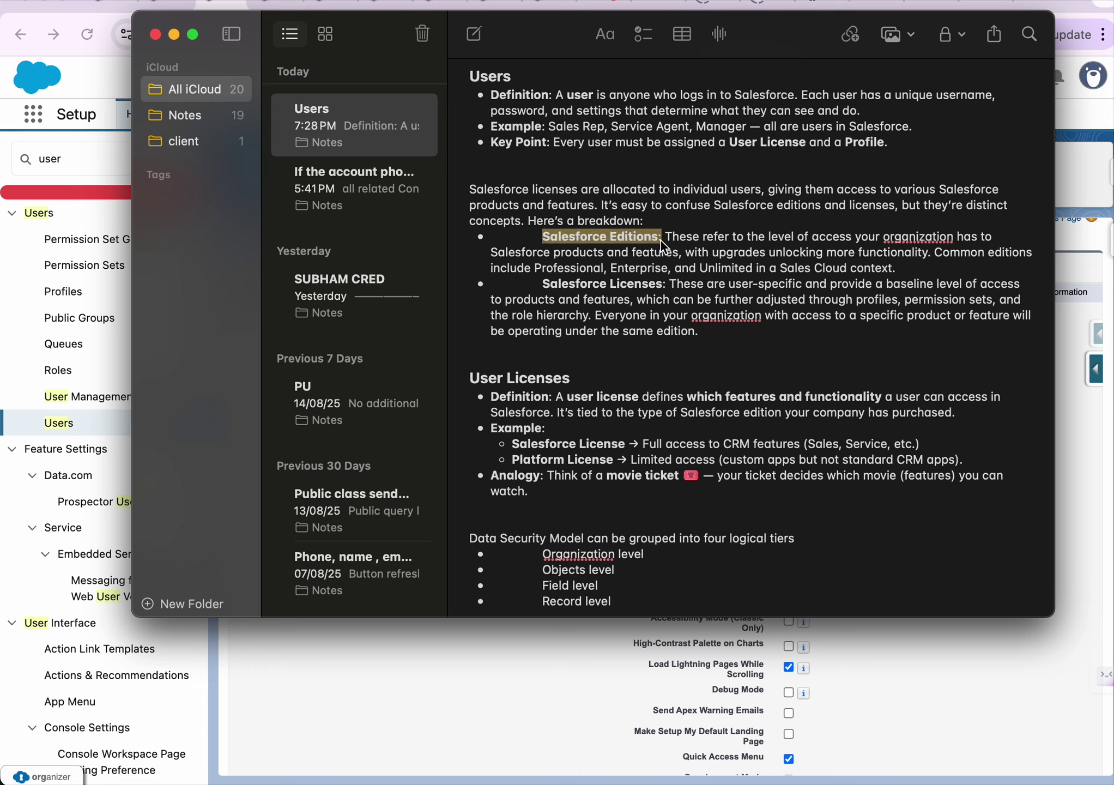
pyautogui.moveTo(542, 284); pyautogui.dragTo(672, 292)
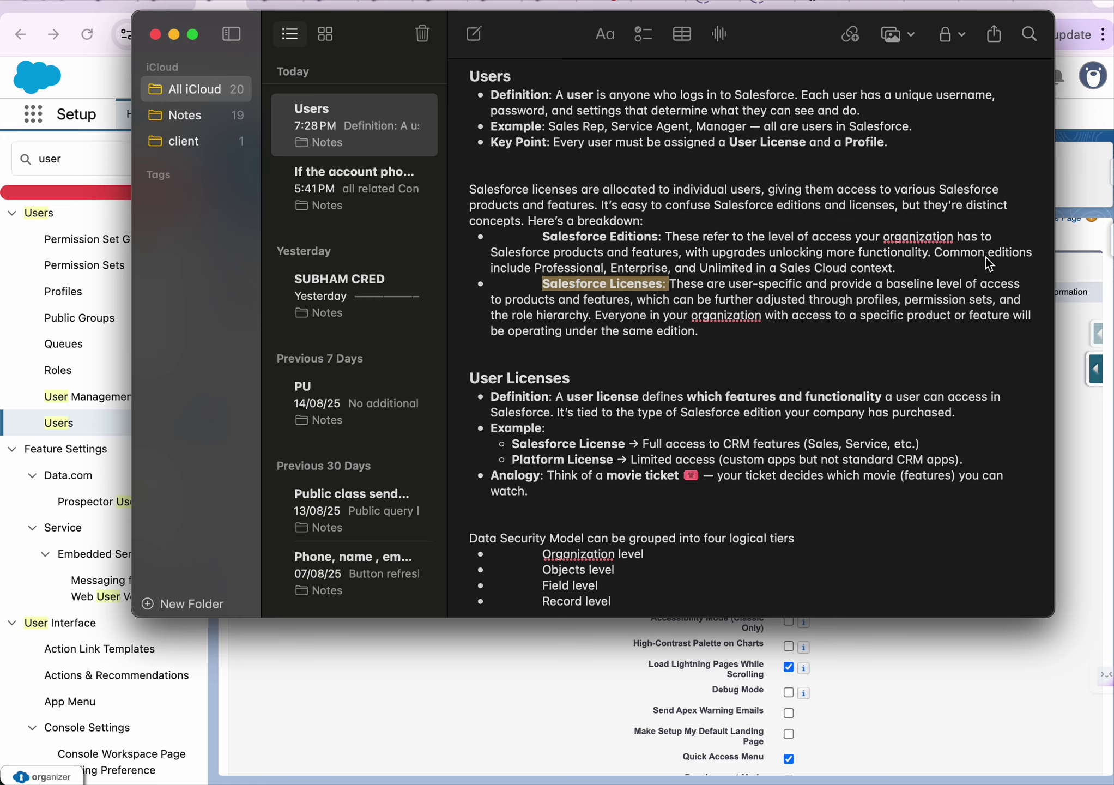
pyautogui.doubleClick(547, 271)
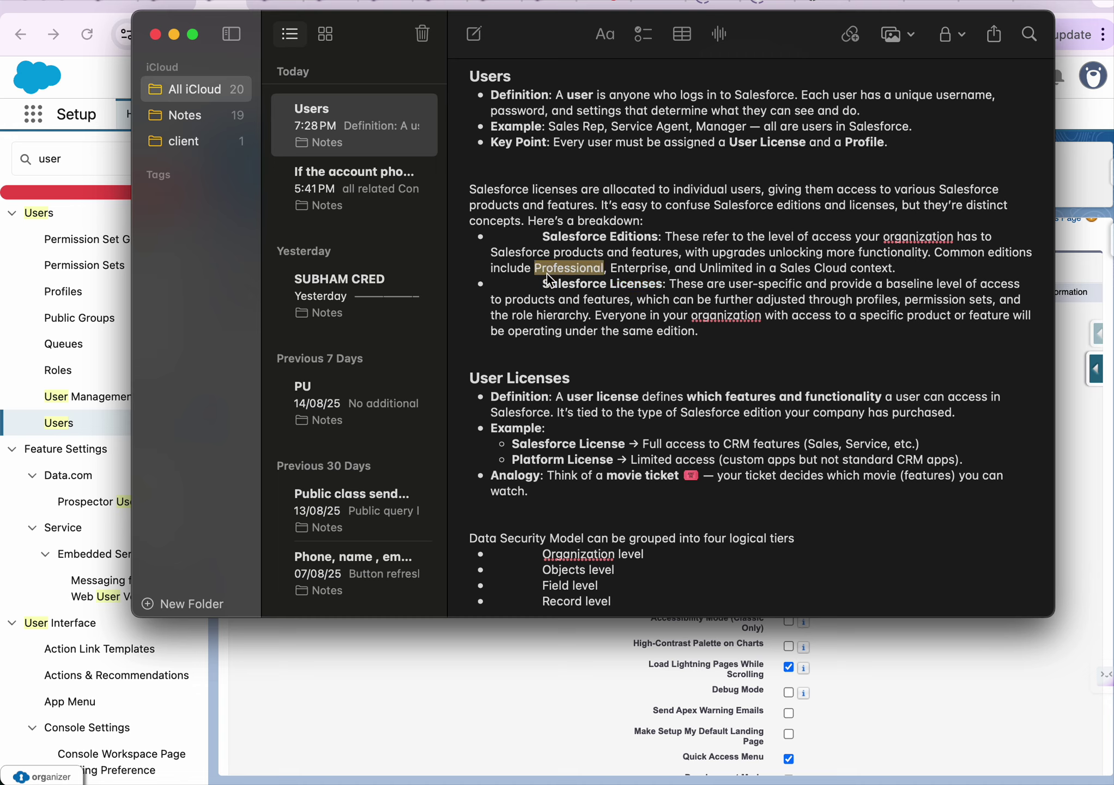
# Review the Professional, Enterprise and Unlimited editions in Notes, then show the user form's license options
pyautogui.doubleClick(632, 269)
pyautogui.click(736, 269)
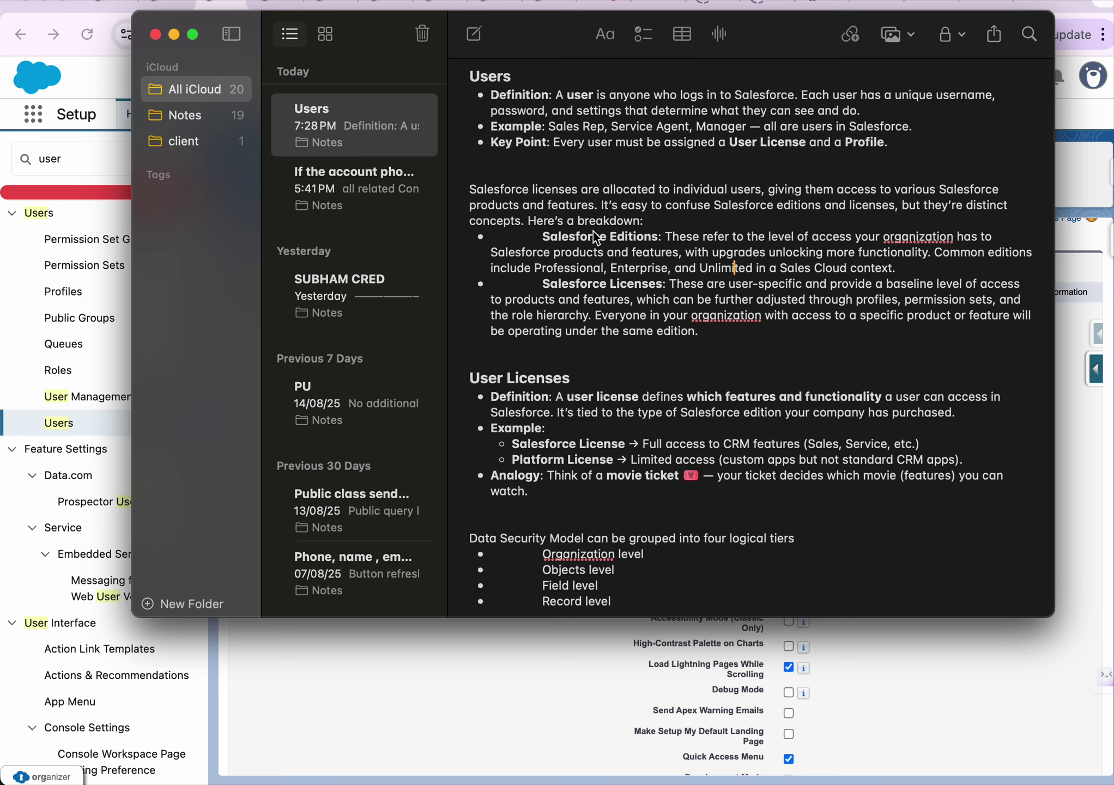
pyautogui.click(579, 268)
pyautogui.doubleClick(568, 269)
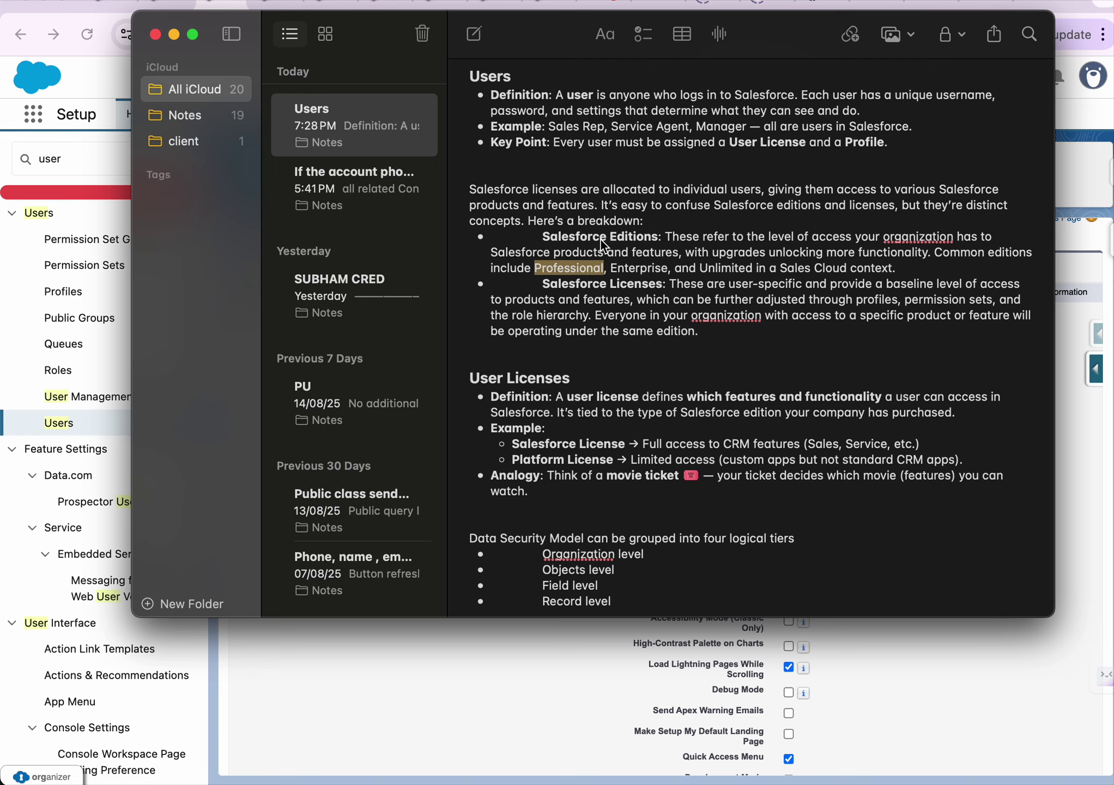
pyautogui.doubleClick(623, 242)
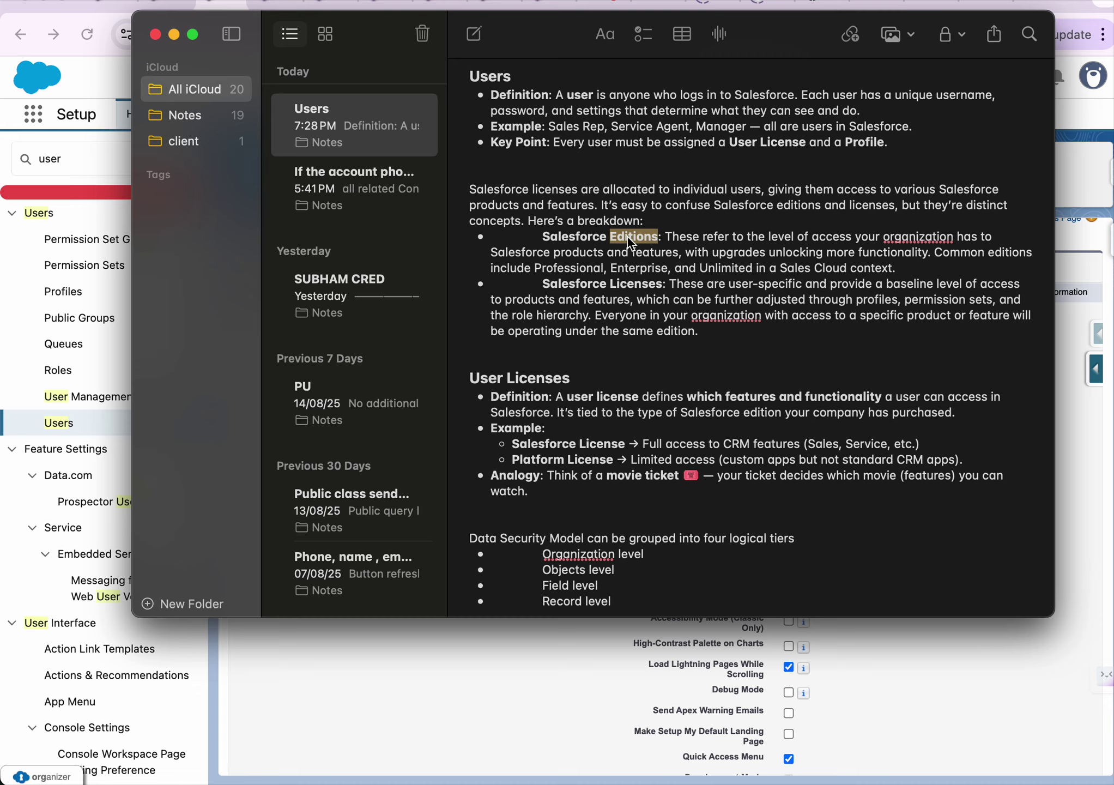
pyautogui.doubleClick(571, 268)
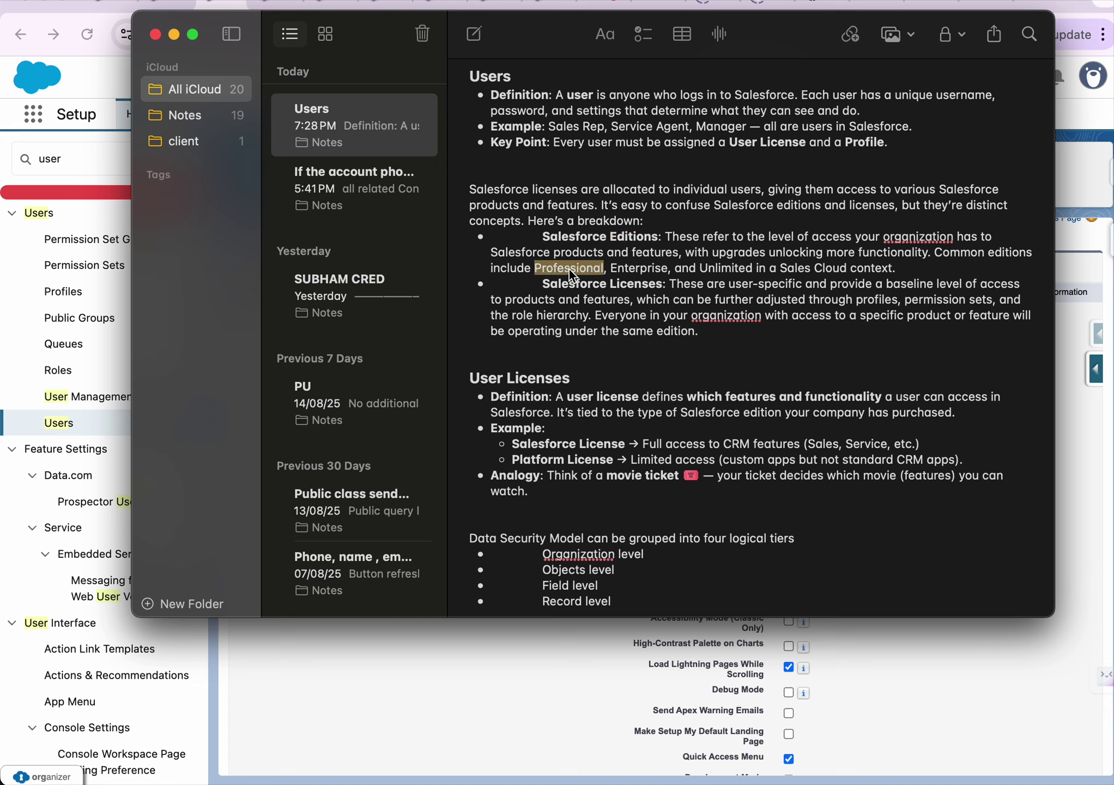
pyautogui.doubleClick(632, 270)
pyautogui.doubleClick(718, 269)
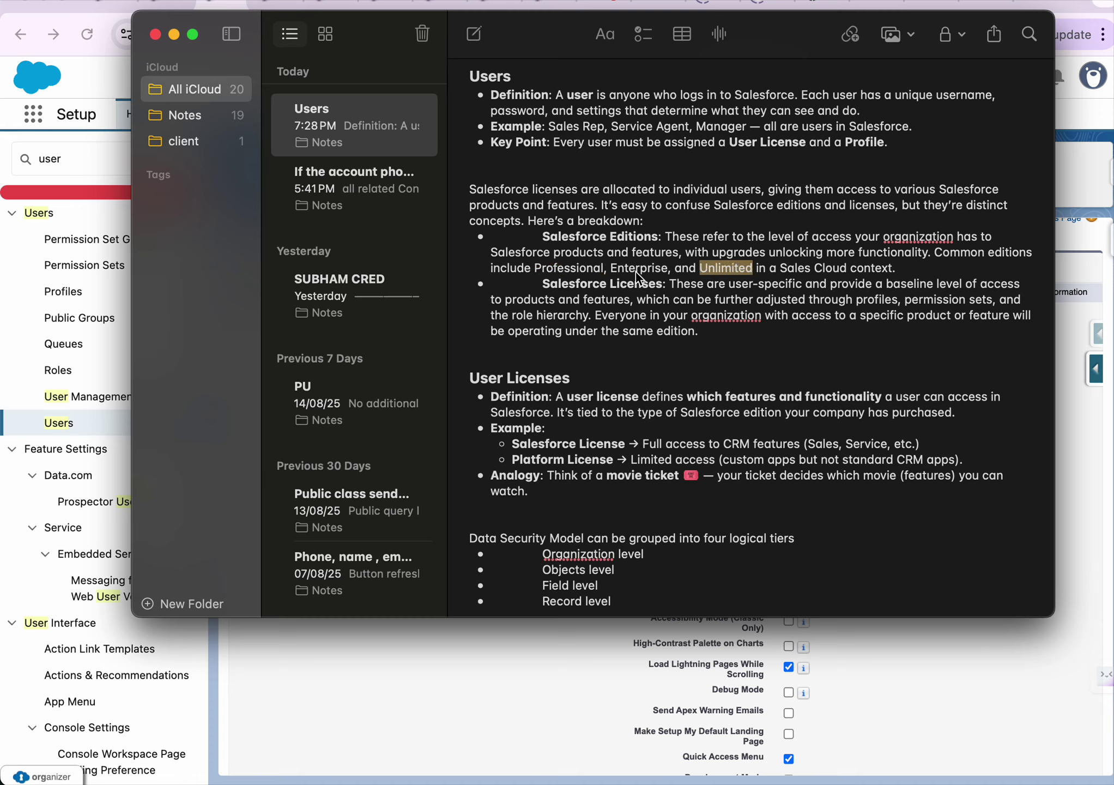
pyautogui.doubleClick(576, 281)
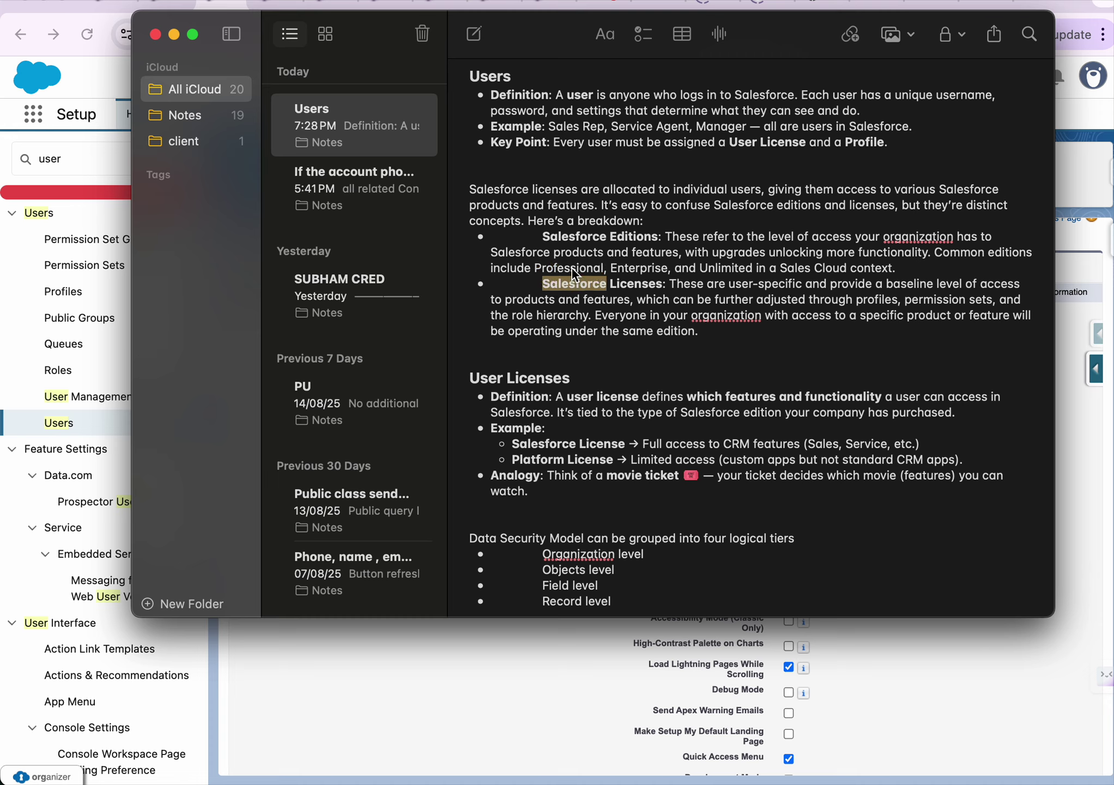
pyautogui.doubleClick(573, 269)
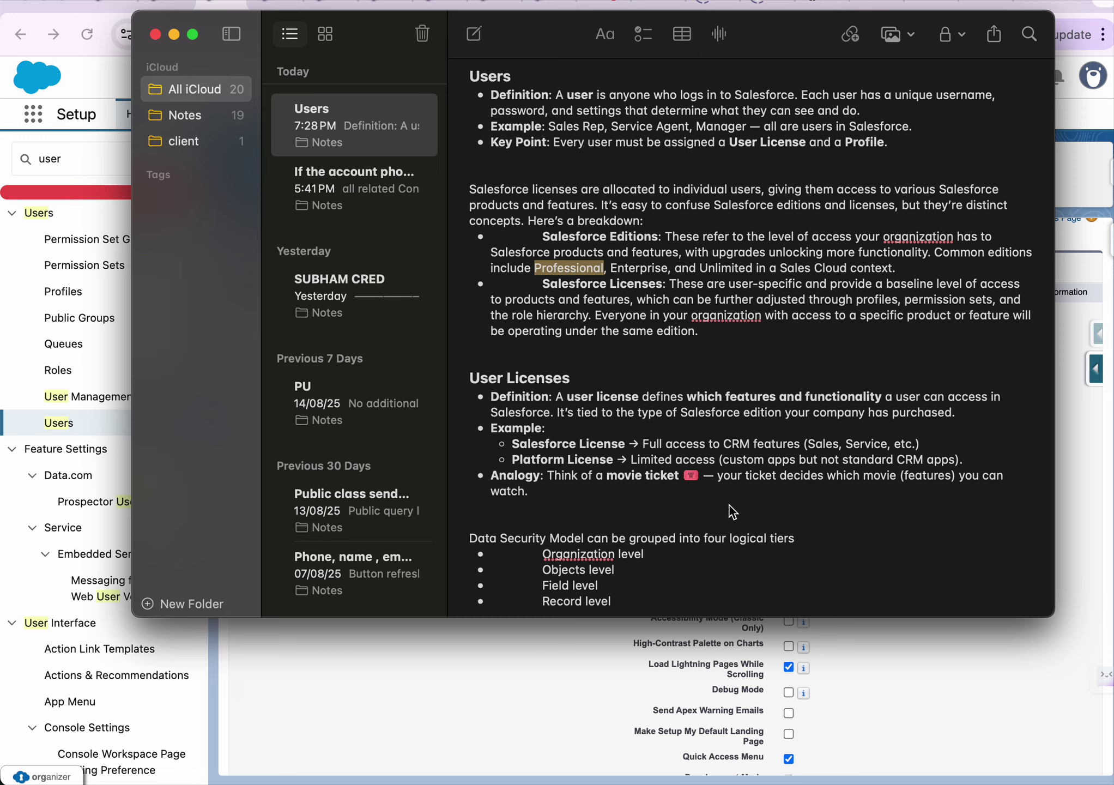
pyautogui.click(952, 659)
pyautogui.click(867, 342)
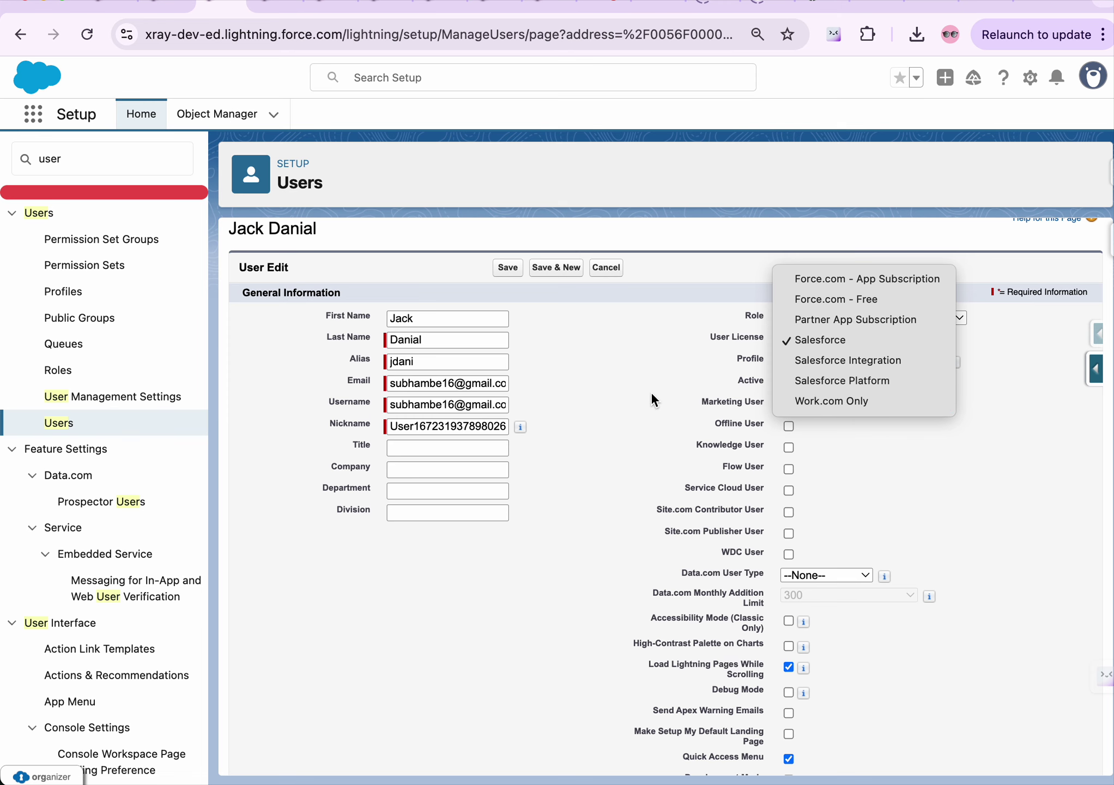
# Compare the Professional, Enterprise and Unlimited edition names in the Salesforce Editions note again
pyautogui.press('super+Tab')
pyautogui.click(557, 268)
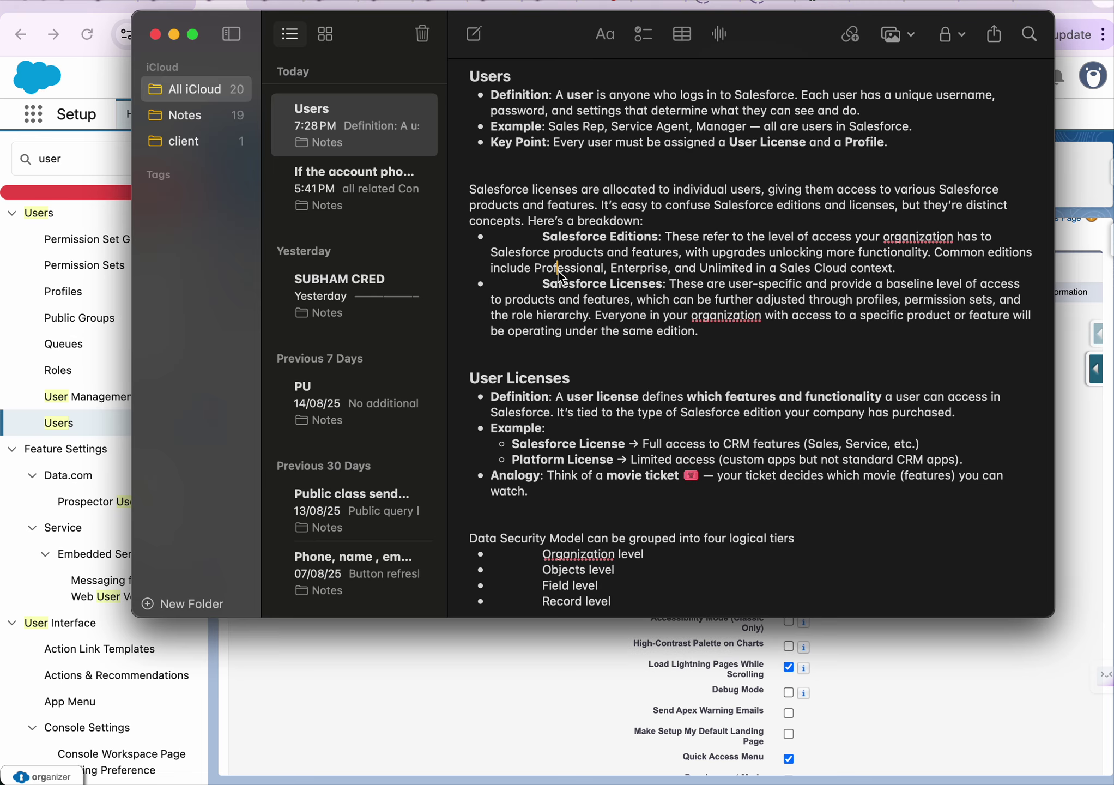
pyautogui.doubleClick(628, 269)
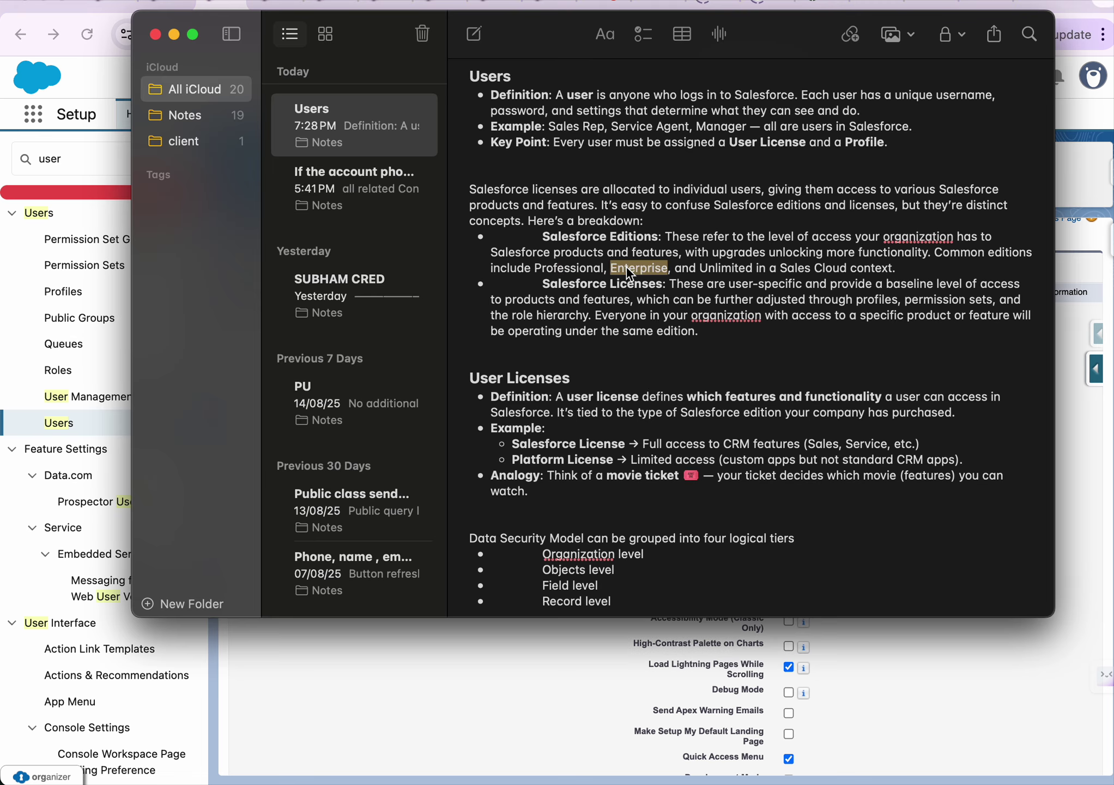
pyautogui.doubleClick(718, 269)
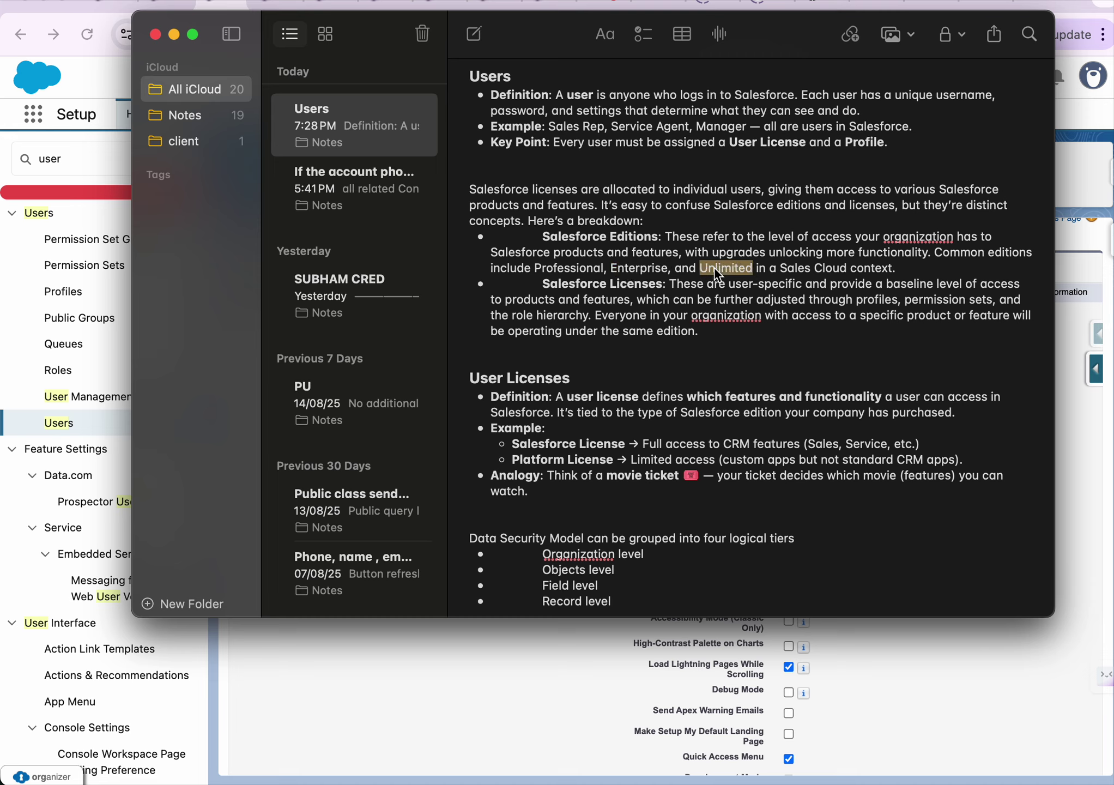
pyautogui.click(593, 269)
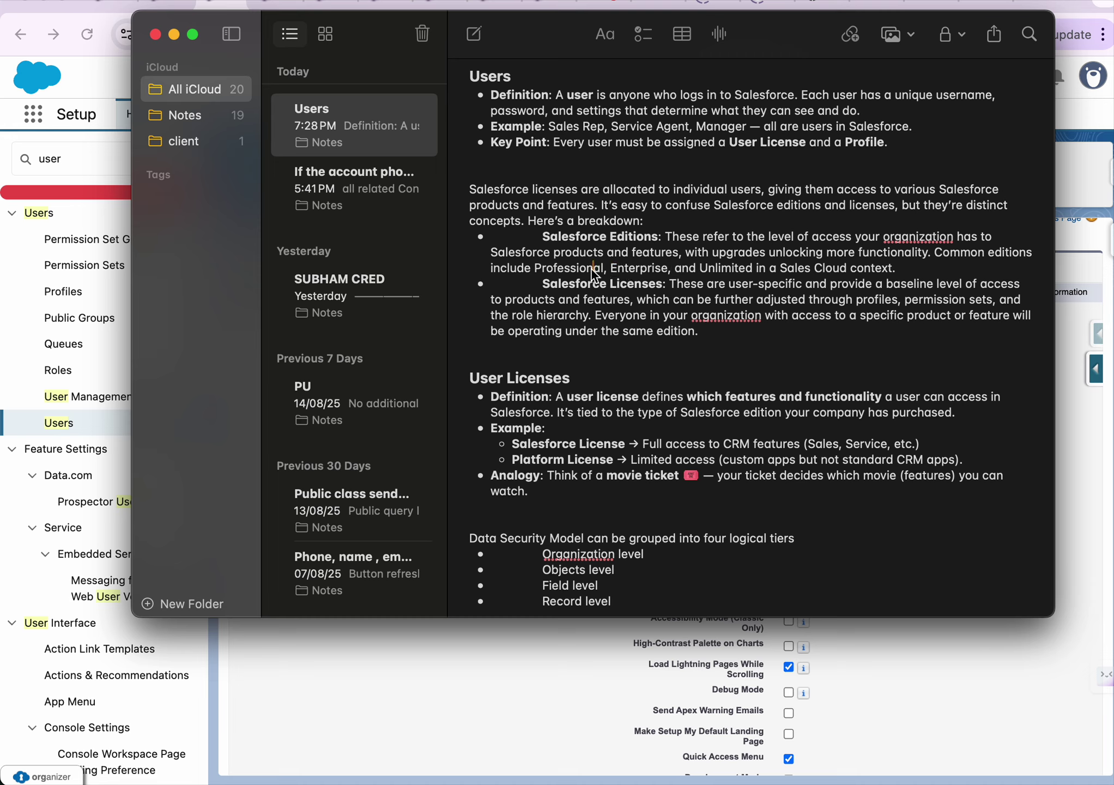
pyautogui.doubleClick(646, 272)
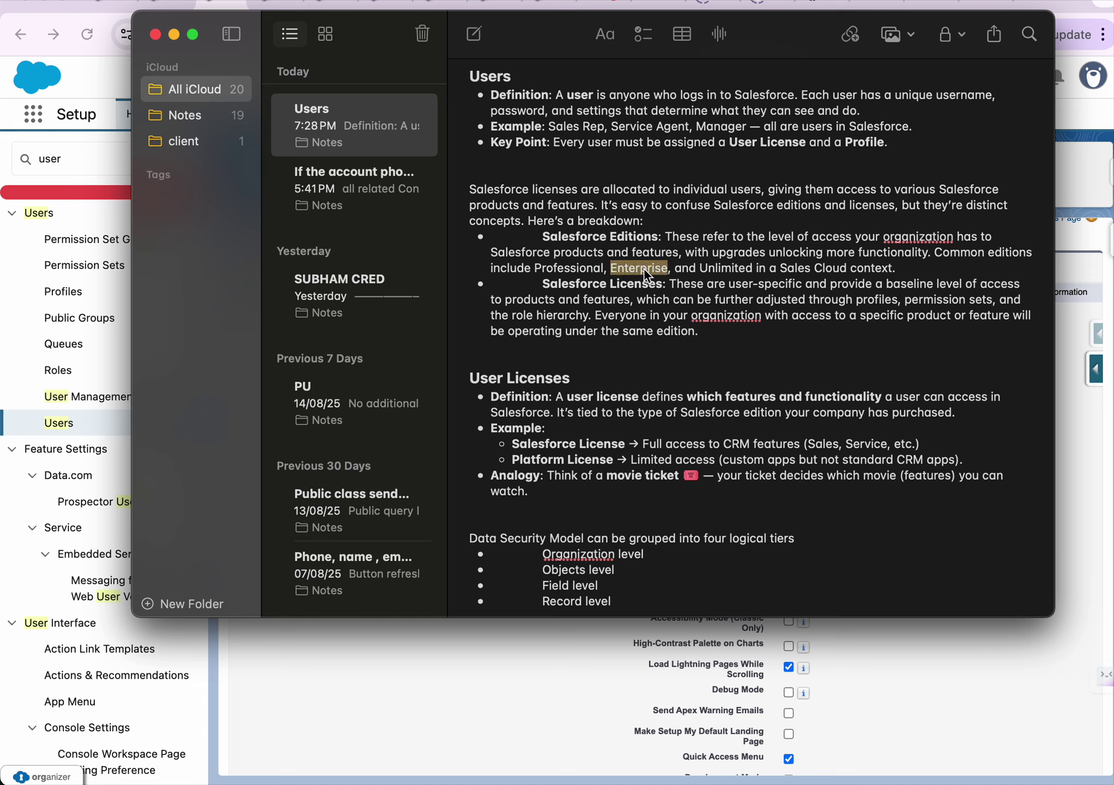
pyautogui.doubleClick(730, 269)
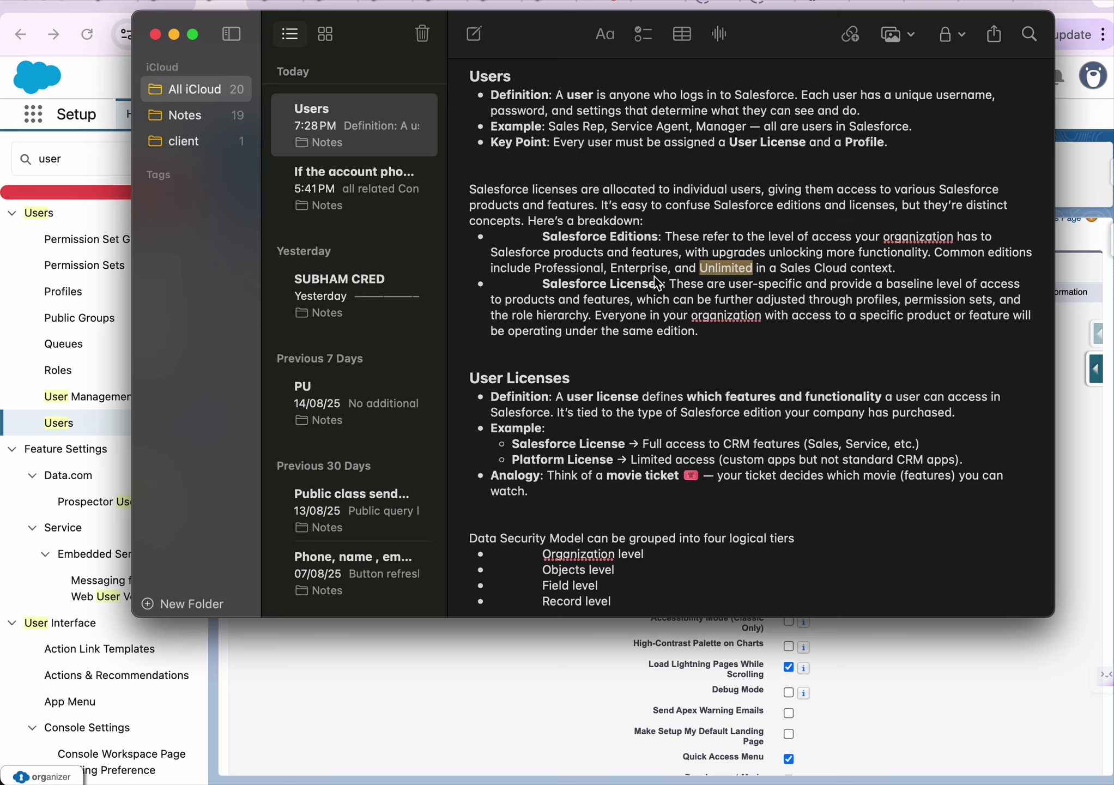
pyautogui.doubleClick(567, 268)
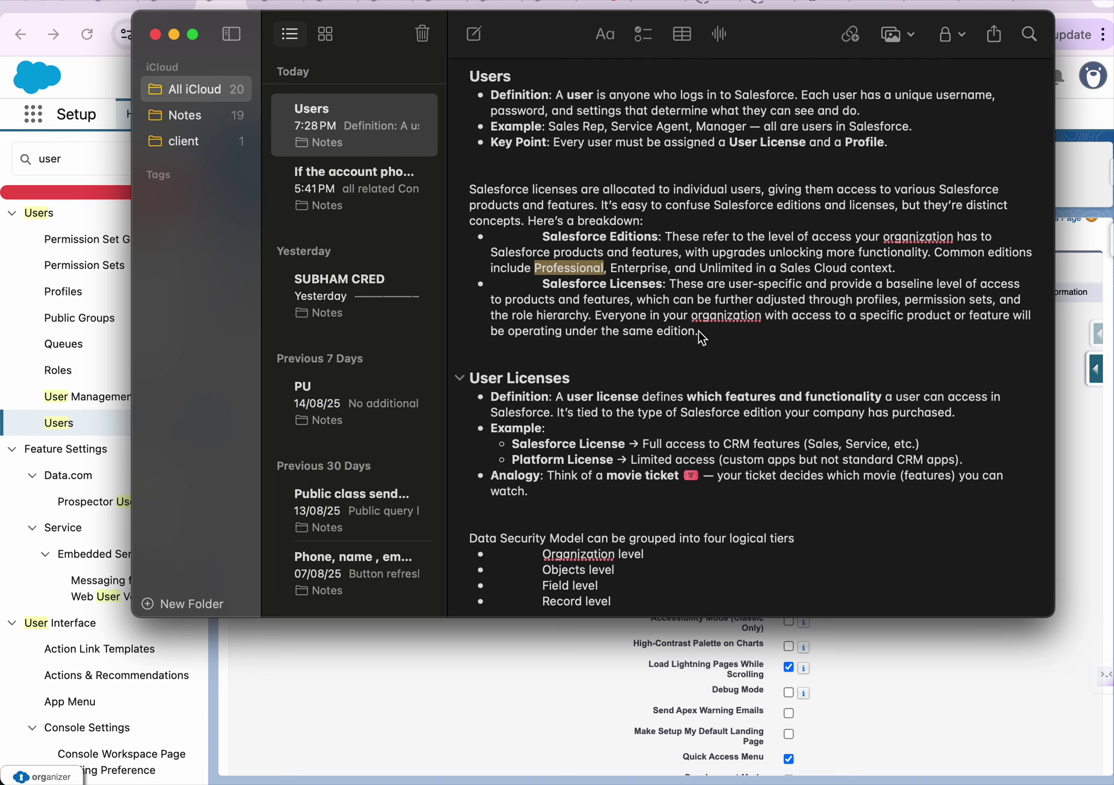
# Keep the existing user's license as Salesforce, then go to the blank New User form
pyautogui.click(529, 660)
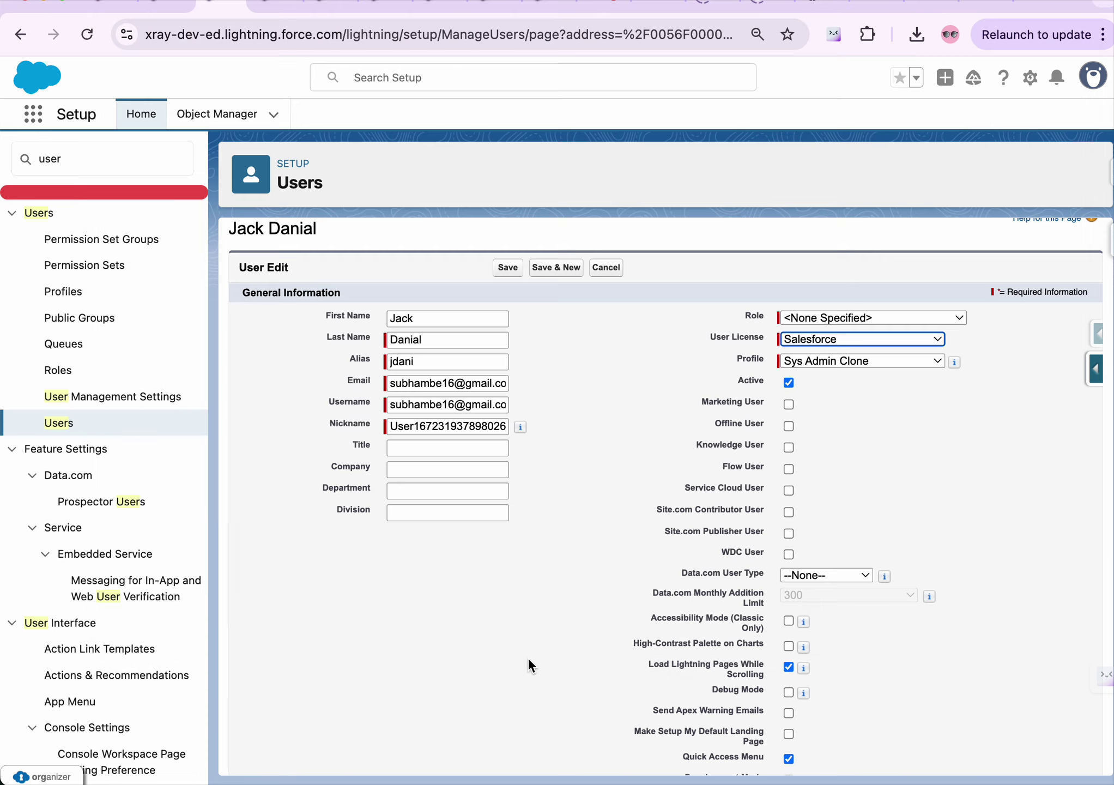
pyautogui.click(856, 338)
pyautogui.click(674, 352)
pyautogui.scroll(1, 707, 326)
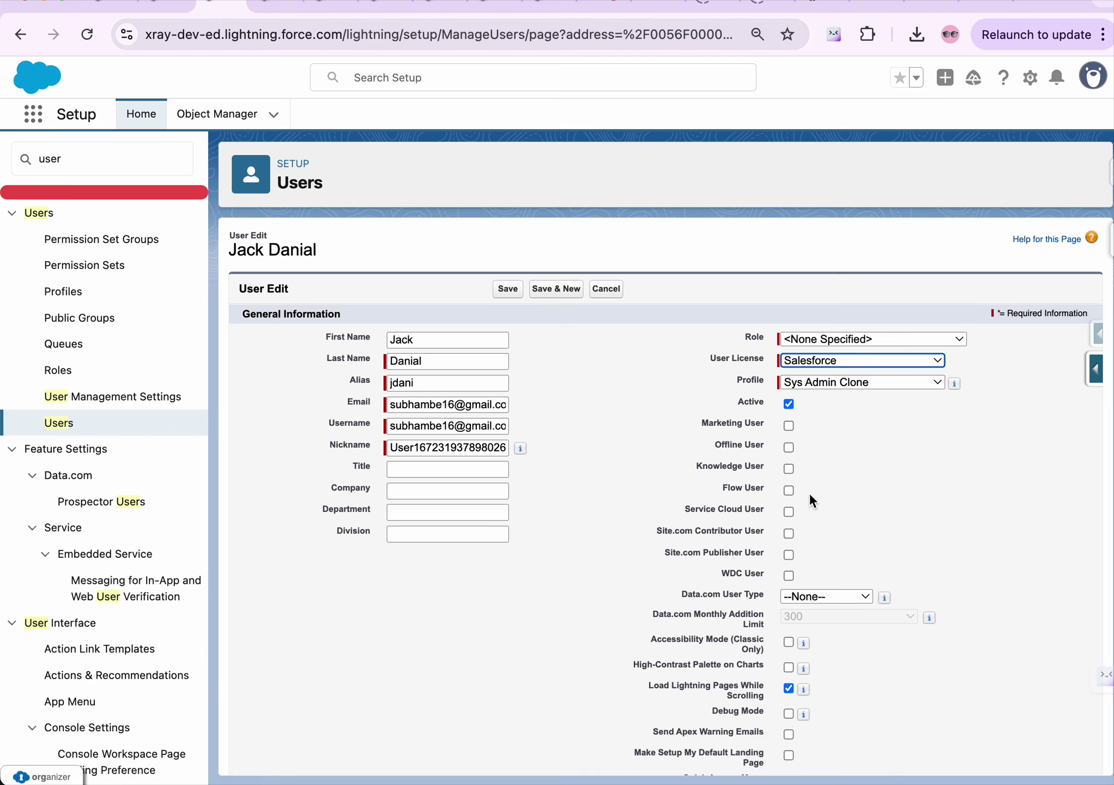
pyautogui.click(824, 362)
pyautogui.click(824, 362)
pyautogui.click(280, 7)
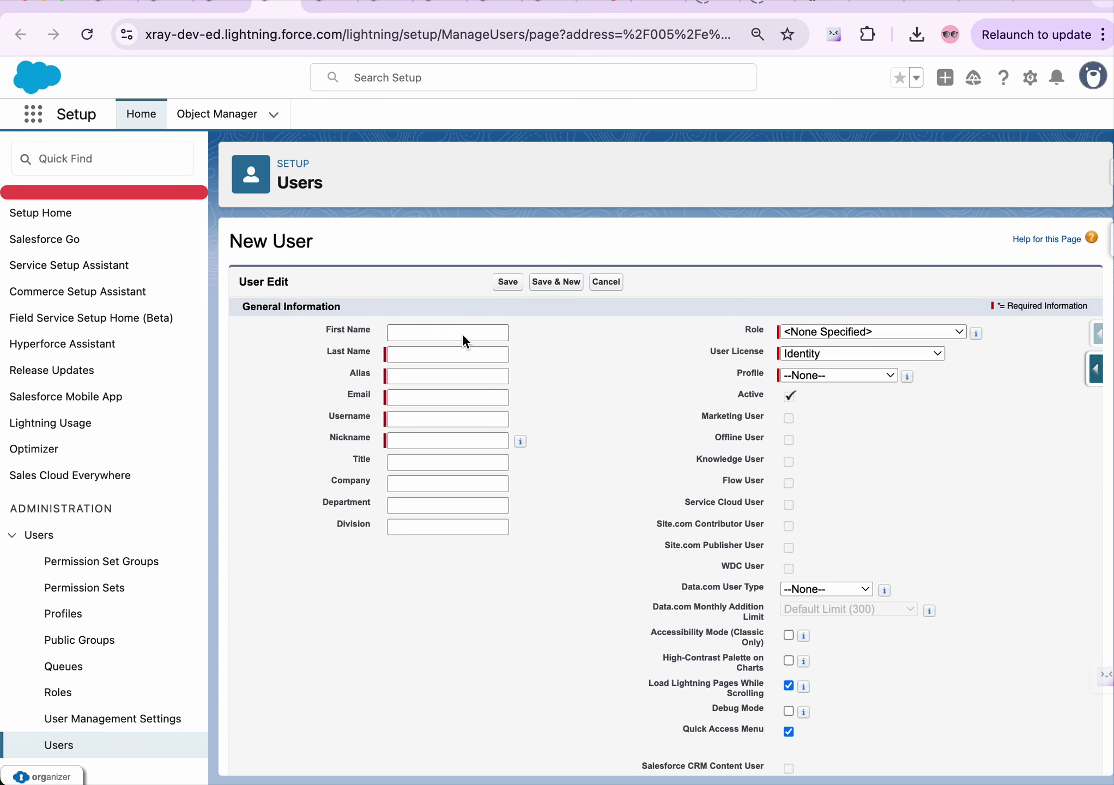
# Enter first name Test, last name Sunday and alias TestSun for the new user
pyautogui.click(463, 333)
pyautogui.write('test')
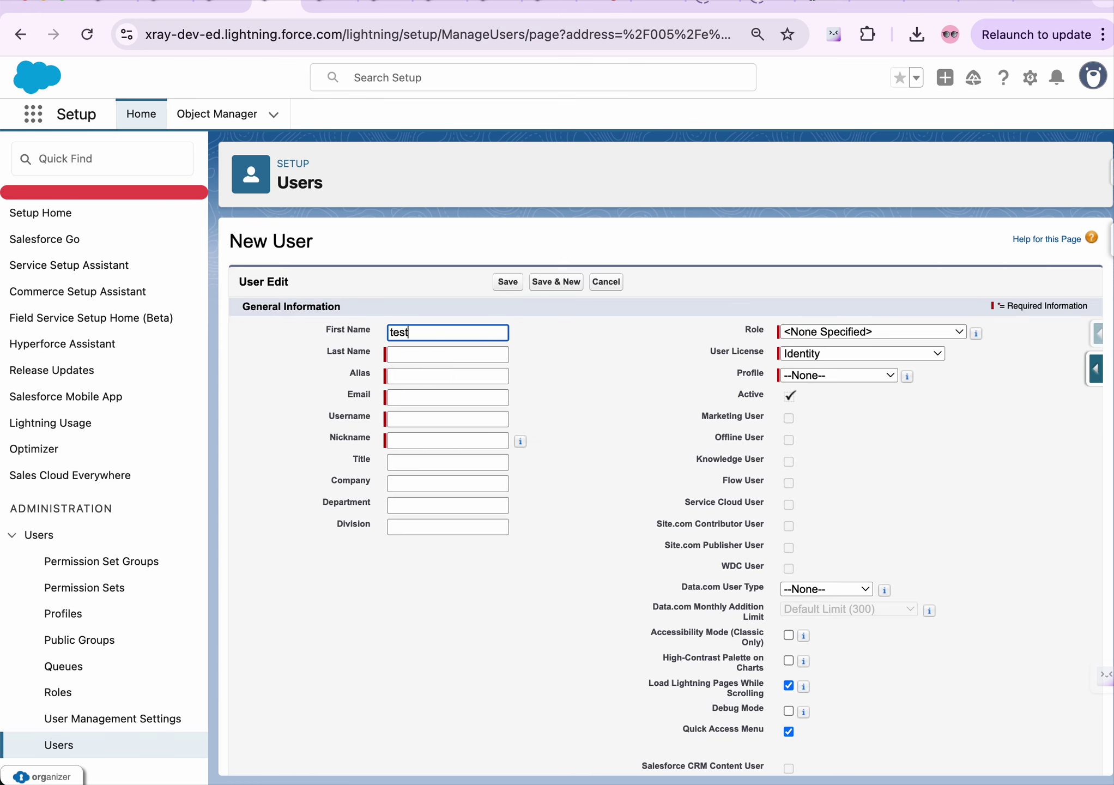
pyautogui.press('BackSpace')
pyautogui.press('BackSpace')
pyautogui.press('BackSpace')
pyautogui.write('Test')
pyautogui.press('Tab')
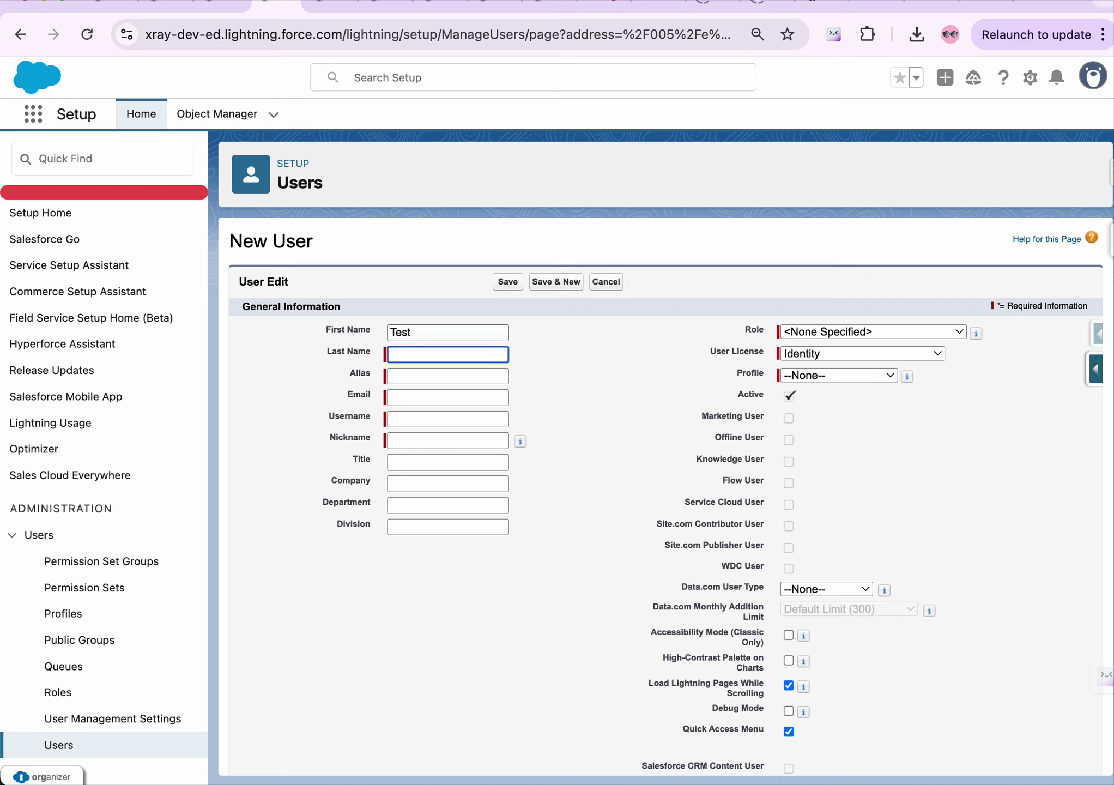
pyautogui.write('Sunday')
pyautogui.press('Tab')
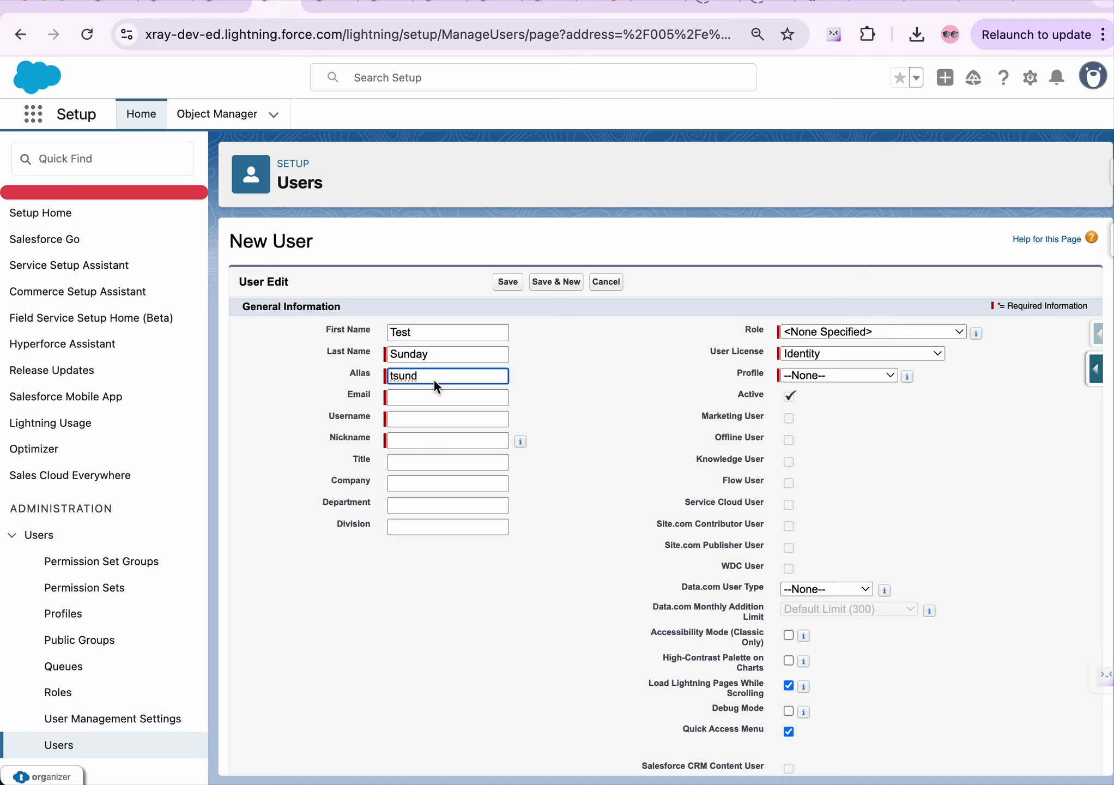
pyautogui.press('BackSpace')
pyautogui.press('BackSpace')
pyautogui.press('BackSpace')
pyautogui.press('BackSpace')
pyautogui.press('BackSpace')
pyautogui.write('dnjnd')
pyautogui.press('BackSpace')
pyautogui.press('BackSpace')
pyautogui.press('BackSpace')
pyautogui.press('BackSpace')
pyautogui.press('BackSpace')
pyautogui.write('TestSun')
# Fill in the user's e-mail and append .dev to the auto-filled username
pyautogui.click(424, 403)
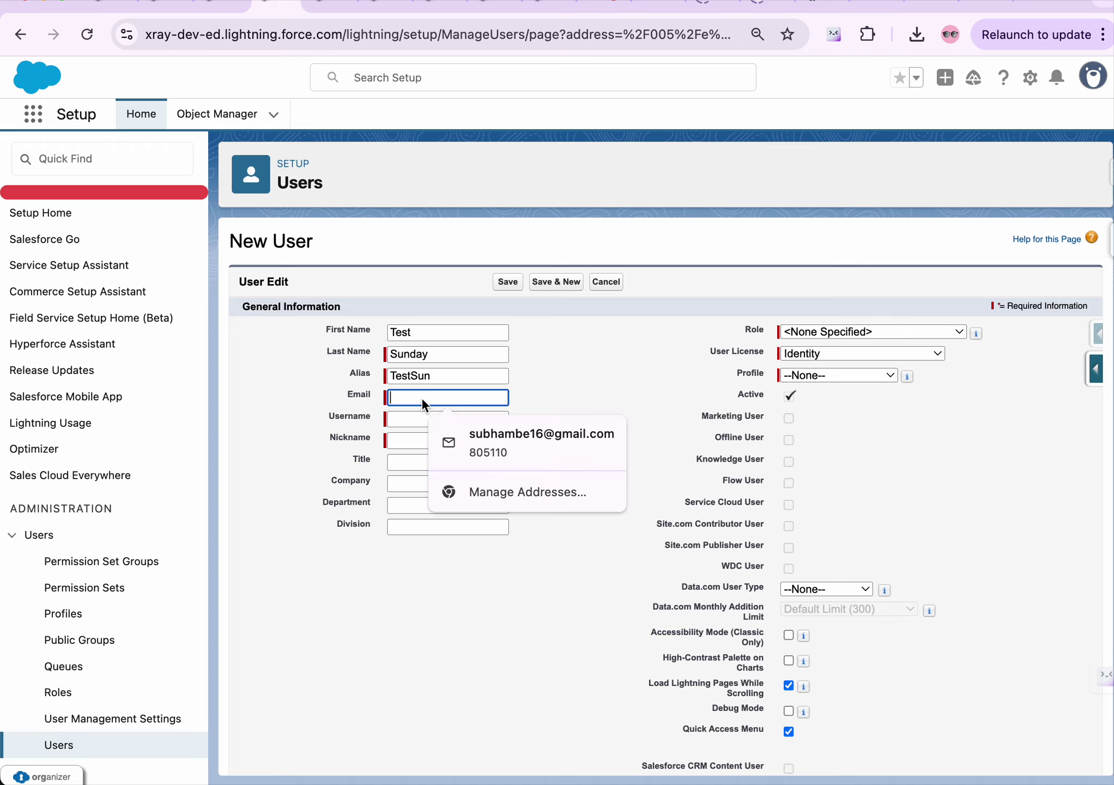
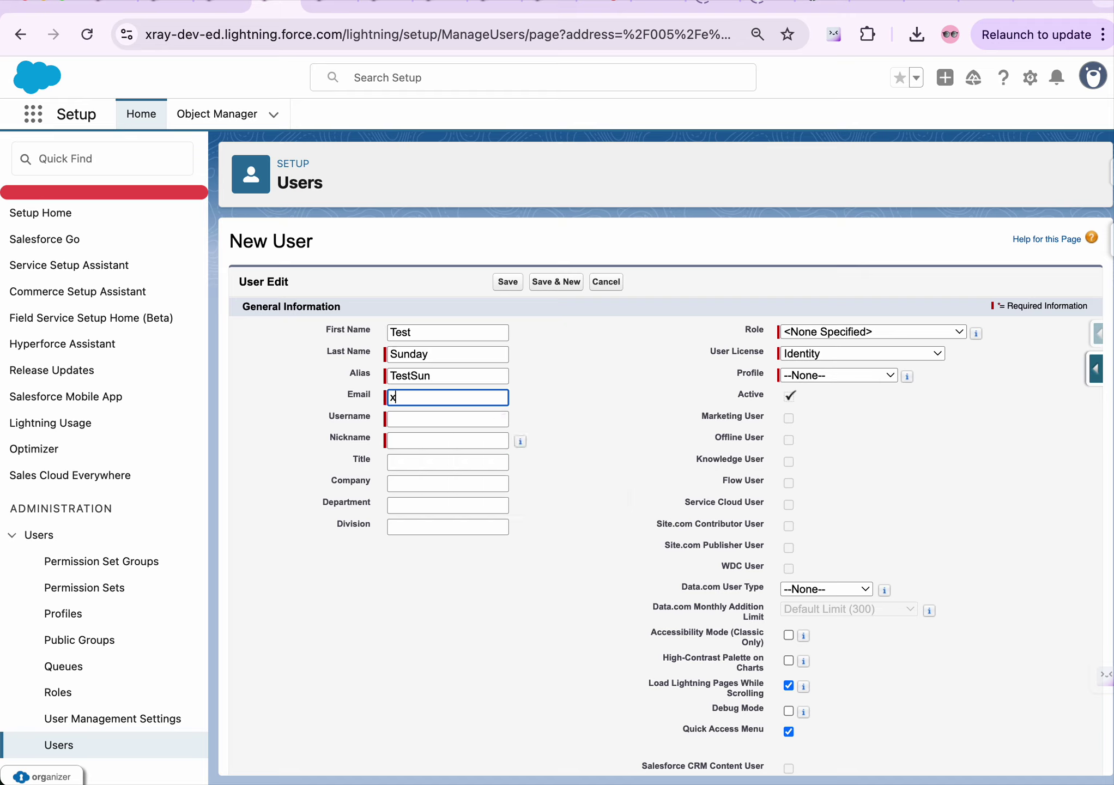
pyautogui.click(423, 424)
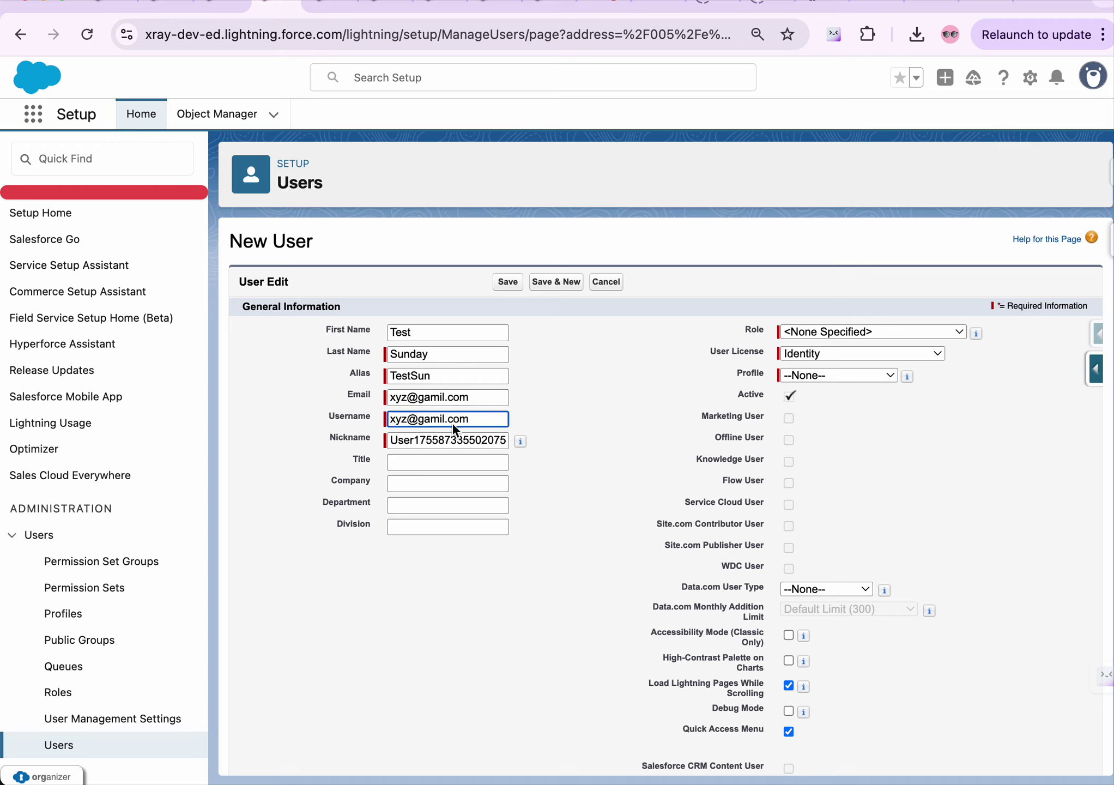
pyautogui.click(477, 421)
pyautogui.click(477, 402)
pyautogui.click(475, 424)
pyautogui.write('.dev')
# Check the nickname and assign the new user the CEO role
pyautogui.scroll(-1, 444, 481)
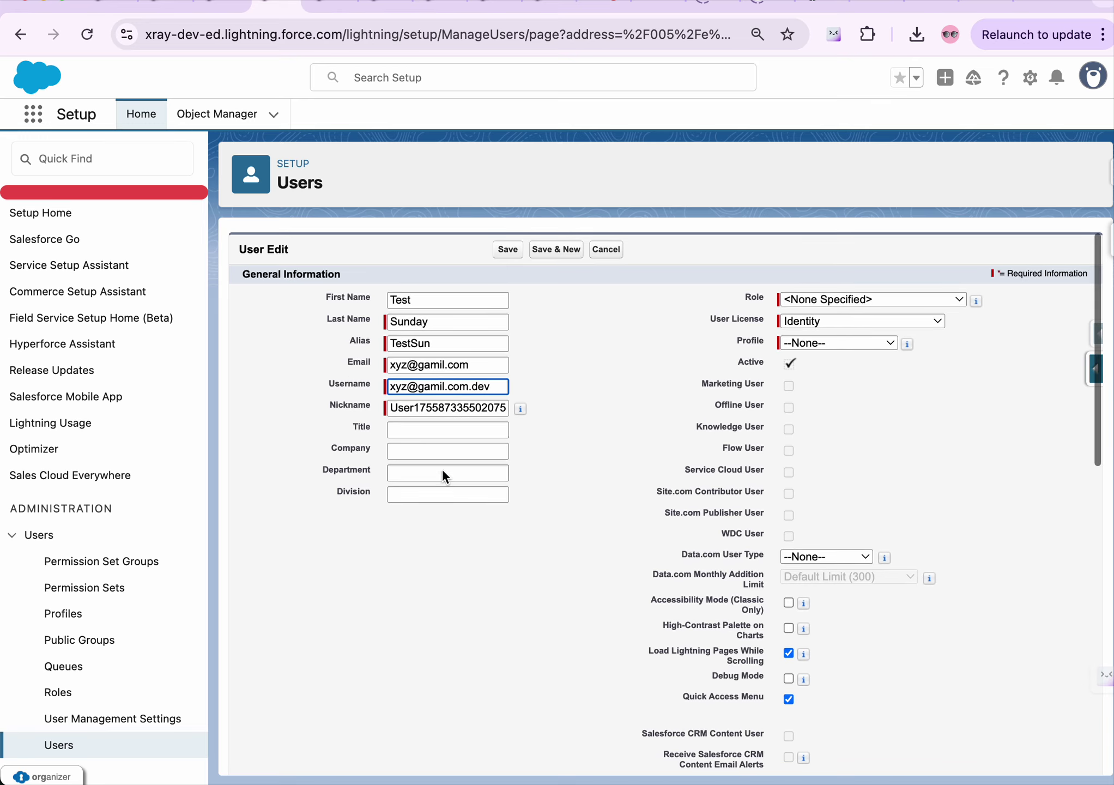
pyautogui.click(426, 409)
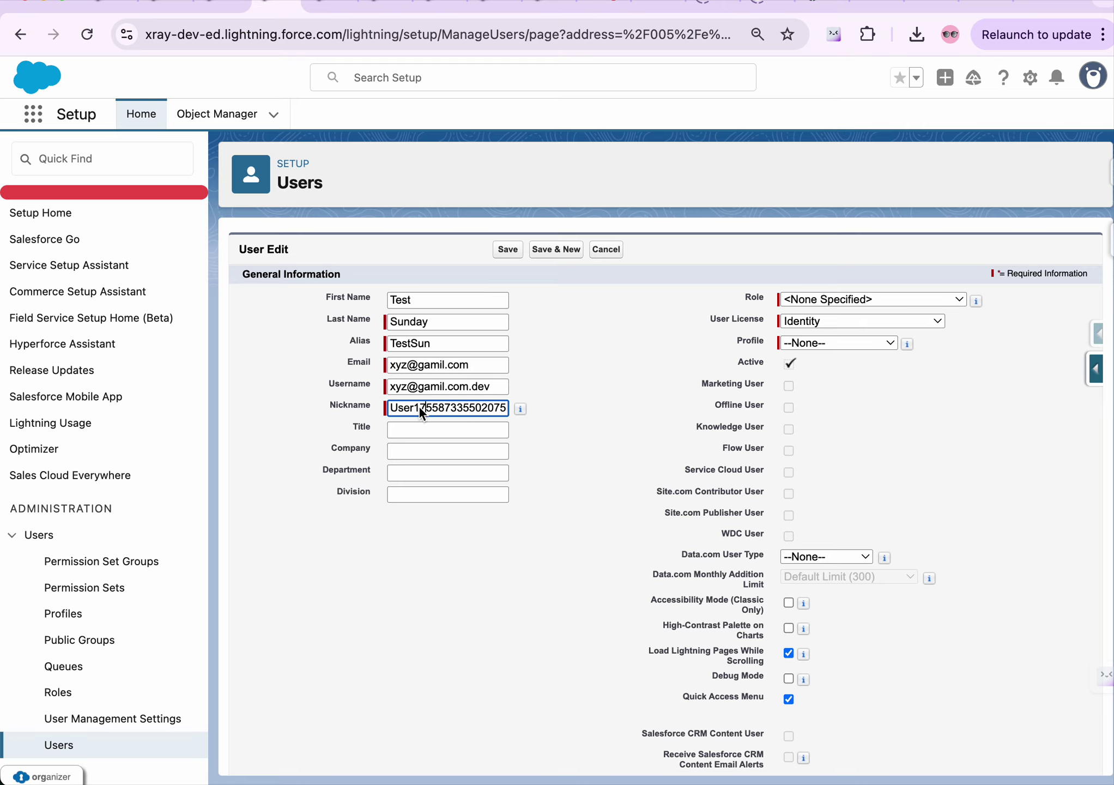
pyautogui.scroll(1, 624, 434)
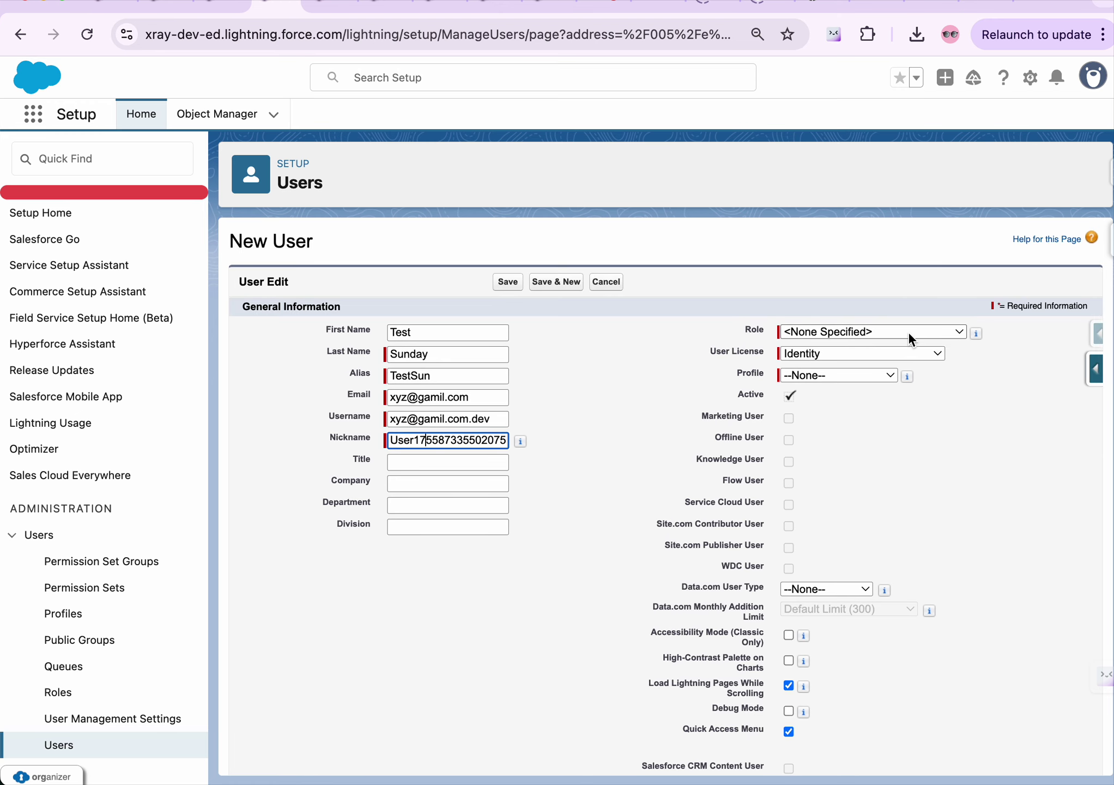
pyautogui.click(908, 332)
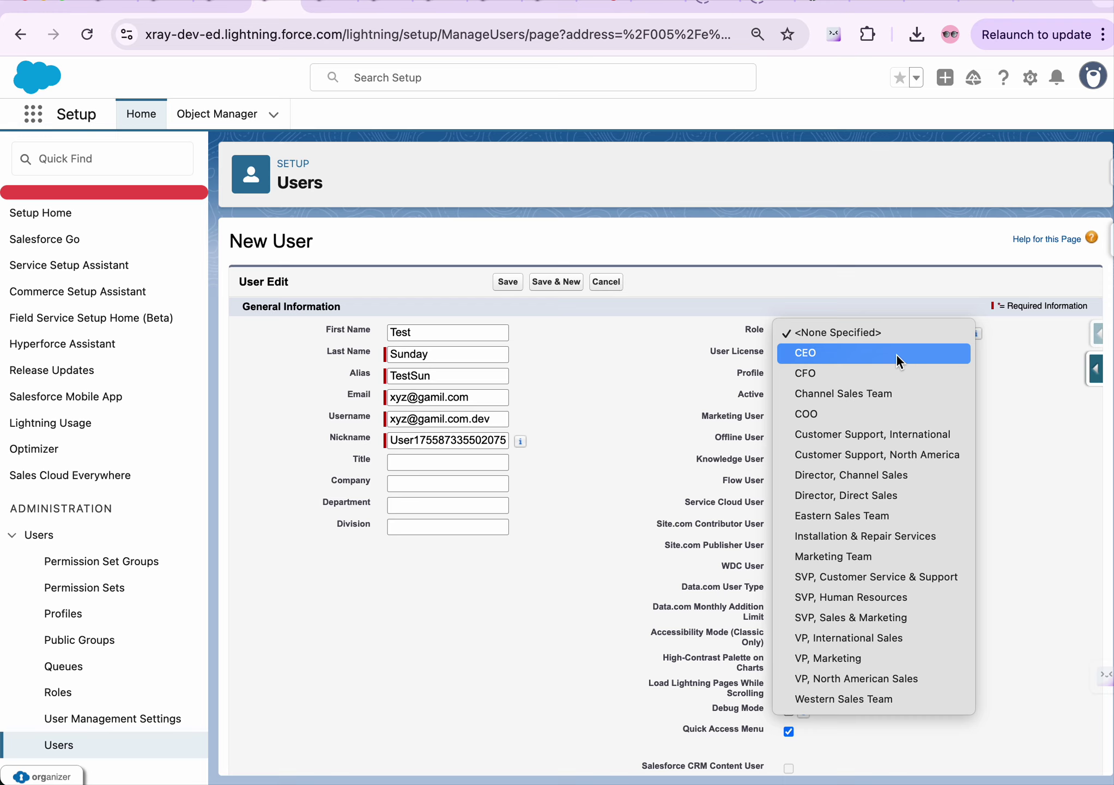
pyautogui.click(897, 356)
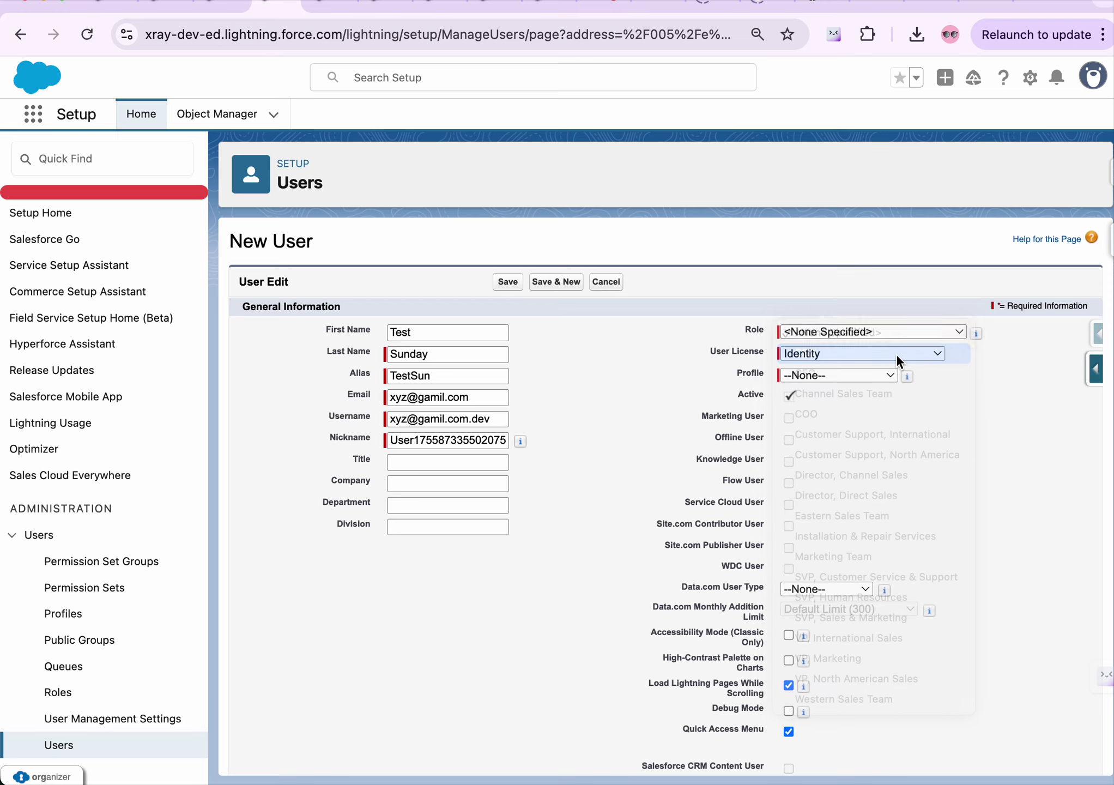
# Deactivate the existing user in the other tab and save its record
pyautogui.click(831, 360)
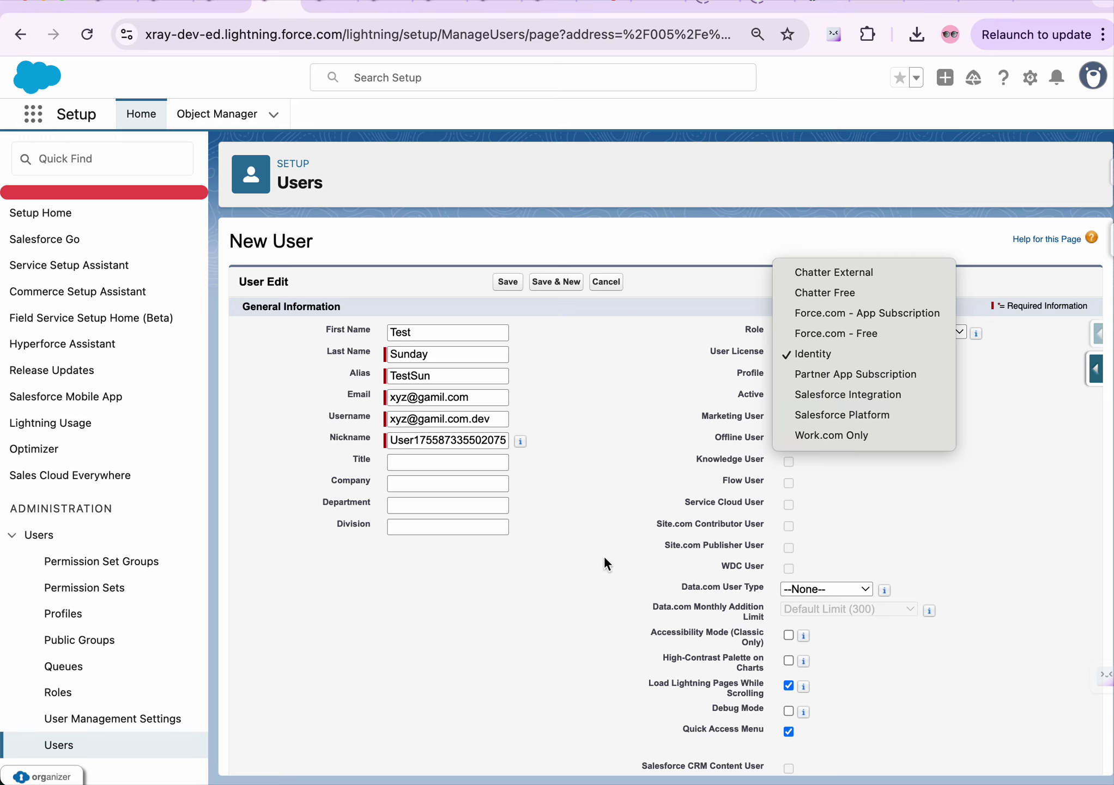
pyautogui.click(220, 2)
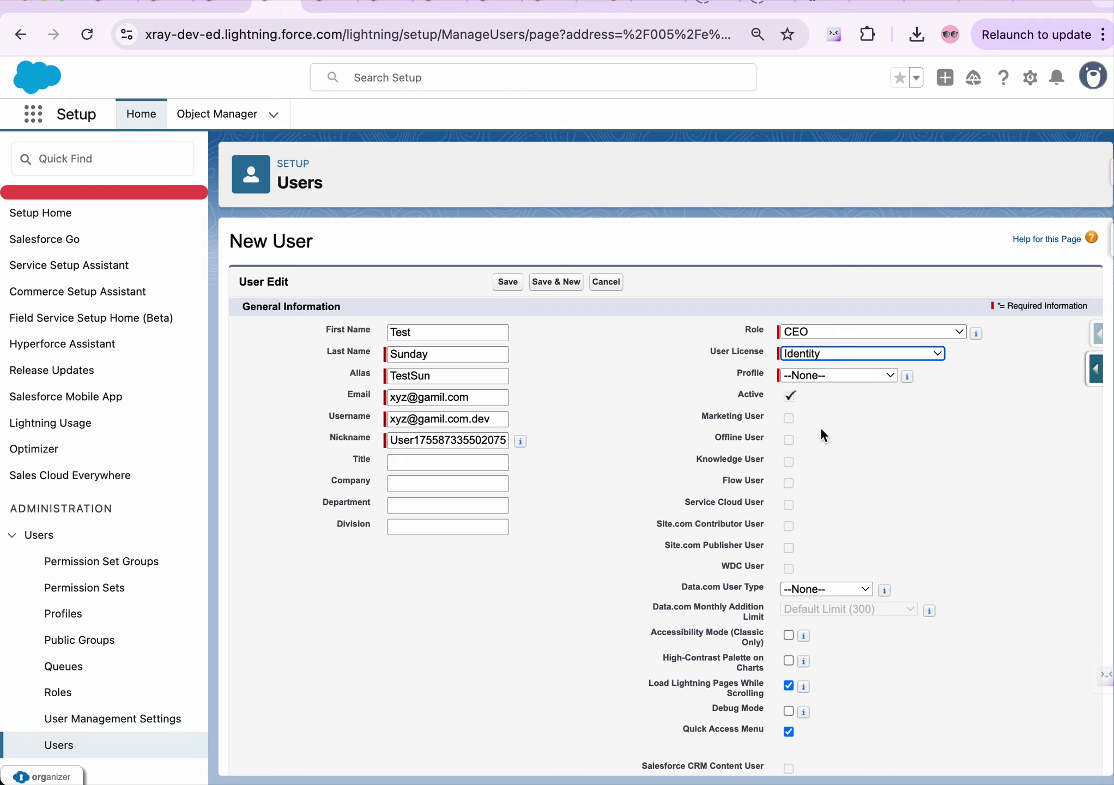
pyautogui.click(220, 3)
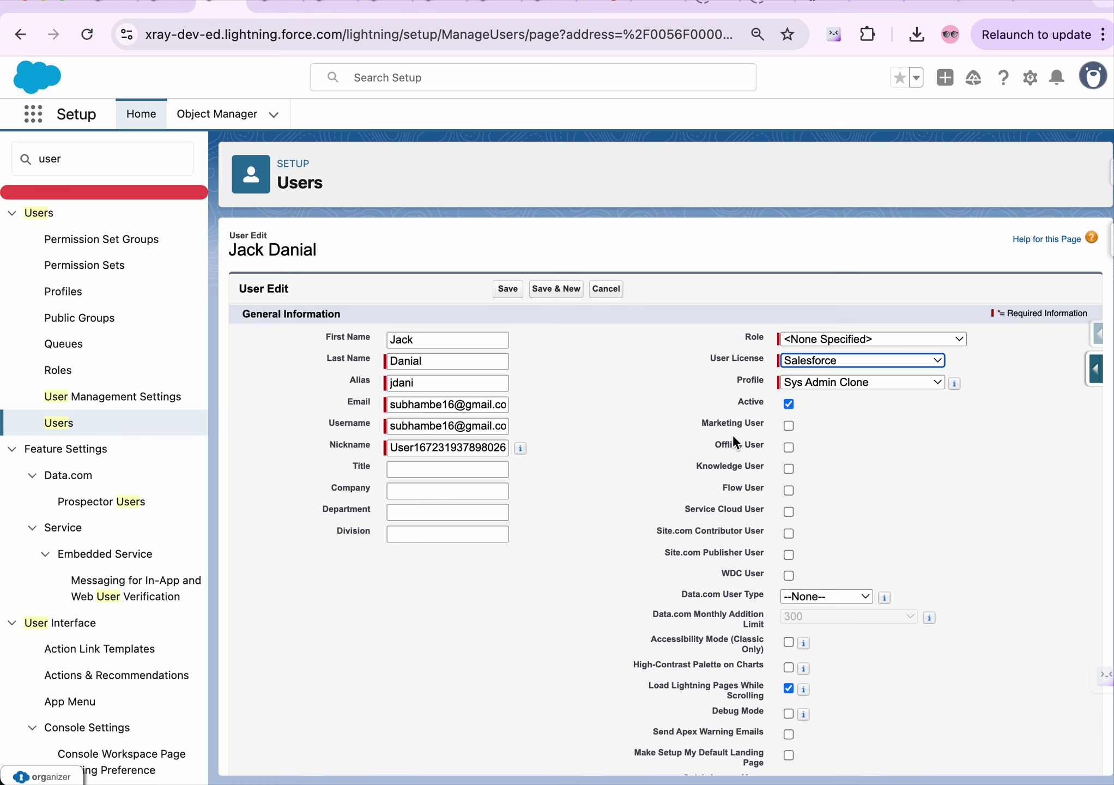
pyautogui.click(786, 404)
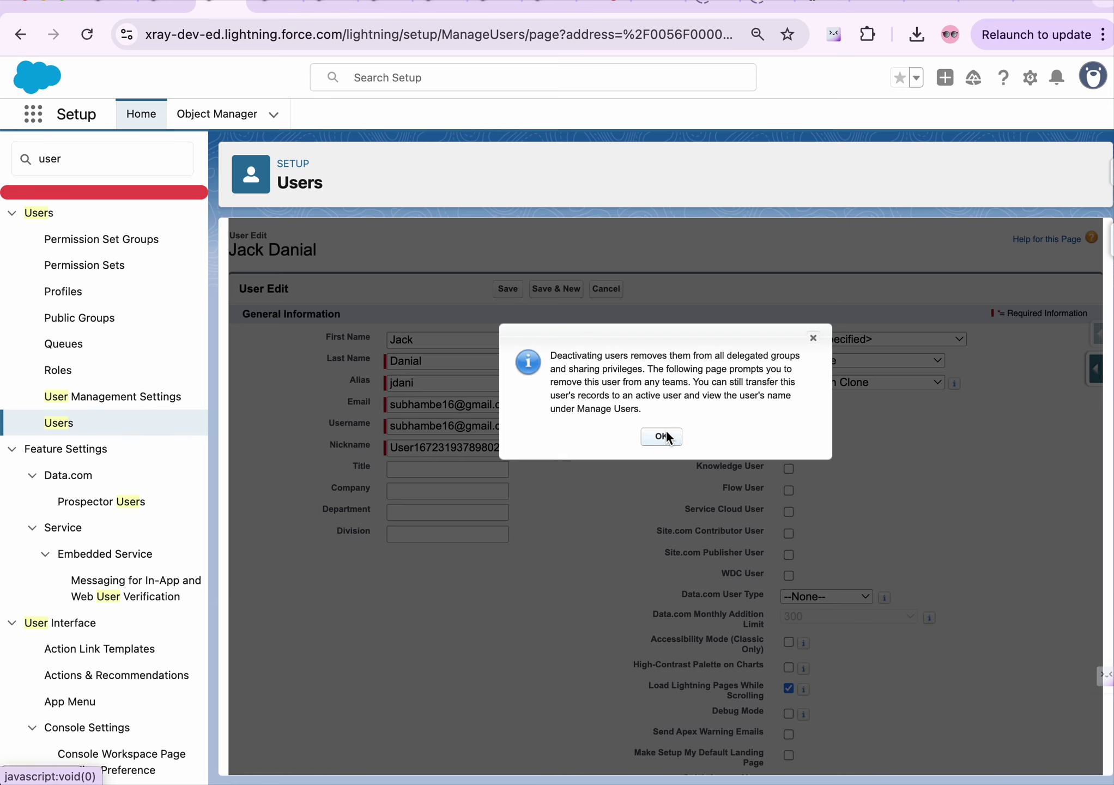
pyautogui.click(665, 430)
pyautogui.click(507, 287)
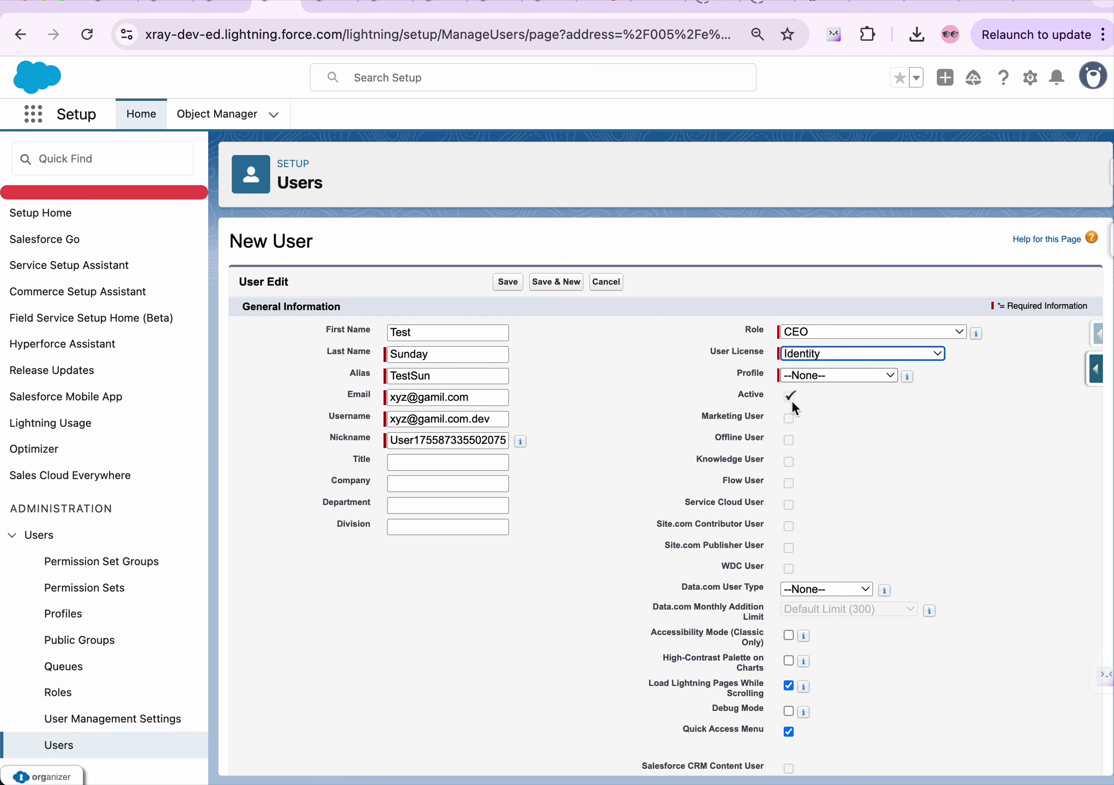
# Back on the New User form, leave the user license as Identity
pyautogui.click(826, 353)
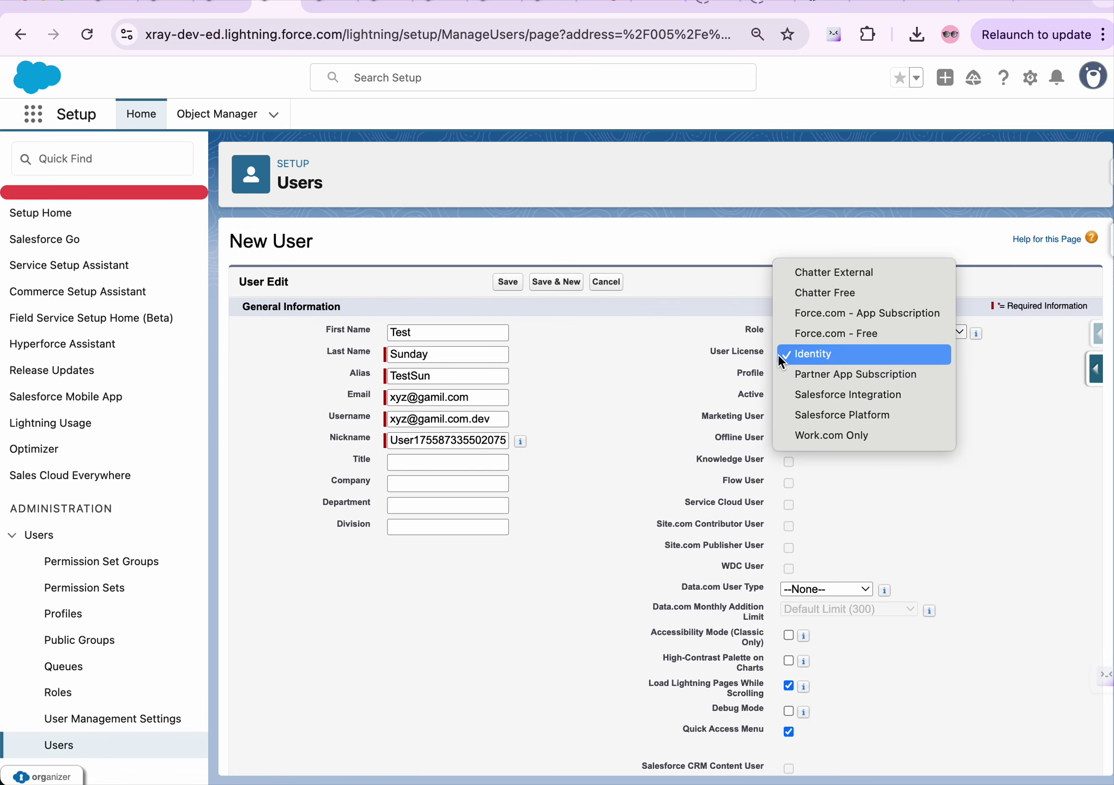
pyautogui.click(672, 361)
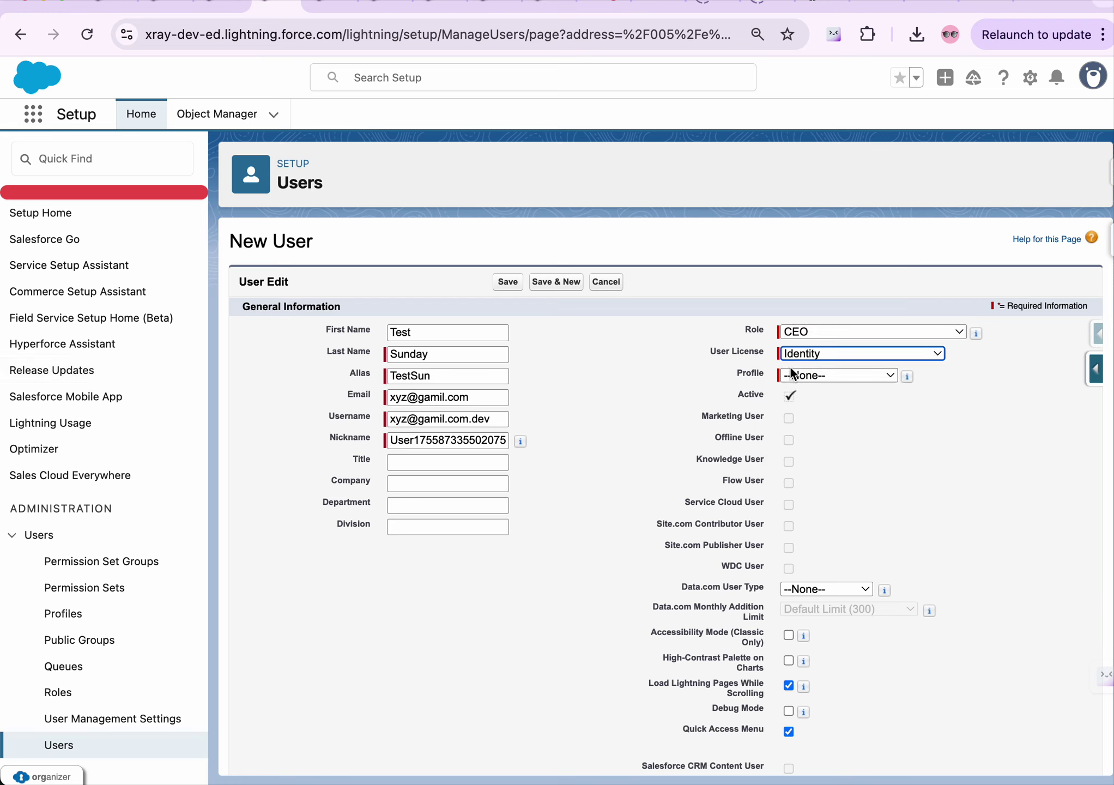
pyautogui.click(830, 356)
pyautogui.click(830, 355)
pyautogui.click(830, 355)
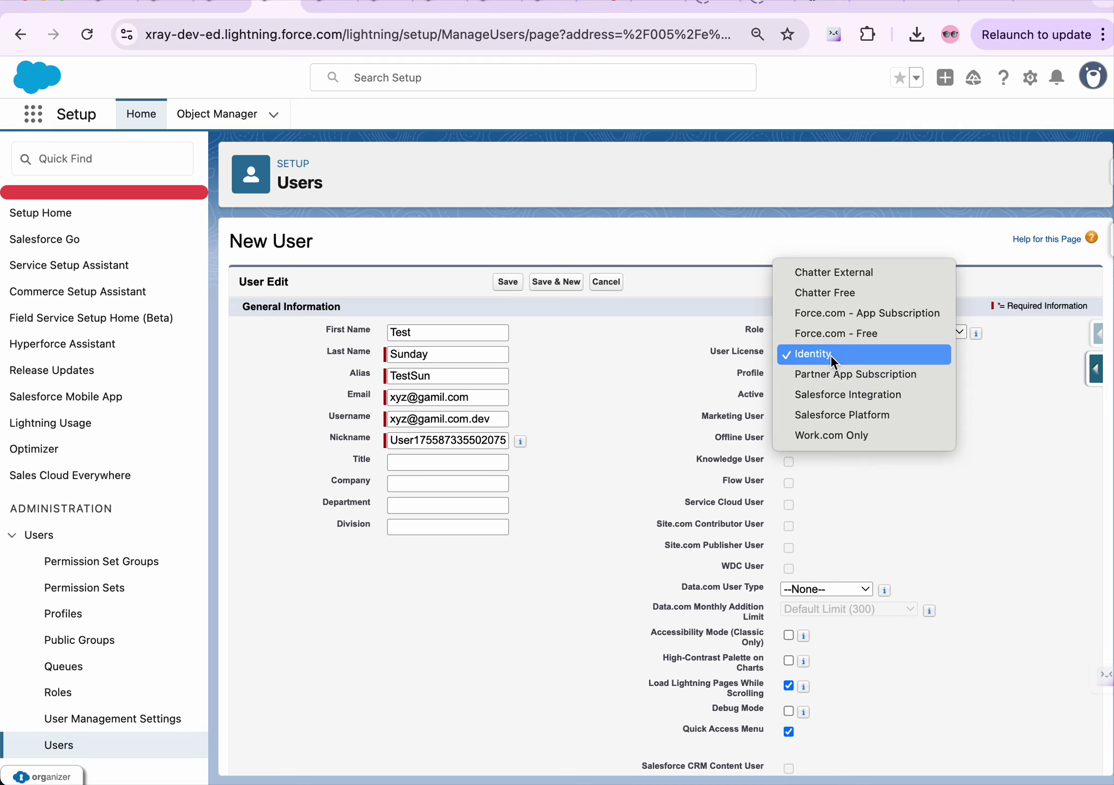
pyautogui.click(552, 355)
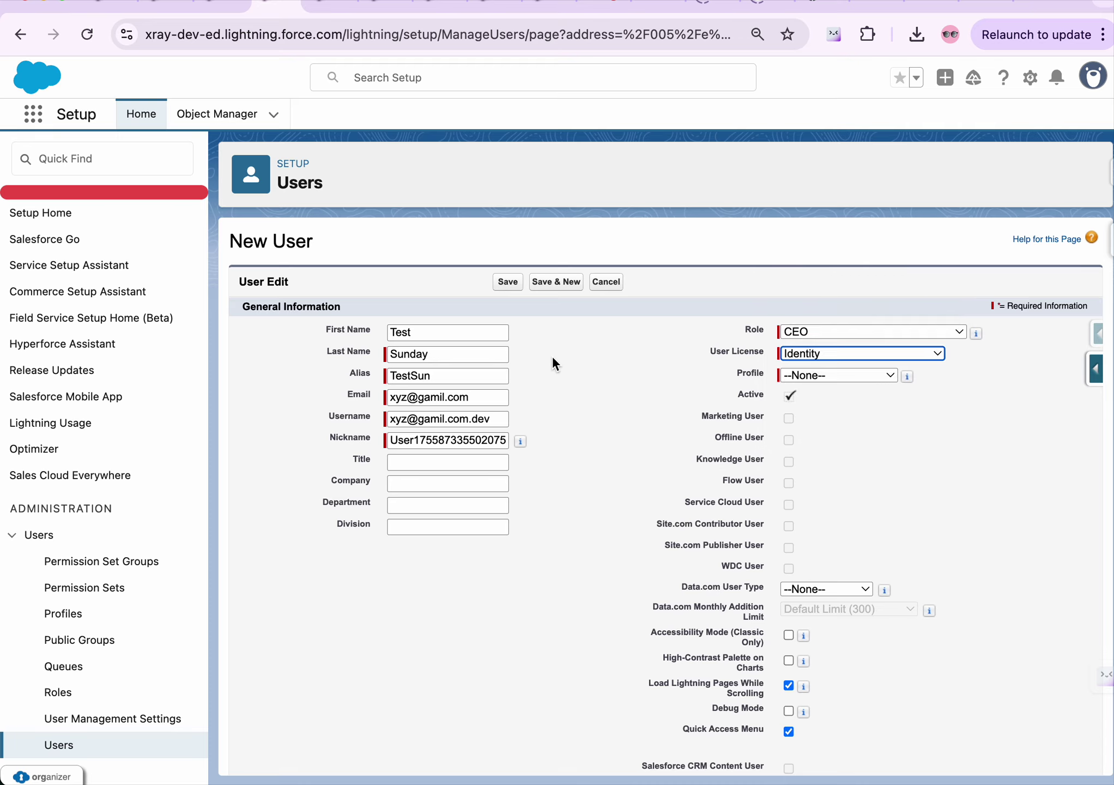
pyautogui.scroll(-2, 641, 393)
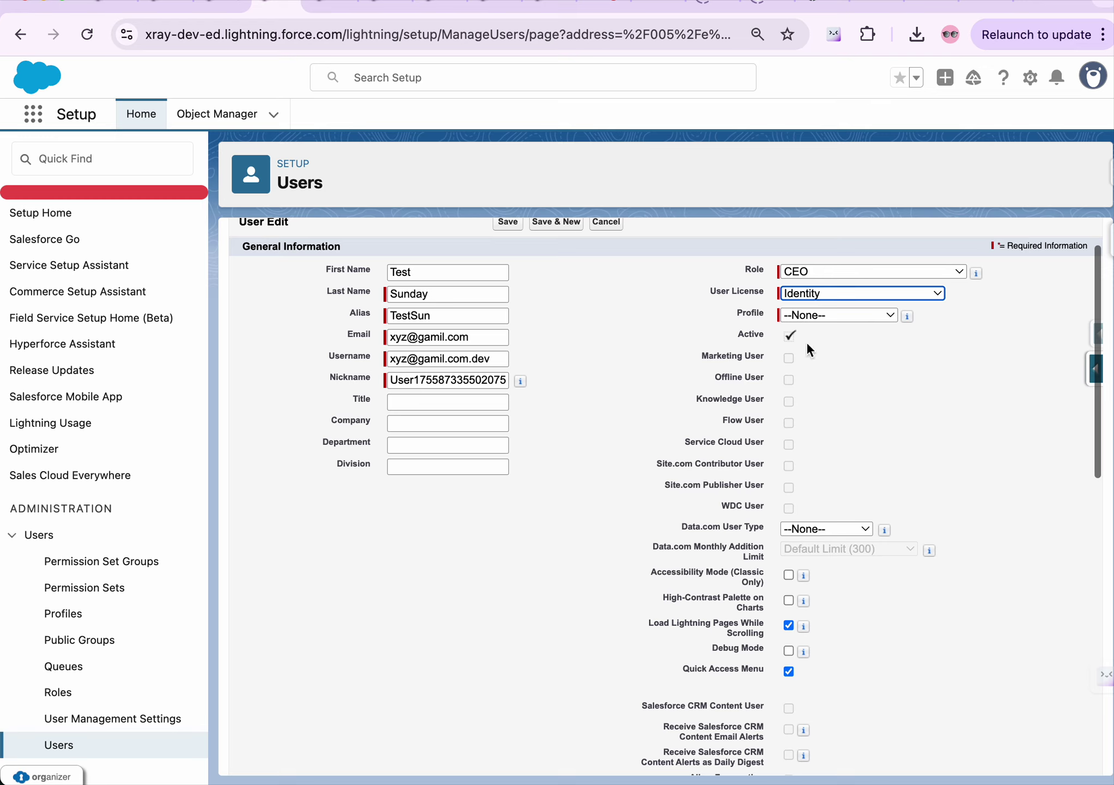
# Try the Anypoint Integration profile while keeping the Identity license
pyautogui.click(841, 316)
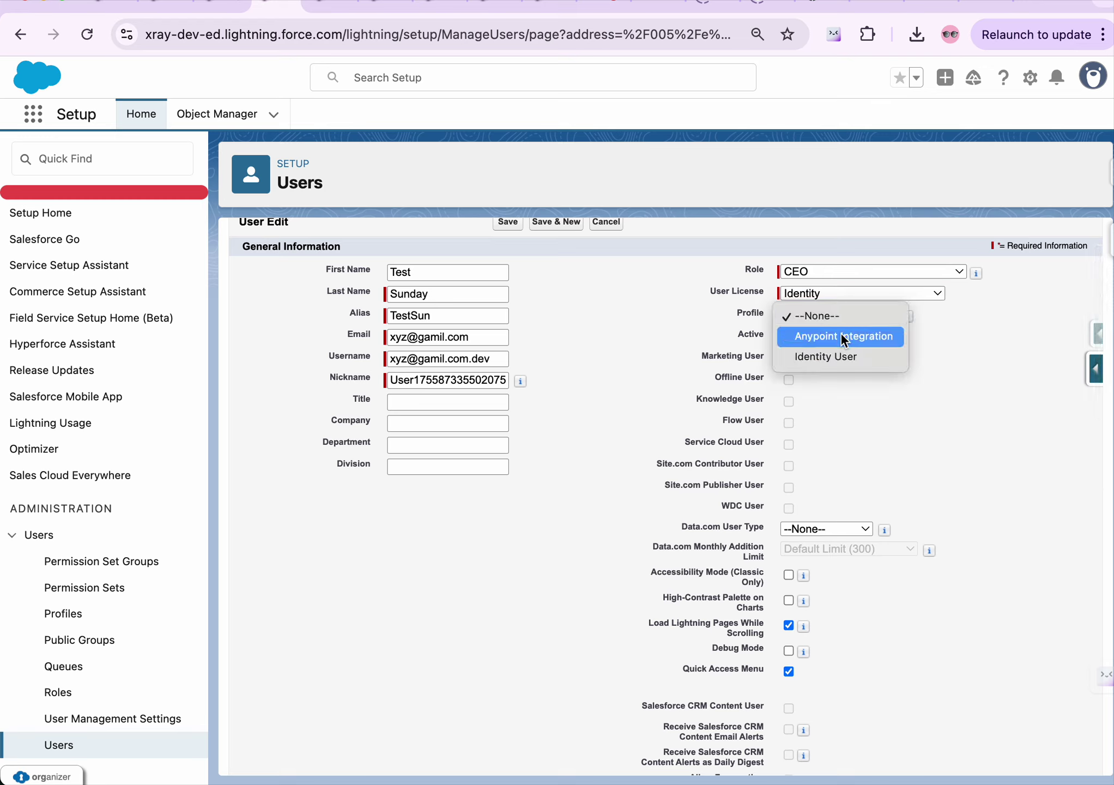
pyautogui.click(844, 337)
pyautogui.click(839, 317)
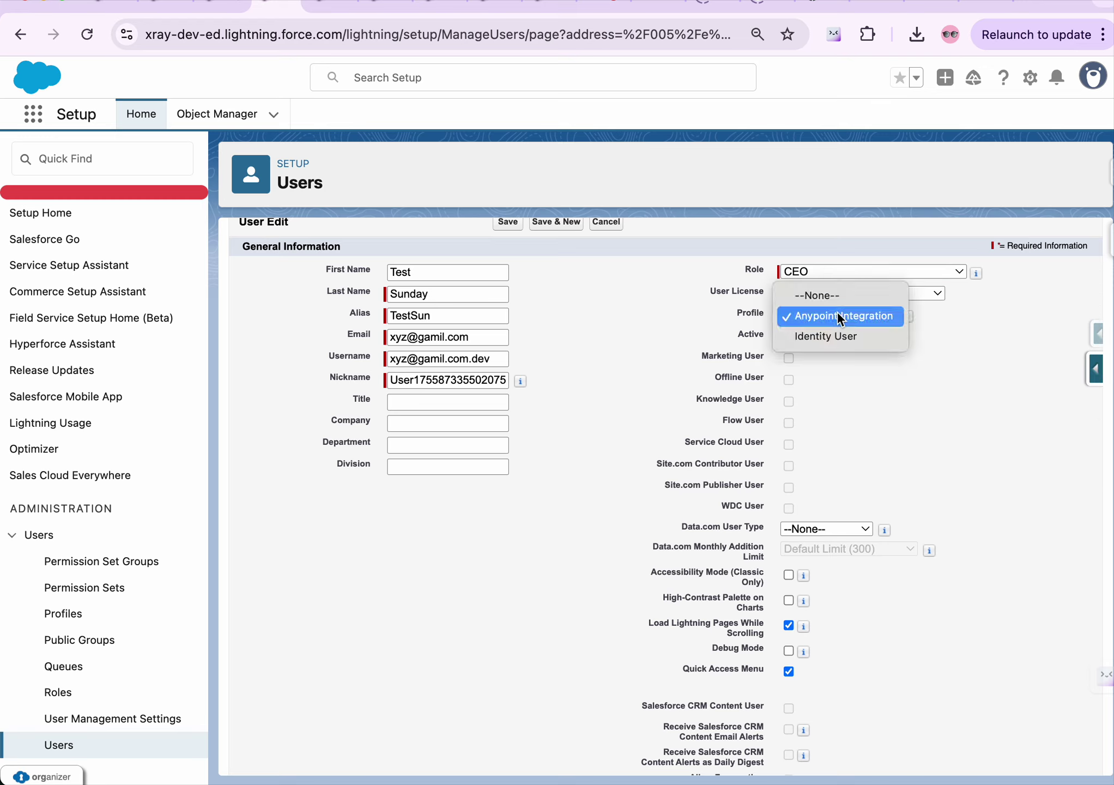
pyautogui.click(841, 319)
pyautogui.click(909, 293)
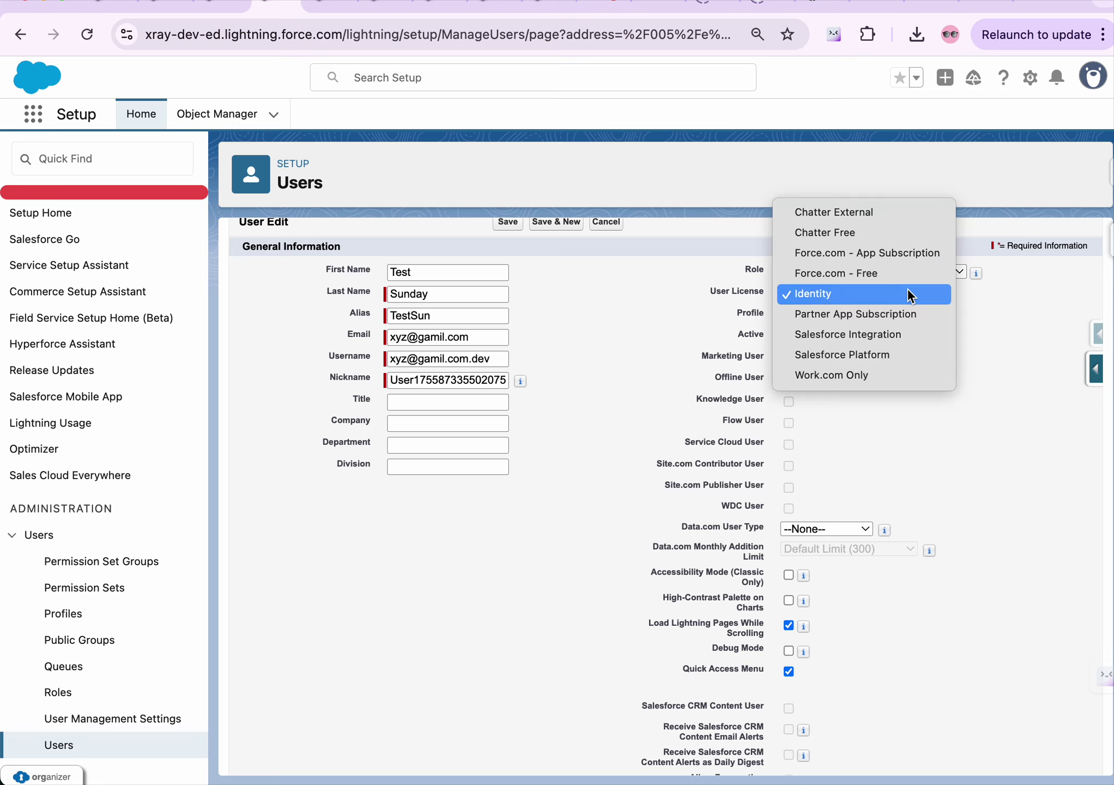
pyautogui.click(908, 294)
pyautogui.click(875, 315)
pyautogui.click(874, 315)
# Switch the license via Salesforce Platform to Chatter Free, with profile Chatter Free User
pyautogui.click(909, 294)
pyautogui.click(892, 357)
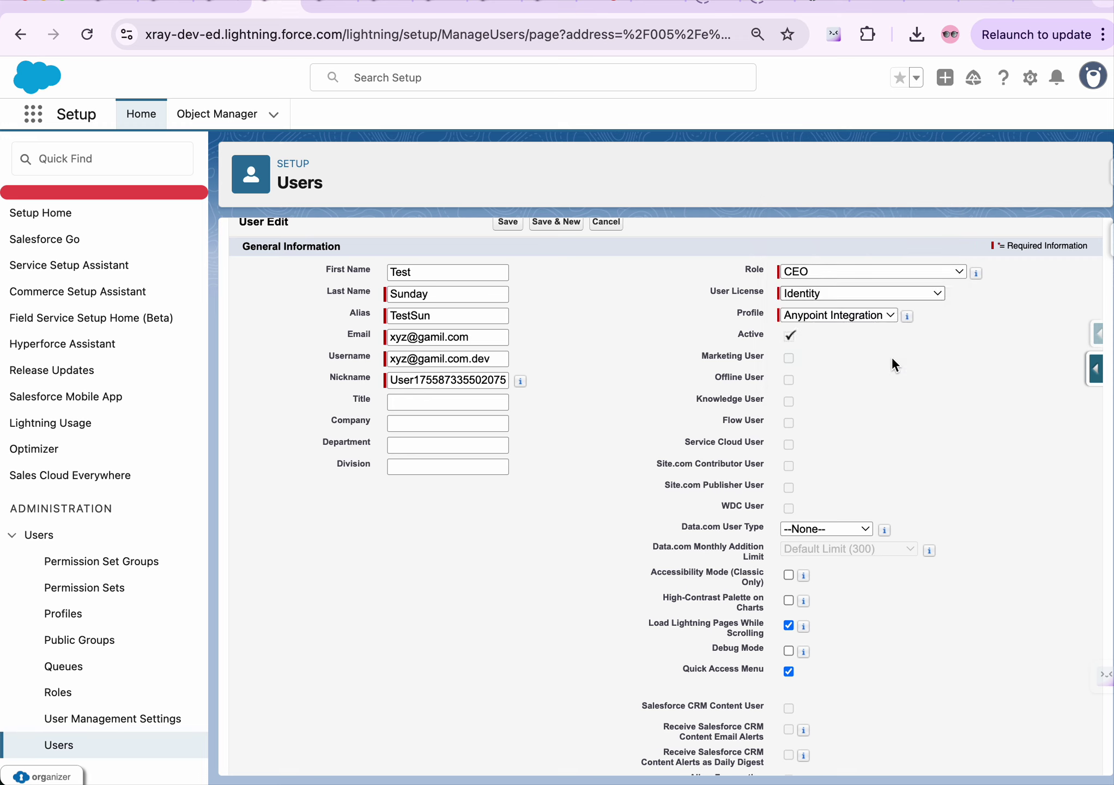
pyautogui.click(872, 315)
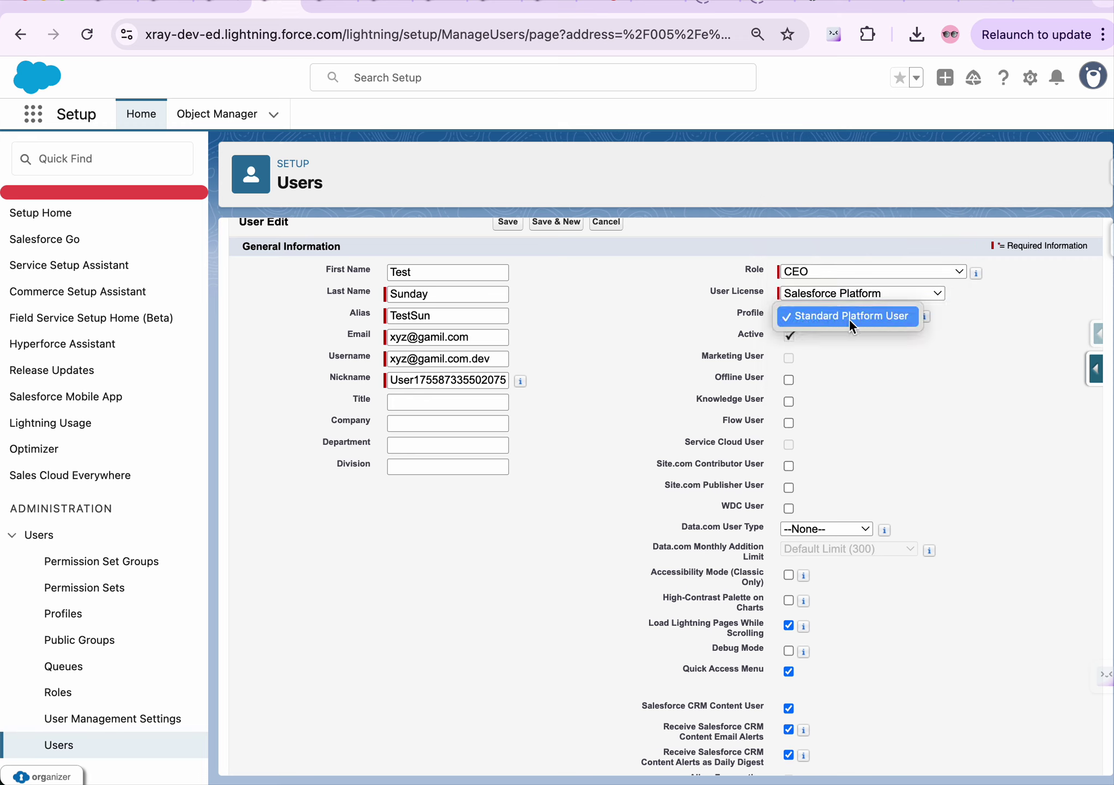
pyautogui.click(848, 318)
pyautogui.click(878, 294)
pyautogui.click(861, 172)
pyautogui.click(853, 316)
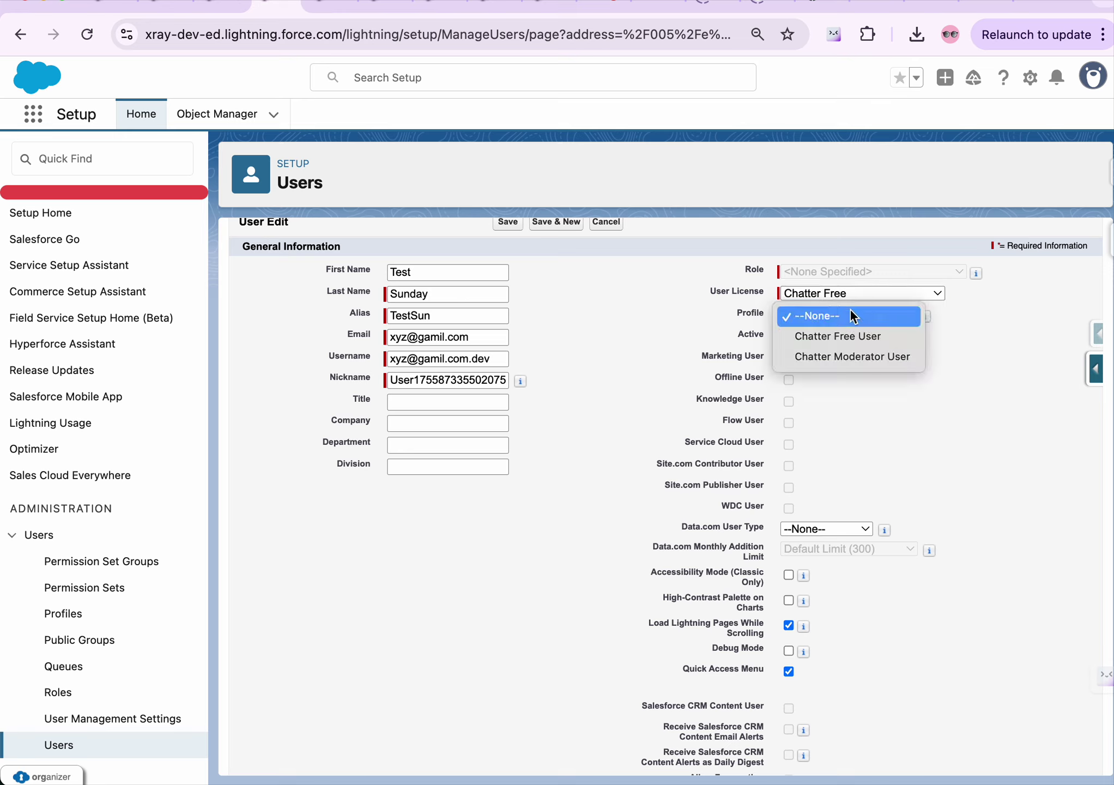
pyautogui.click(846, 331)
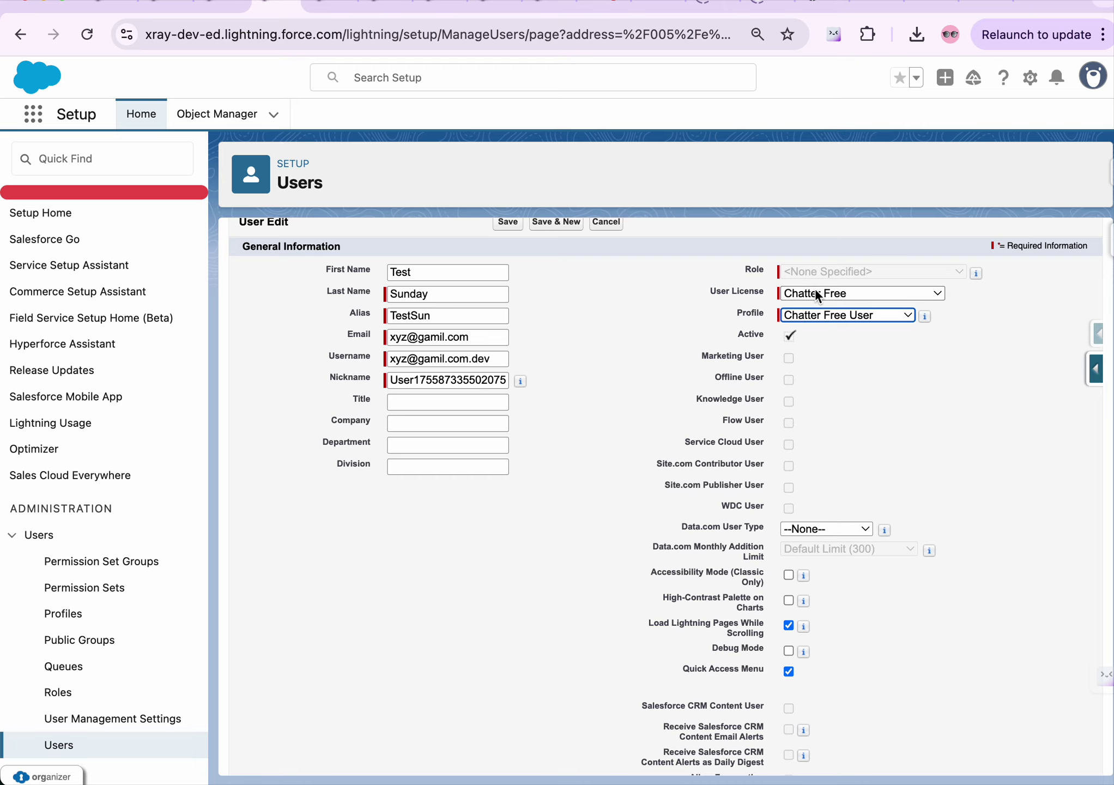
pyautogui.scroll(-1, 824, 361)
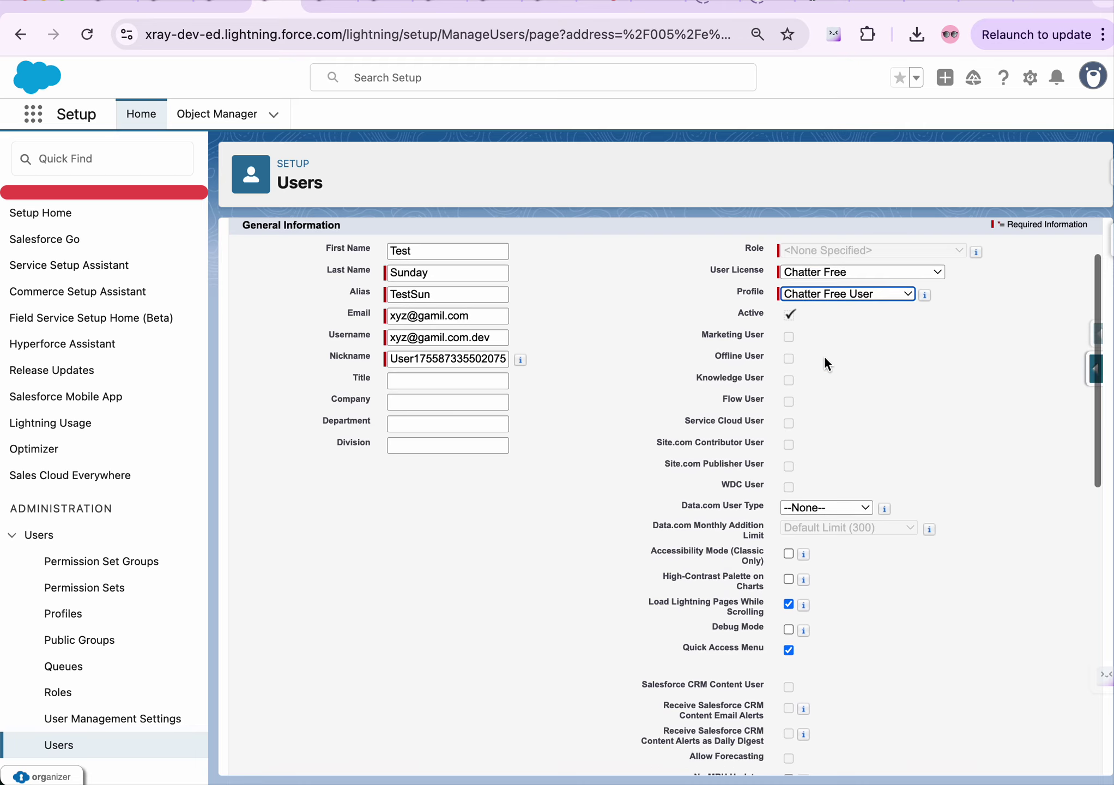
pyautogui.scroll(3, 824, 361)
pyautogui.scroll(-5, 826, 363)
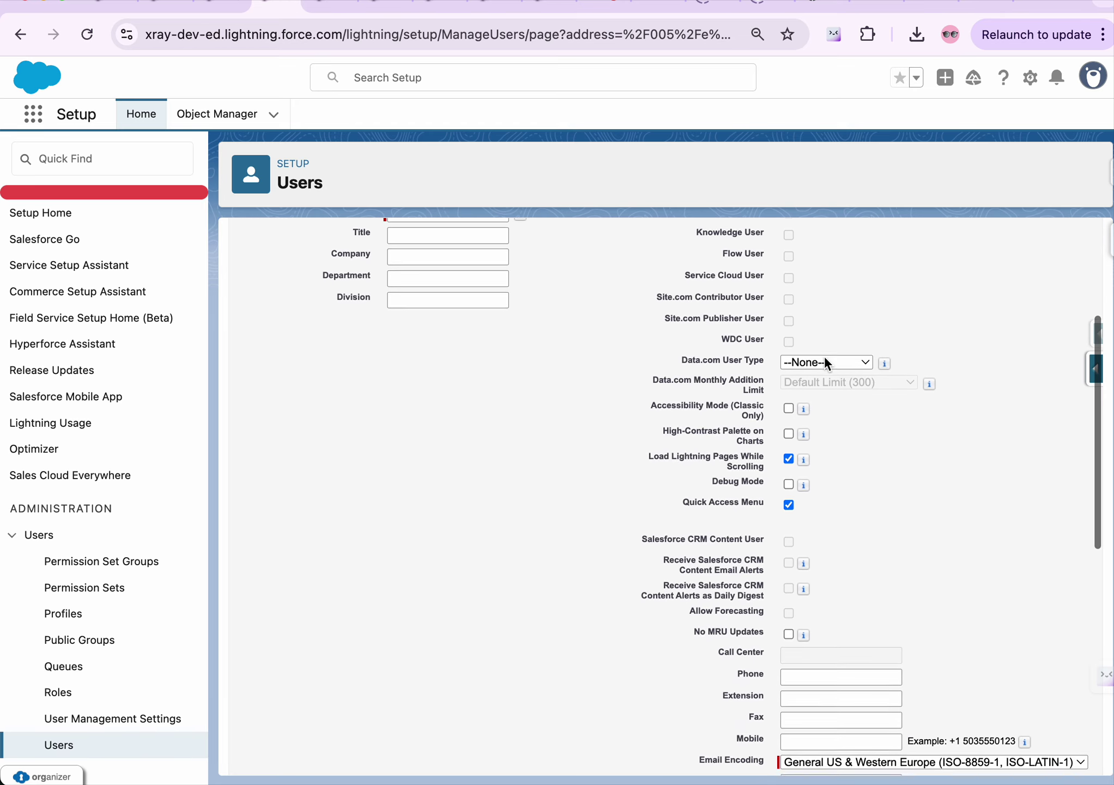
pyautogui.scroll(4, 825, 363)
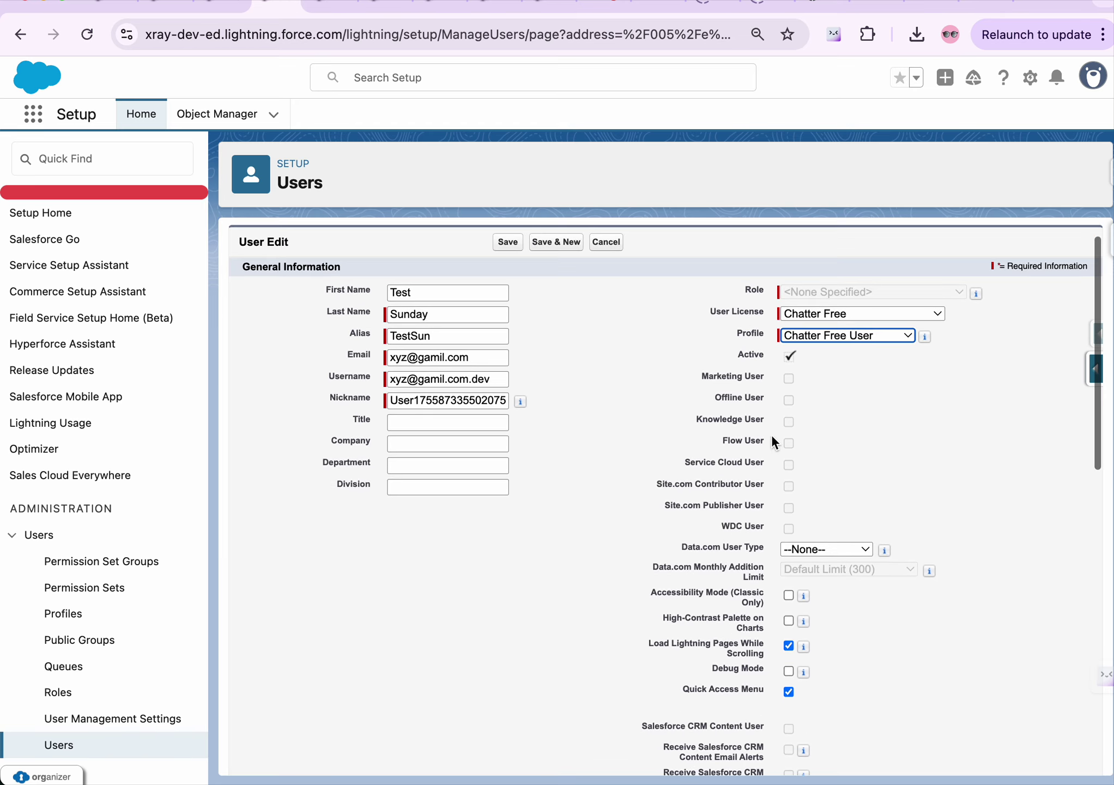
pyautogui.scroll(-4, 768, 494)
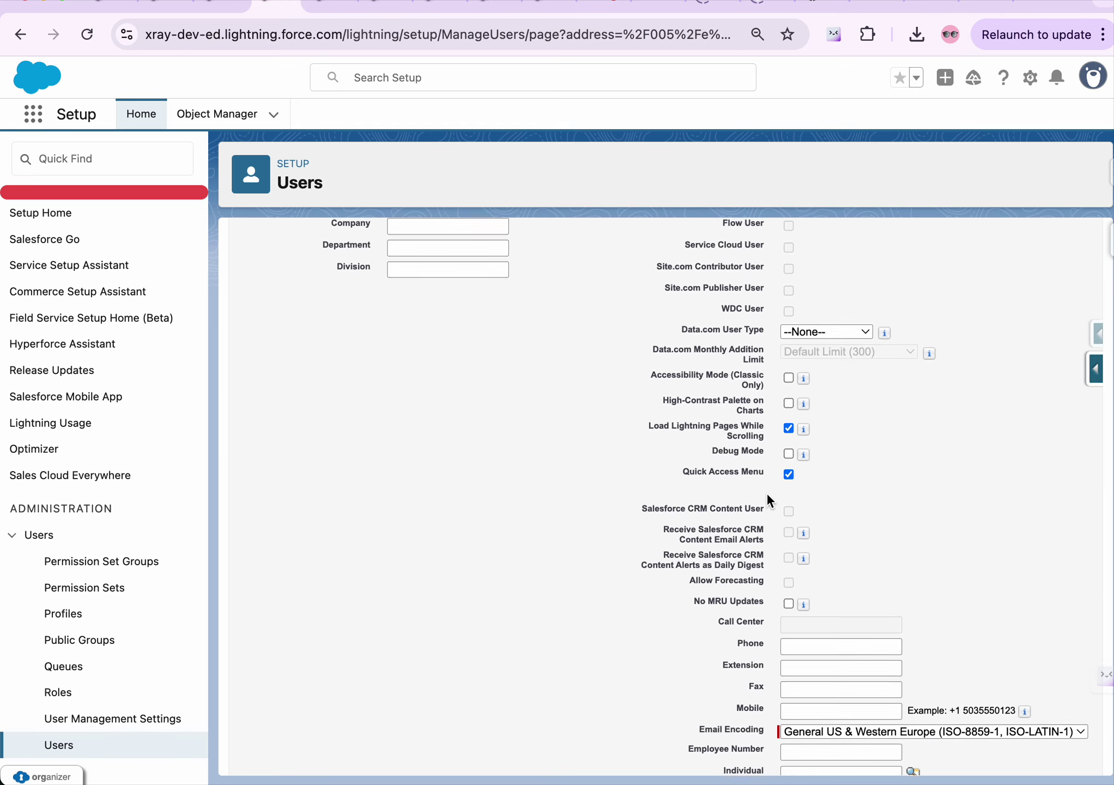
pyautogui.scroll(3, 768, 501)
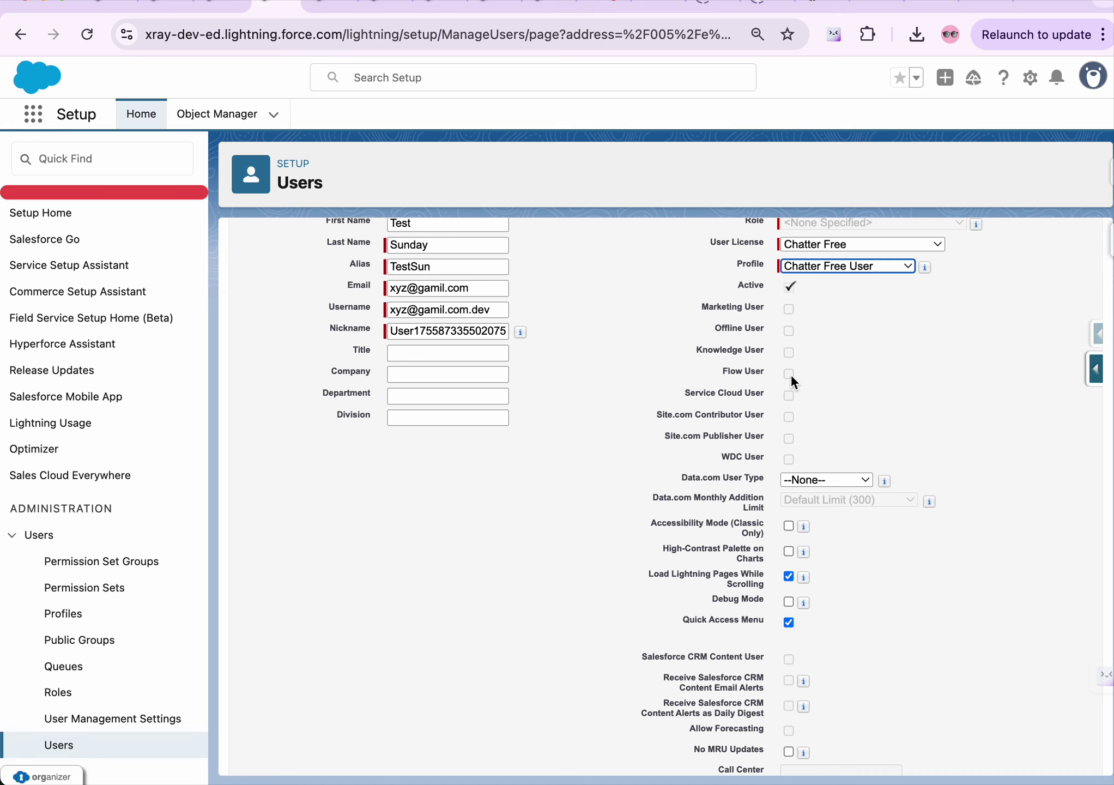
pyautogui.scroll(-1, 793, 381)
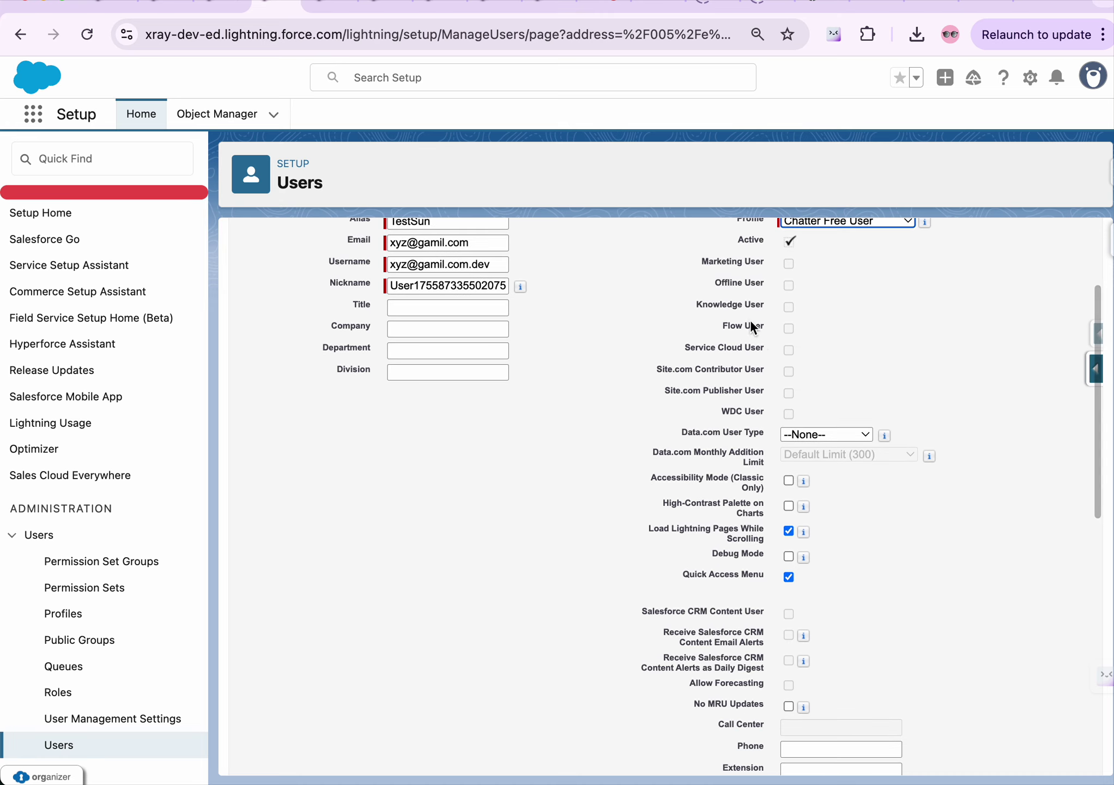
pyautogui.scroll(-1, 709, 360)
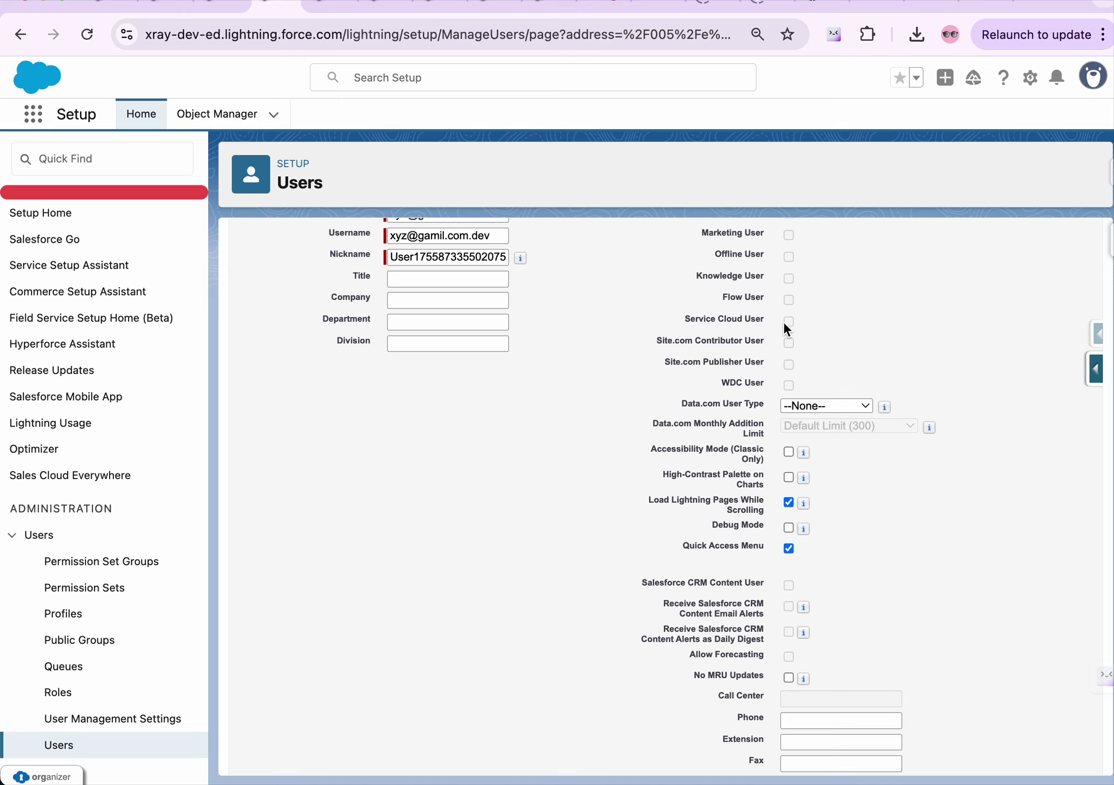
pyautogui.scroll(-1, 742, 324)
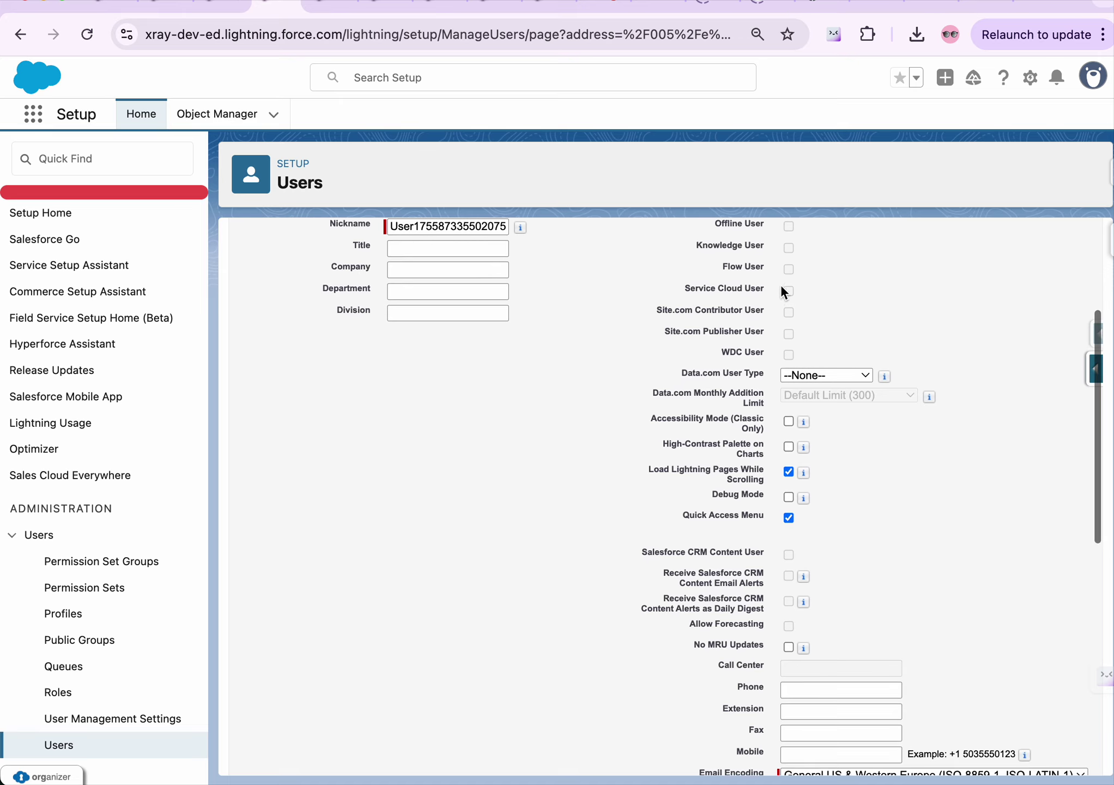
pyautogui.scroll(-1, 750, 340)
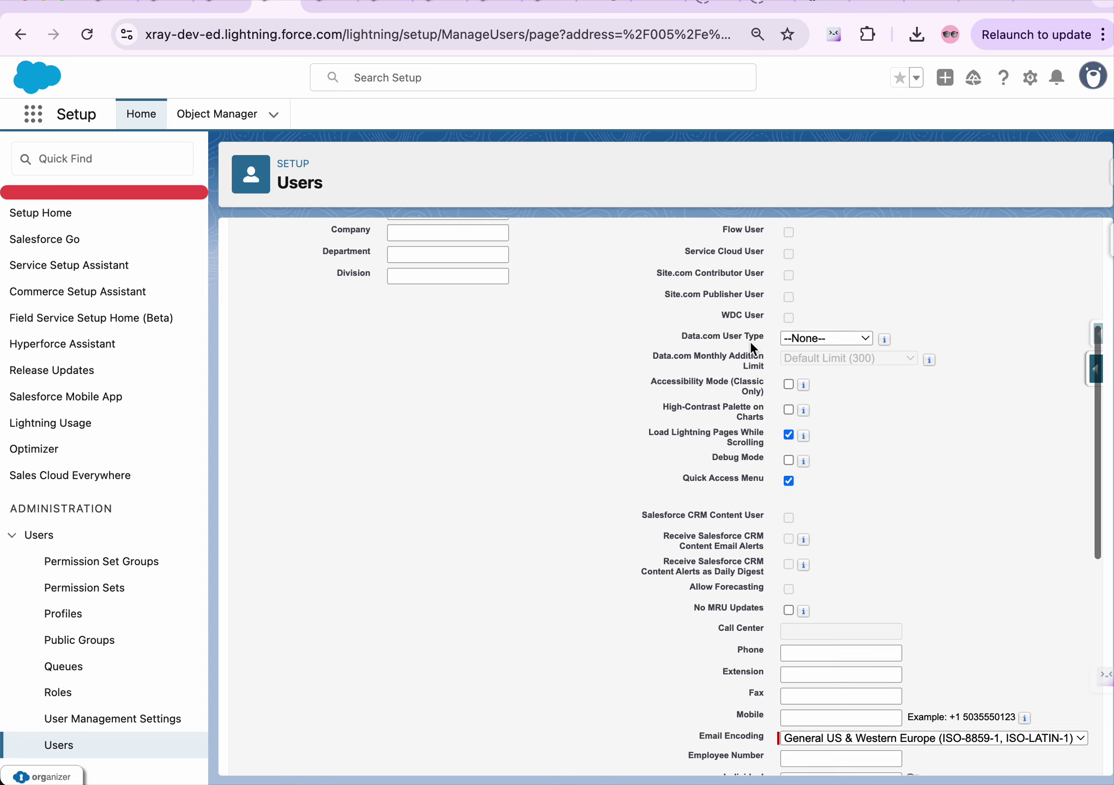
pyautogui.scroll(-1, 723, 402)
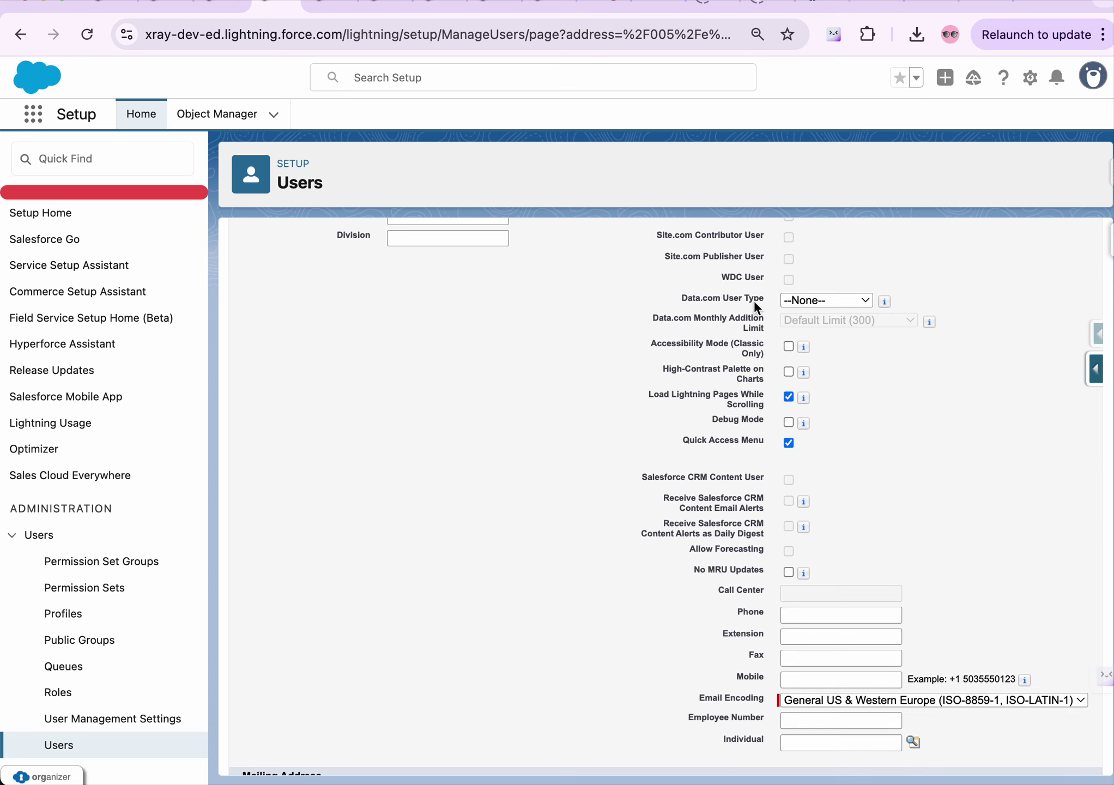
pyautogui.click(807, 300)
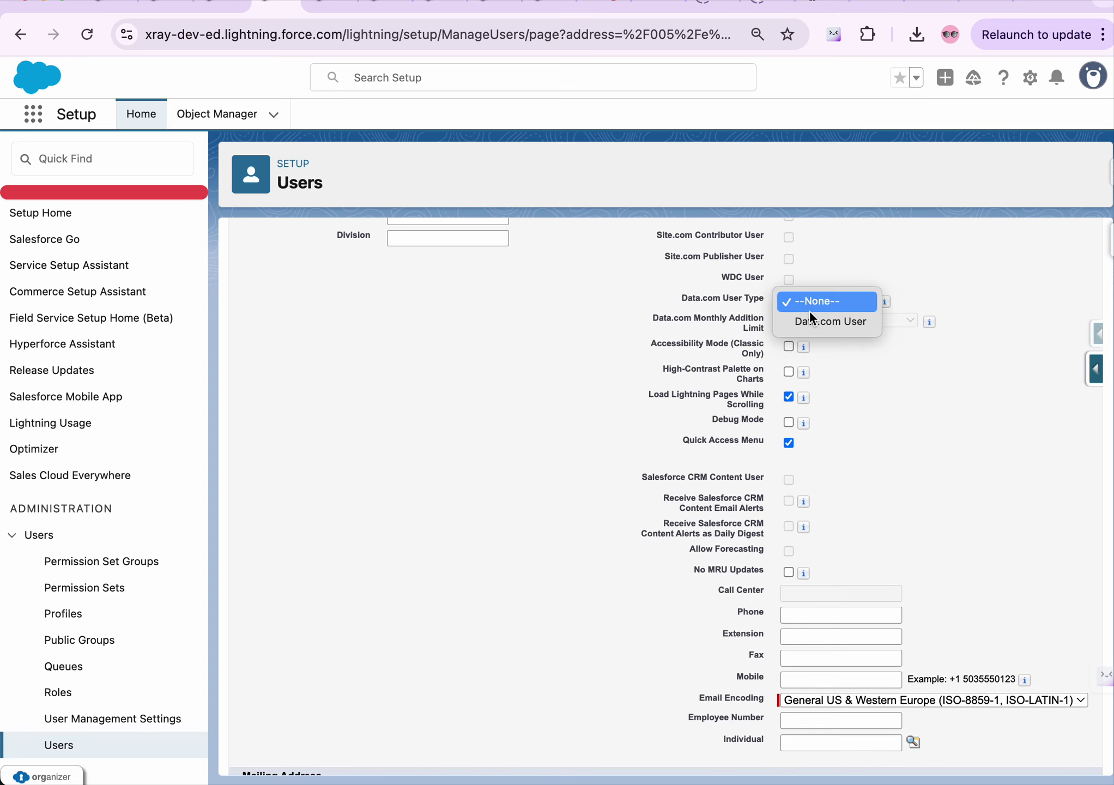
pyautogui.click(863, 372)
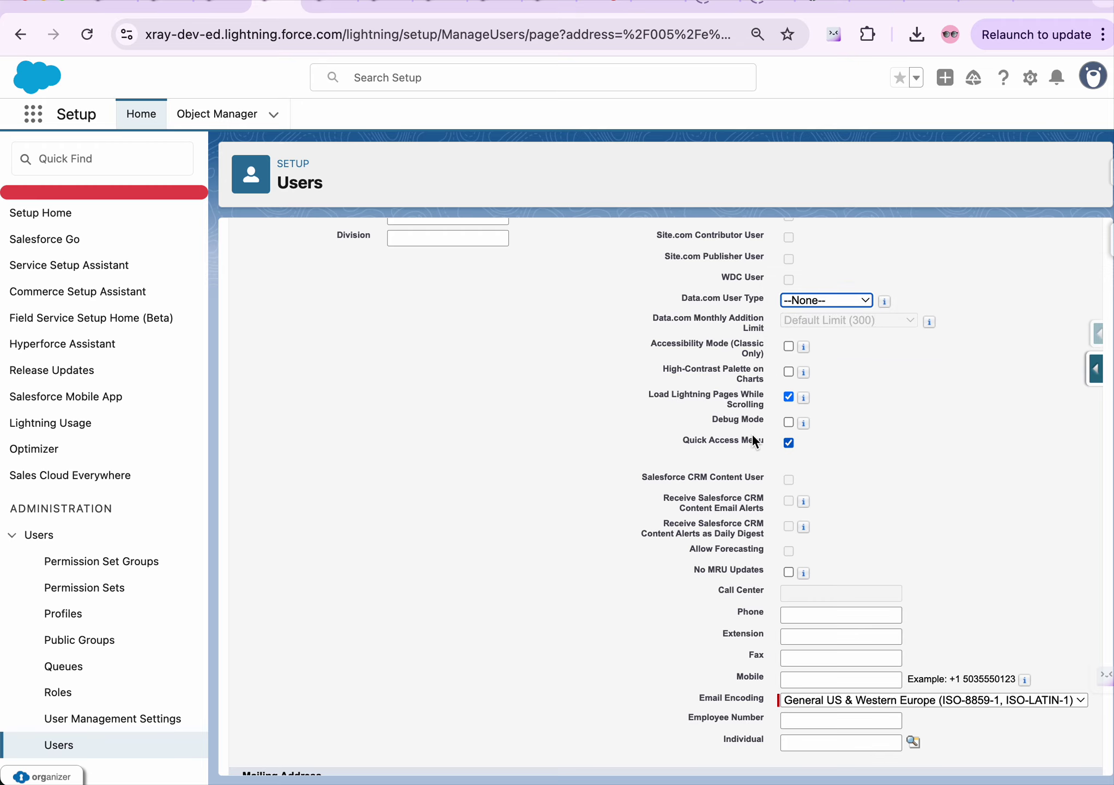
pyautogui.scroll(-3, 753, 439)
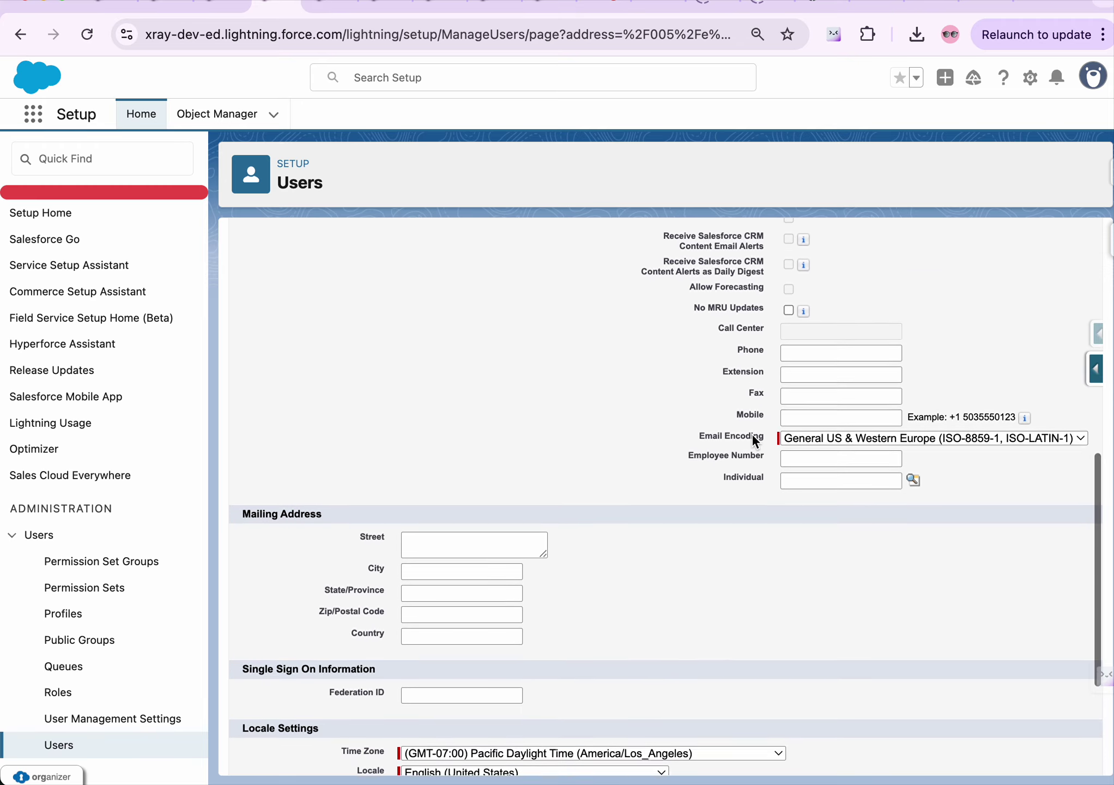
pyautogui.scroll(10, 752, 434)
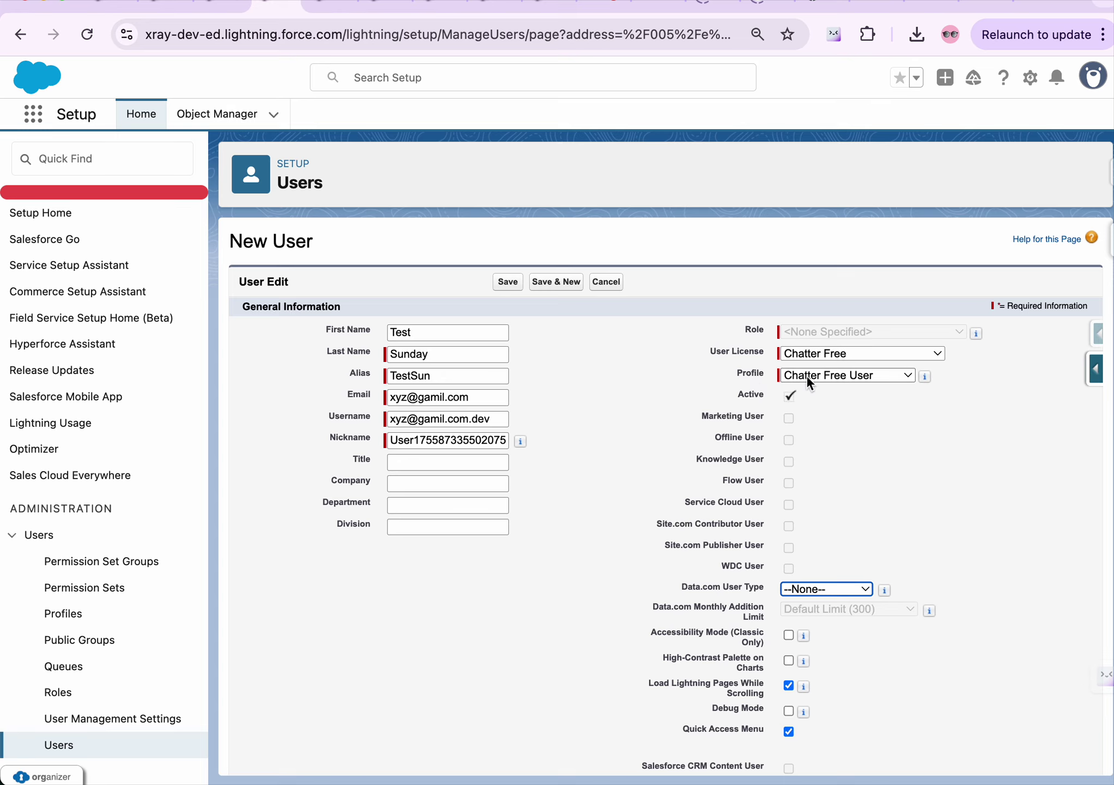
pyautogui.scroll(-6, 837, 427)
pyautogui.scroll(-5, 838, 425)
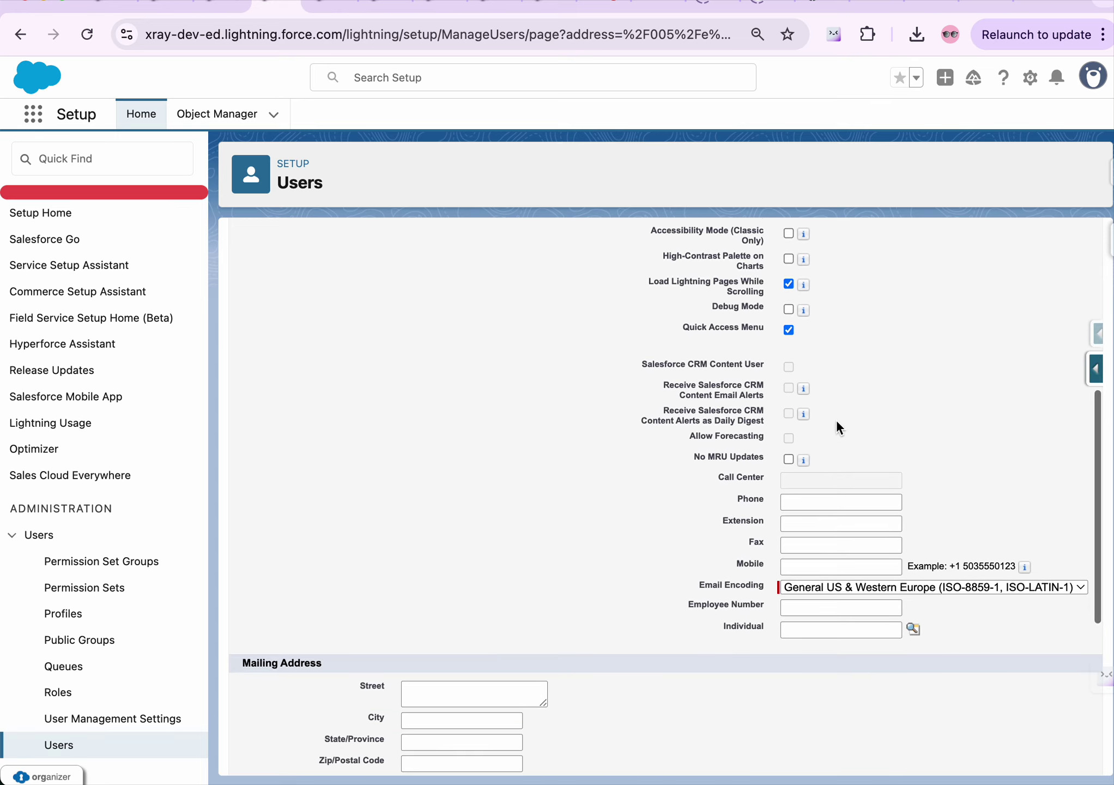
pyautogui.scroll(-4, 837, 420)
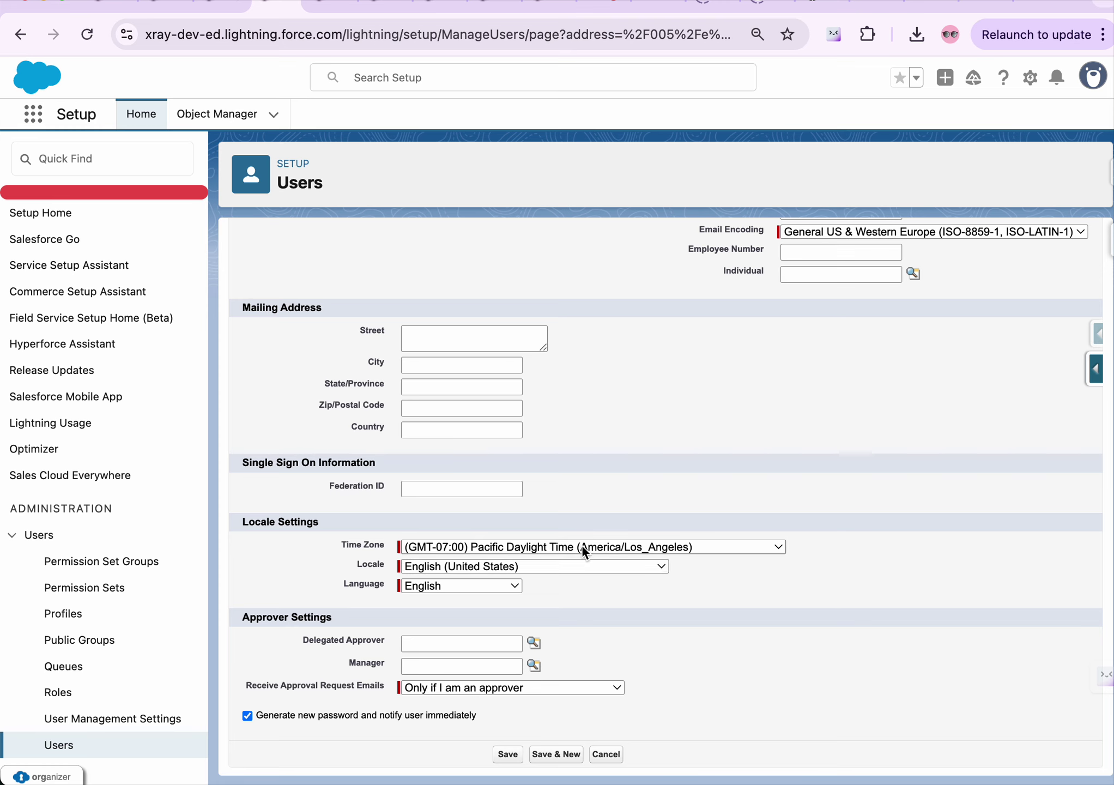
# Set the new user's locale to Hindi (India)
pyautogui.click(562, 567)
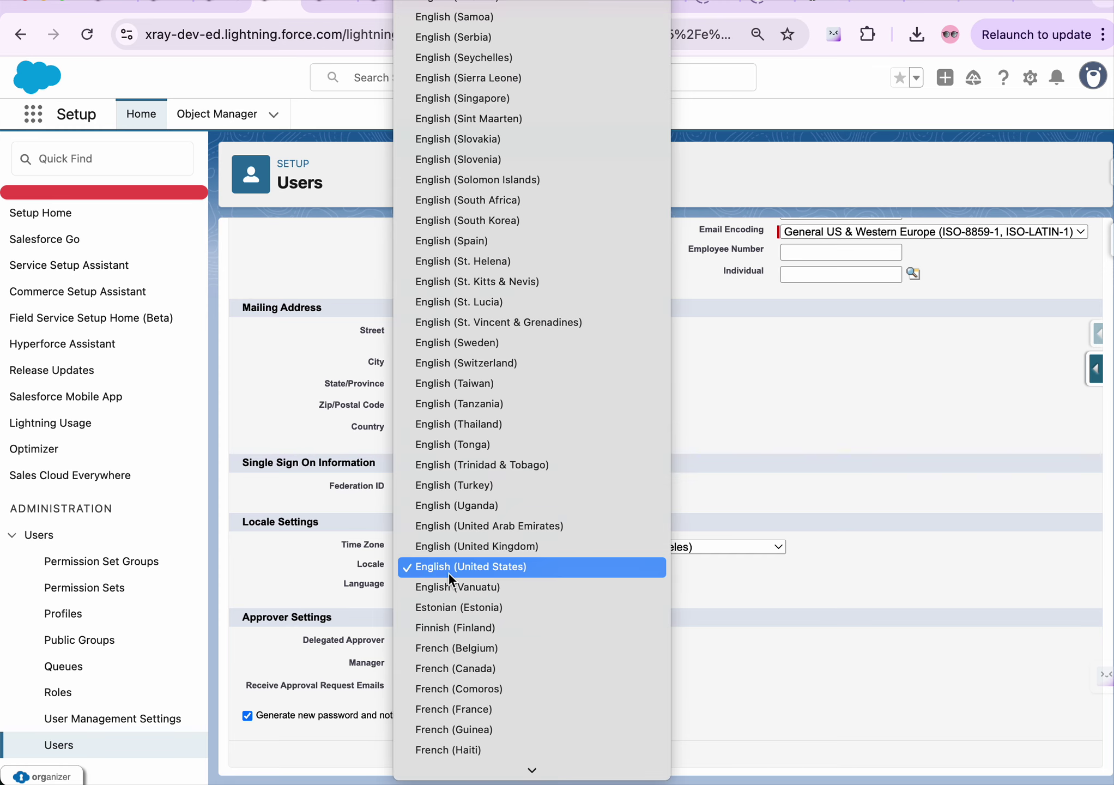
pyautogui.scroll(10, 513, 374)
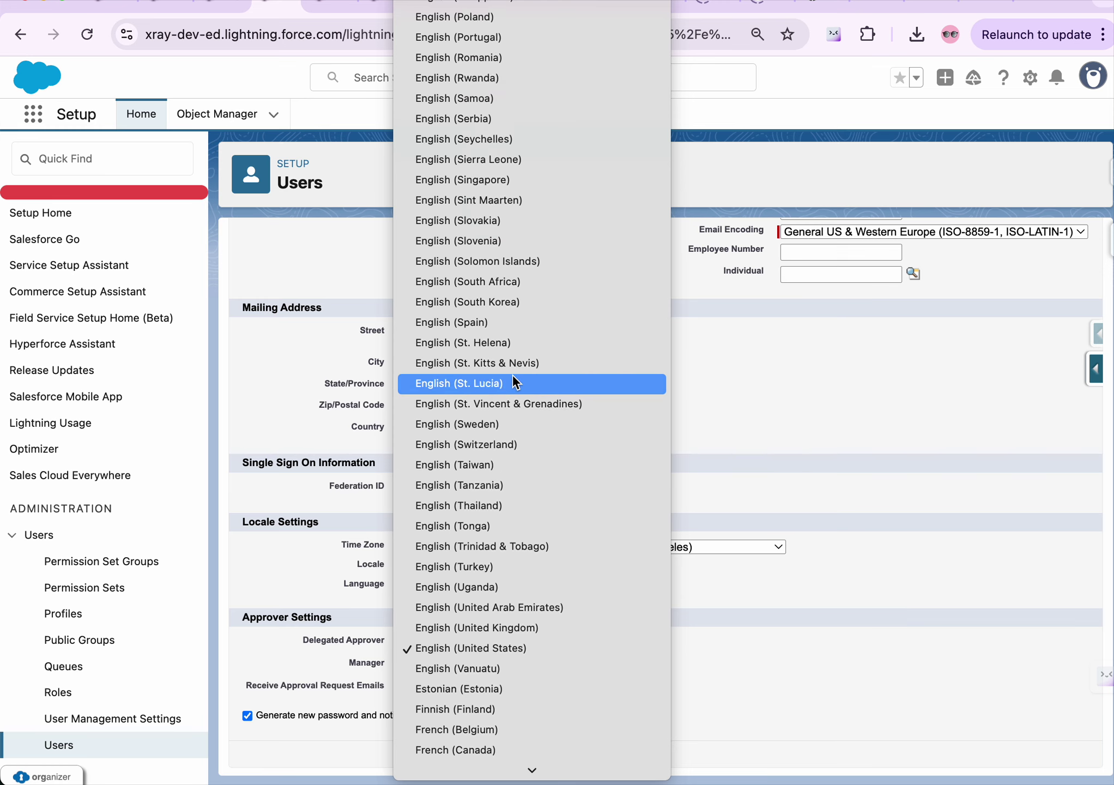
pyautogui.scroll(20, 512, 374)
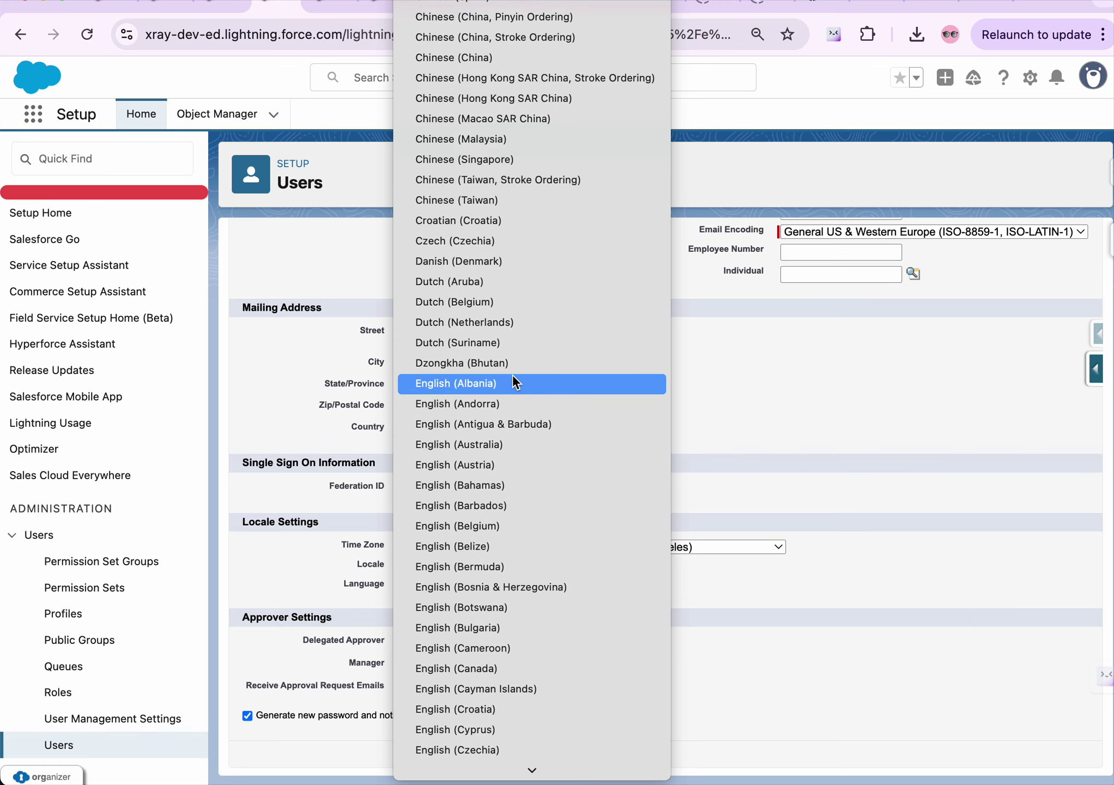
pyautogui.press('i')
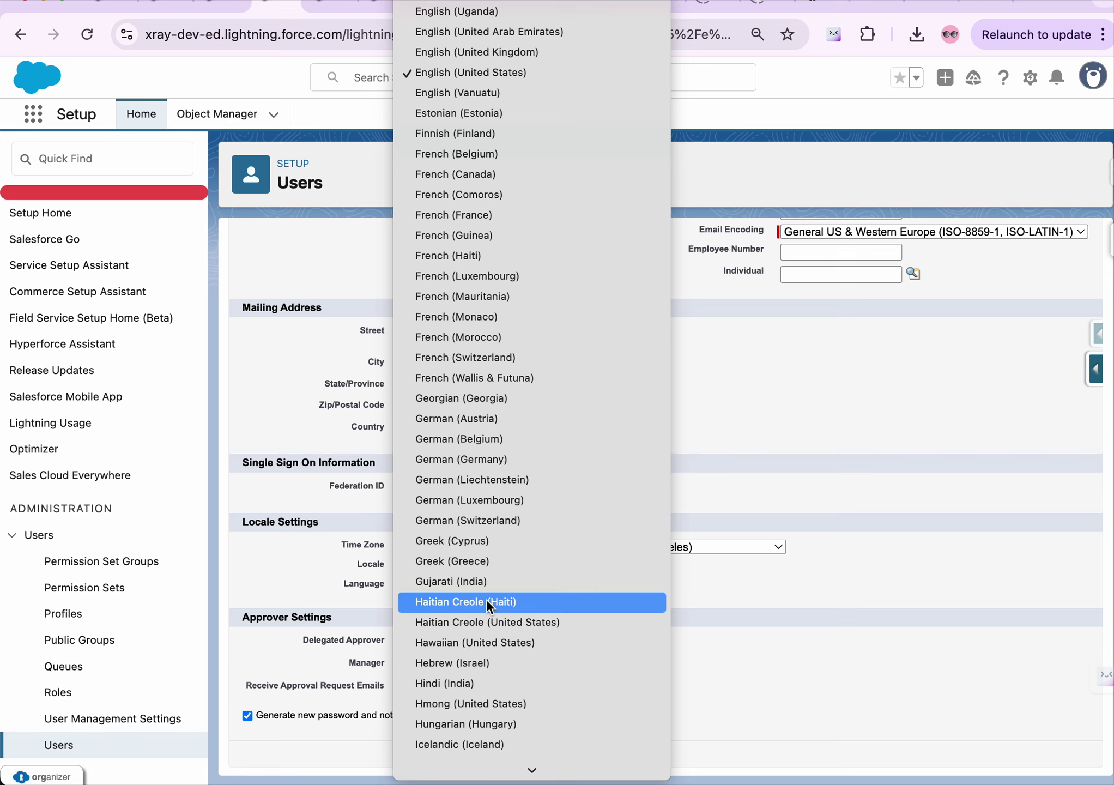
pyautogui.scroll(-4, 487, 599)
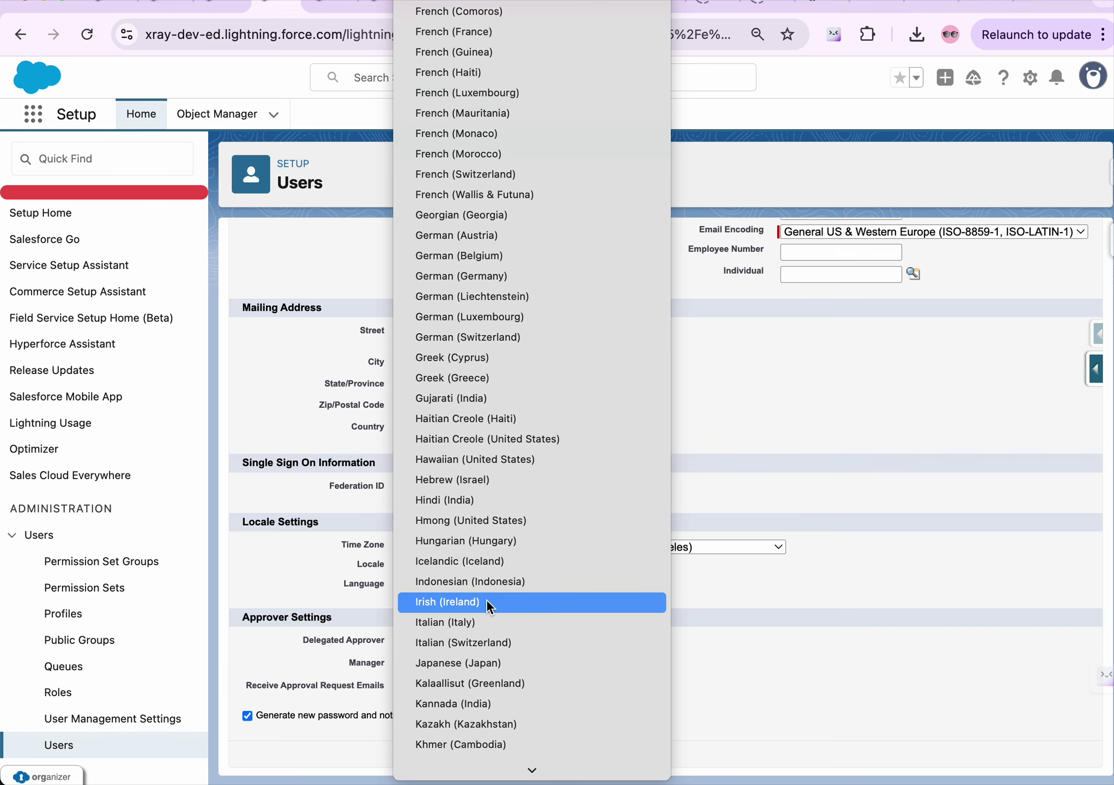
pyautogui.press('k')
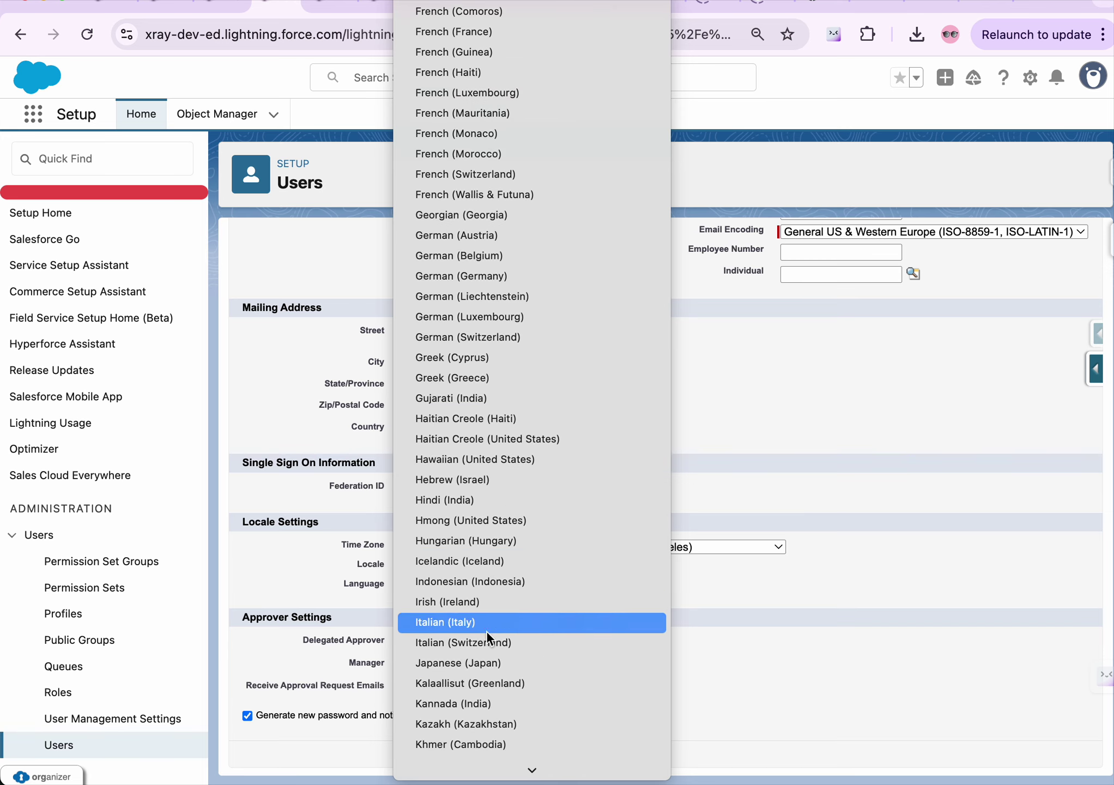
pyautogui.scroll(-4, 490, 686)
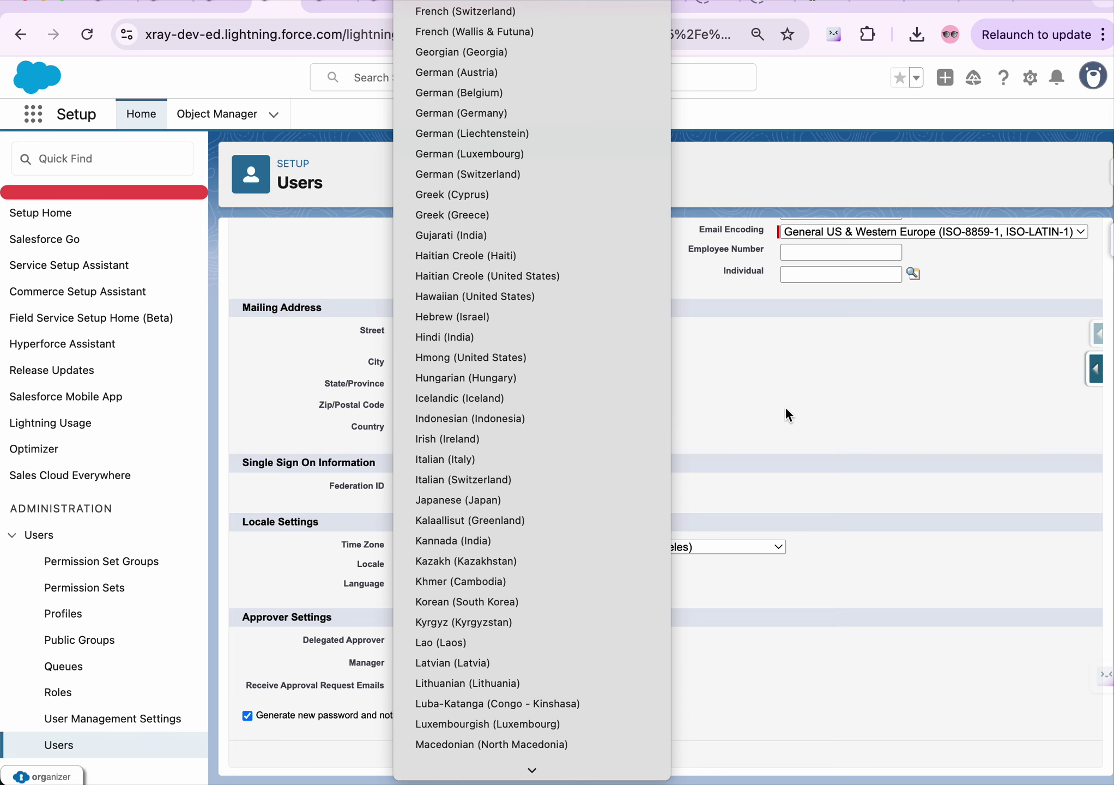
pyautogui.click(481, 338)
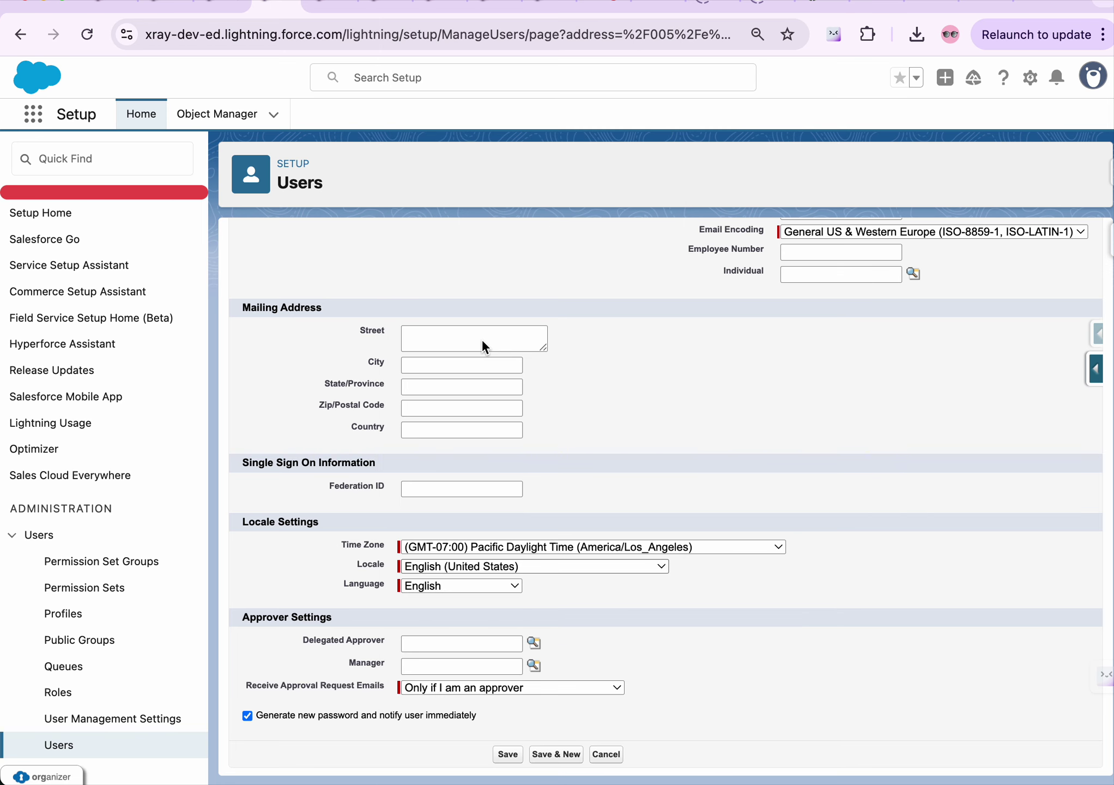
# Set the time zone to (GMT+05:30) India Standard Time (Asia/Kolkata), replacing East Timor Time
pyautogui.click(529, 546)
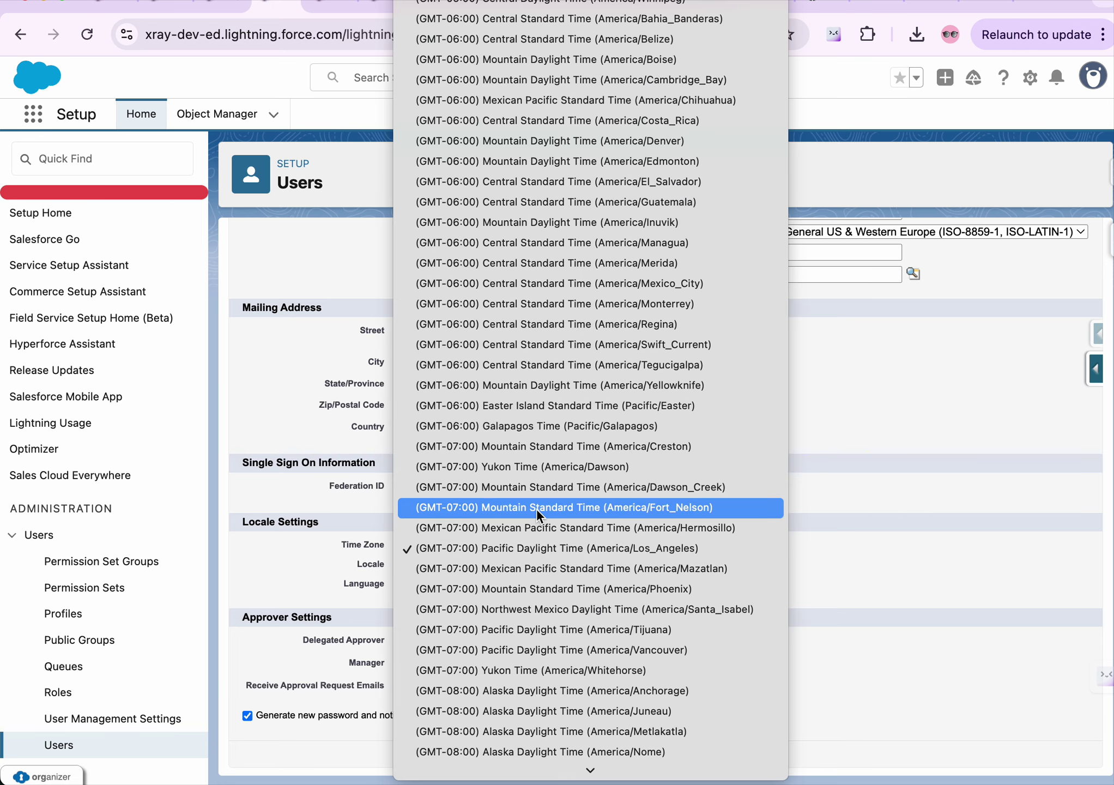
pyautogui.scroll(20, 537, 509)
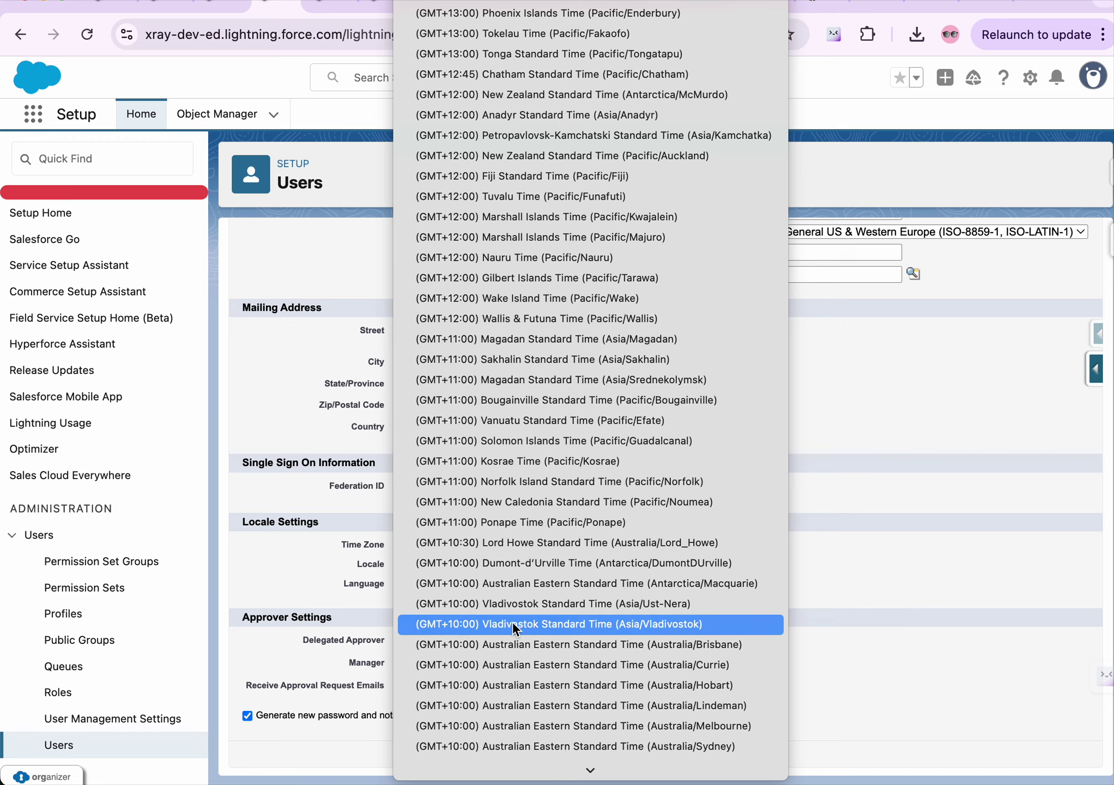
pyautogui.click(586, 751)
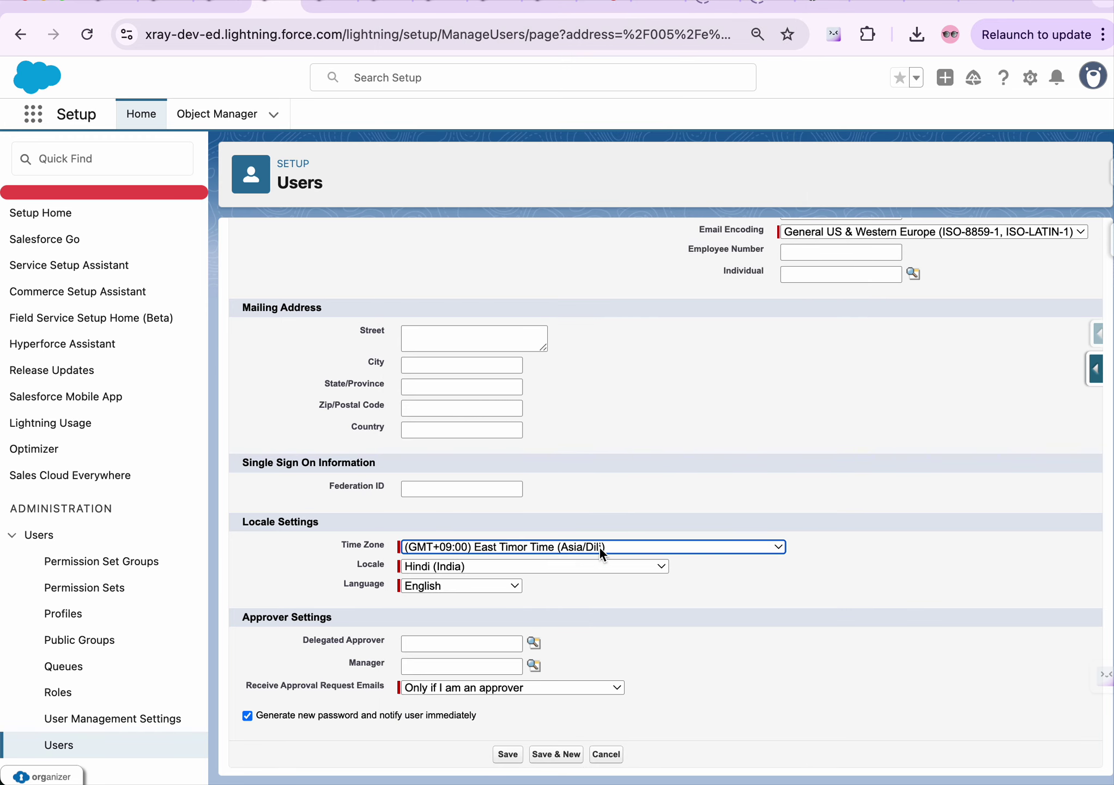
pyautogui.click(606, 545)
pyautogui.scroll(-10, 598, 655)
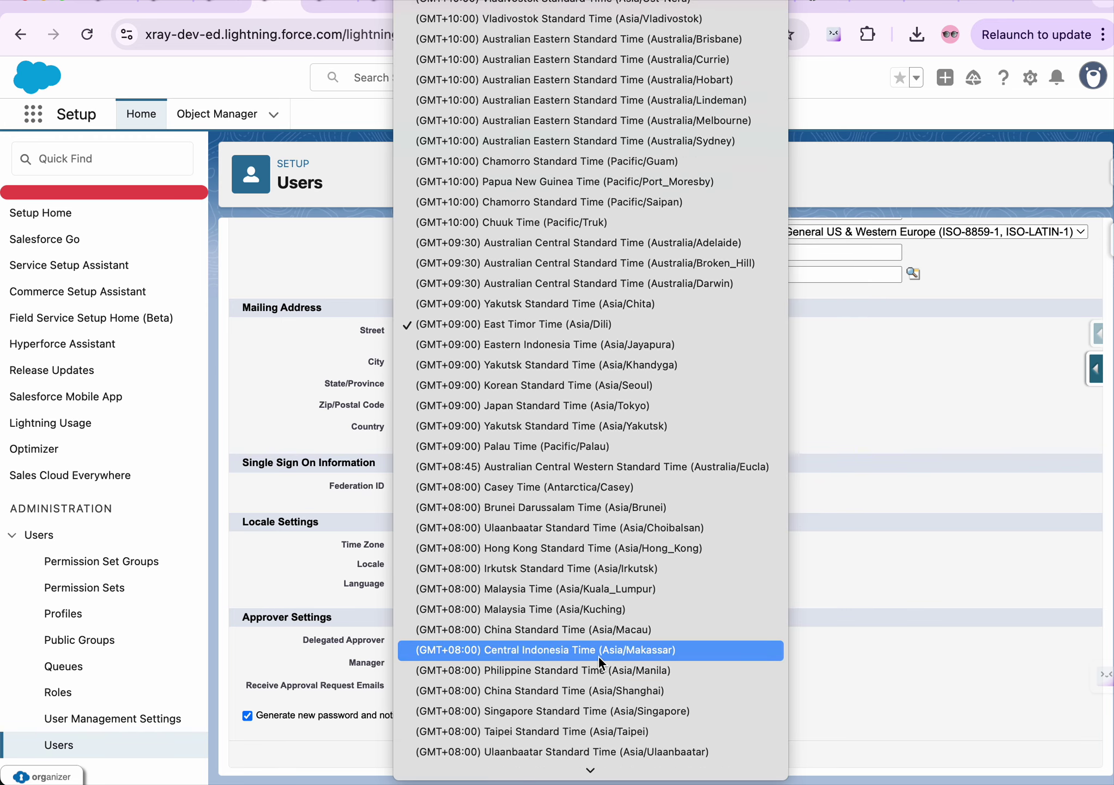
pyautogui.scroll(-1, 598, 655)
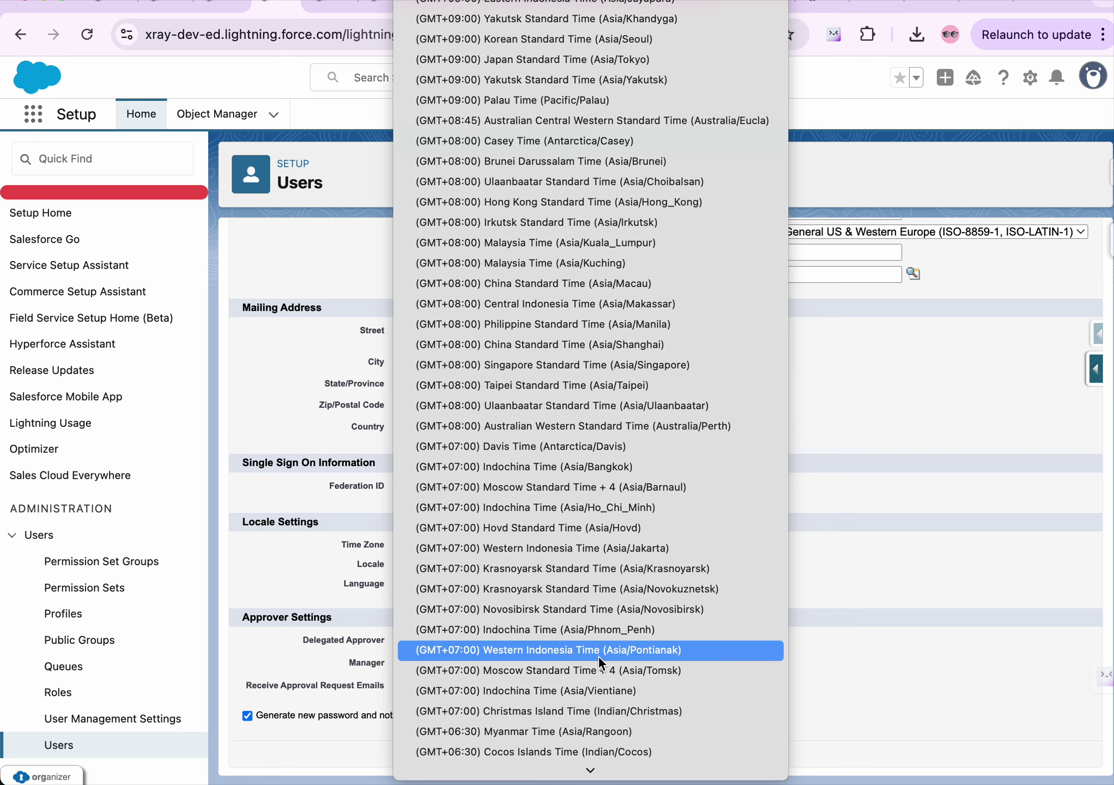
pyautogui.scroll(-10, 559, 588)
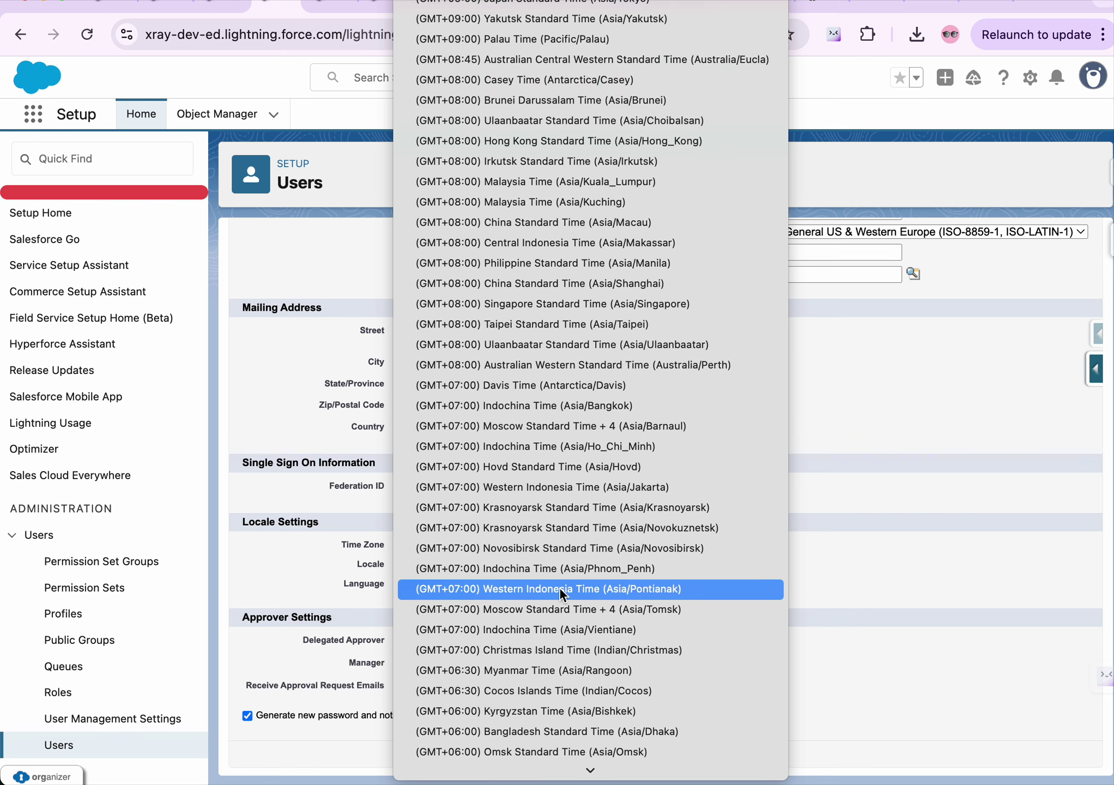
pyautogui.scroll(-2, 560, 588)
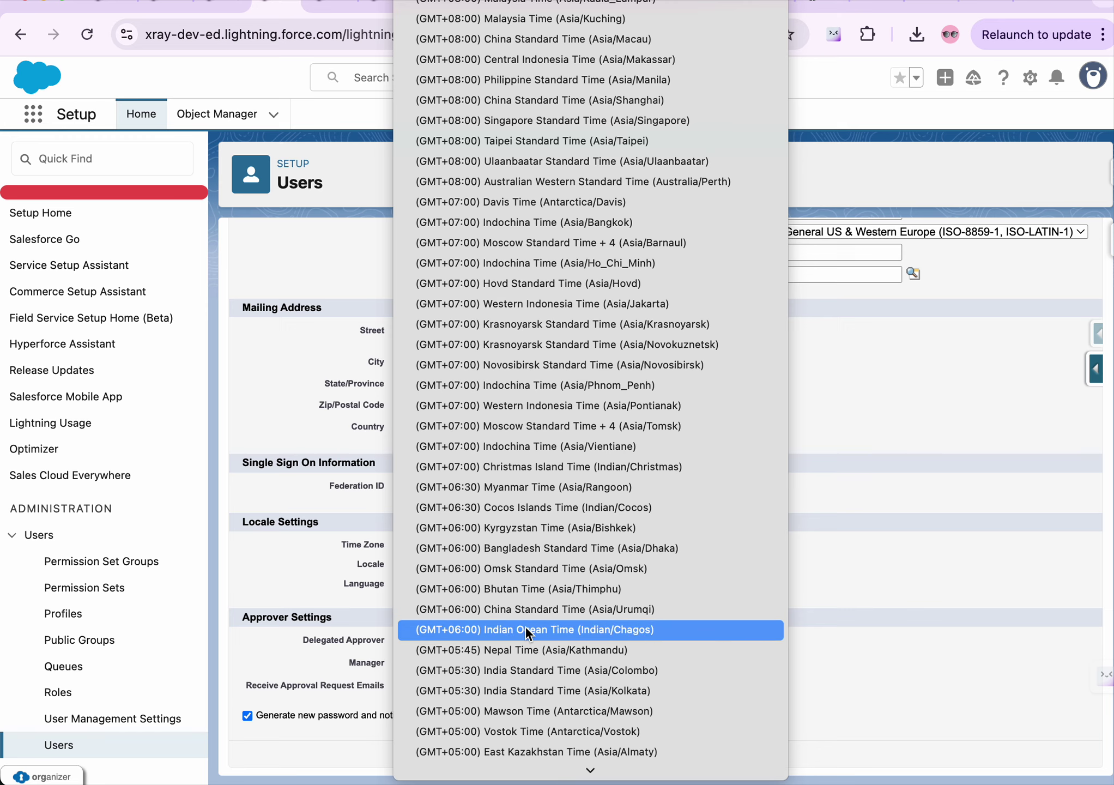
pyautogui.click(530, 690)
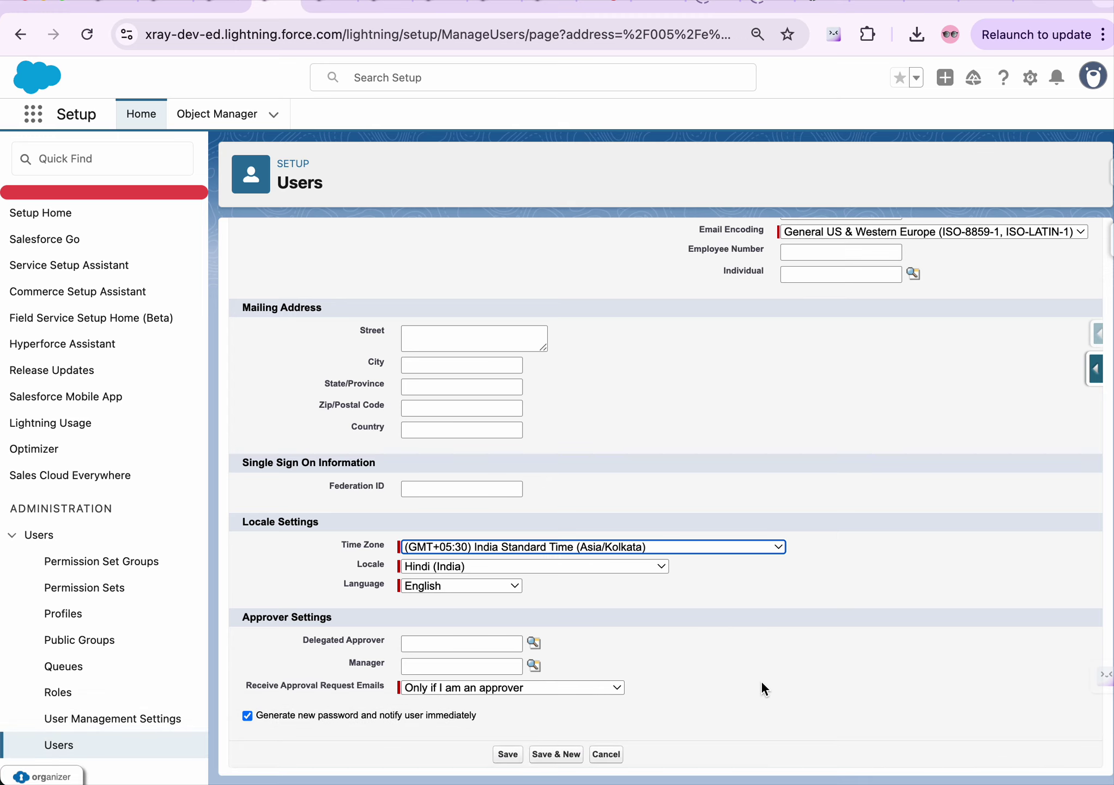
# Change the locale from Hindi (India) to English (India), keeping English as language
pyautogui.click(479, 563)
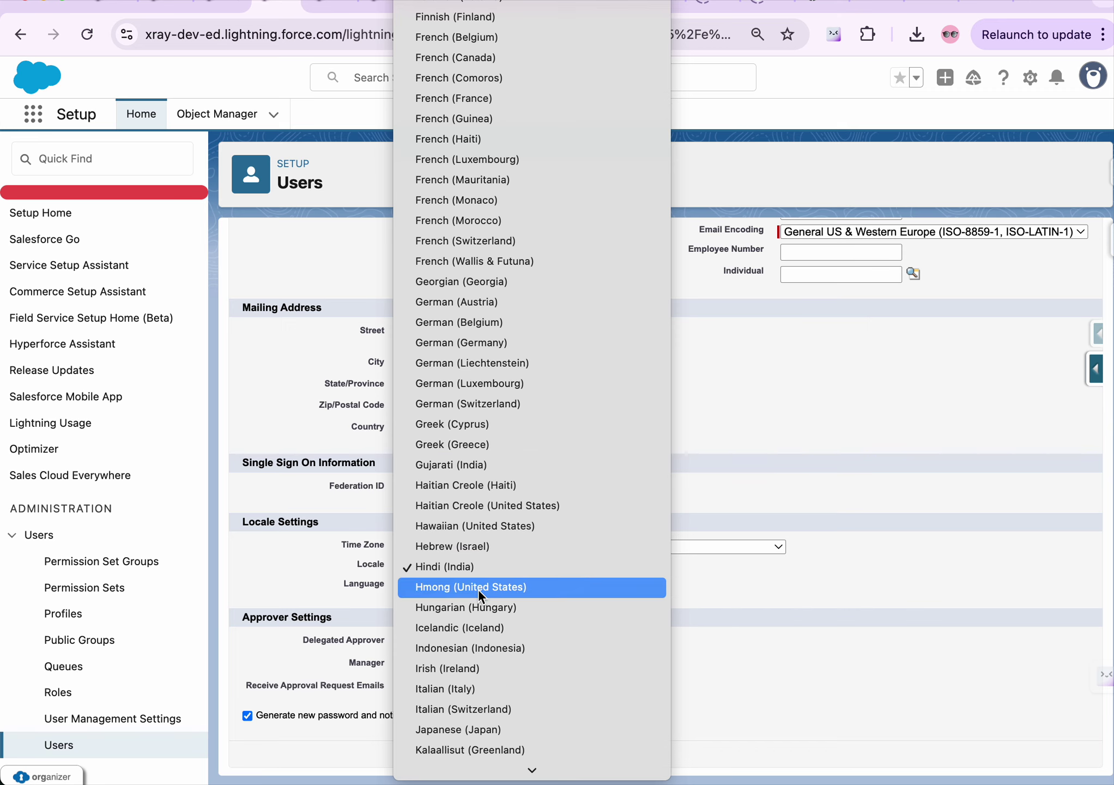
pyautogui.scroll(-6, 478, 588)
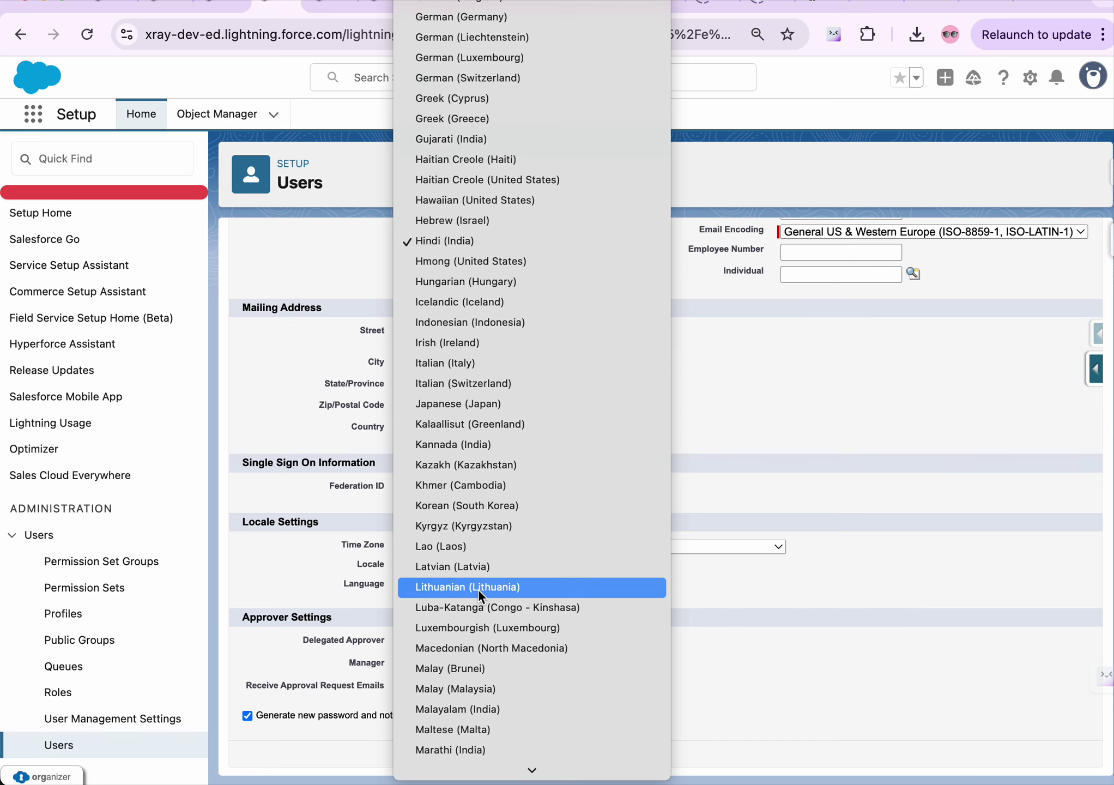
pyautogui.scroll(-2, 478, 588)
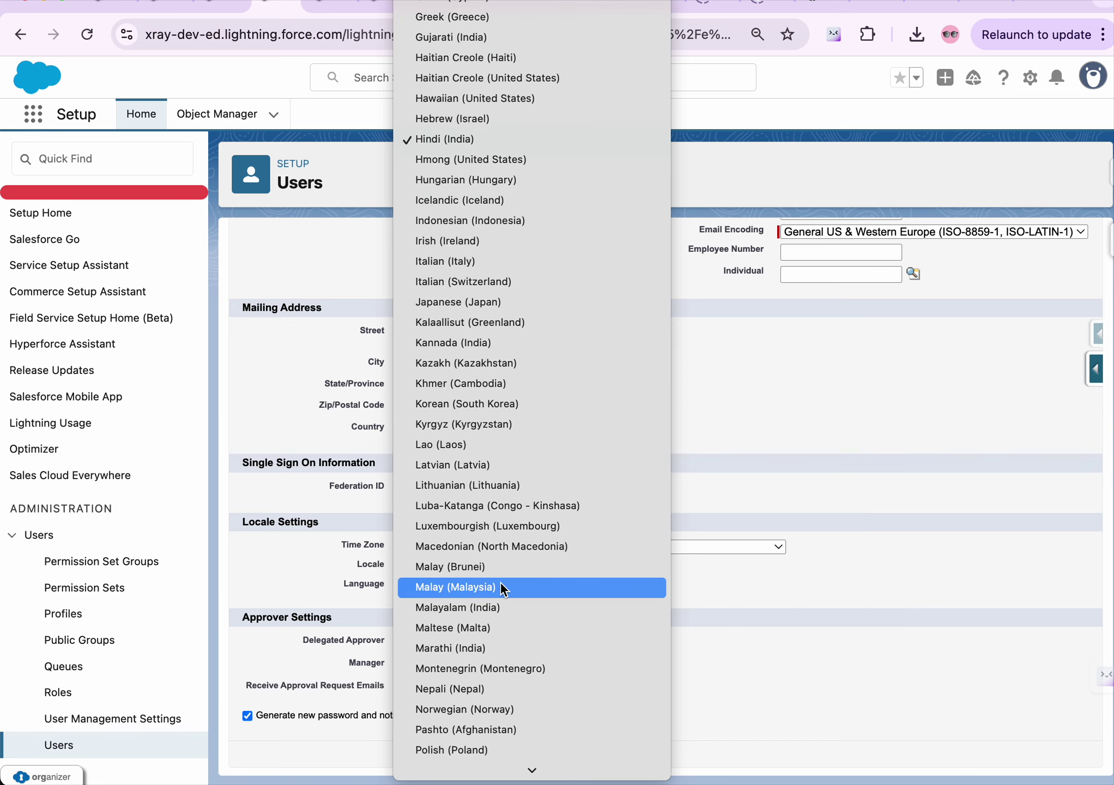
pyautogui.scroll(-4, 500, 582)
pyautogui.scroll(-1, 500, 581)
pyautogui.press('e')
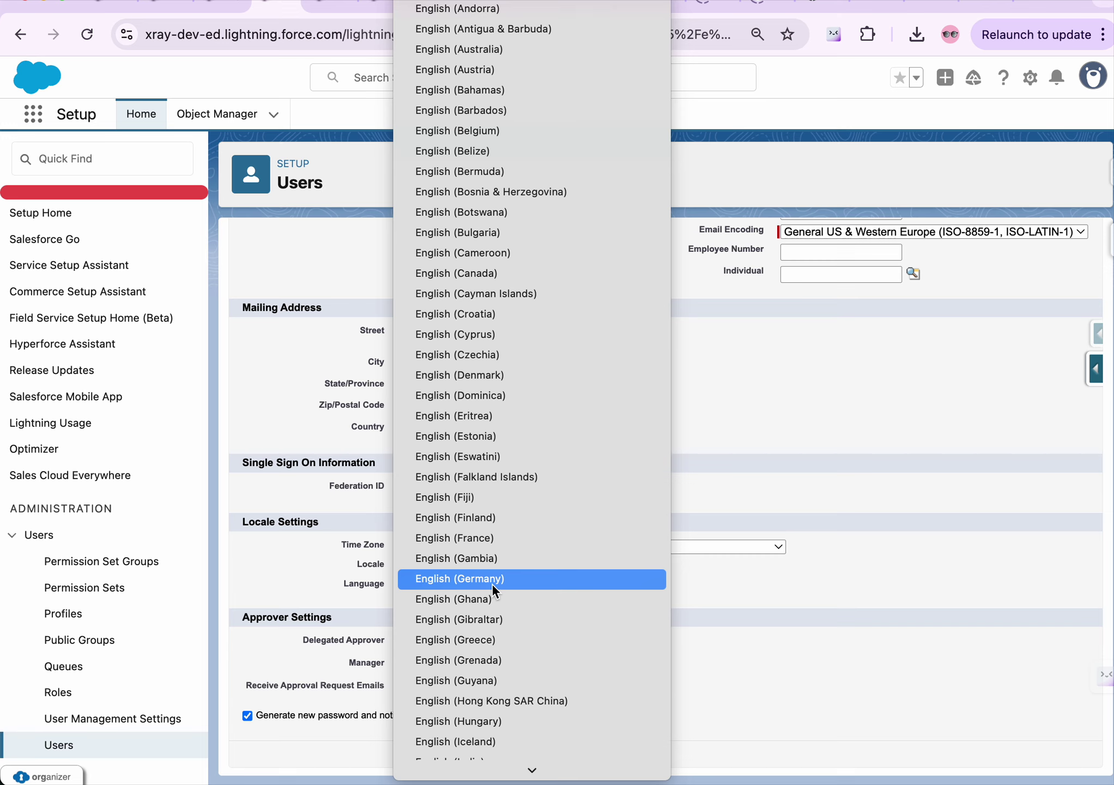
pyautogui.scroll(-5, 492, 586)
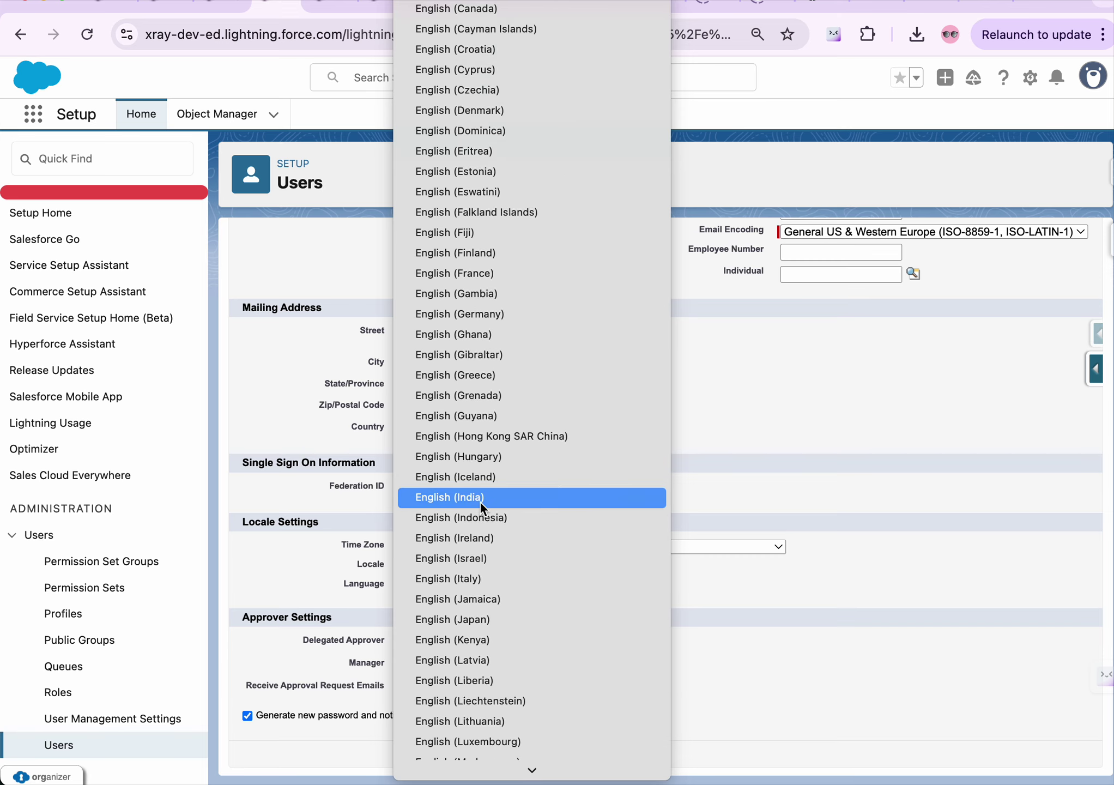
pyautogui.click(479, 497)
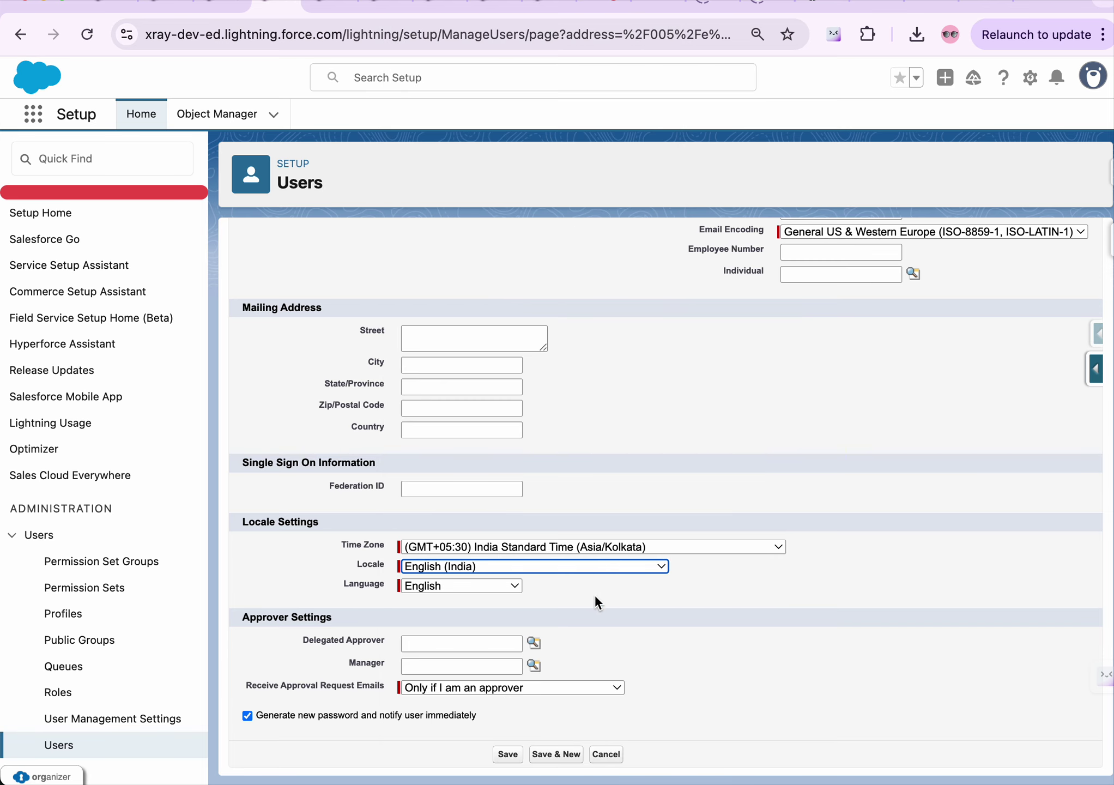
pyautogui.click(461, 585)
pyautogui.click(608, 585)
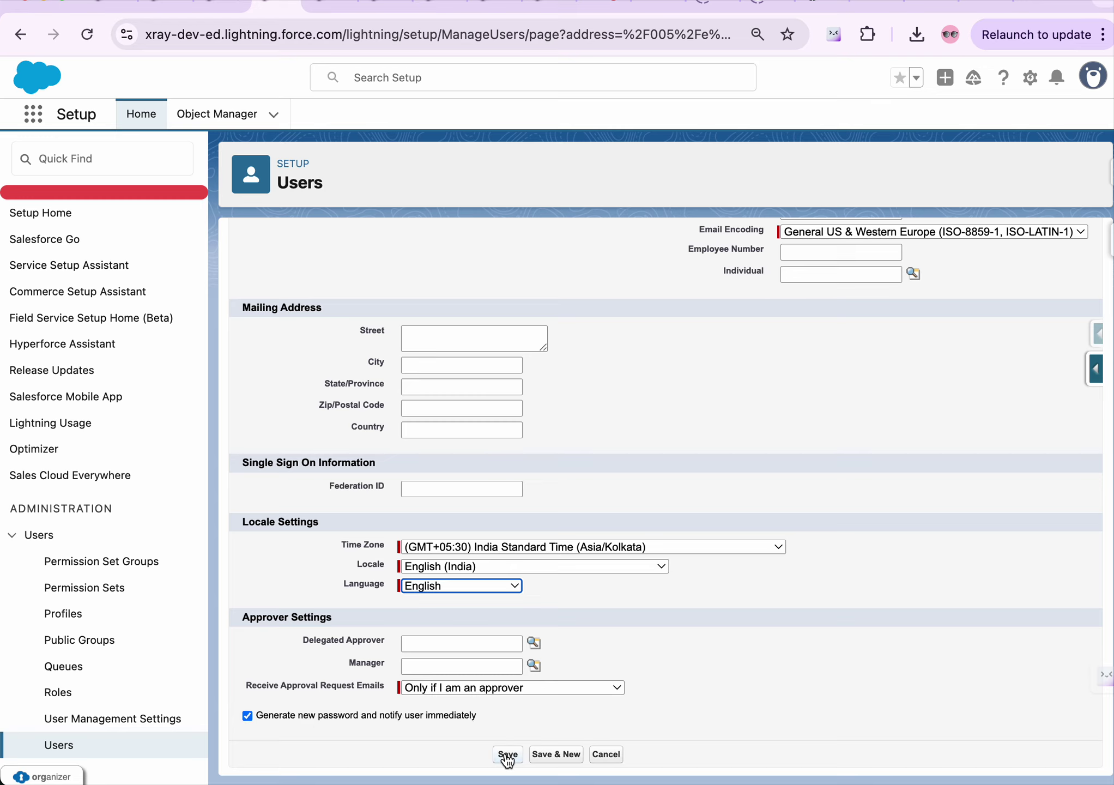
# Scroll through the completed User Edit form and save the new user
pyautogui.scroll(15, 448, 586)
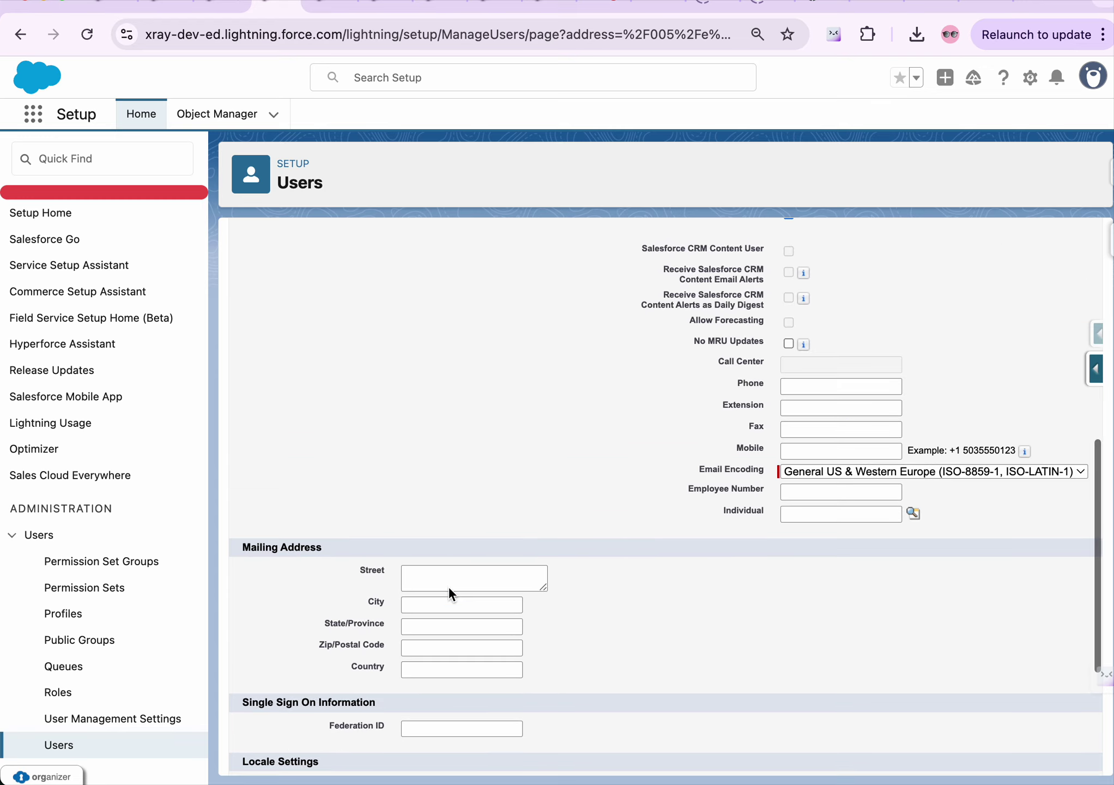
pyautogui.scroll(1, 448, 586)
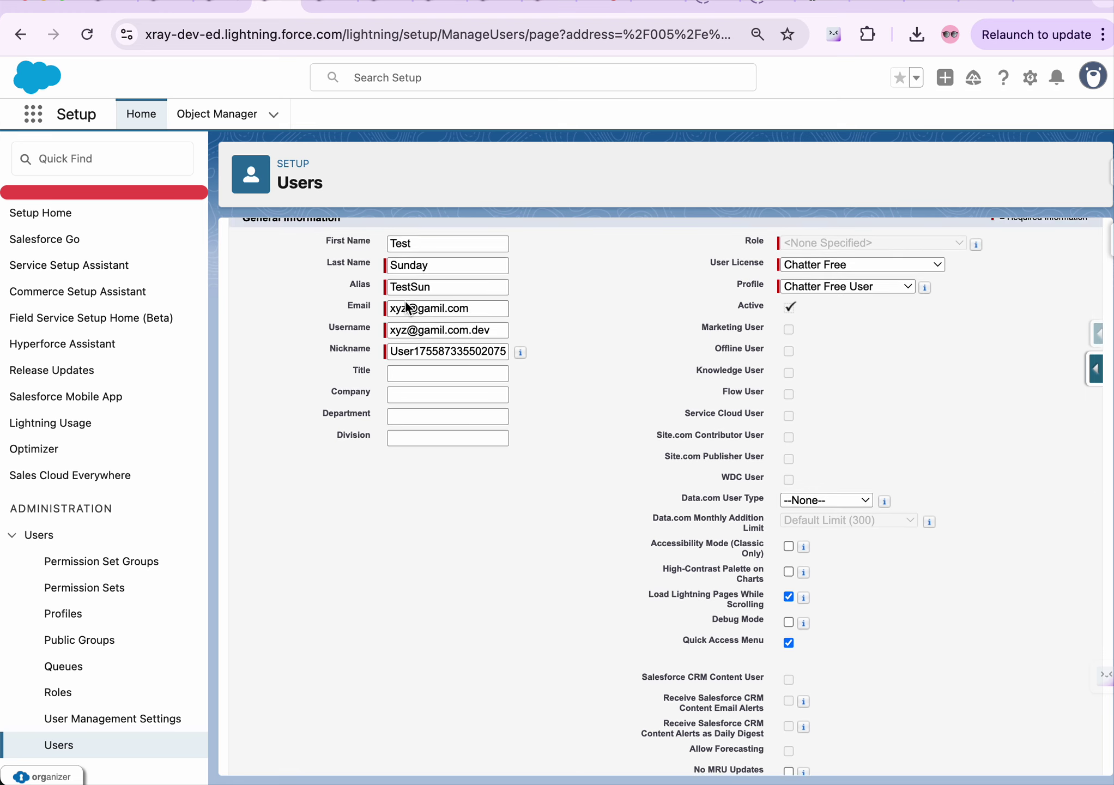
pyautogui.scroll(-8, 434, 545)
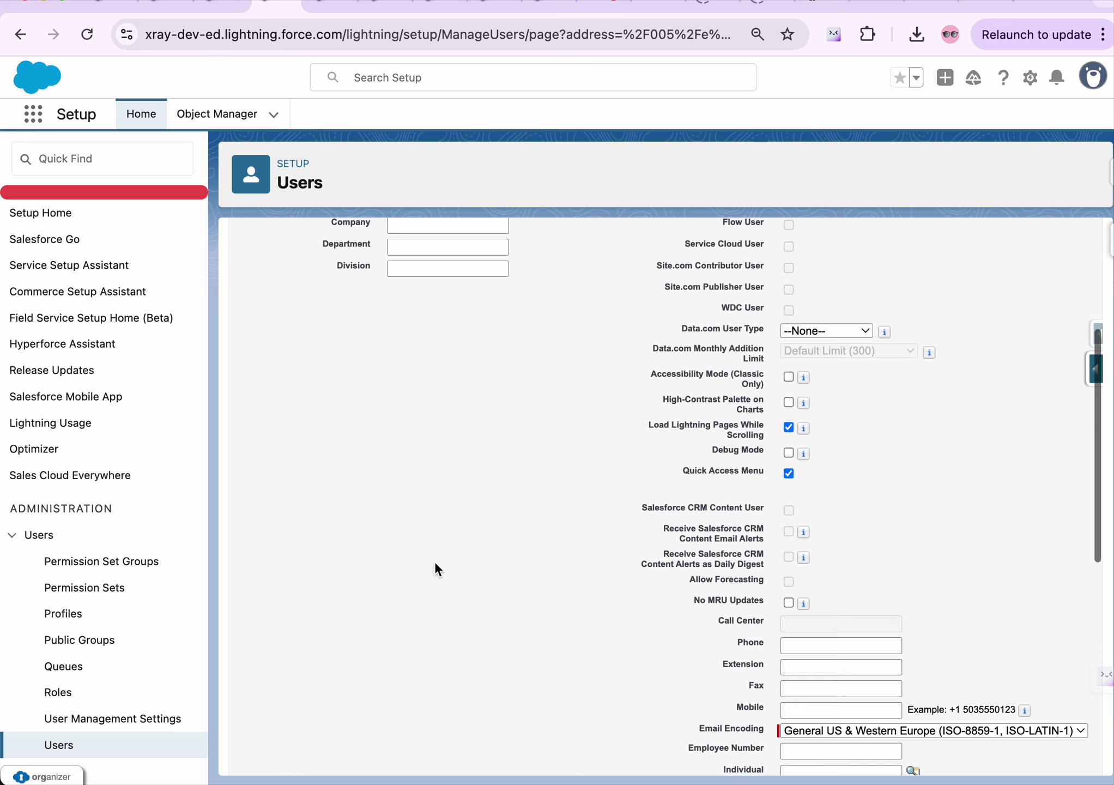
pyautogui.scroll(-3, 428, 626)
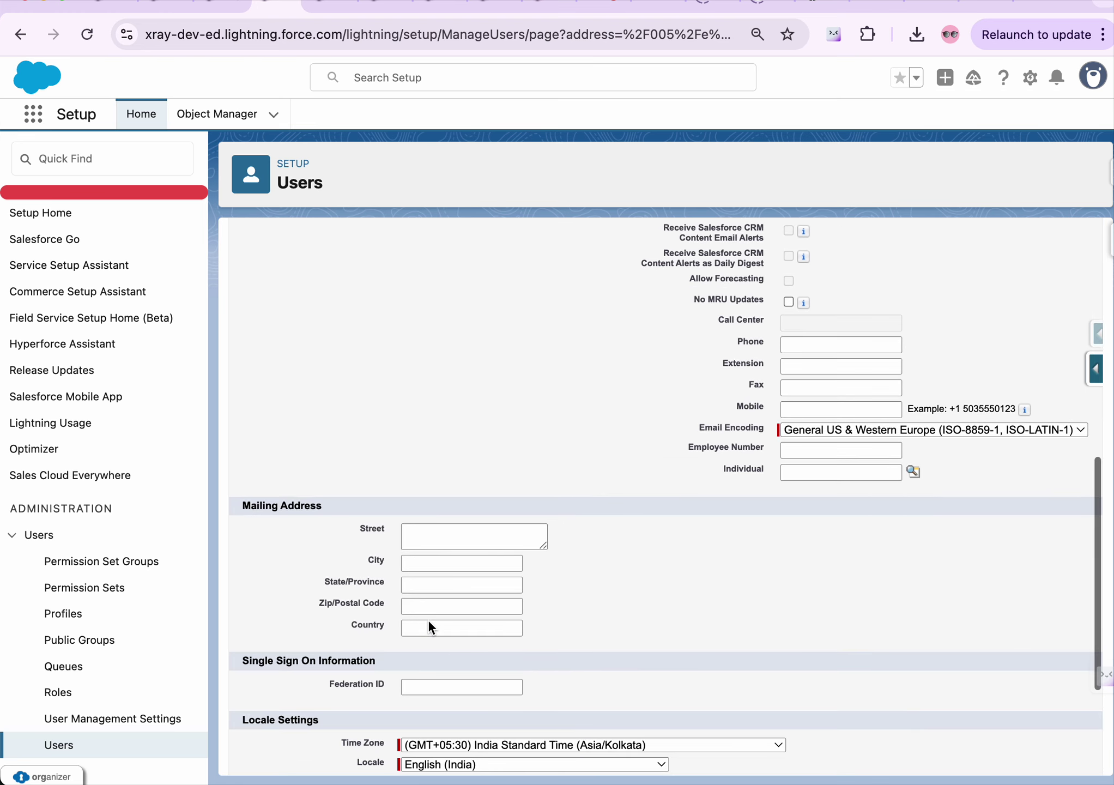
pyautogui.scroll(-4, 671, 658)
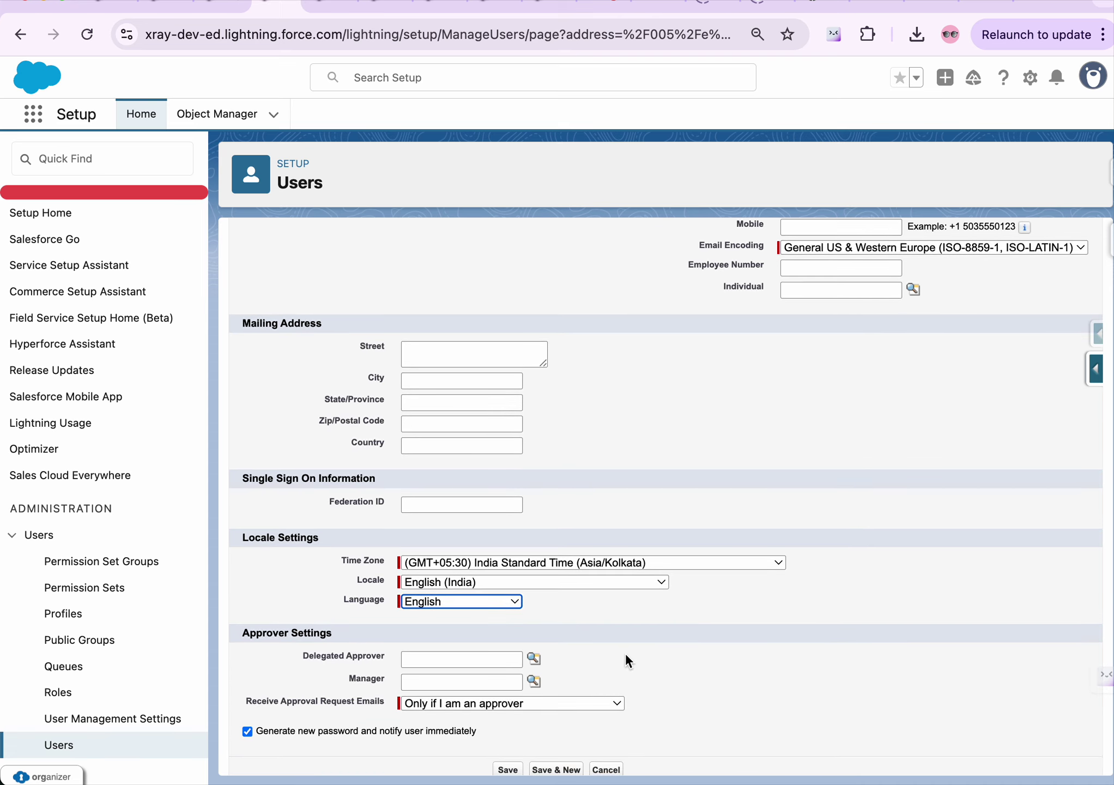
pyautogui.scroll(-1, 625, 659)
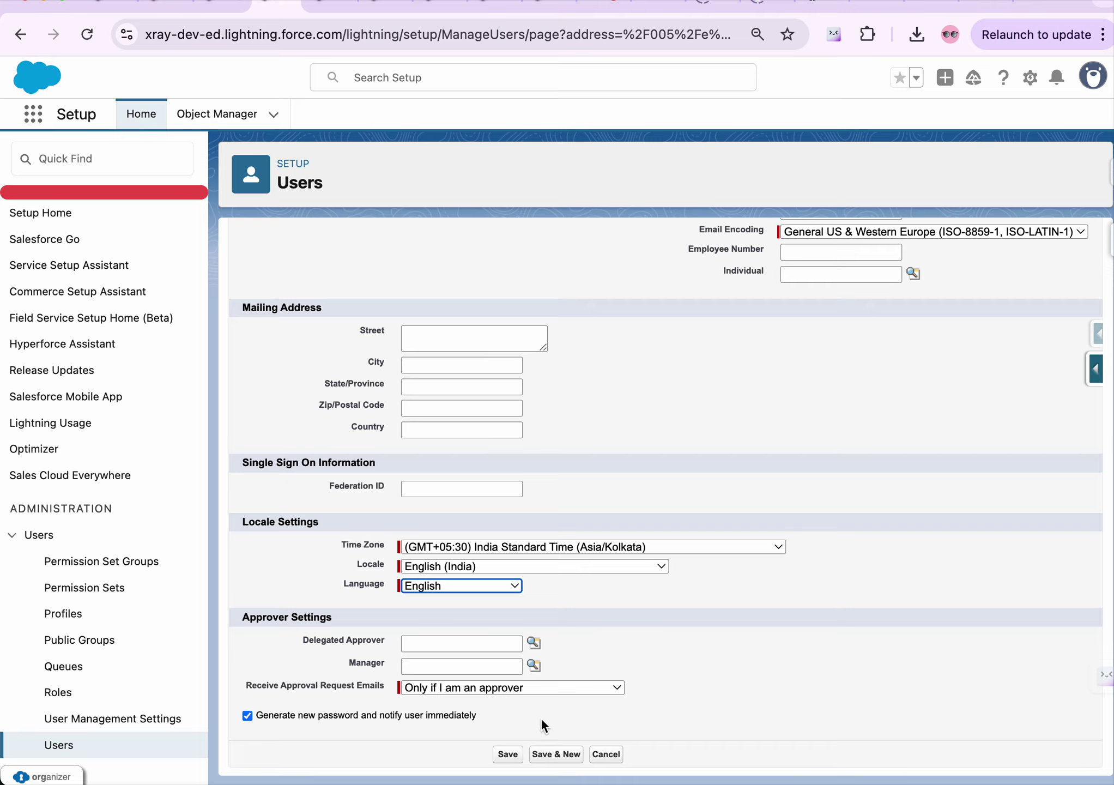
pyautogui.click(506, 755)
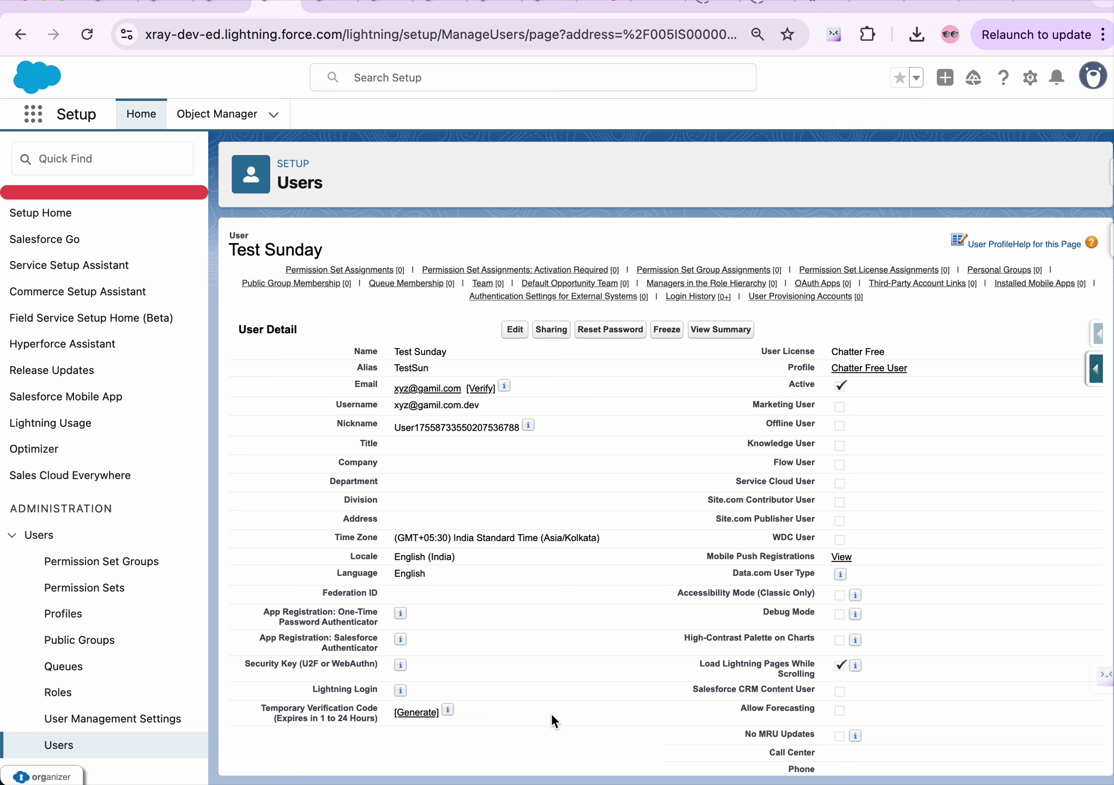
# Scroll Test Sunday's detail page to review the saved time zone and locale
pyautogui.scroll(-1, 533, 471)
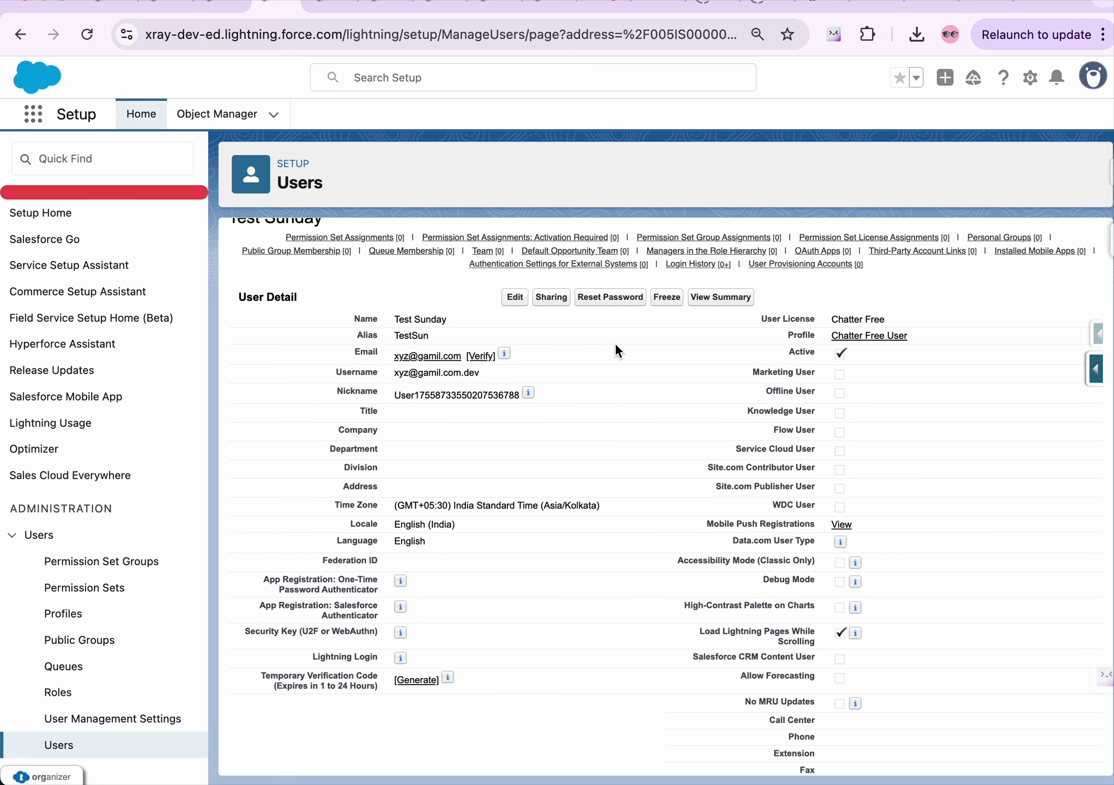
# Open Test Sunday's user record for editing and review the licence options, keeping Chatter Free
pyautogui.click(515, 297)
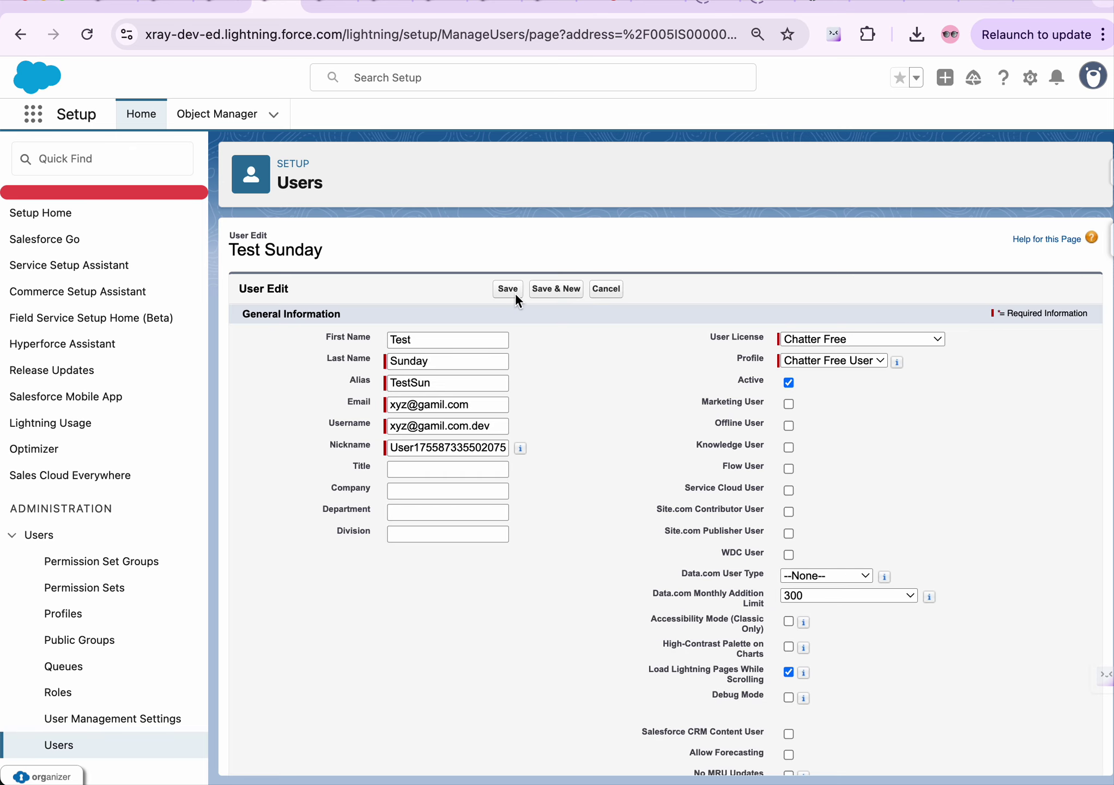
pyautogui.click(835, 338)
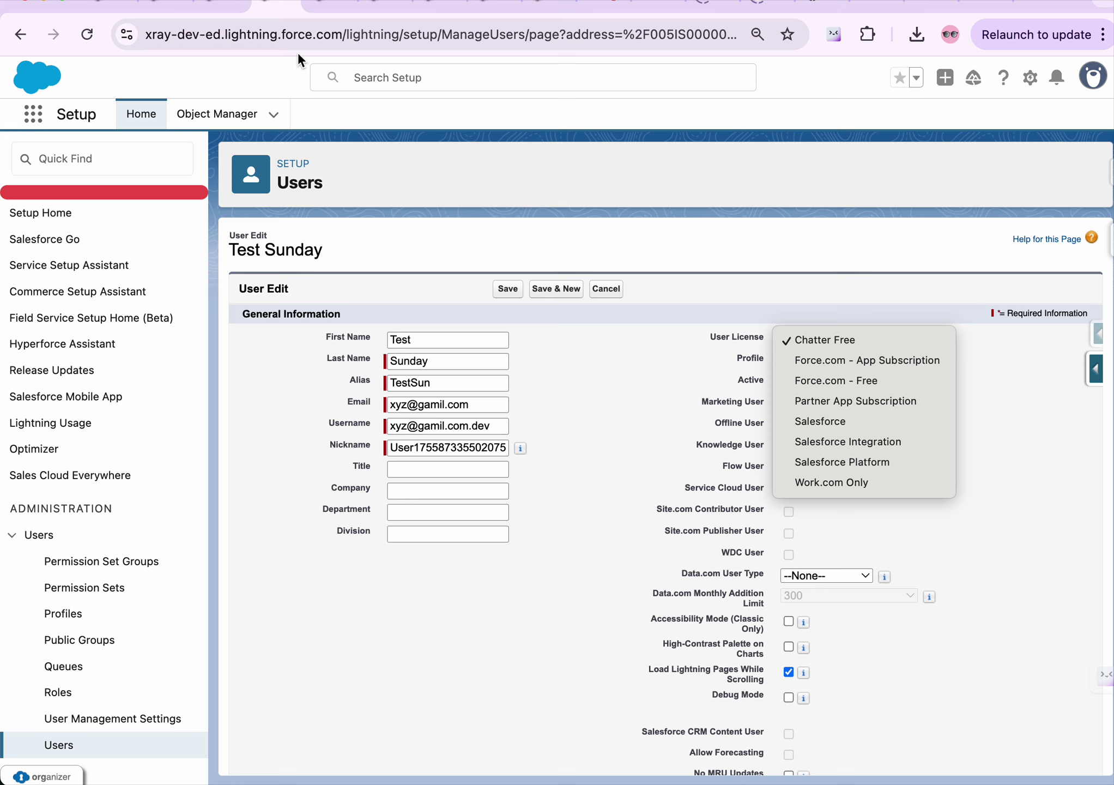
pyautogui.click(224, 2)
# Leave the user deactivation page unchanged and return to the edit form, licence still Chatter Free
pyautogui.click(224, 2)
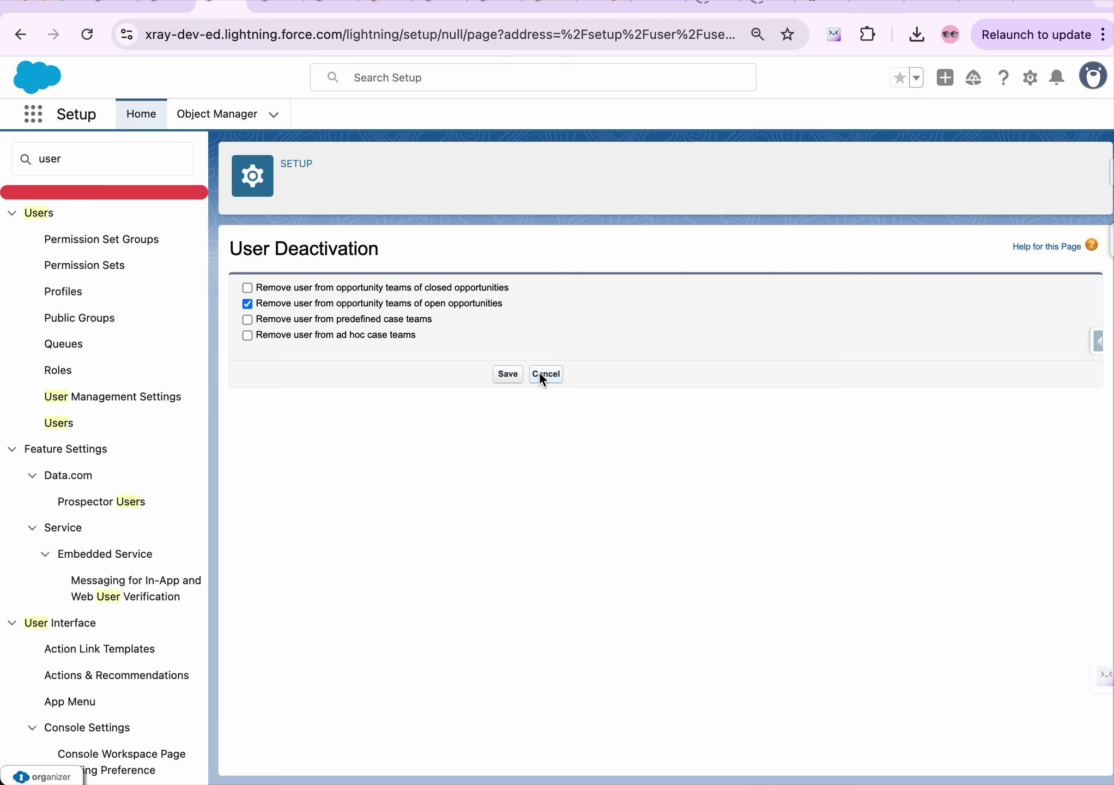
pyautogui.click(507, 374)
pyautogui.click(279, 4)
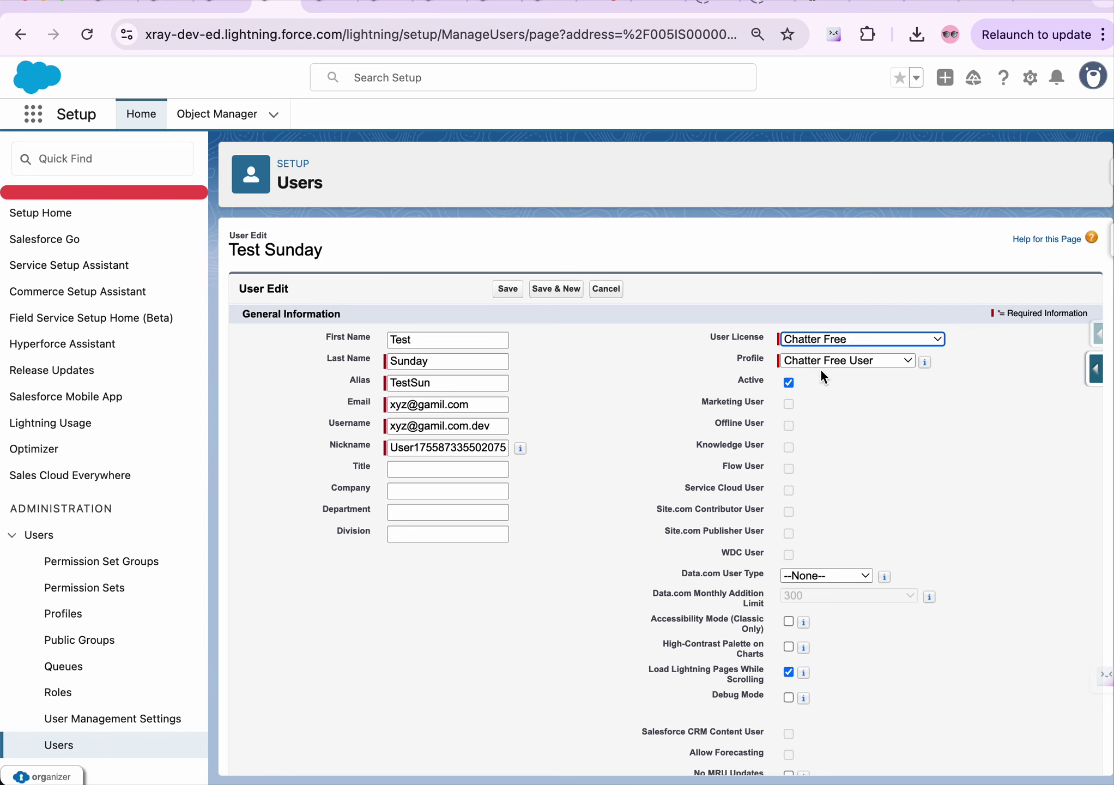
pyautogui.click(847, 343)
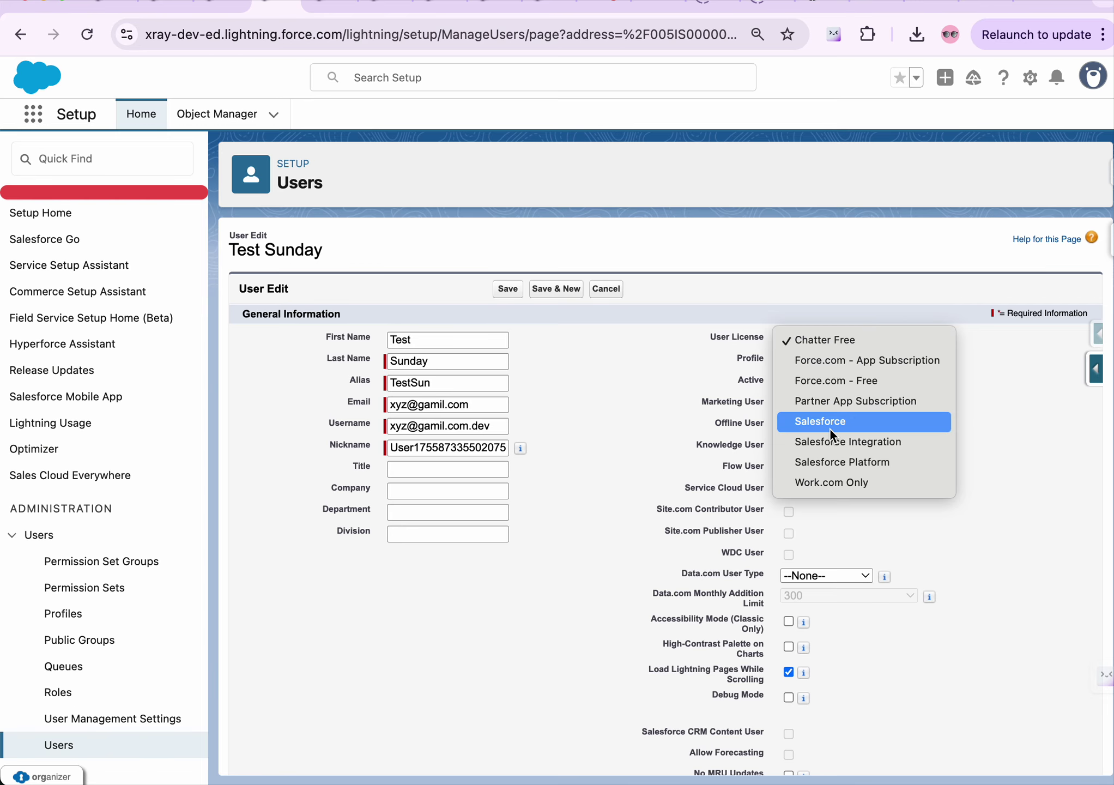
pyautogui.click(634, 411)
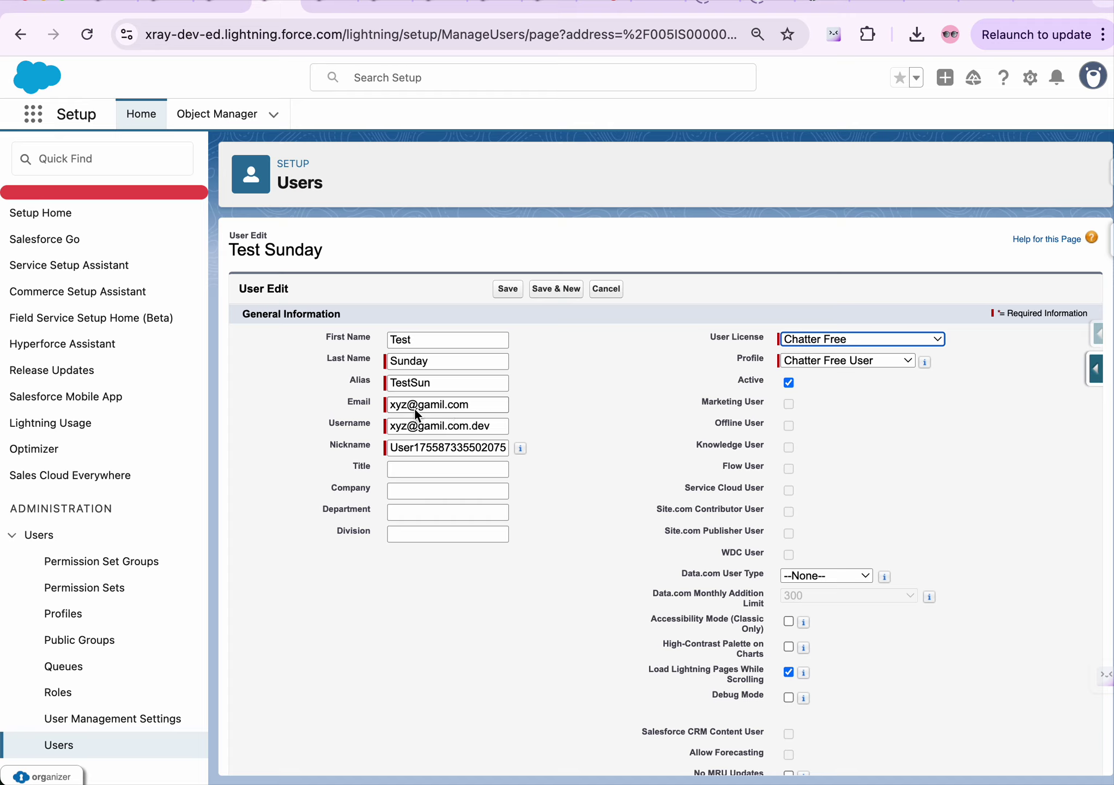
# Shorten the email address and save, then after the invalid-email error append '.zzz' to the domain
pyautogui.click(436, 407)
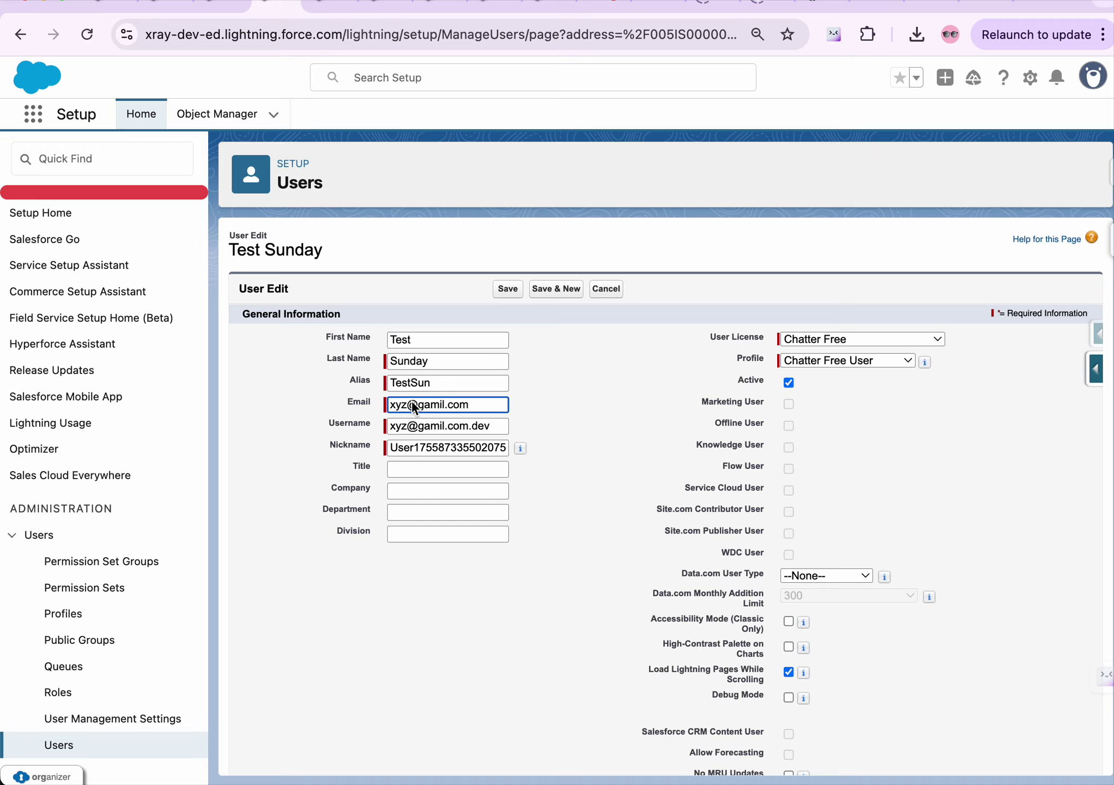
pyautogui.click(474, 405)
pyautogui.press('BackSpace')
pyautogui.press('BackSpace')
pyautogui.press('BackSpace')
pyautogui.press('BackSpace')
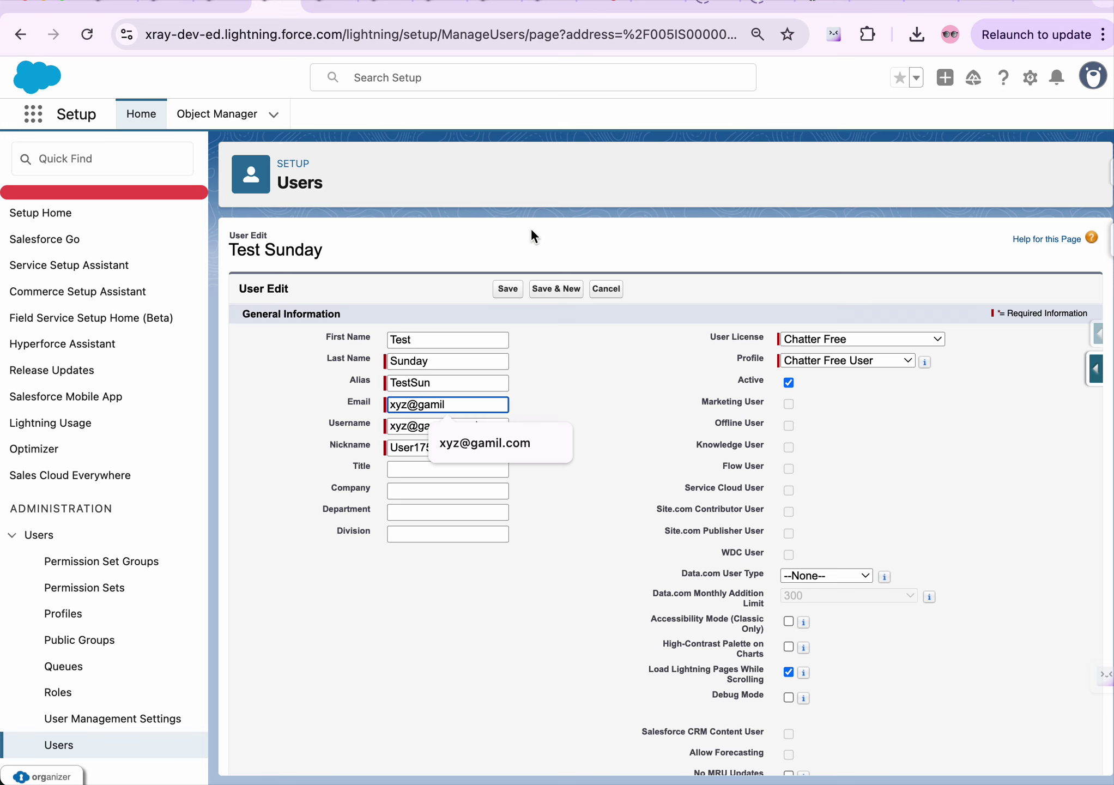
pyautogui.click(509, 285)
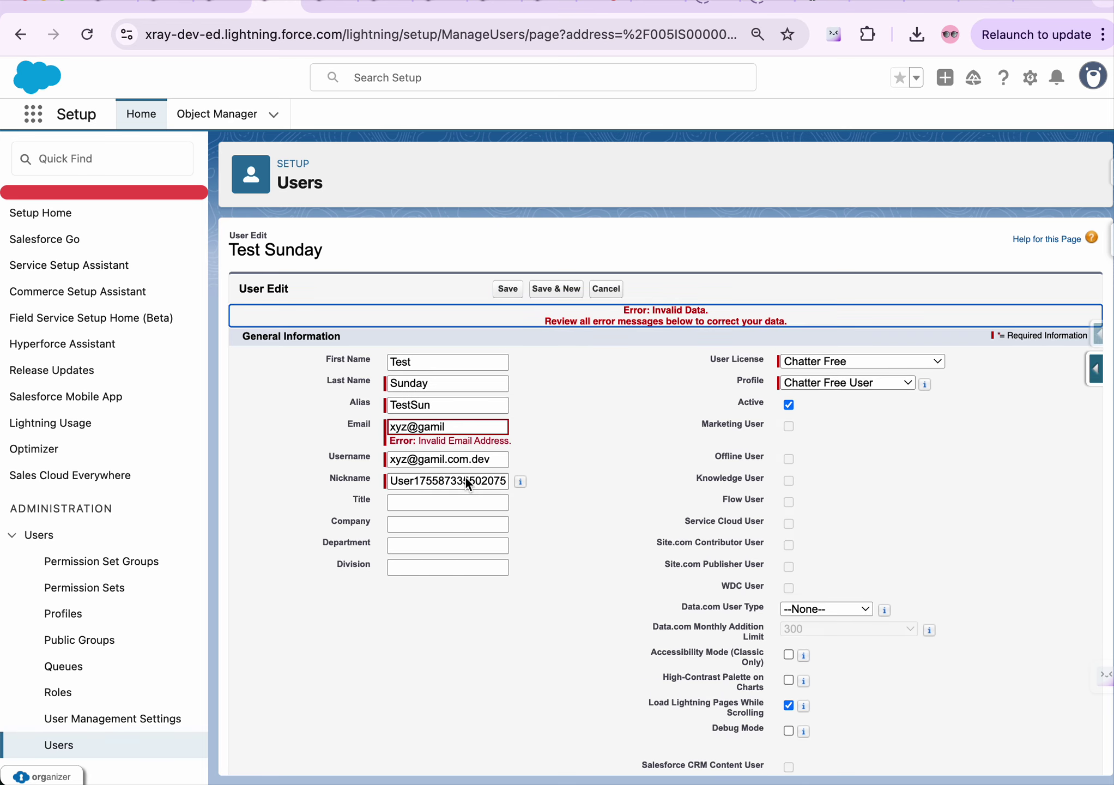
pyautogui.click(469, 427)
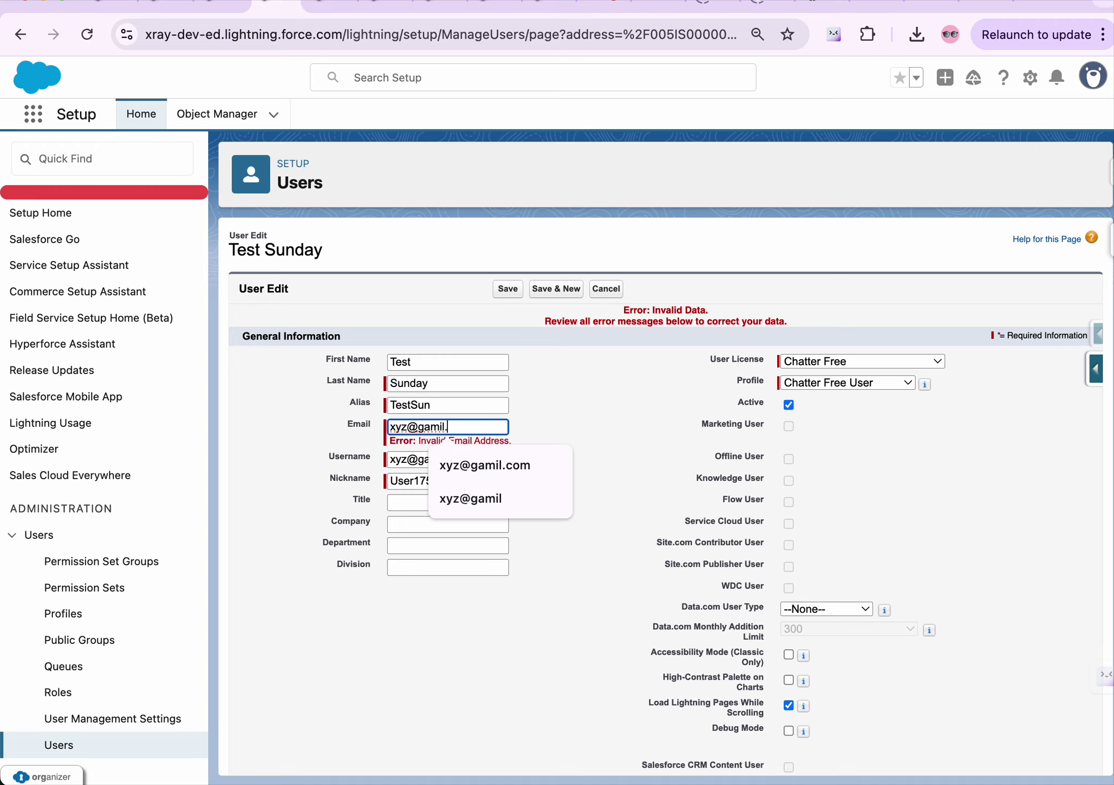
pyautogui.write('.')
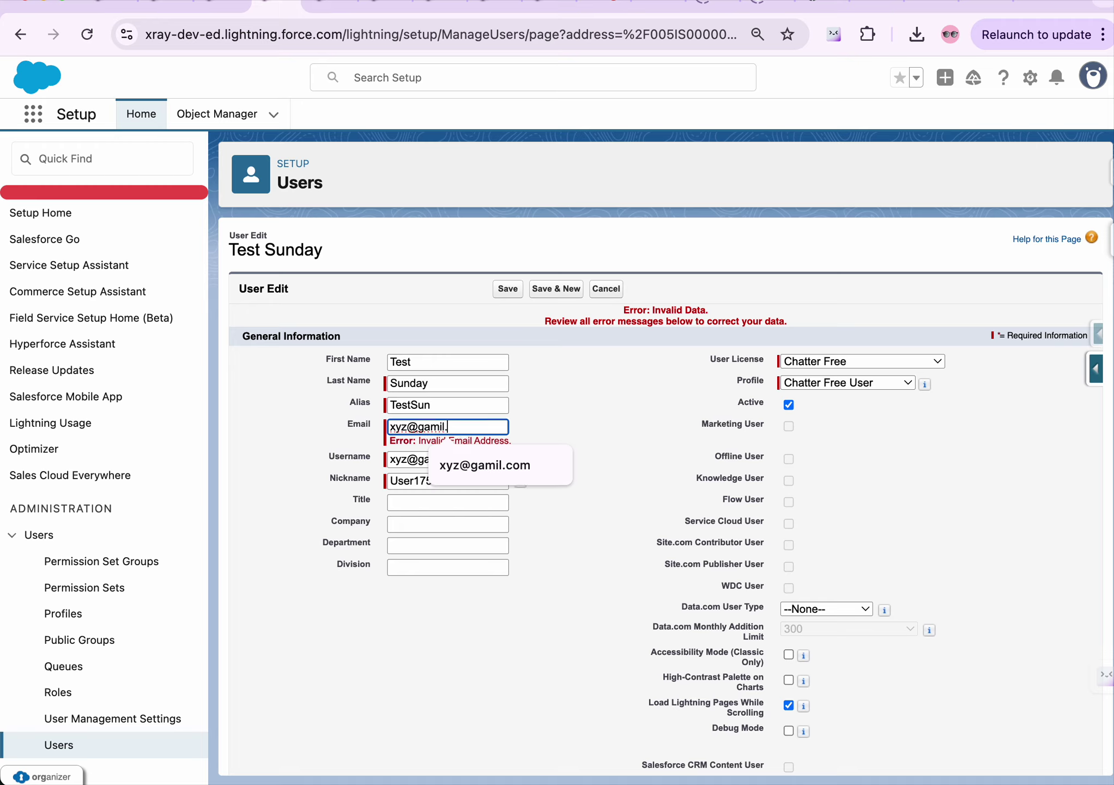
pyautogui.write('zzz')
# Save the corrected email address and accept the verification notice
pyautogui.click(497, 288)
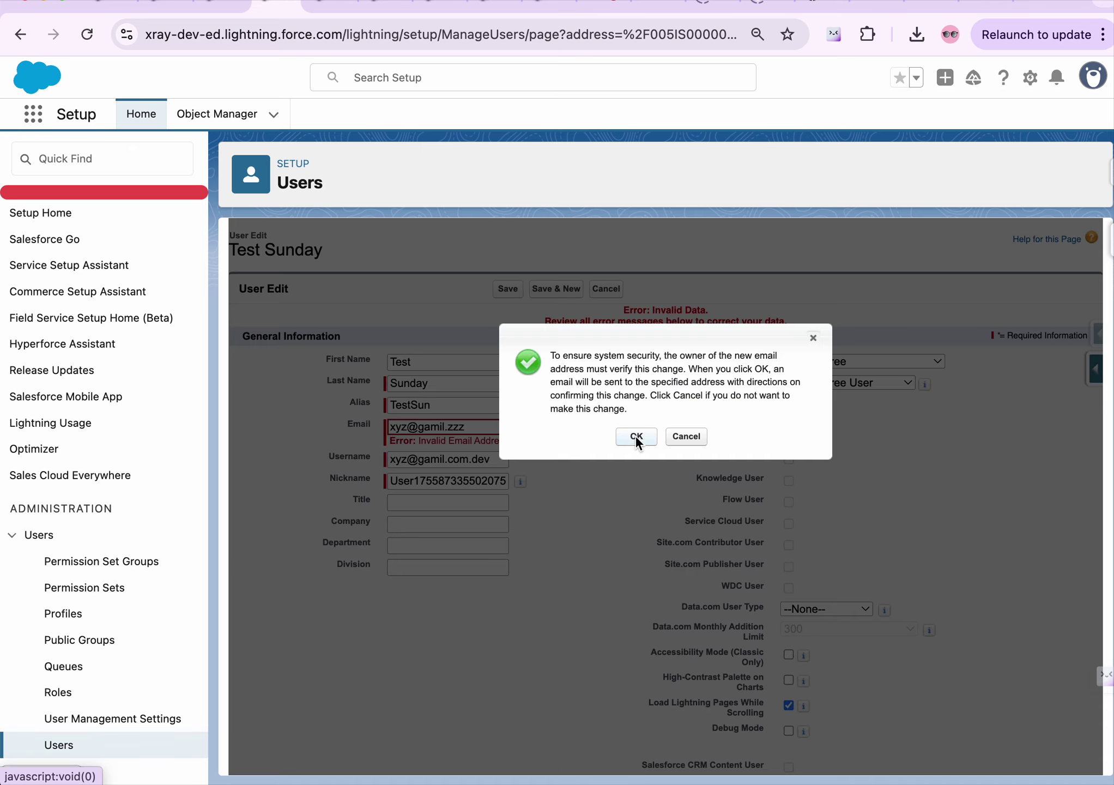
pyautogui.click(636, 439)
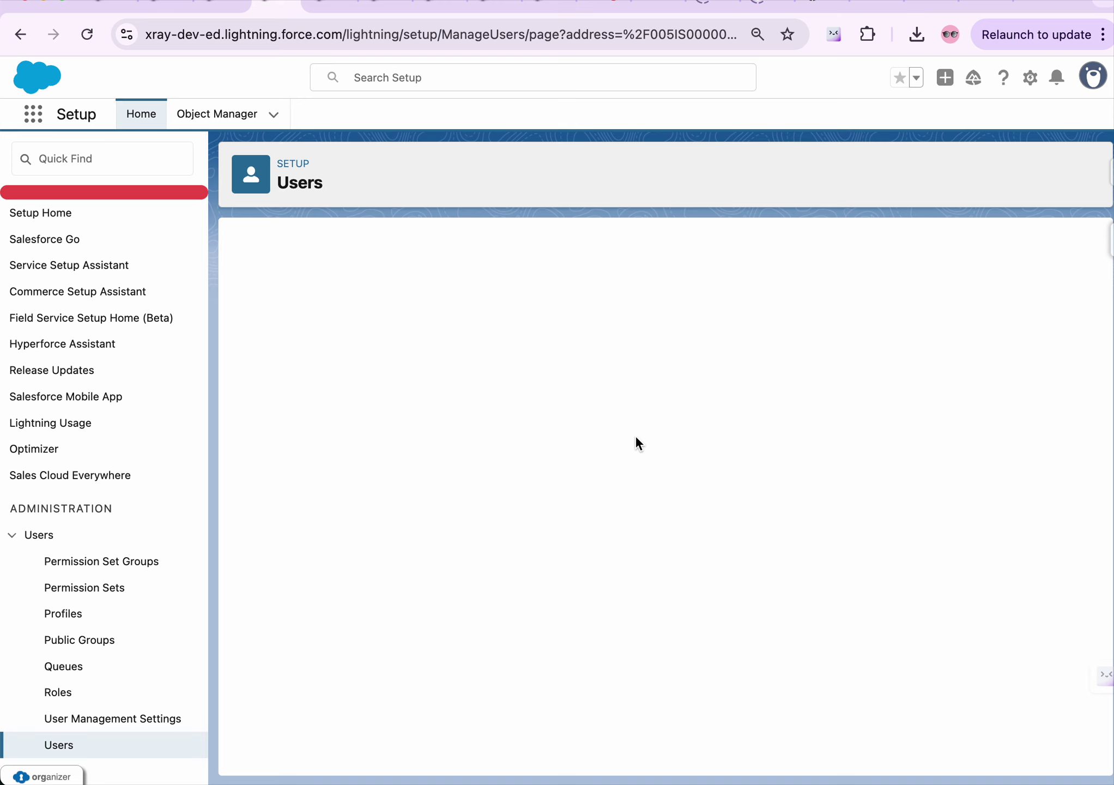
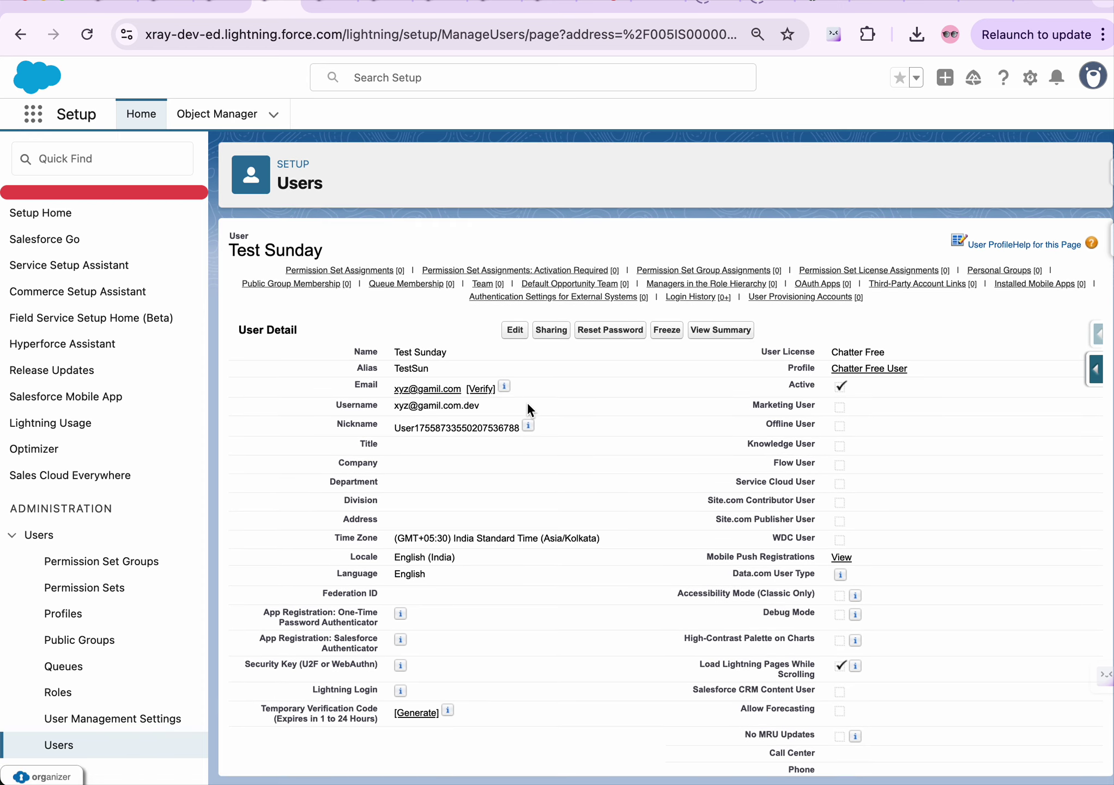
# Filter the Setup menu with 'user' in Quick Find and open the Users list
pyautogui.scroll(-1, 528, 402)
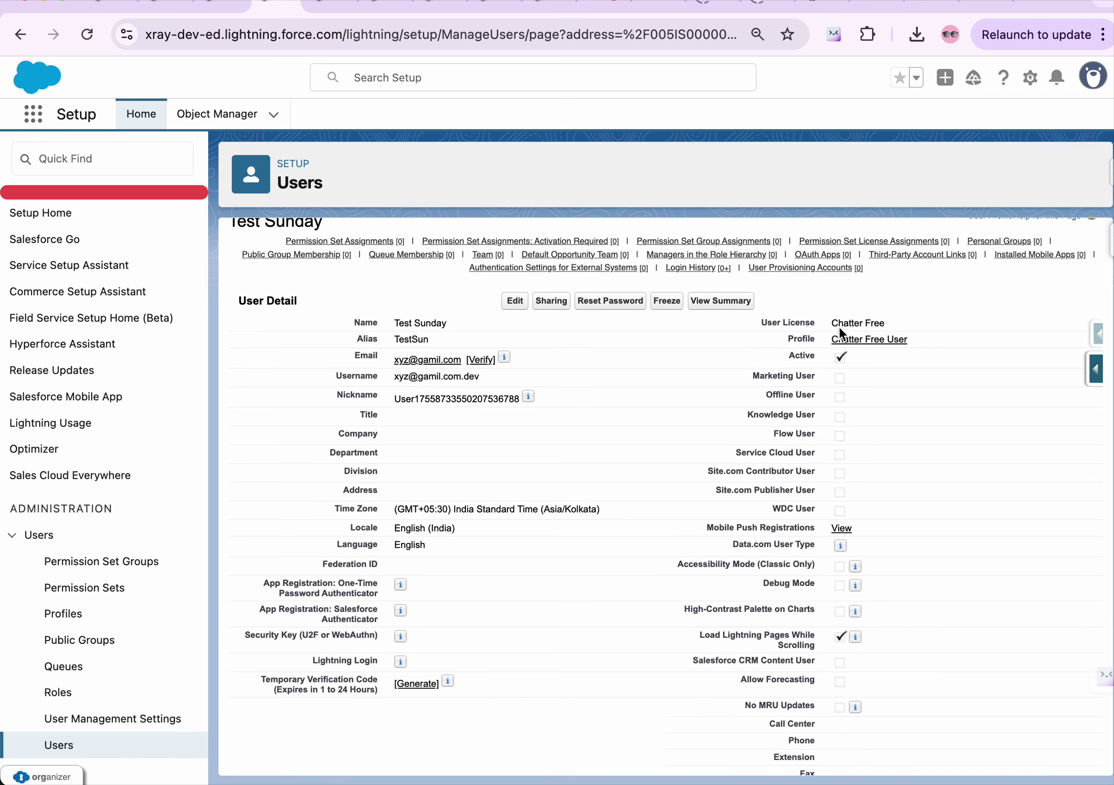
pyautogui.scroll(-10, 767, 468)
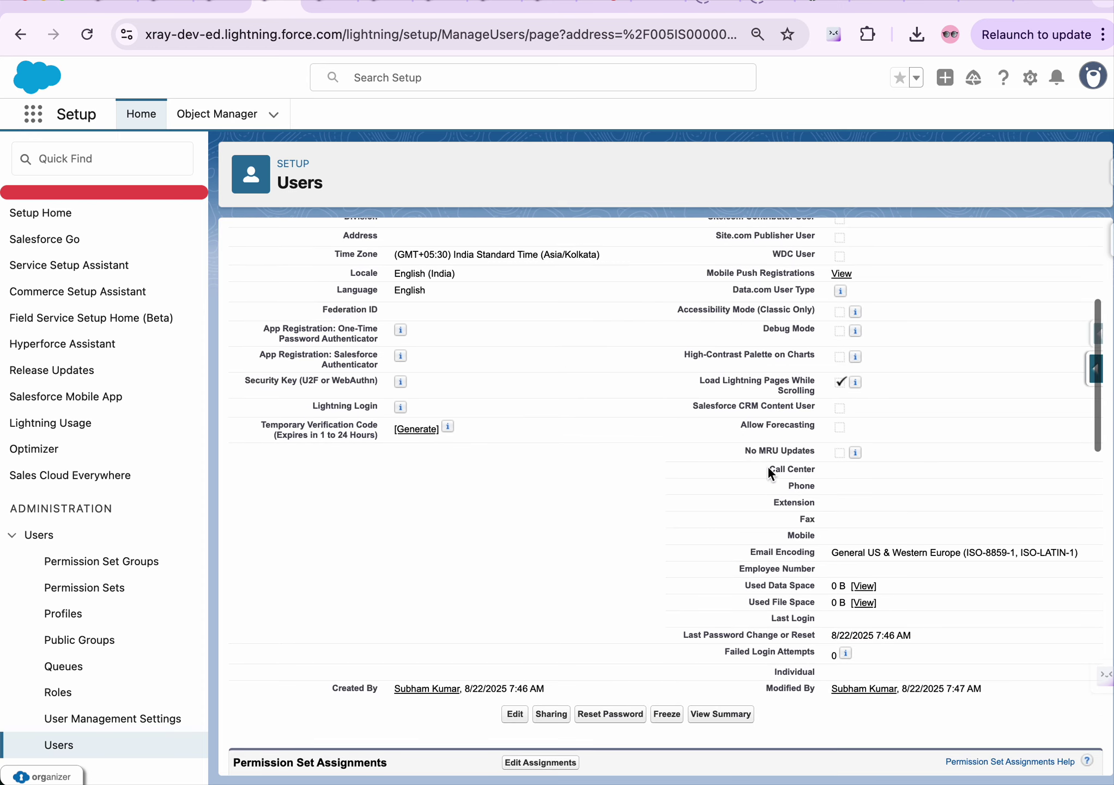
pyautogui.scroll(7, 767, 467)
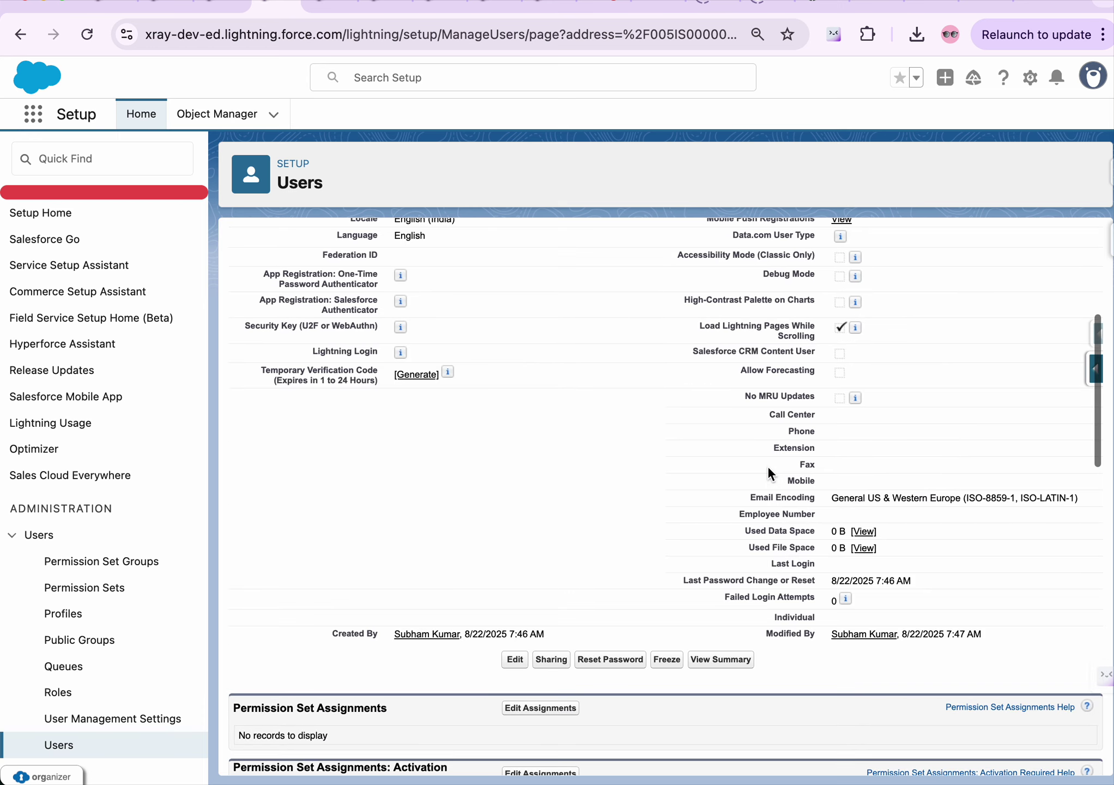
pyautogui.scroll(4, 767, 468)
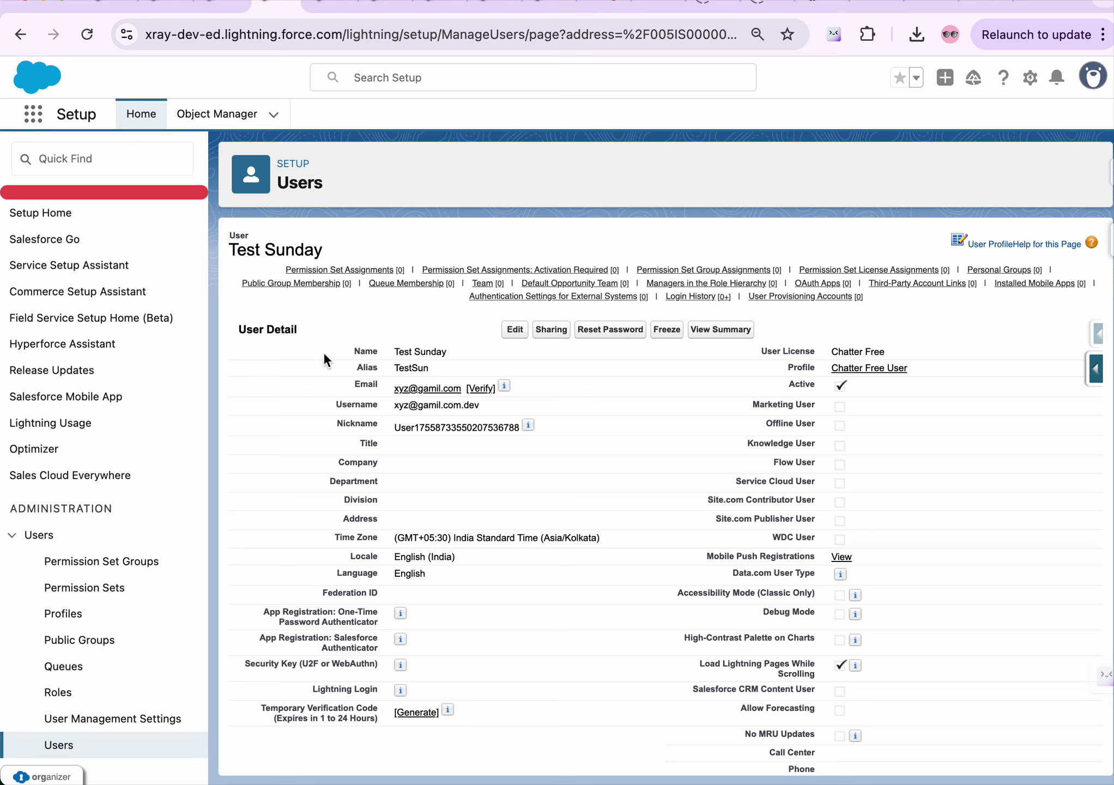
pyautogui.click(83, 157)
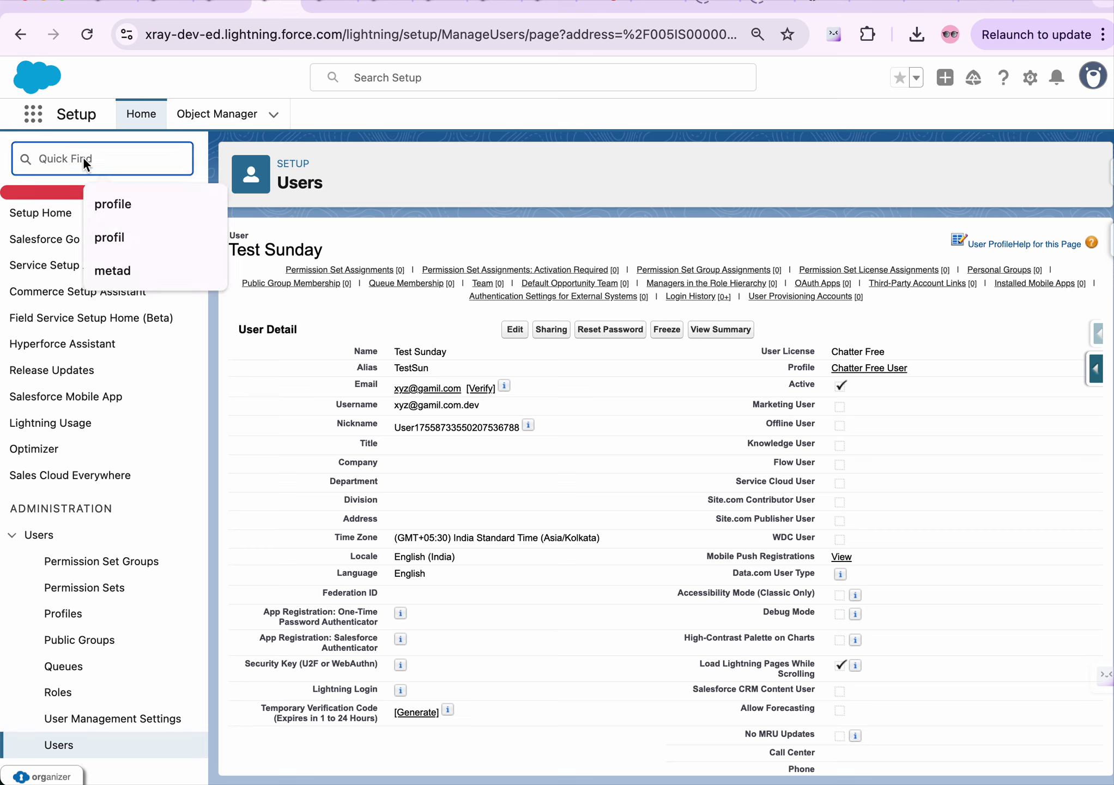
pyautogui.write('user')
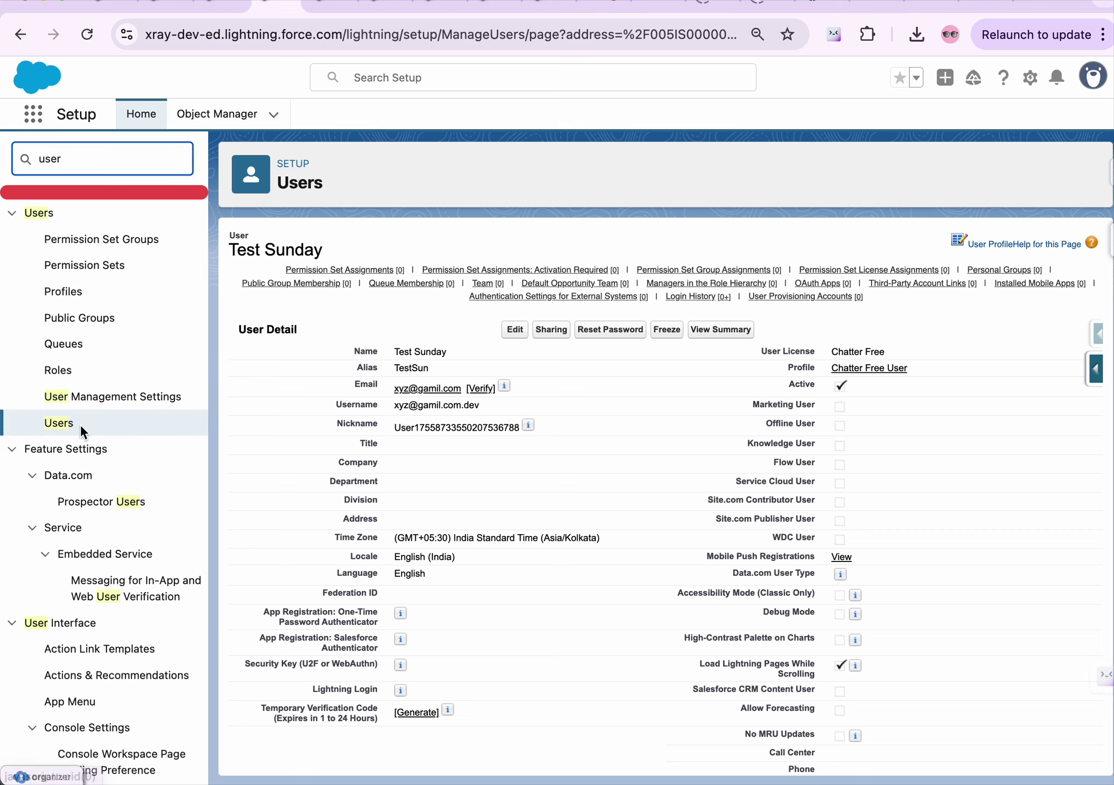
pyautogui.click(55, 422)
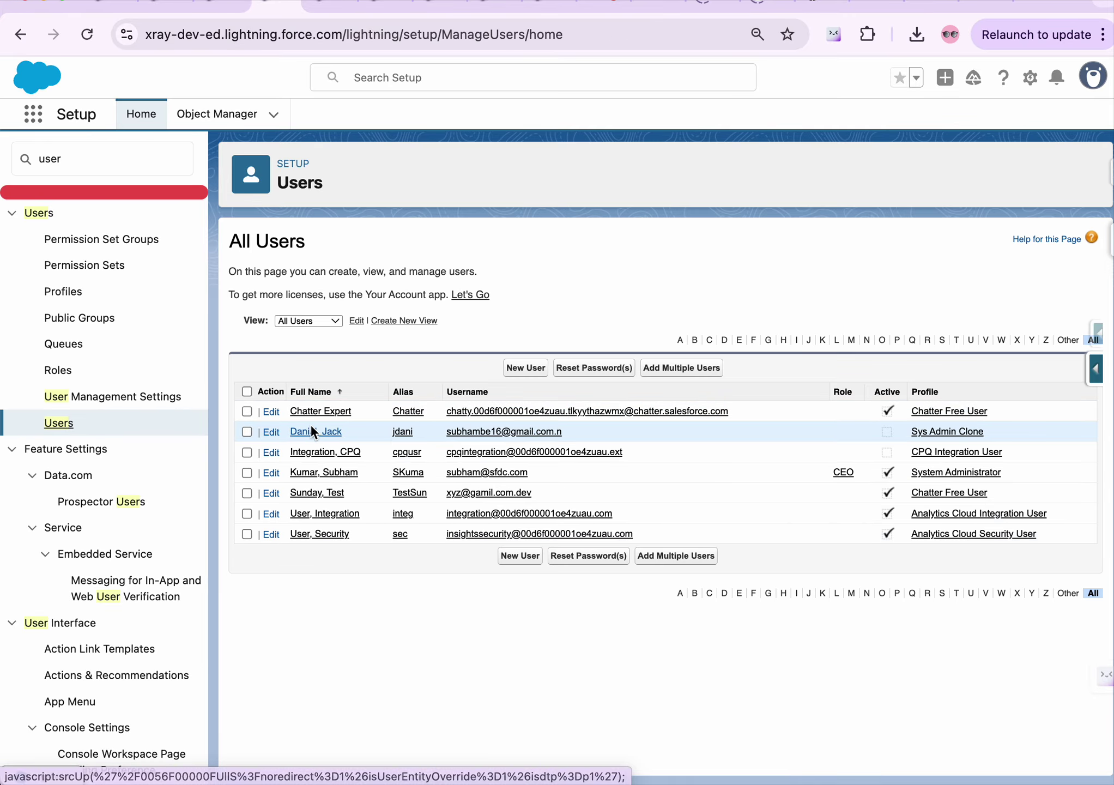
# Open Test Sunday's user record, start editing it, then cancel without changes
pyautogui.click(313, 489)
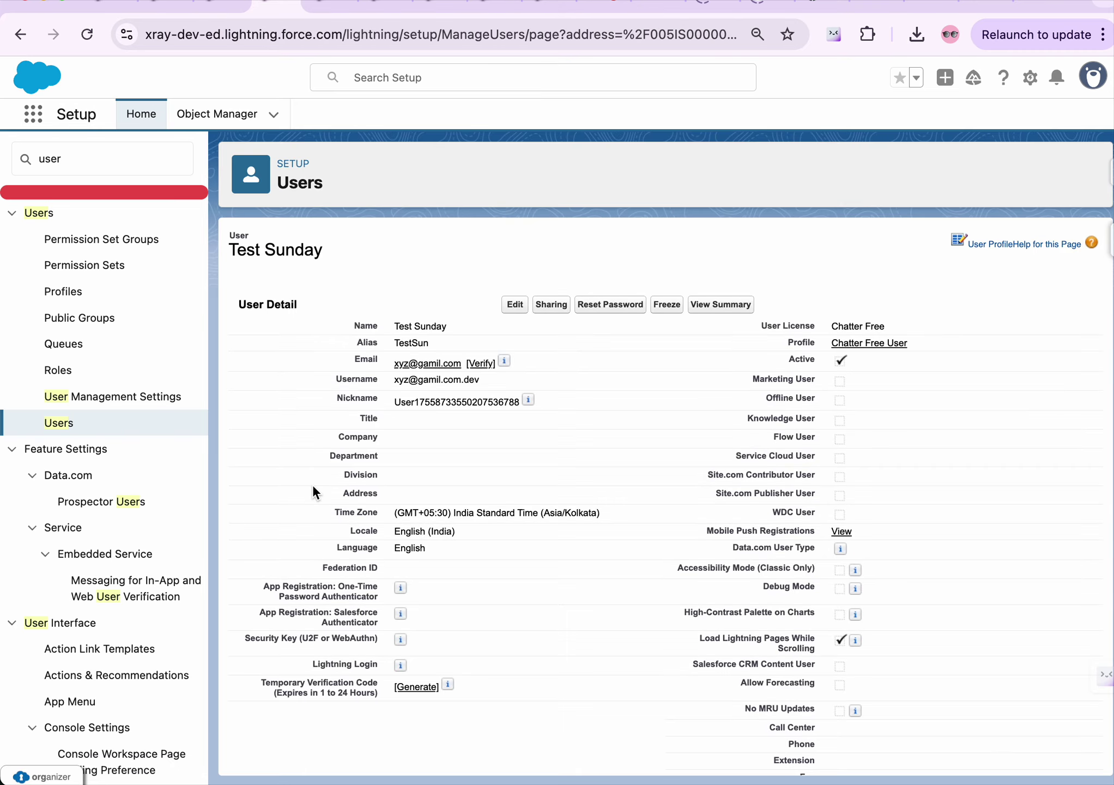
pyautogui.click(515, 329)
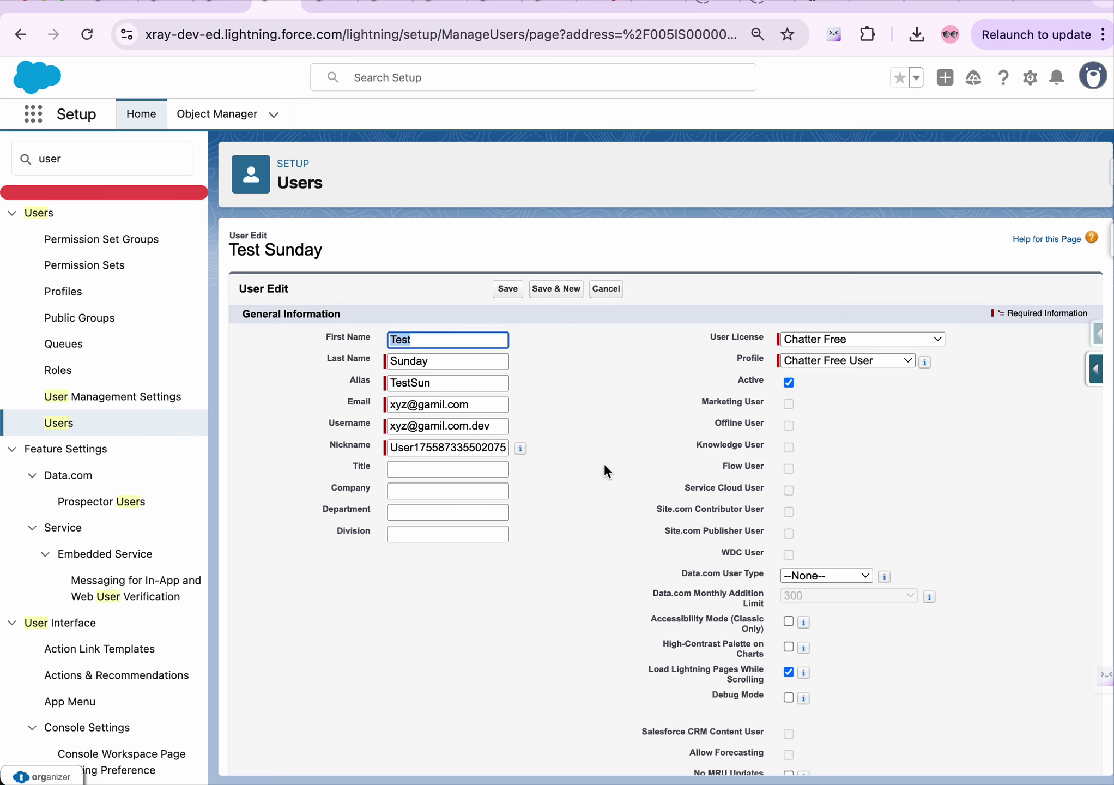
pyautogui.click(605, 289)
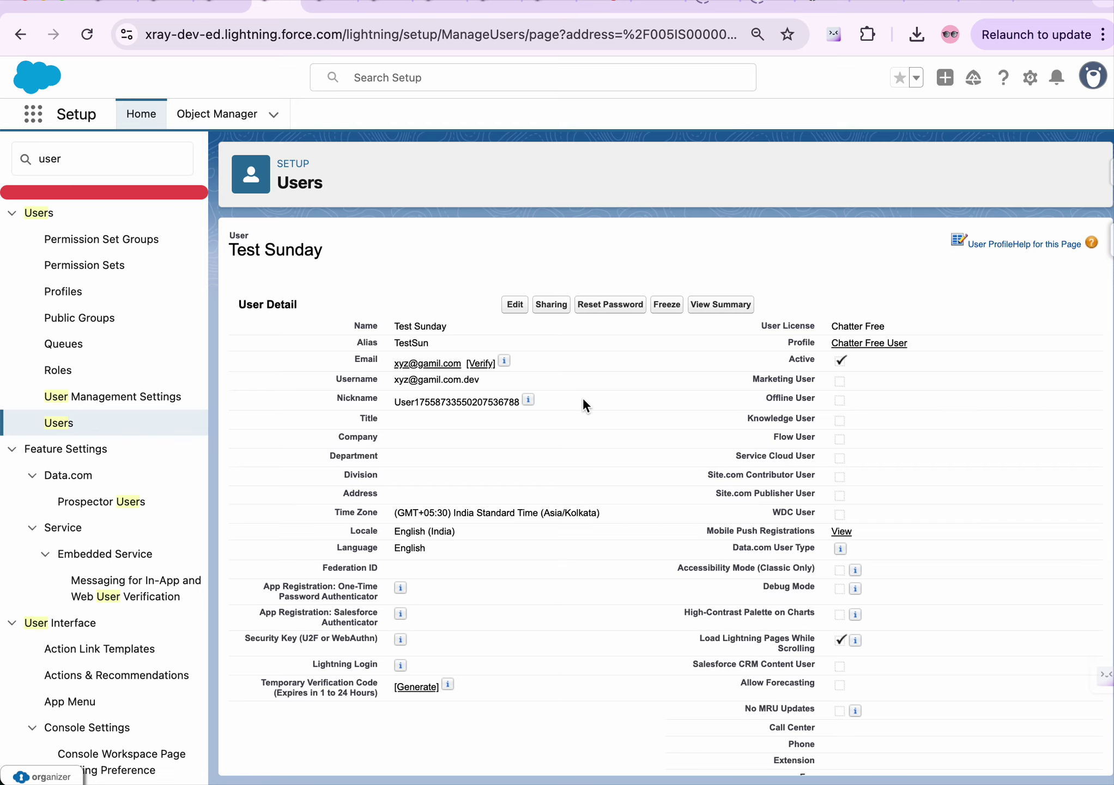
# View Test Sunday's record sharing and cancel a new sharing entry without adding anyone
pyautogui.click(551, 329)
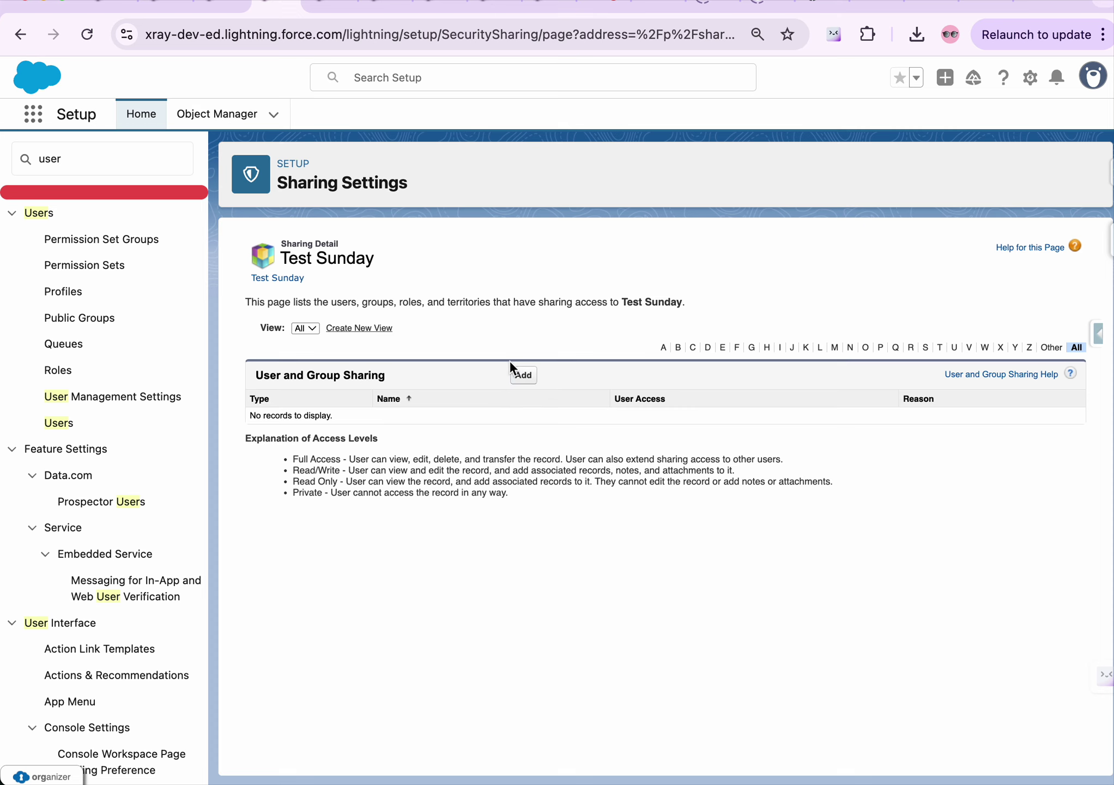
pyautogui.click(523, 376)
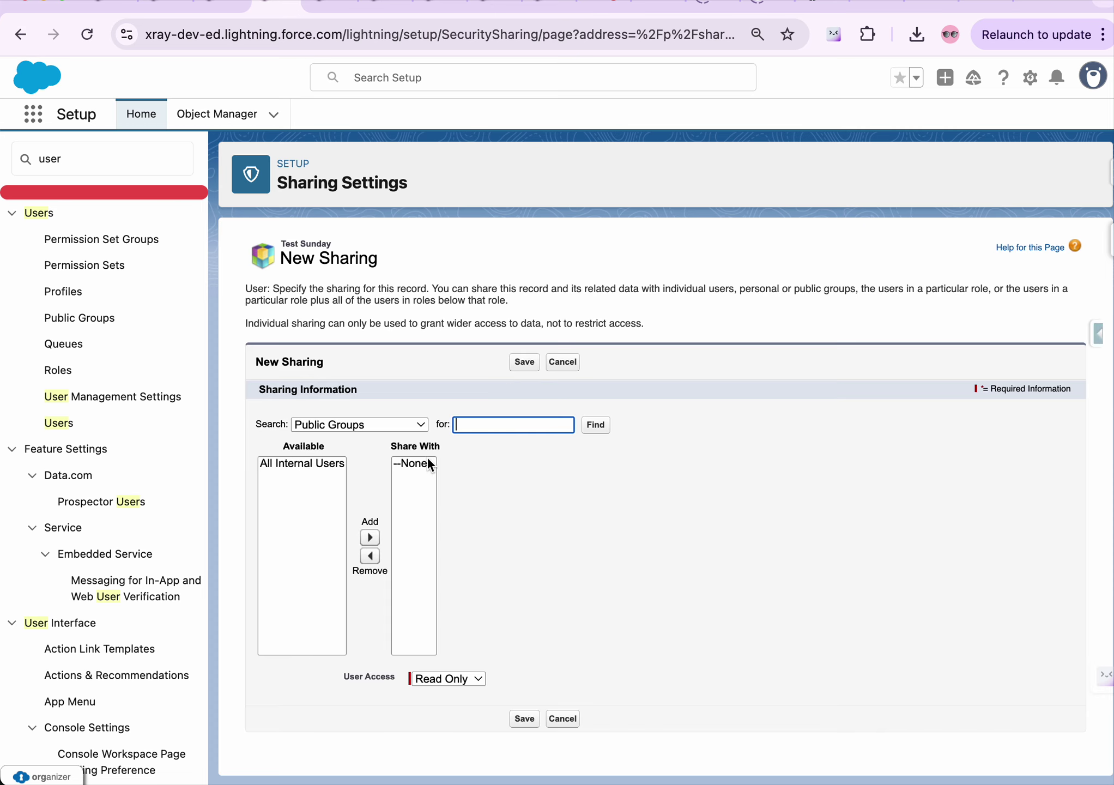
pyautogui.click(572, 362)
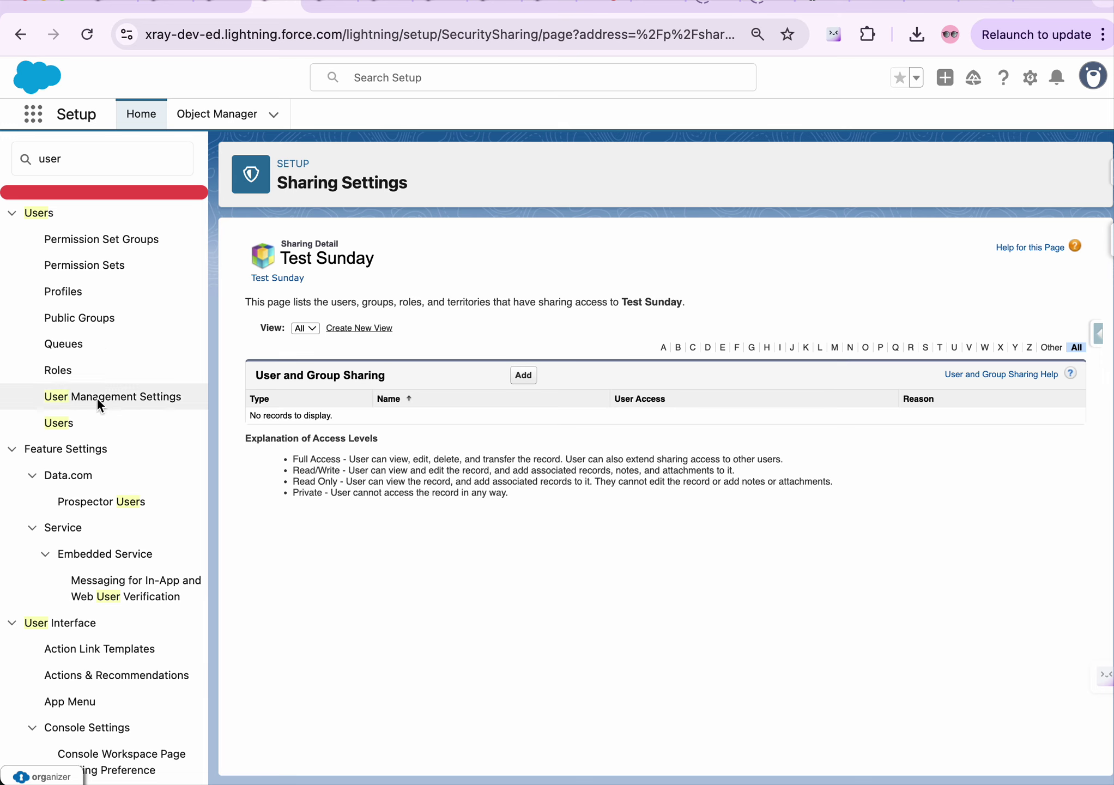
# Go back to the Users list and reopen the Sunday, Test user record
pyautogui.click(60, 423)
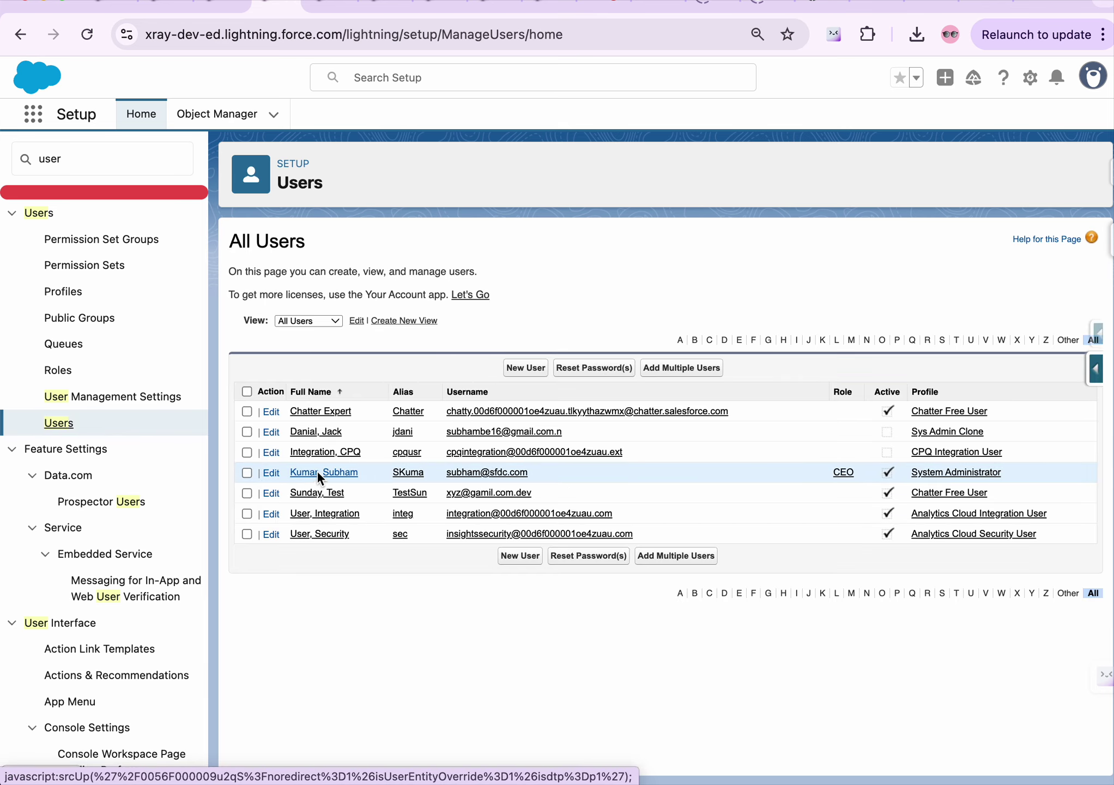
pyautogui.click(317, 494)
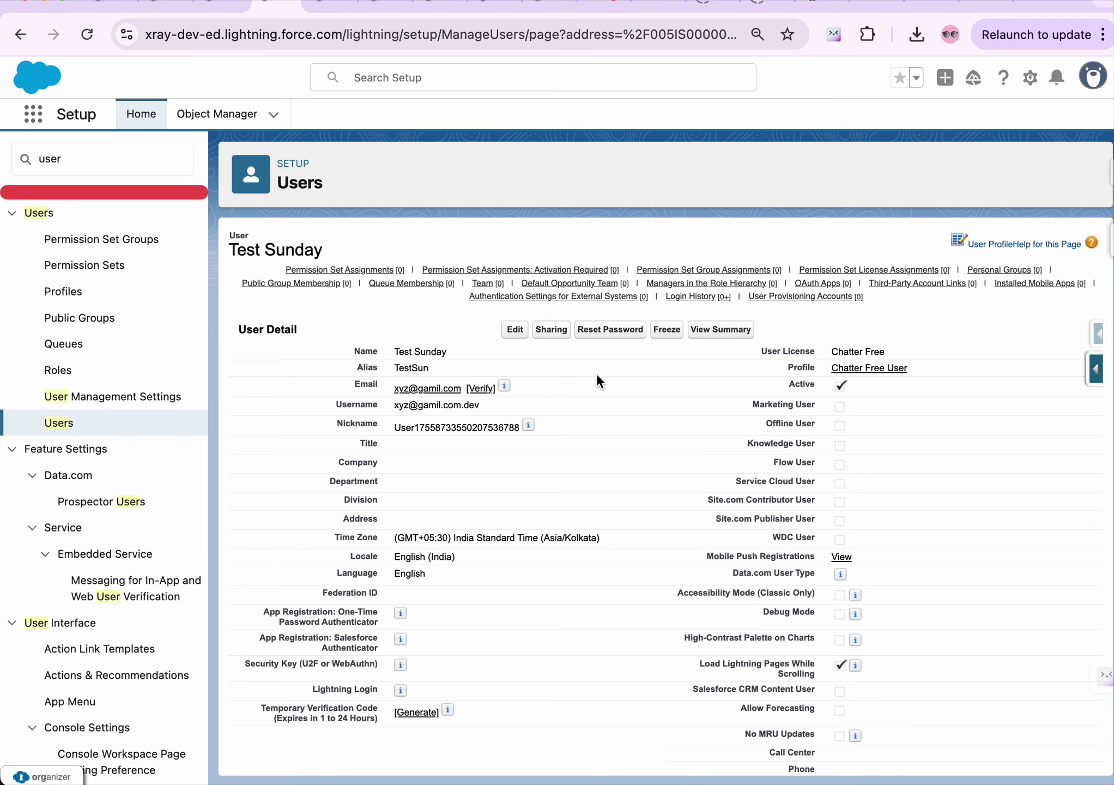
# Reset Test Sunday's password, confirm it, and go back to the user detail page
pyautogui.scroll(-1, 598, 375)
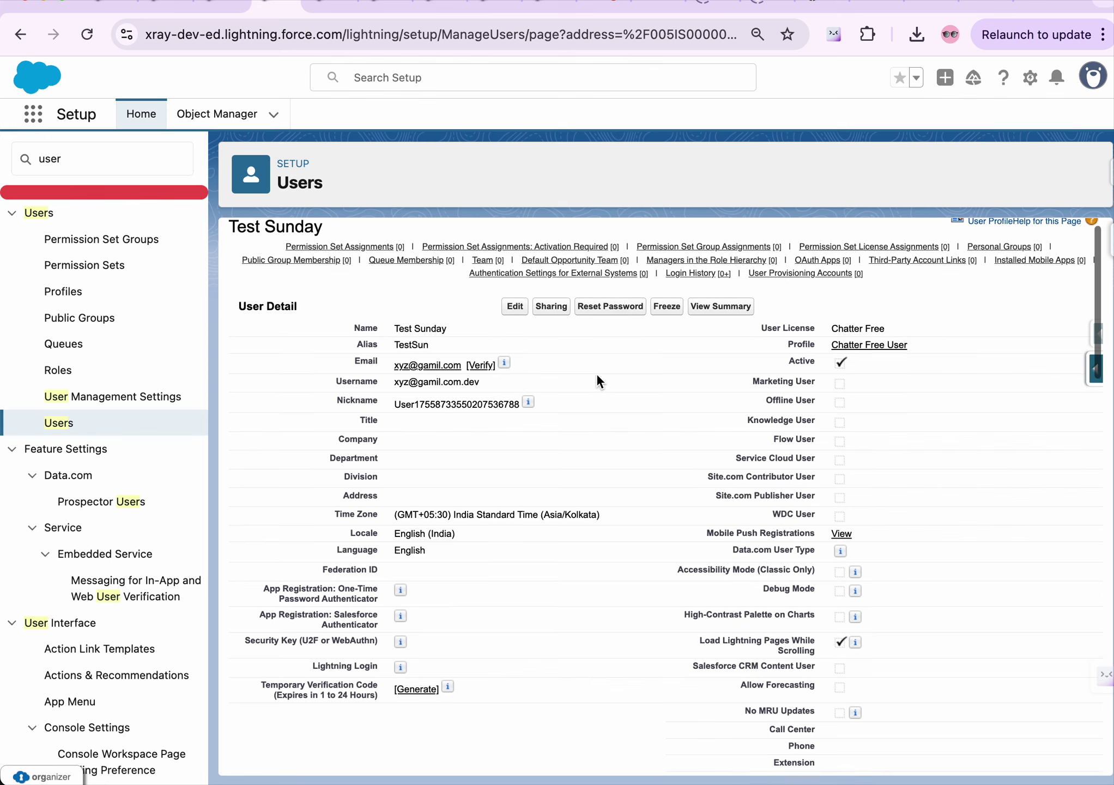
pyautogui.click(609, 303)
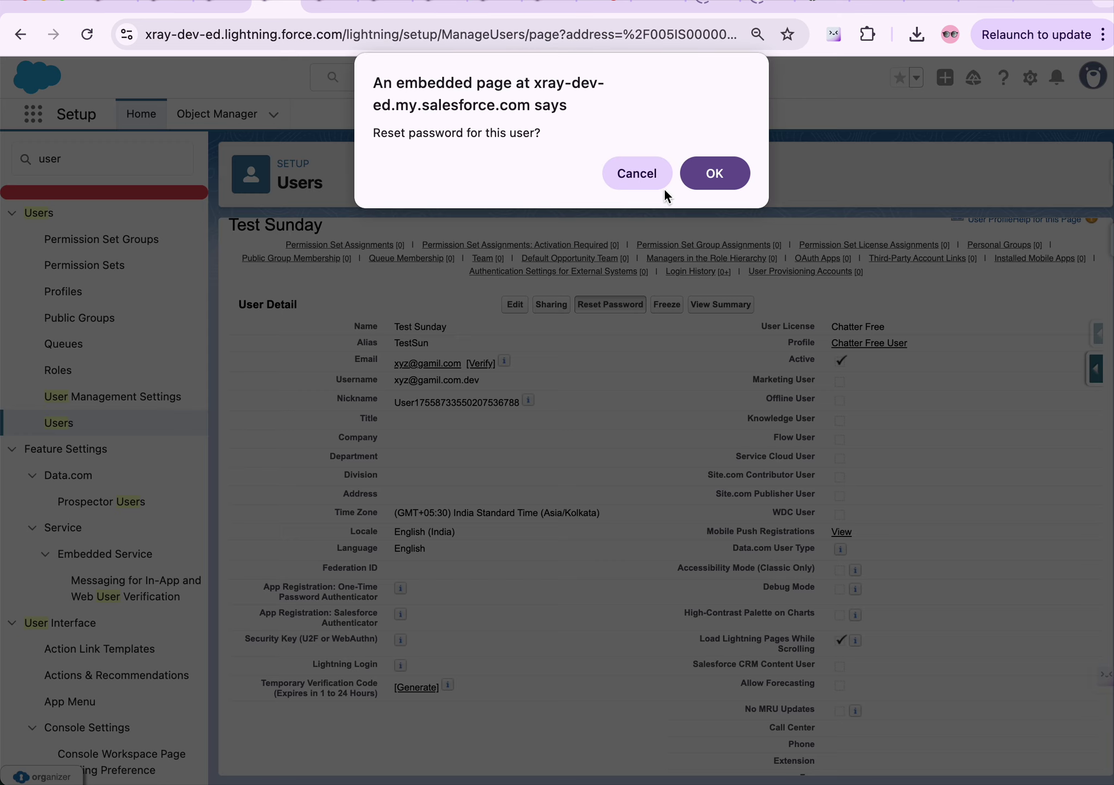
pyautogui.click(704, 177)
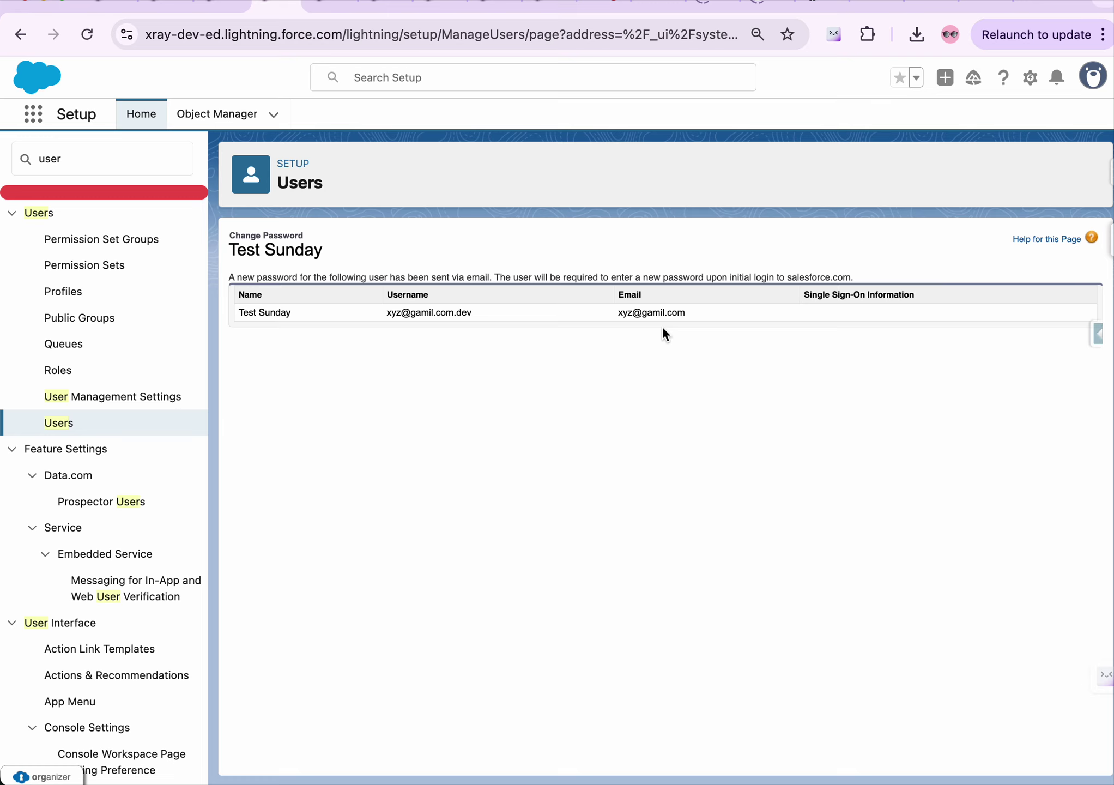
pyautogui.click(16, 36)
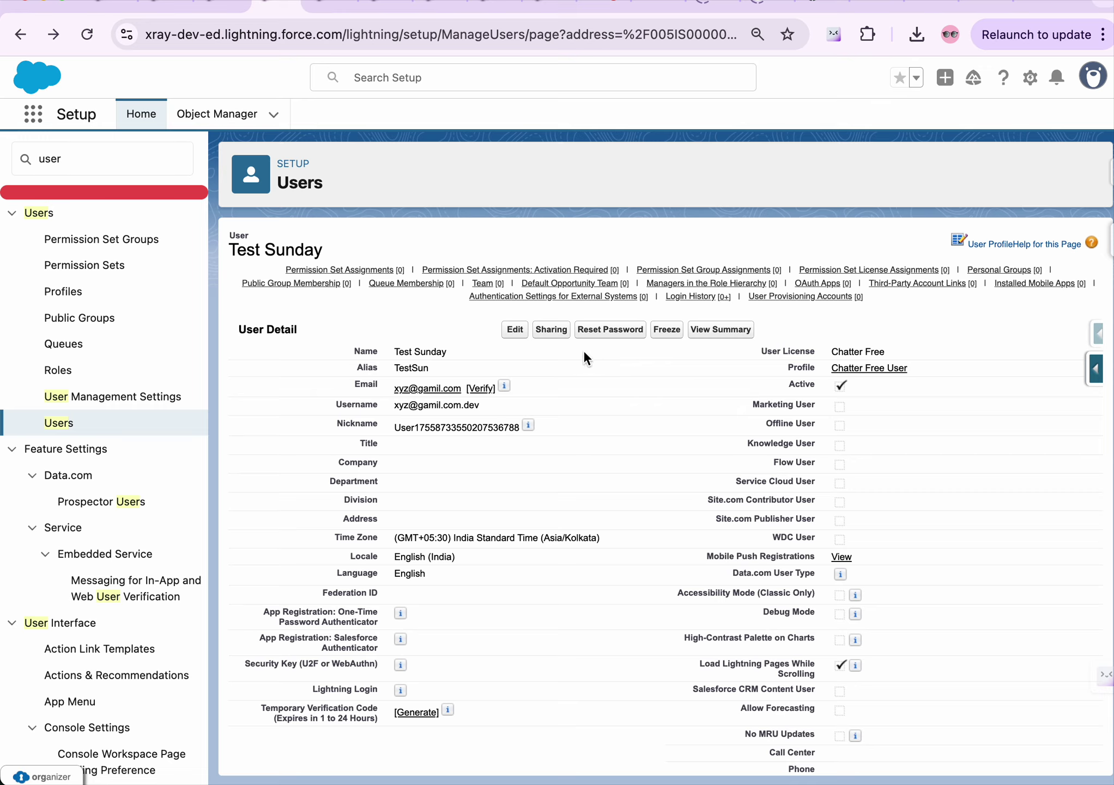
pyautogui.click(661, 334)
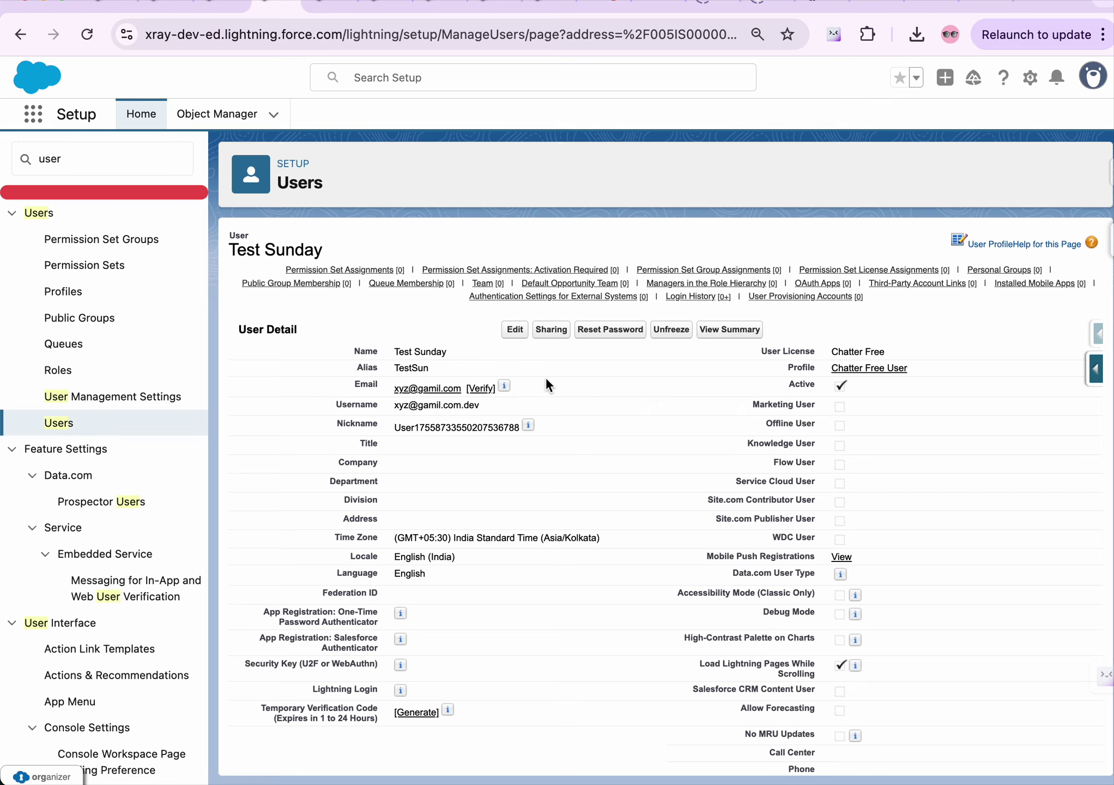
pyautogui.click(671, 329)
# Uncheck Active on Test Sunday's record and save to reach the User Deactivation options
pyautogui.click(520, 330)
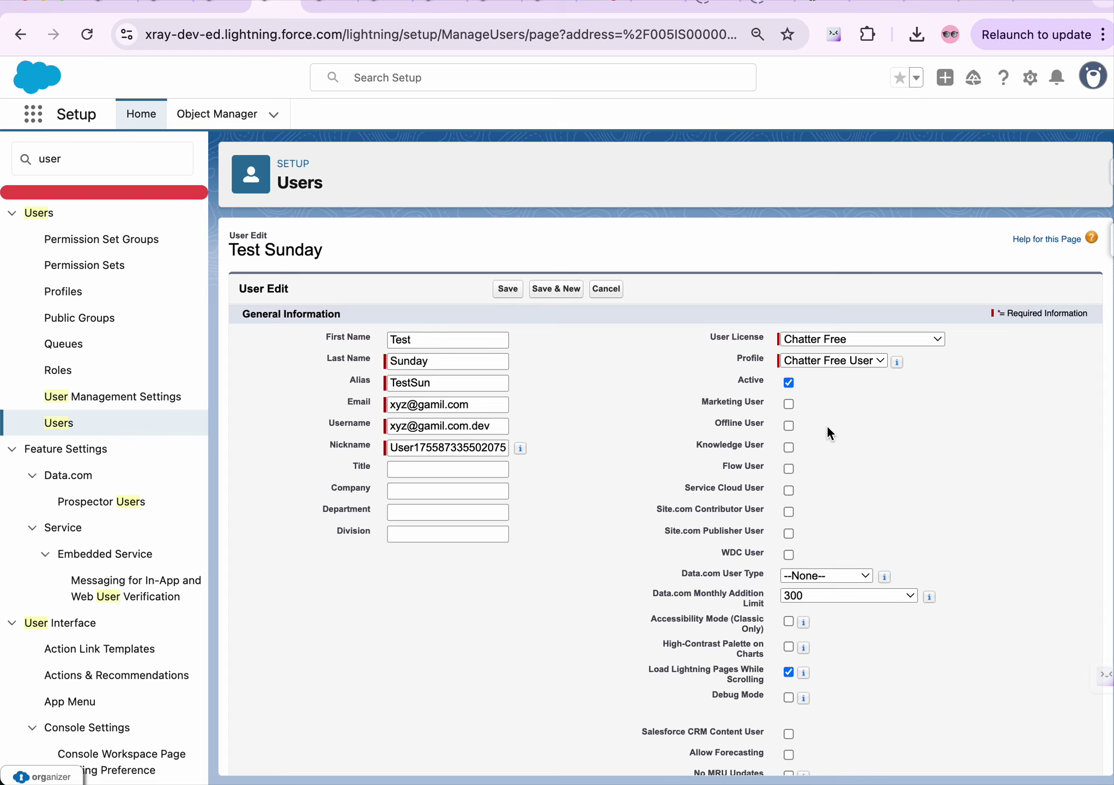
pyautogui.click(789, 382)
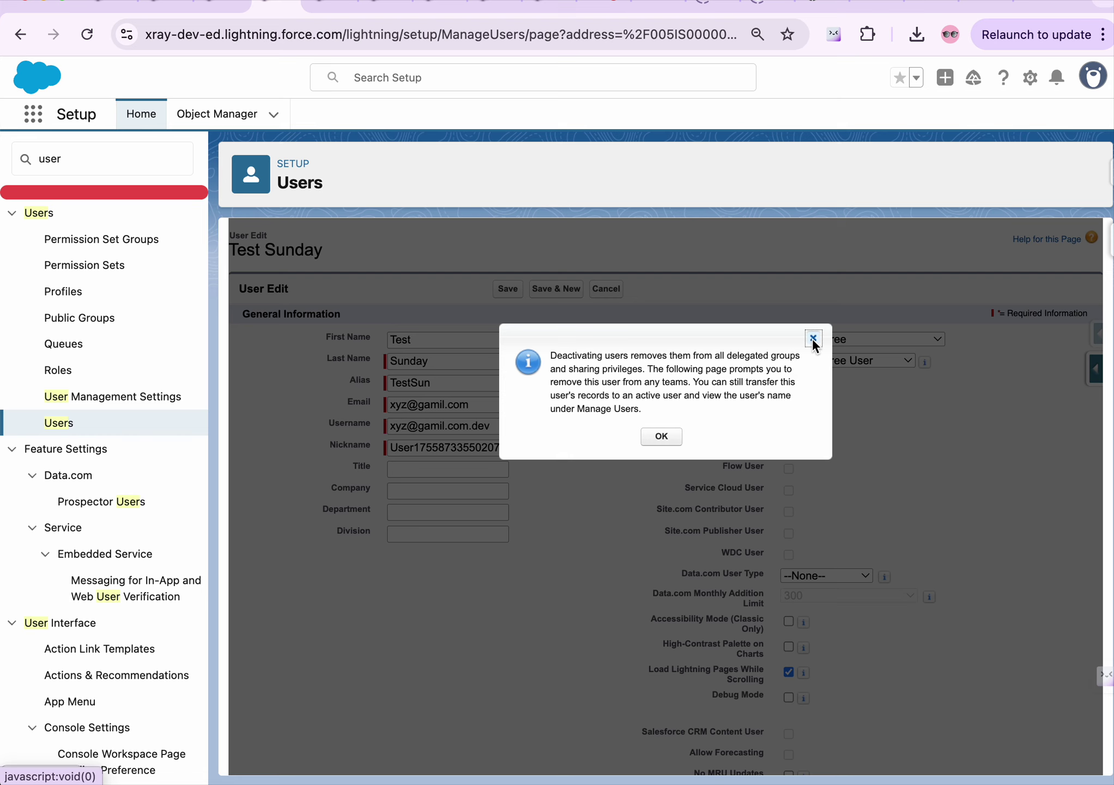
pyautogui.click(812, 338)
pyautogui.click(501, 288)
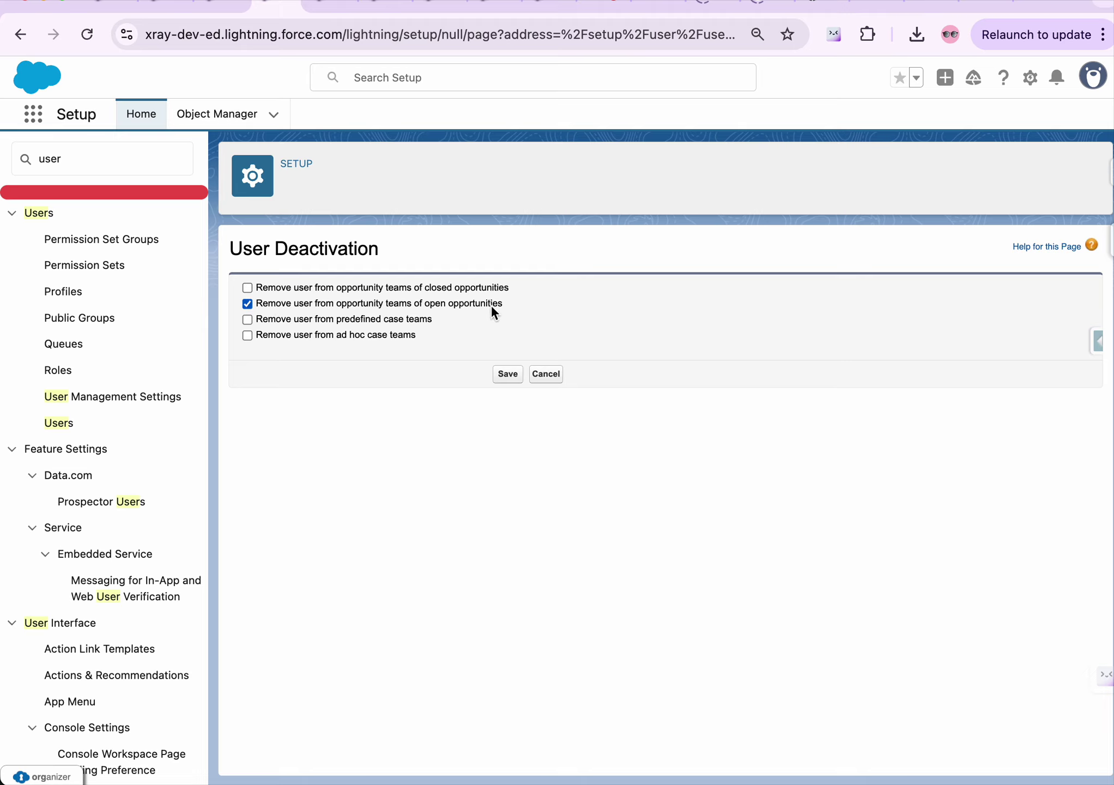
pyautogui.click(221, 5)
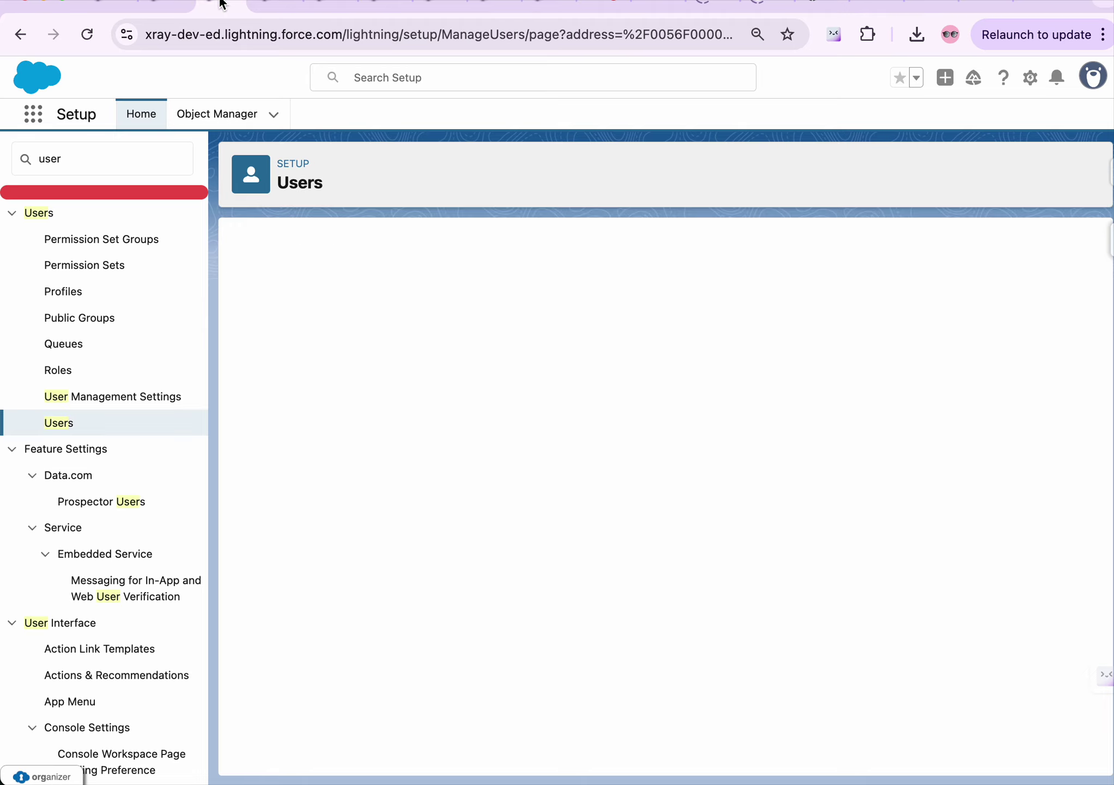
# Find Opportunities via the App Launcher search 'opp' and open the Test March opportunity
pyautogui.click(40, 113)
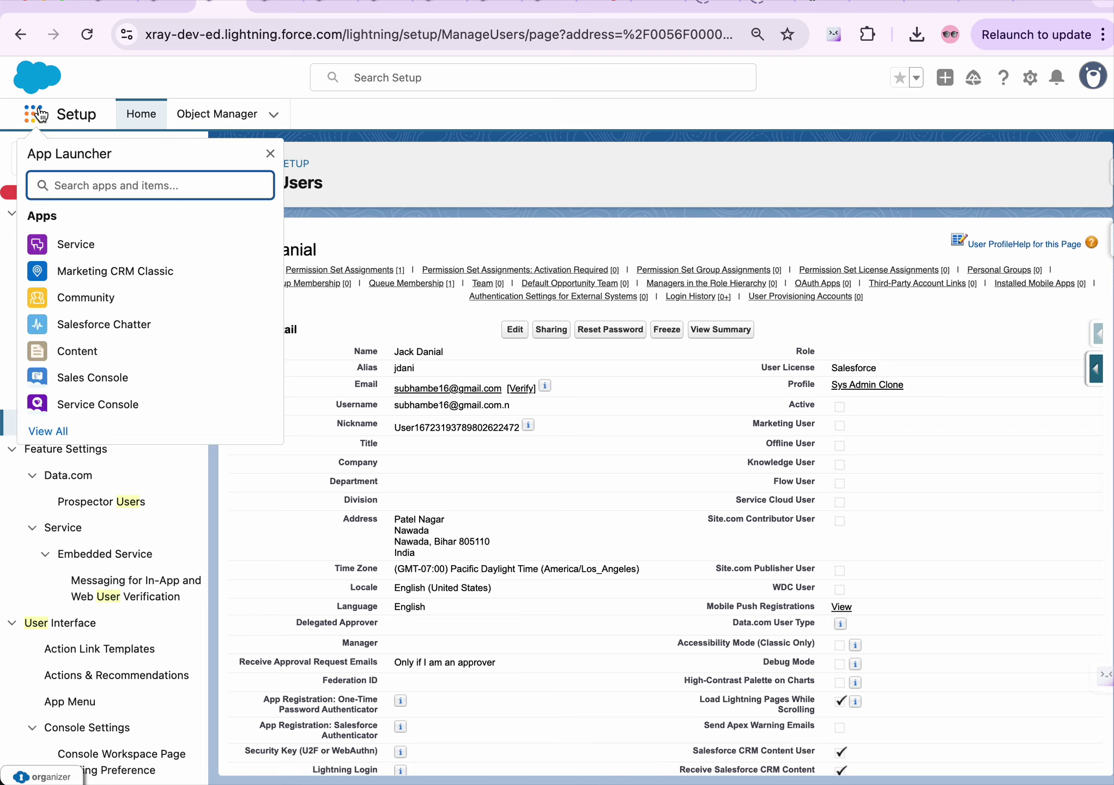
pyautogui.write('opp')
pyautogui.click(51, 304)
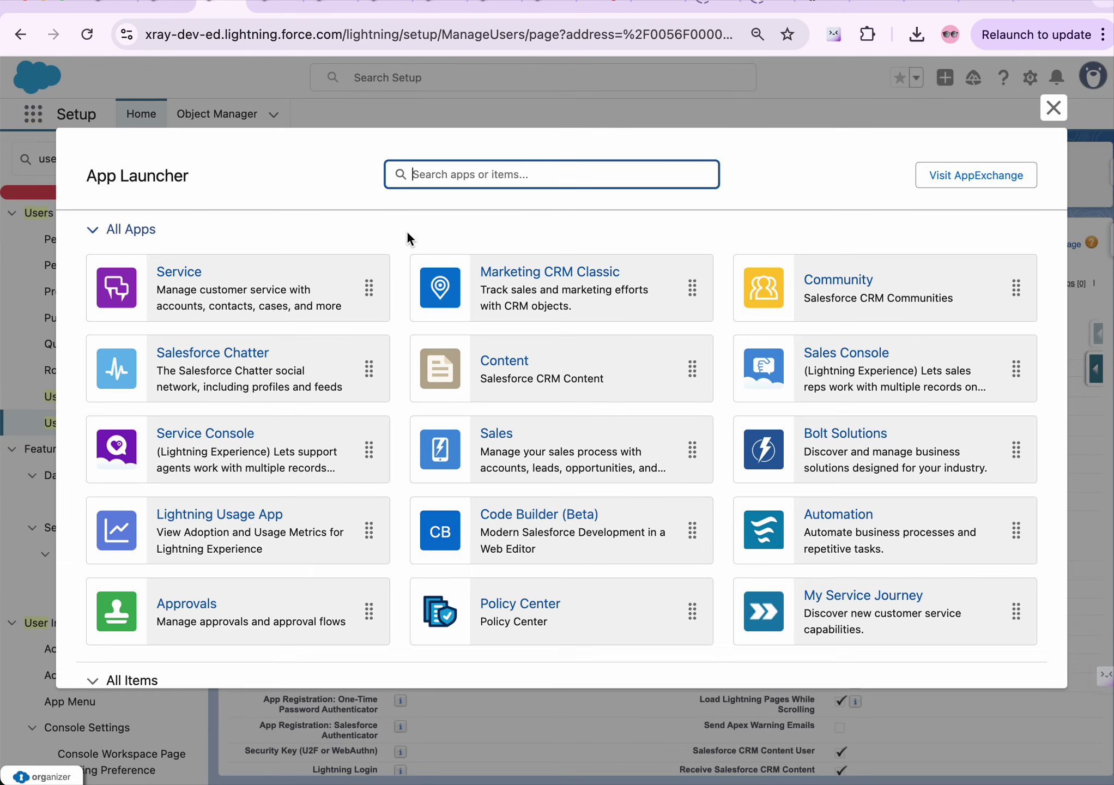
pyautogui.write('opp')
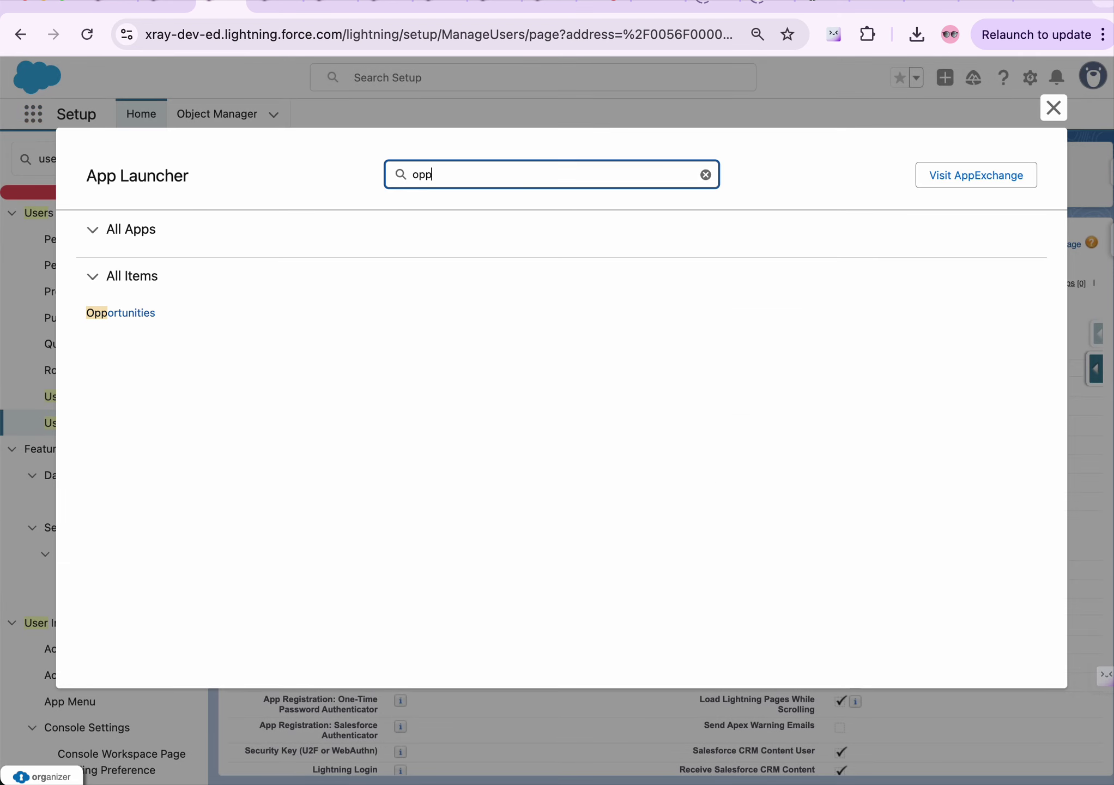
pyautogui.click(143, 313)
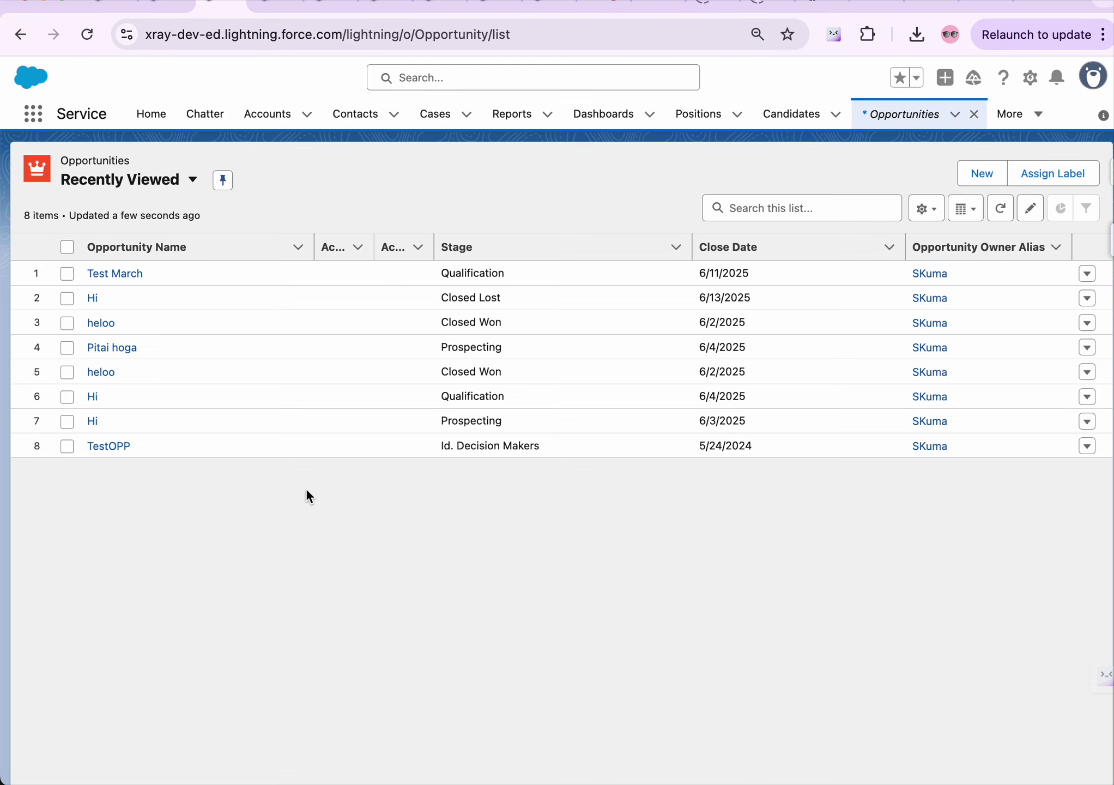
pyautogui.click(126, 273)
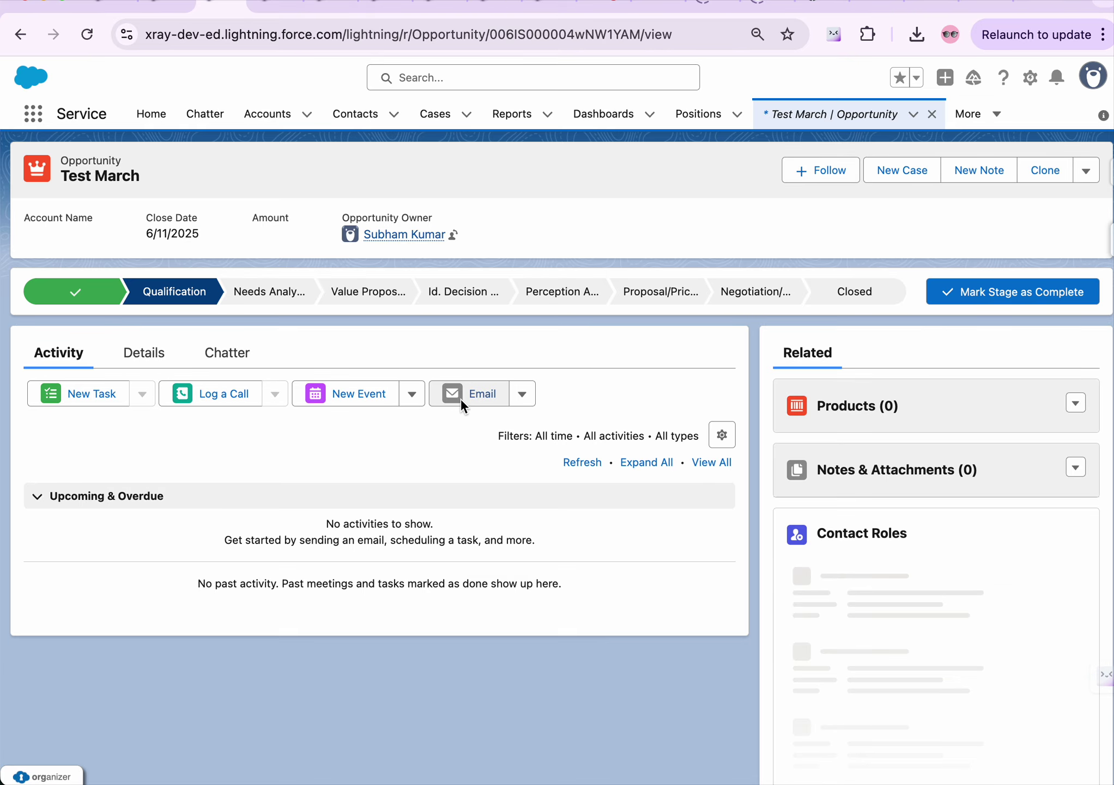
# Show Test March's Details and search the page for 'own' to locate the Opportunity Owner
pyautogui.click(150, 356)
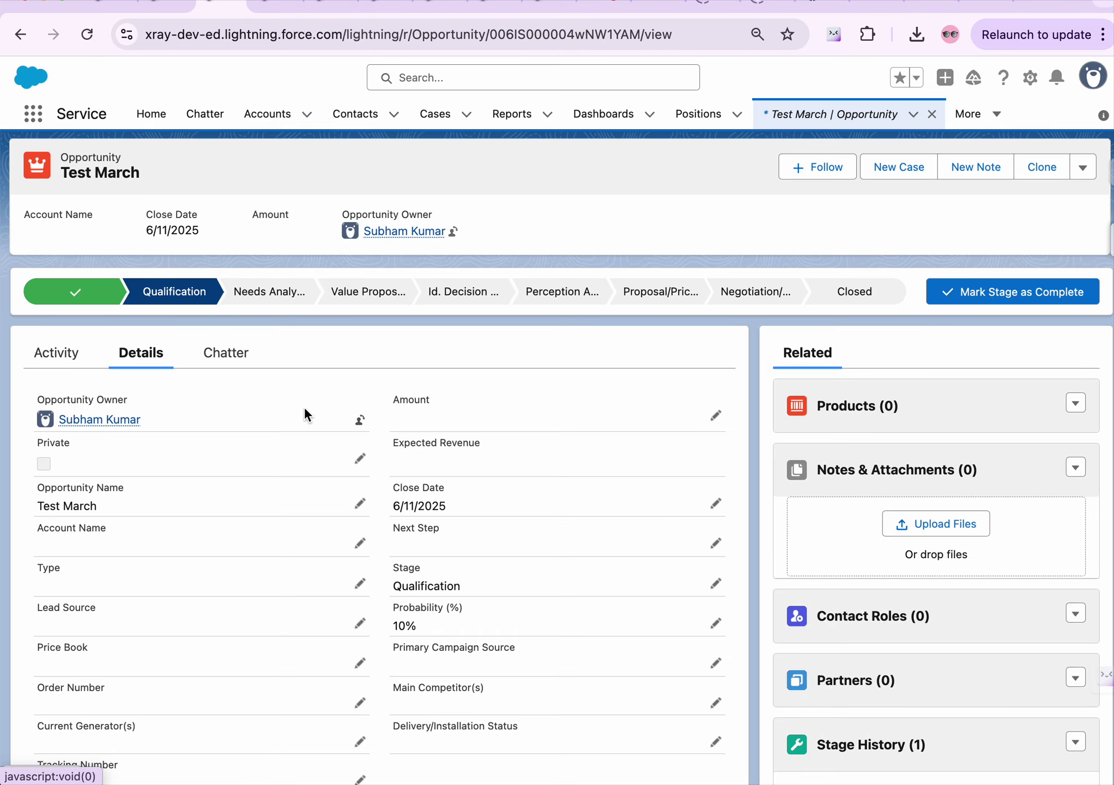
pyautogui.scroll(-3, 305, 428)
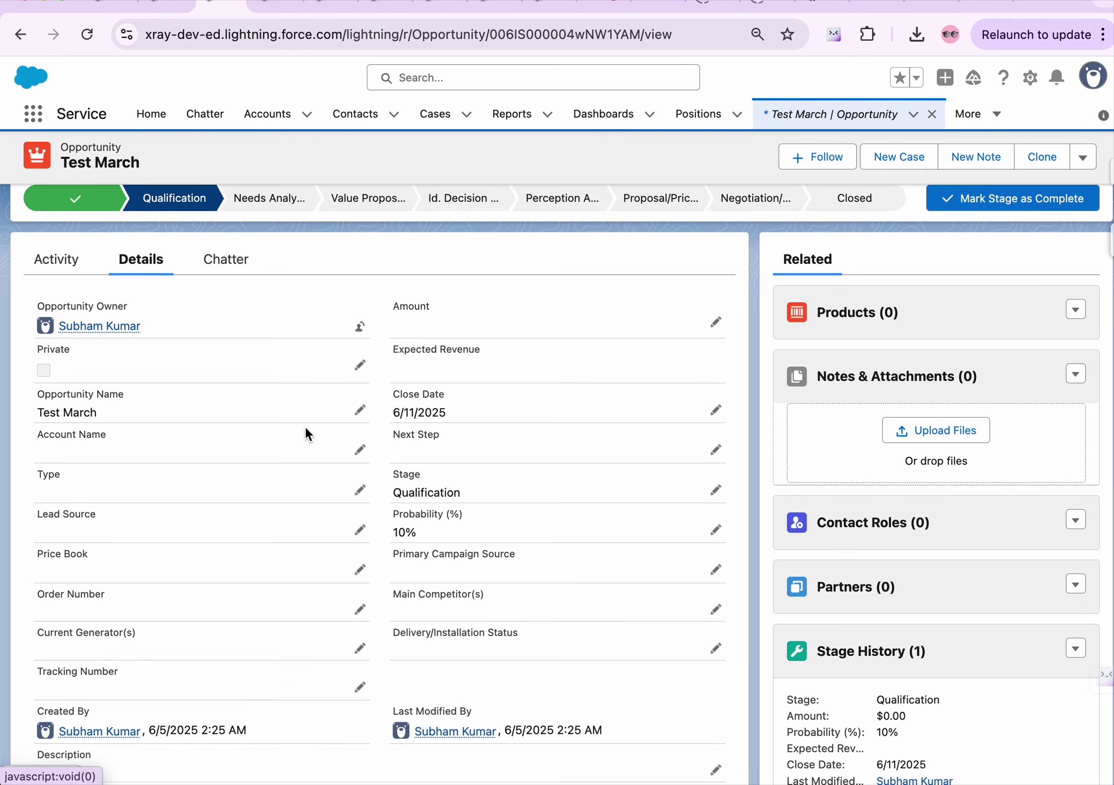
pyautogui.press('super+f')
pyautogui.write('own')
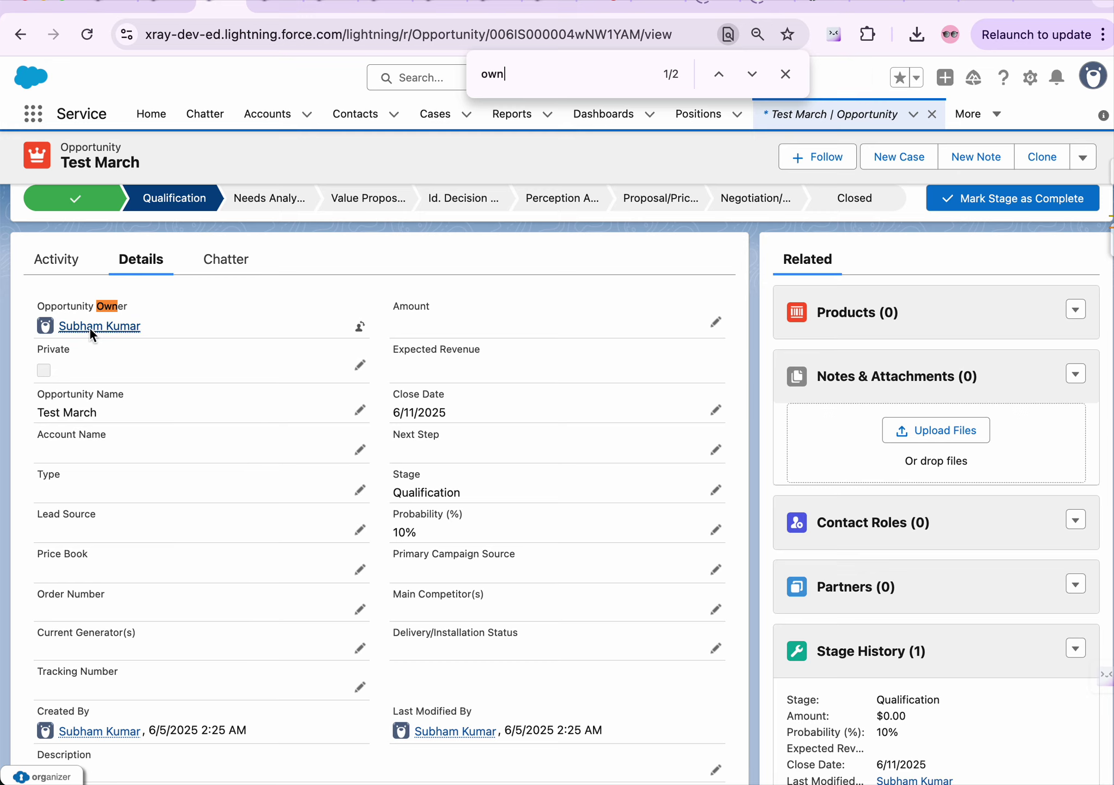
pyautogui.moveTo(90, 327)
pyautogui.moveTo(100, 325)
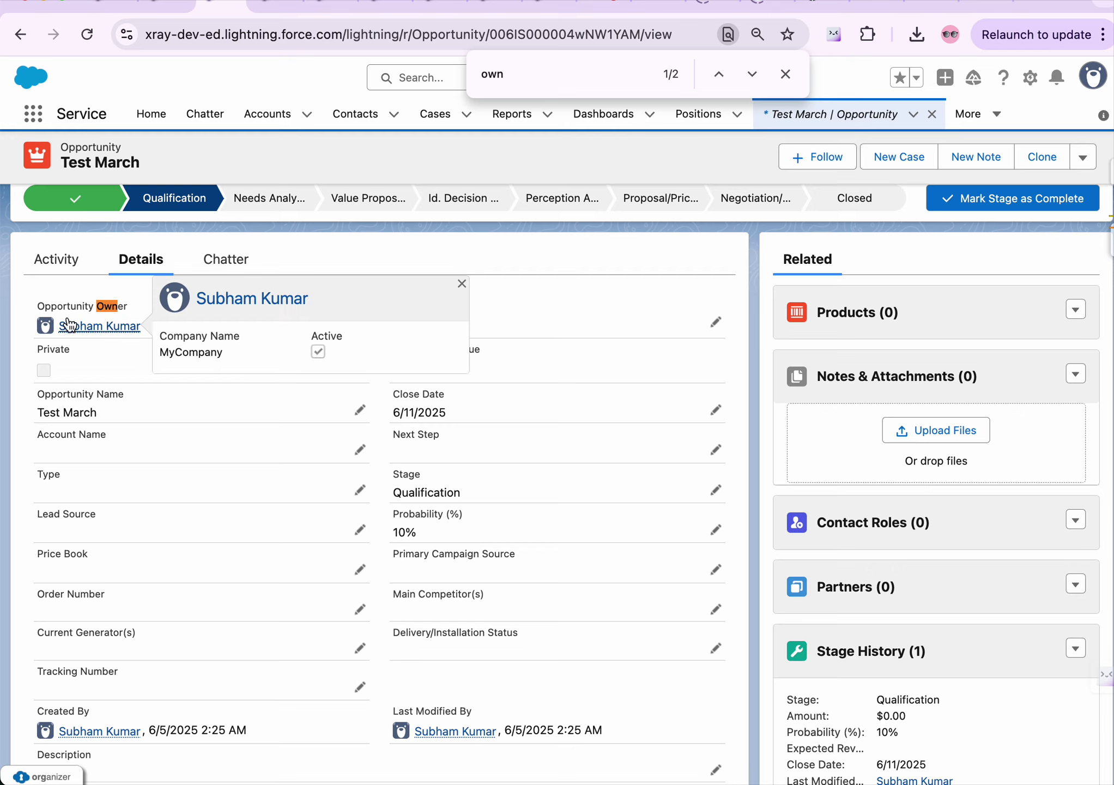
# Compare the Test March opportunity with the User Deactivation page, ending on the deactivation options
pyautogui.click(165, 5)
pyautogui.click(288, 5)
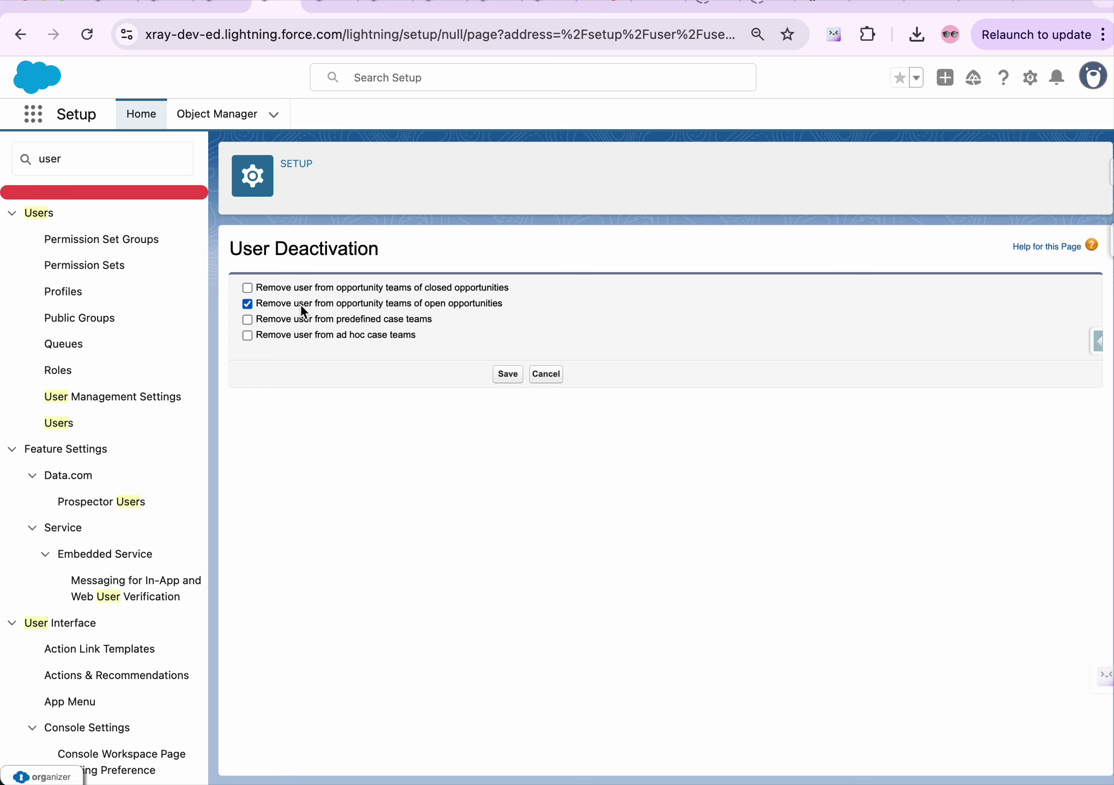
pyautogui.click(218, 7)
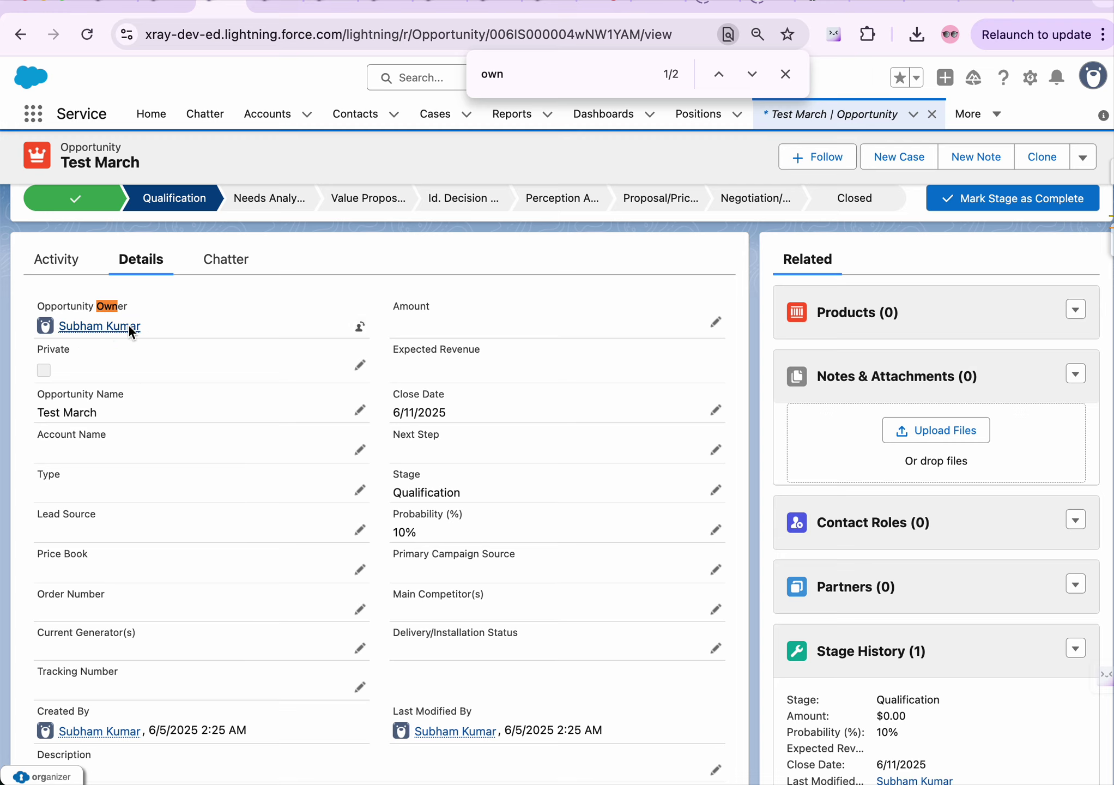
pyautogui.moveTo(128, 326)
pyautogui.click(265, 5)
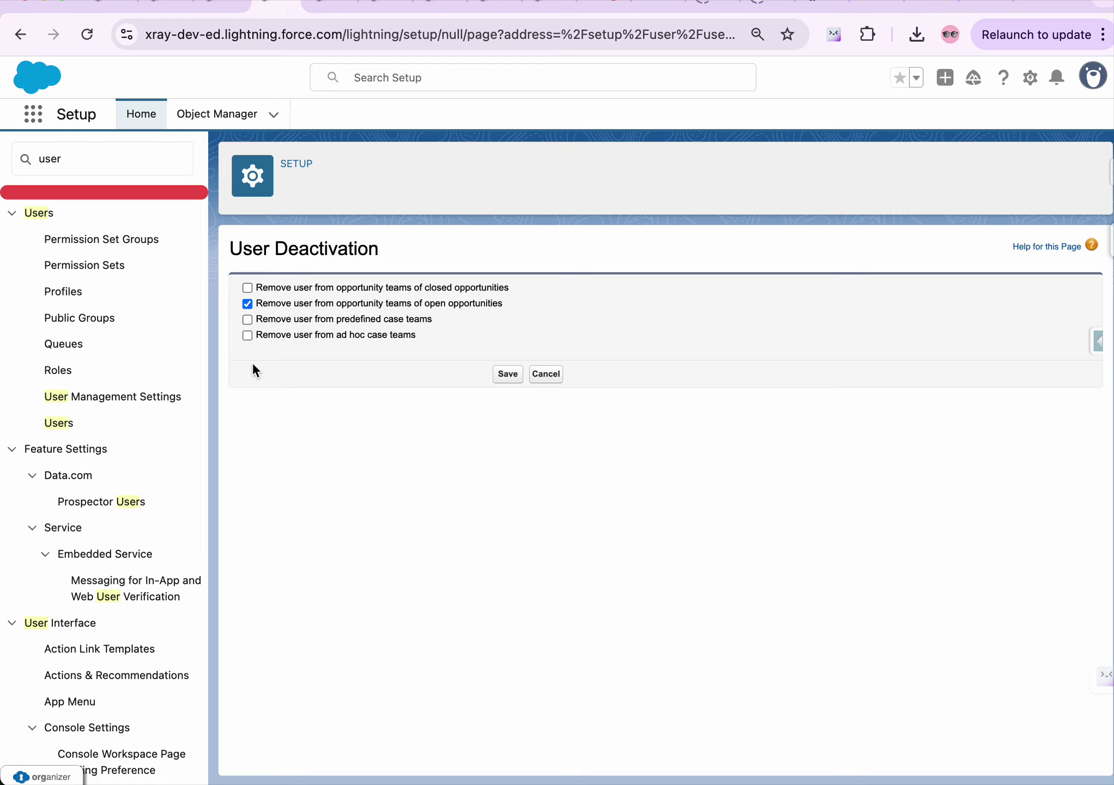
# Save the deactivation with opportunity-team removal and check Test Sunday's record shows Active unchecked
pyautogui.click(503, 375)
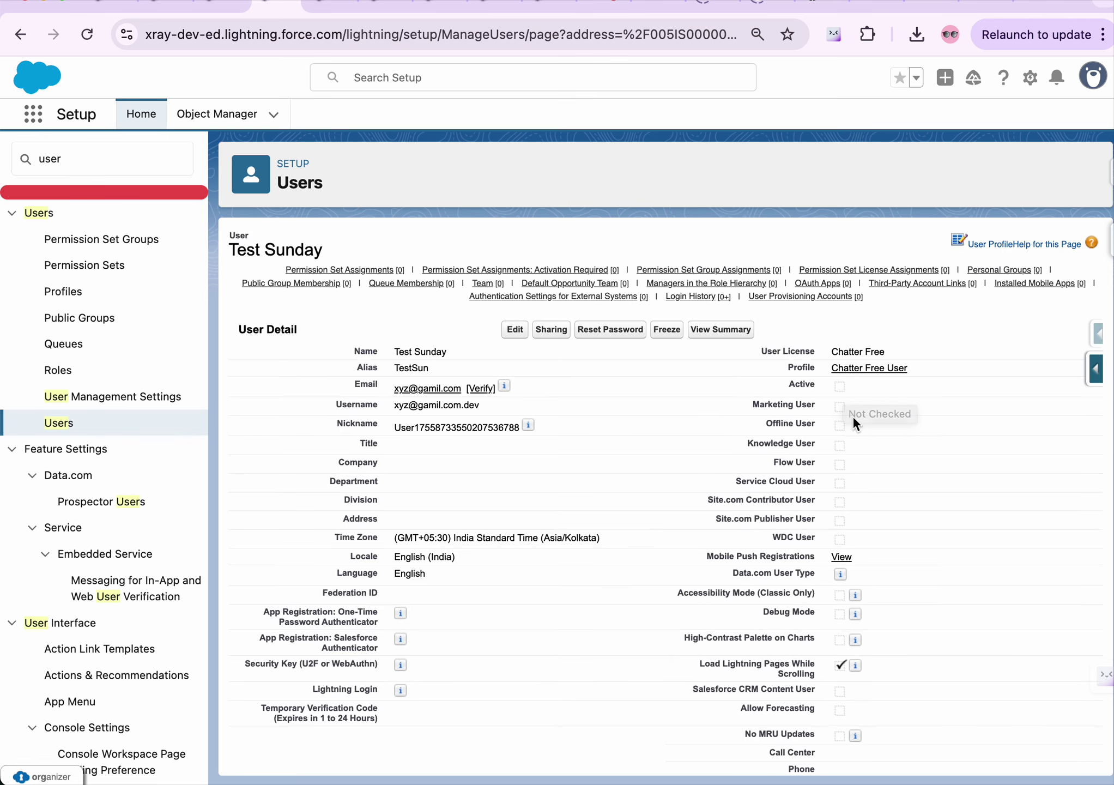
pyautogui.scroll(-1, 618, 439)
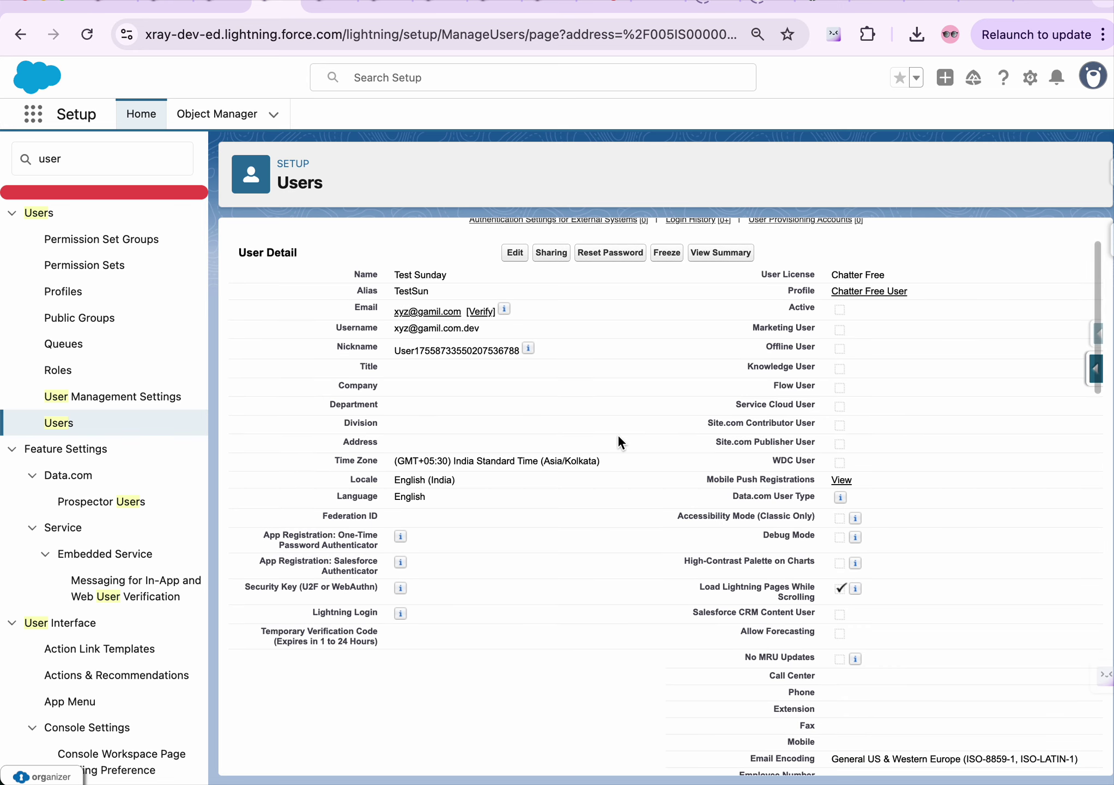
pyautogui.scroll(-6, 618, 438)
pyautogui.scroll(7, 619, 436)
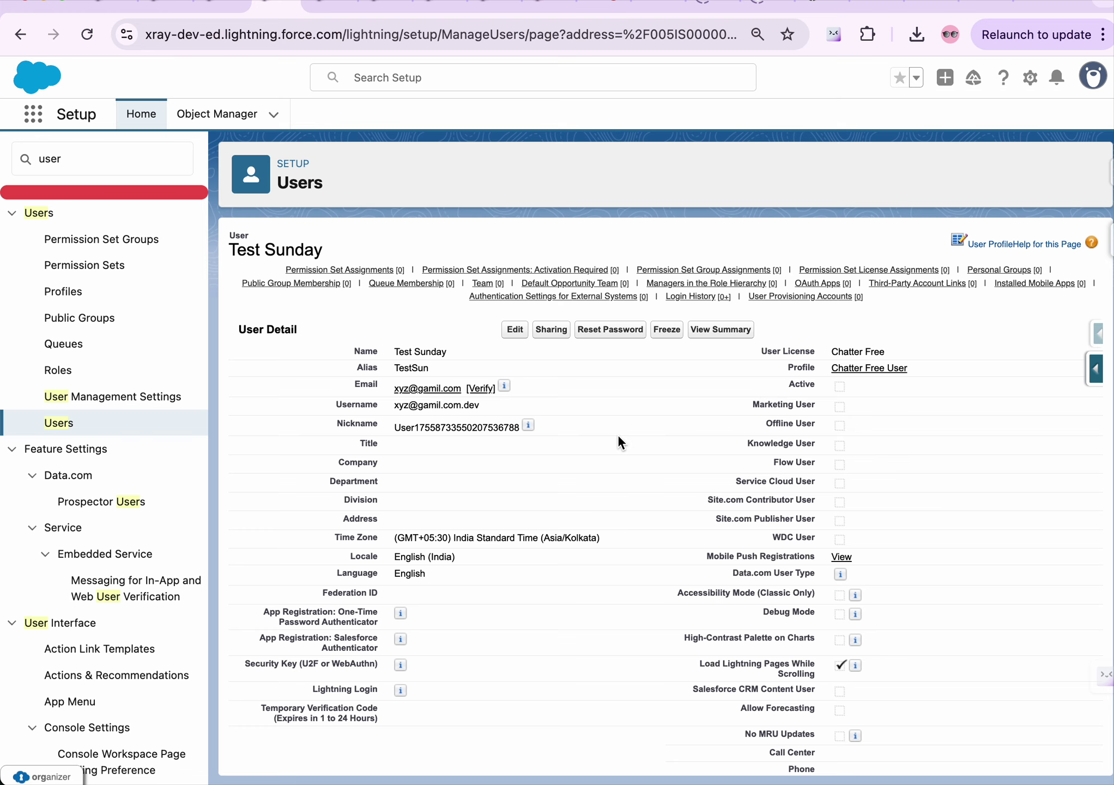
pyautogui.scroll(-7, 619, 440)
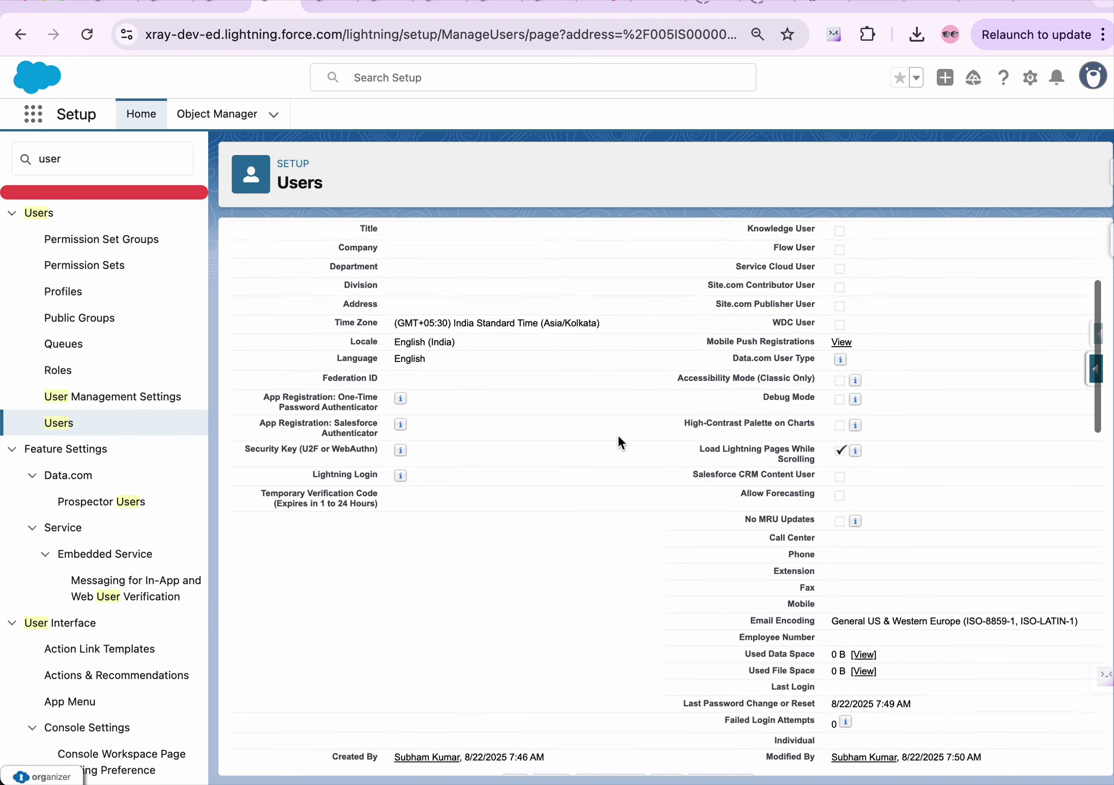
pyautogui.scroll(-2, 618, 441)
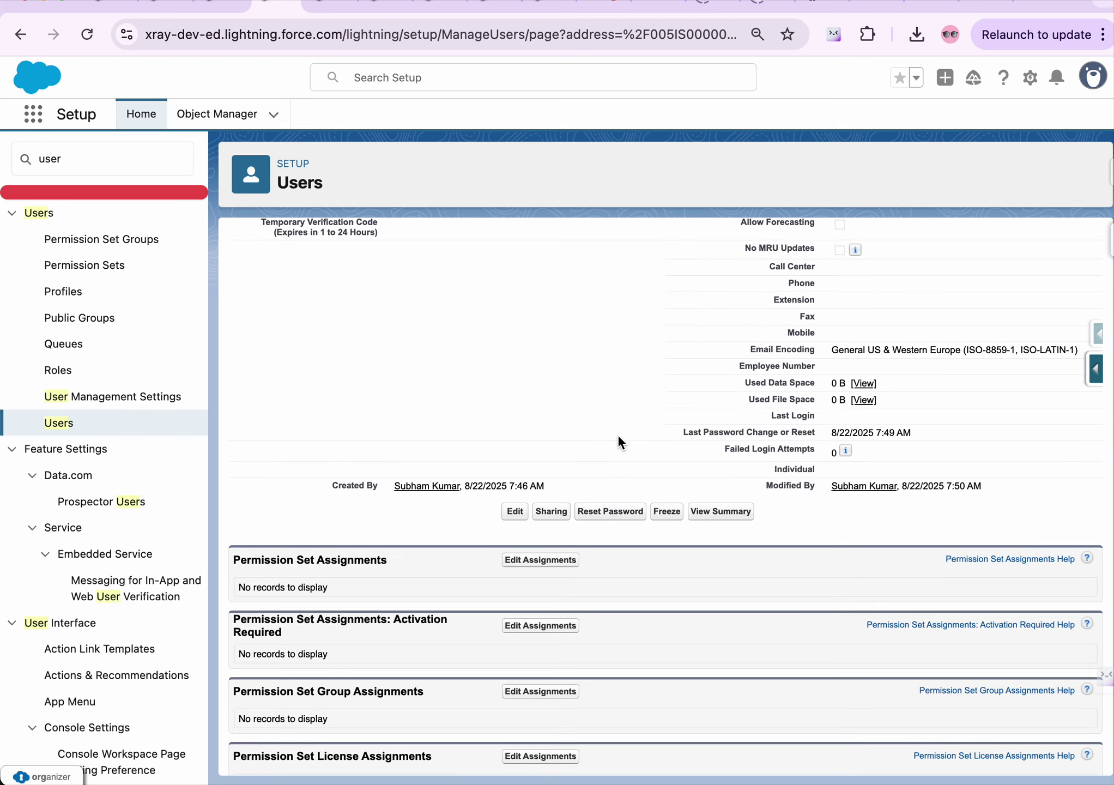
pyautogui.scroll(3, 618, 442)
pyautogui.scroll(6, 618, 442)
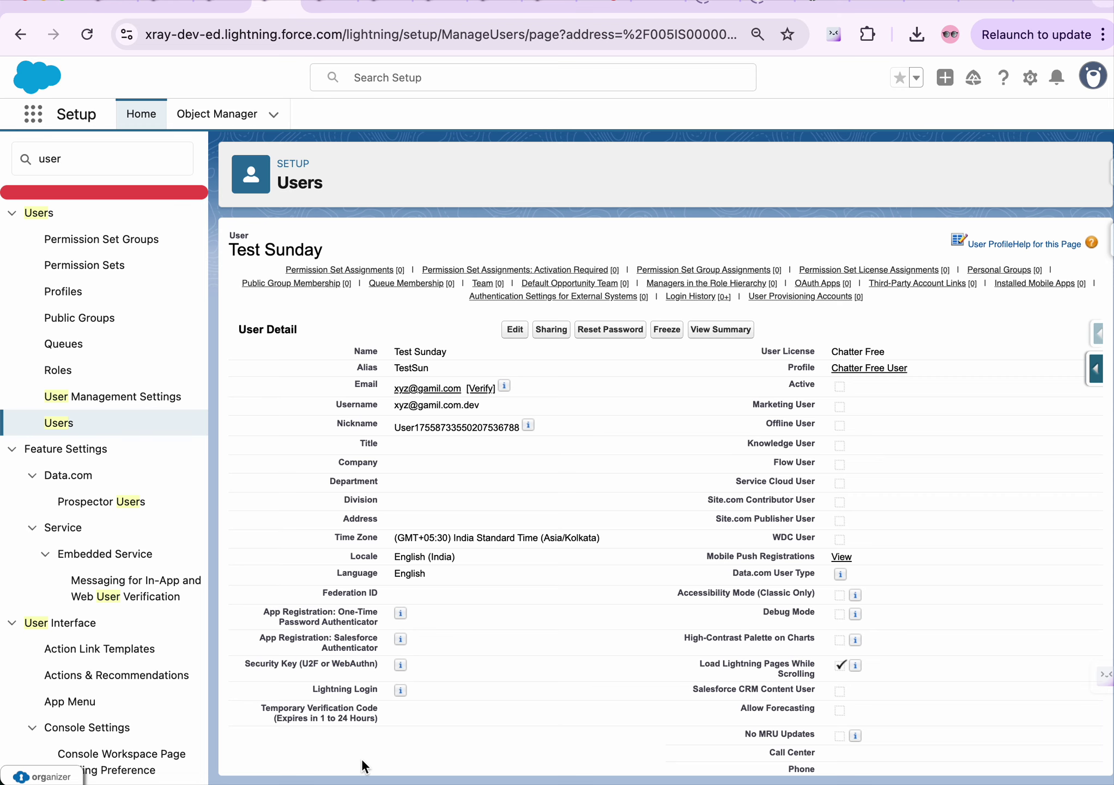
pyautogui.moveTo(582, 763)
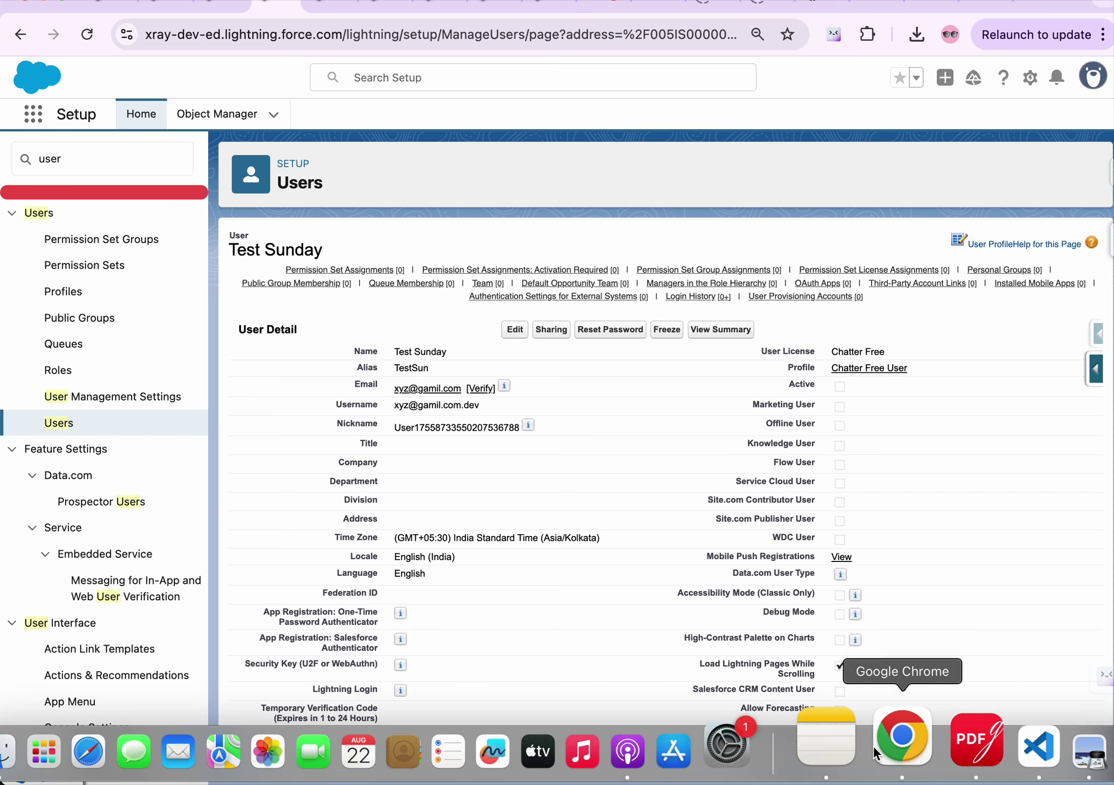
pyautogui.click(854, 743)
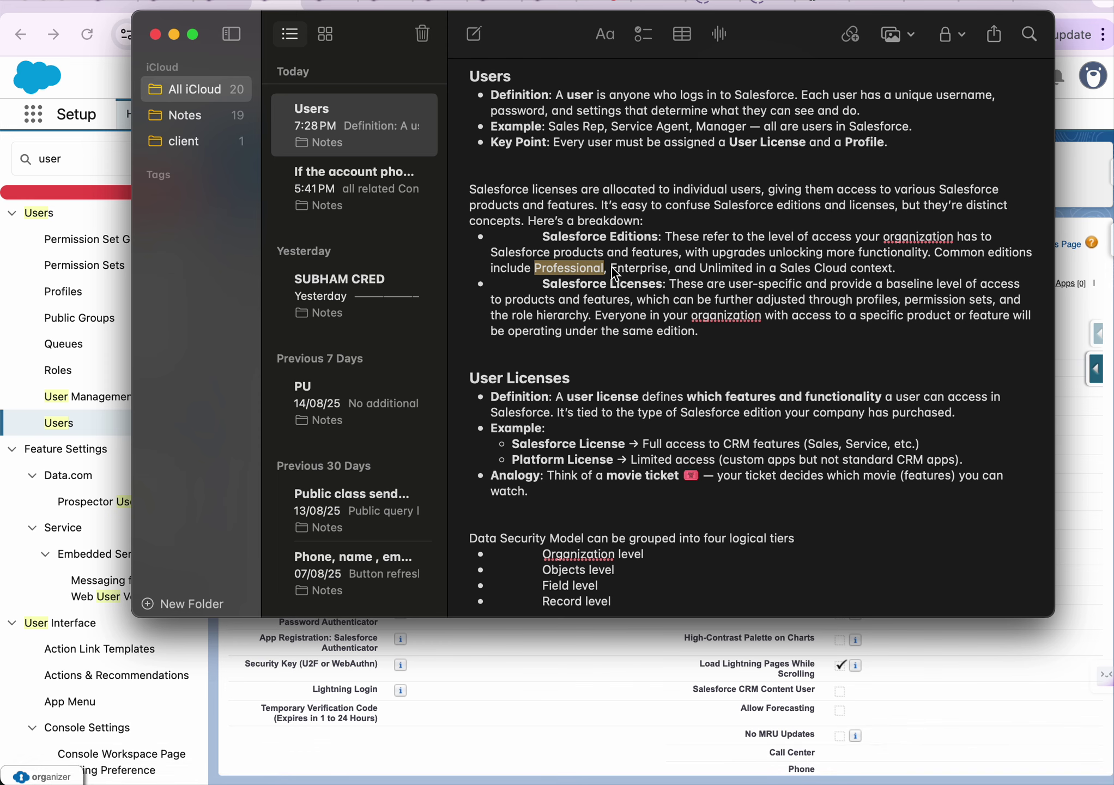
pyautogui.scroll(-2, 615, 272)
pyautogui.scroll(2, 615, 273)
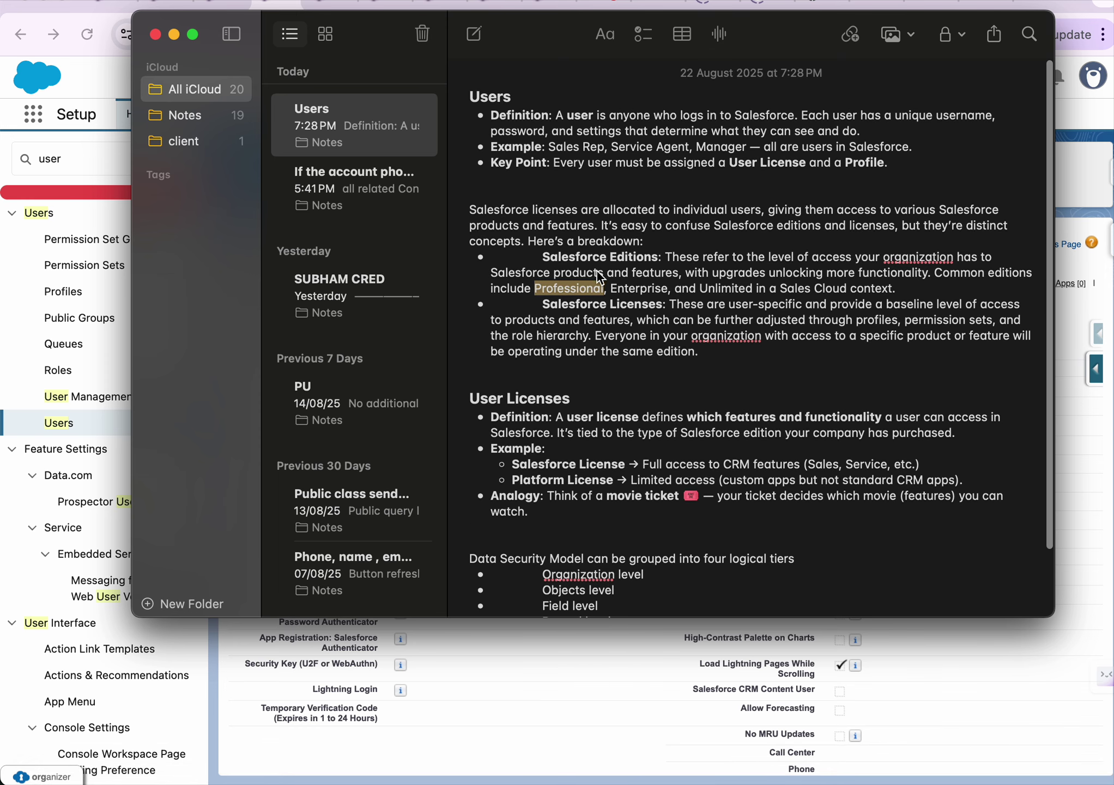
pyautogui.doubleClick(589, 258)
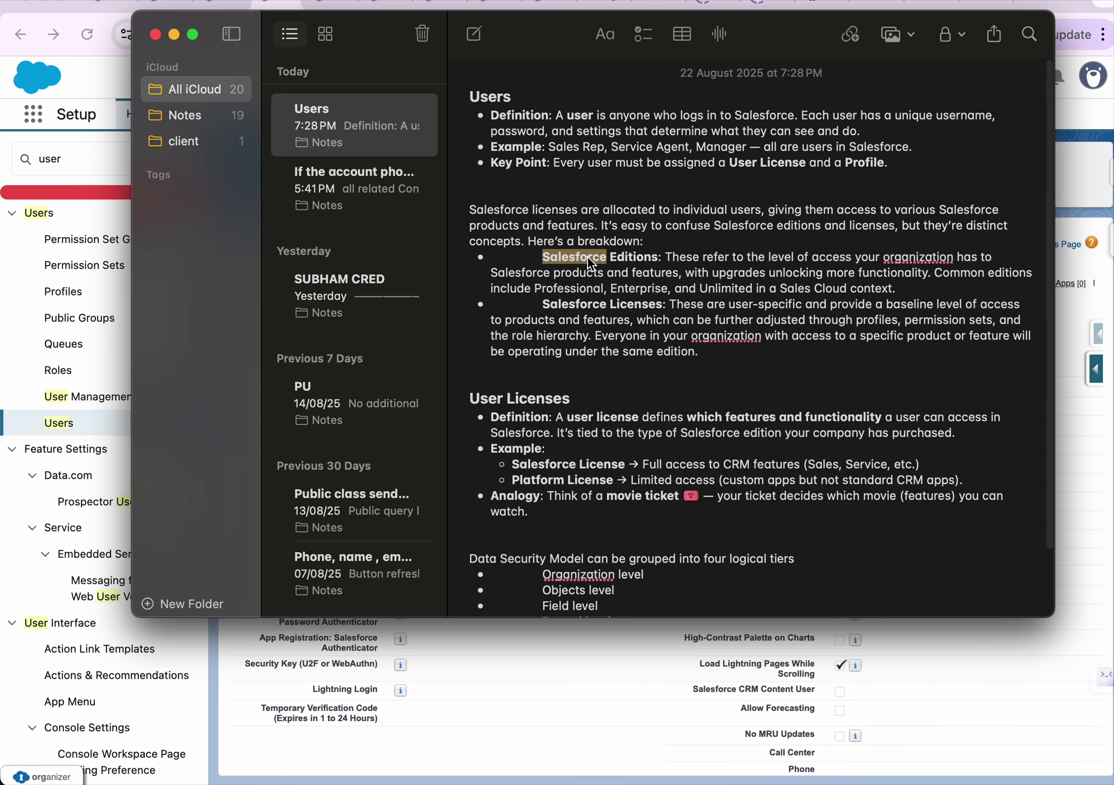
pyautogui.doubleClick(553, 290)
pyautogui.doubleClick(635, 292)
pyautogui.click(722, 294)
pyautogui.doubleClick(723, 294)
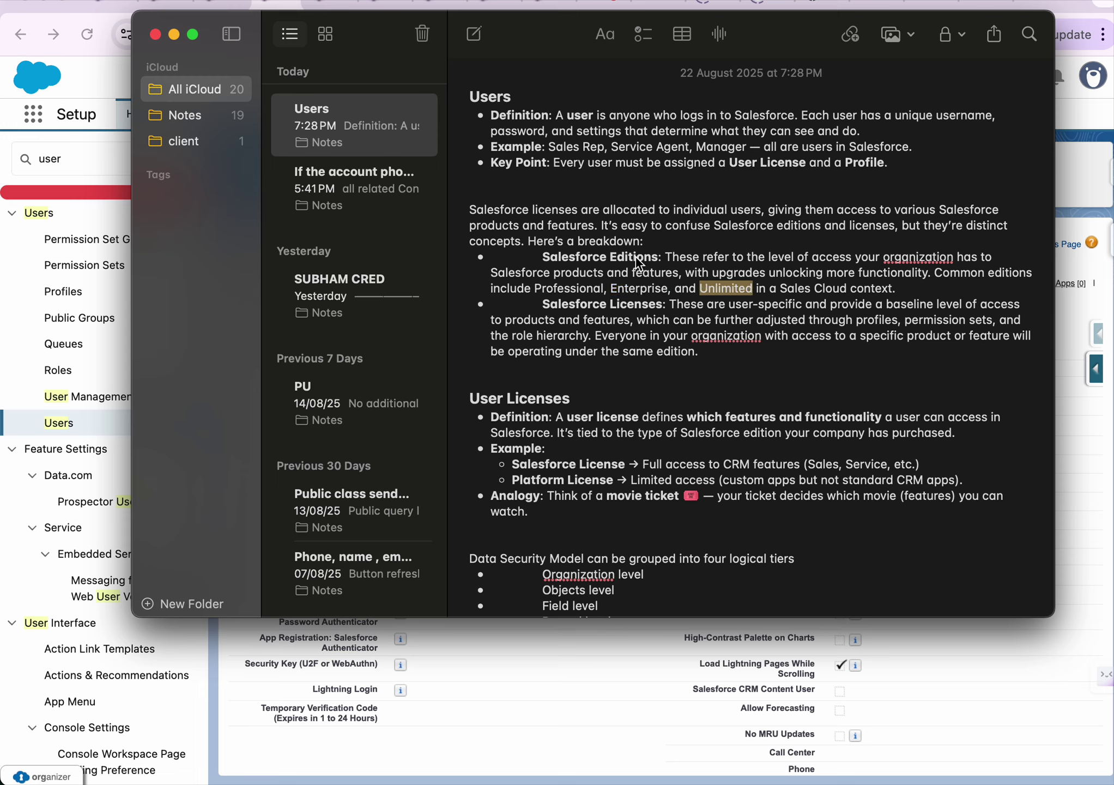
pyautogui.moveTo(535, 257); pyautogui.dragTo(932, 284)
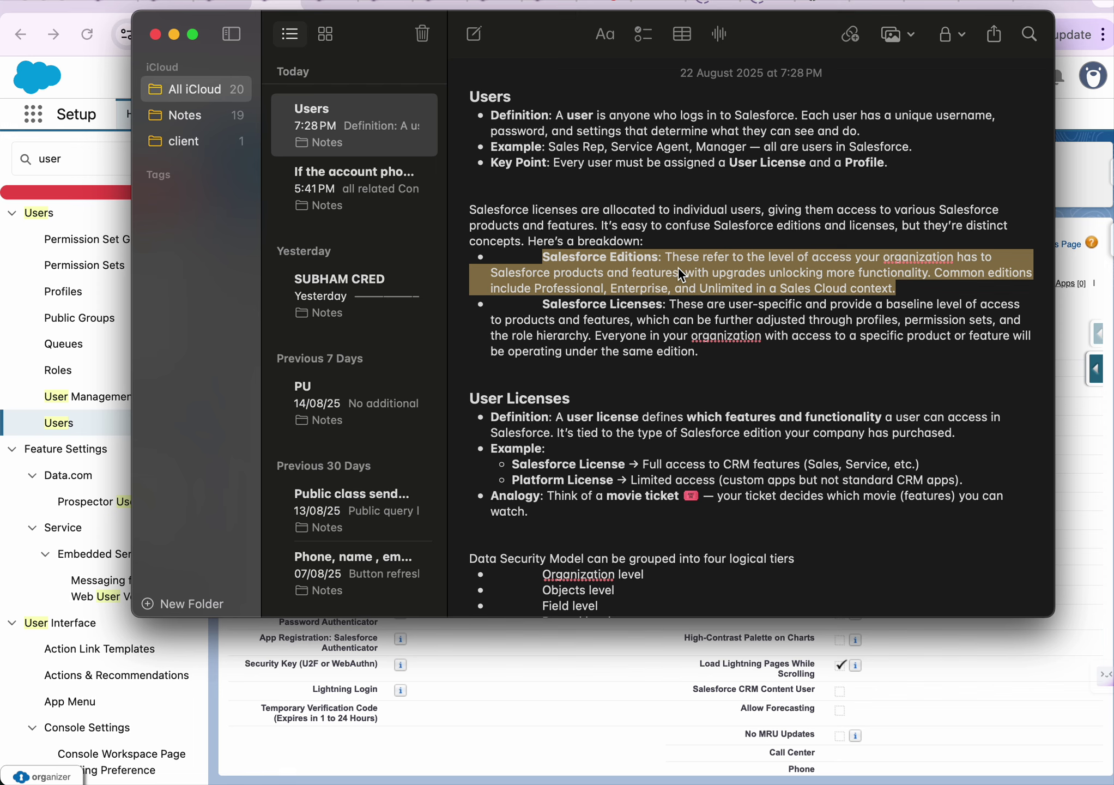
pyautogui.scroll(-2, 678, 269)
pyautogui.click(554, 276)
pyautogui.moveTo(536, 268); pyautogui.dragTo(703, 314)
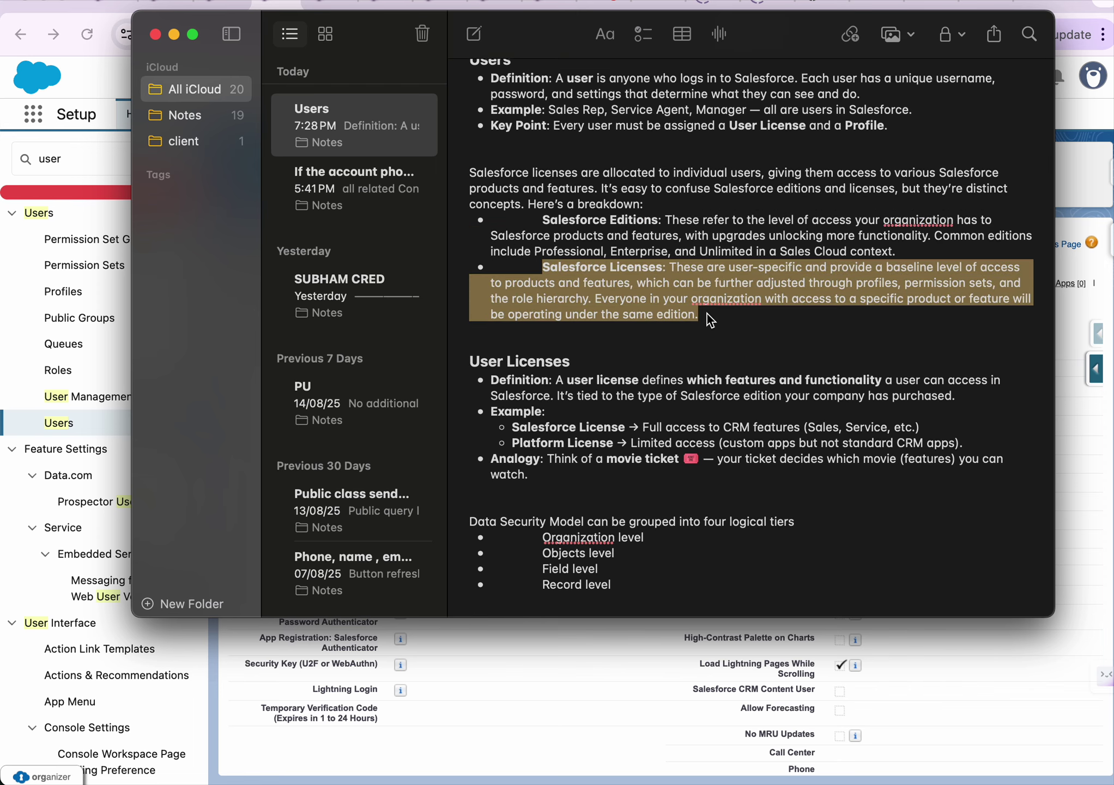
pyautogui.click(705, 313)
pyautogui.moveTo(705, 314); pyautogui.dragTo(567, 293)
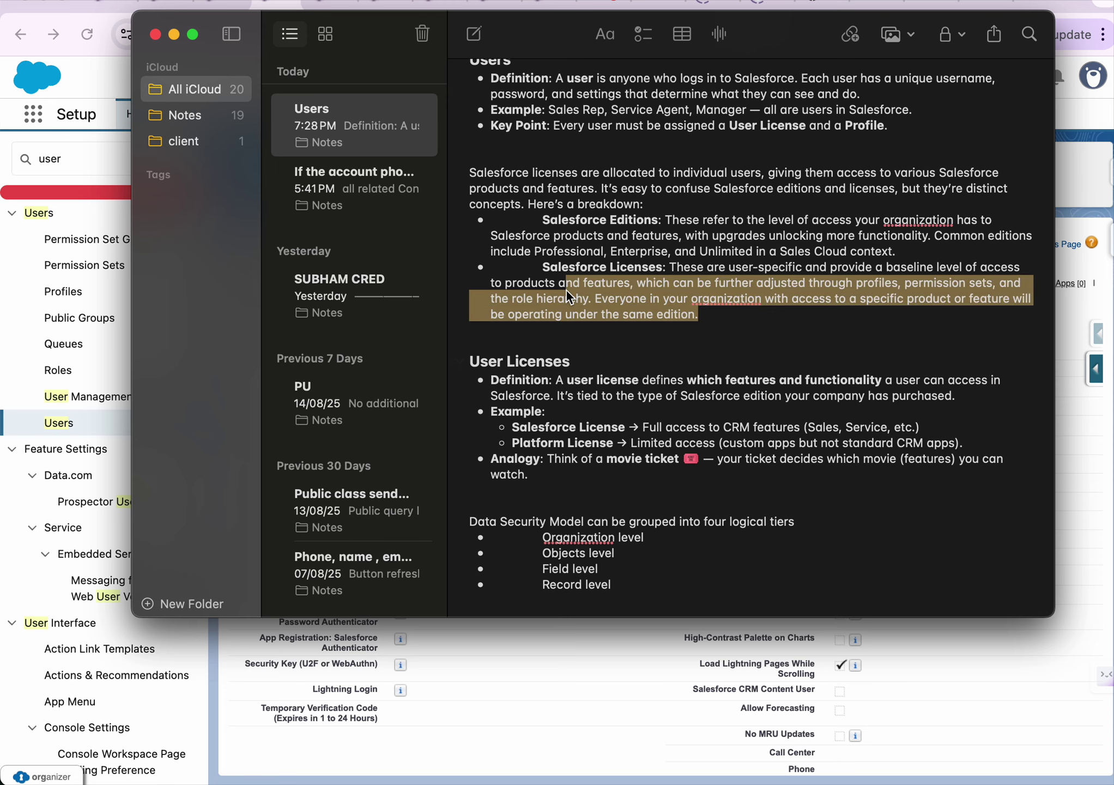
pyautogui.scroll(-2, 506, 369)
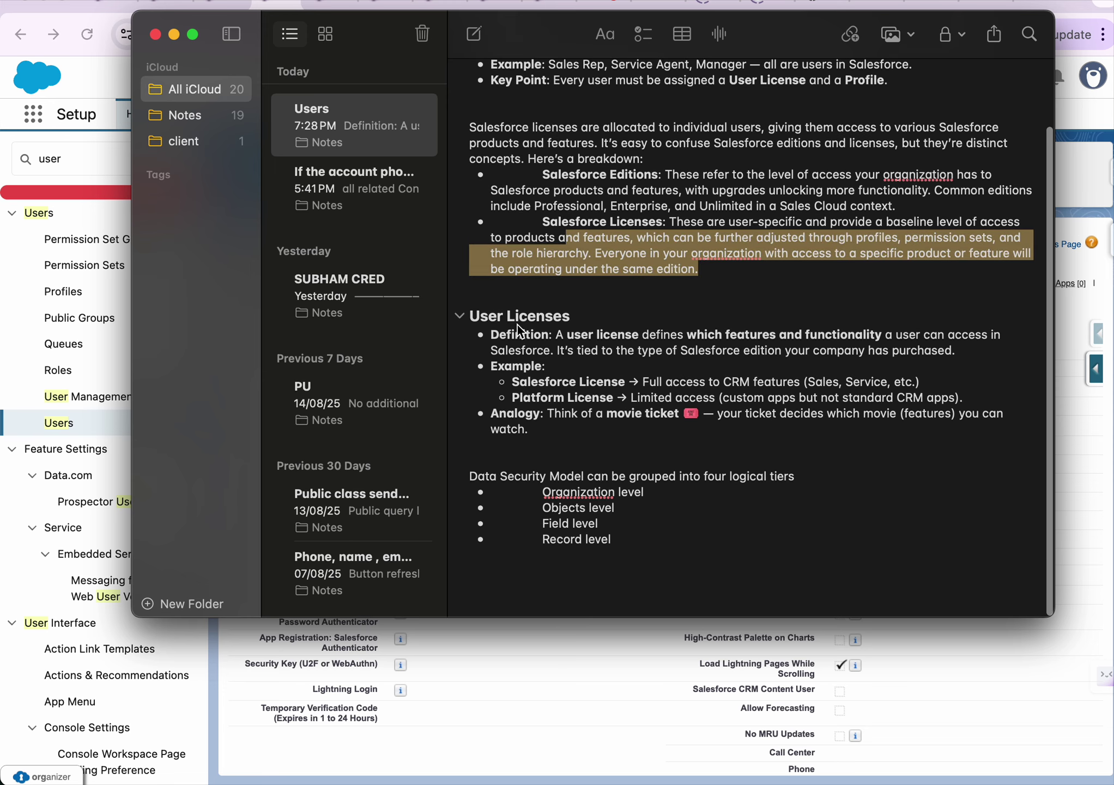
pyautogui.click(556, 334)
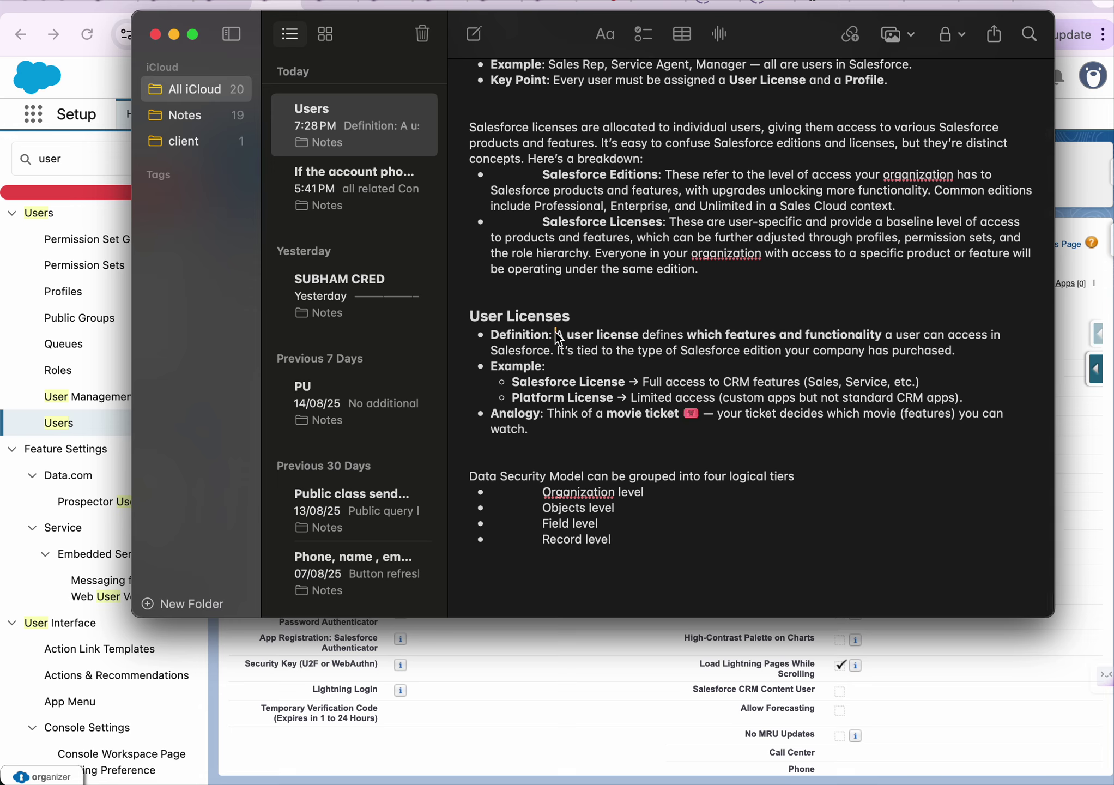
pyautogui.doubleClick(758, 335)
pyautogui.doubleClick(832, 335)
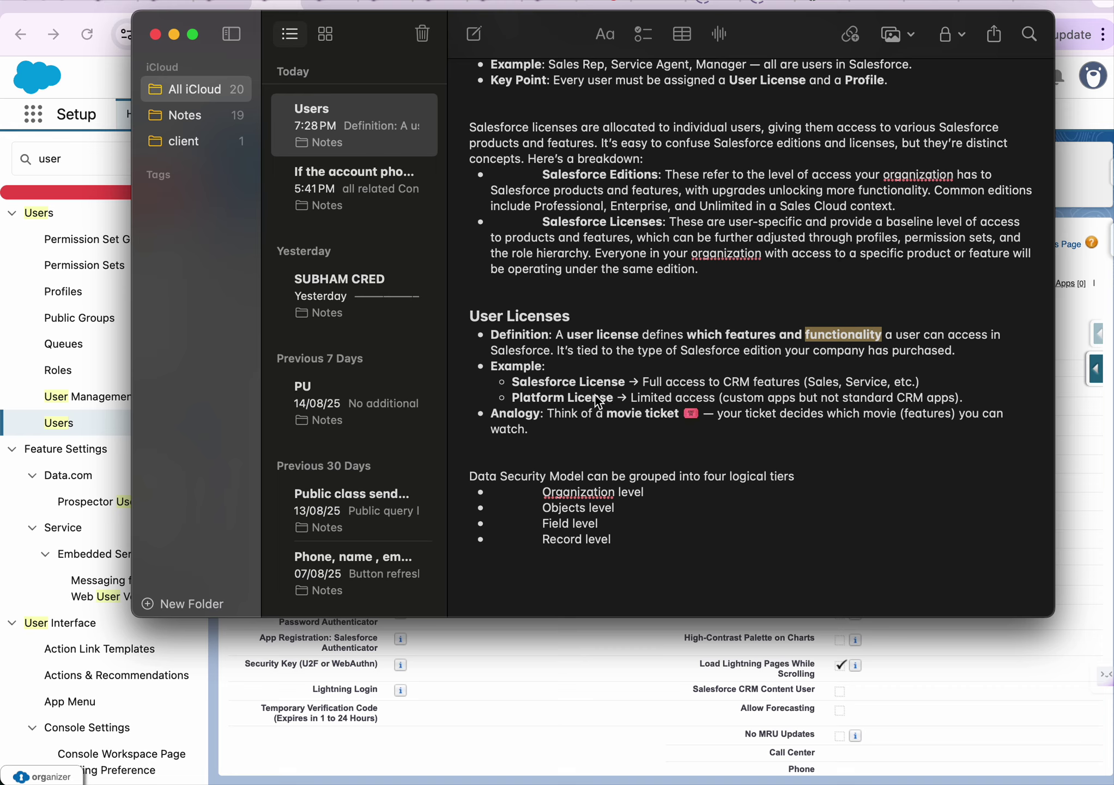
pyautogui.click(642, 351)
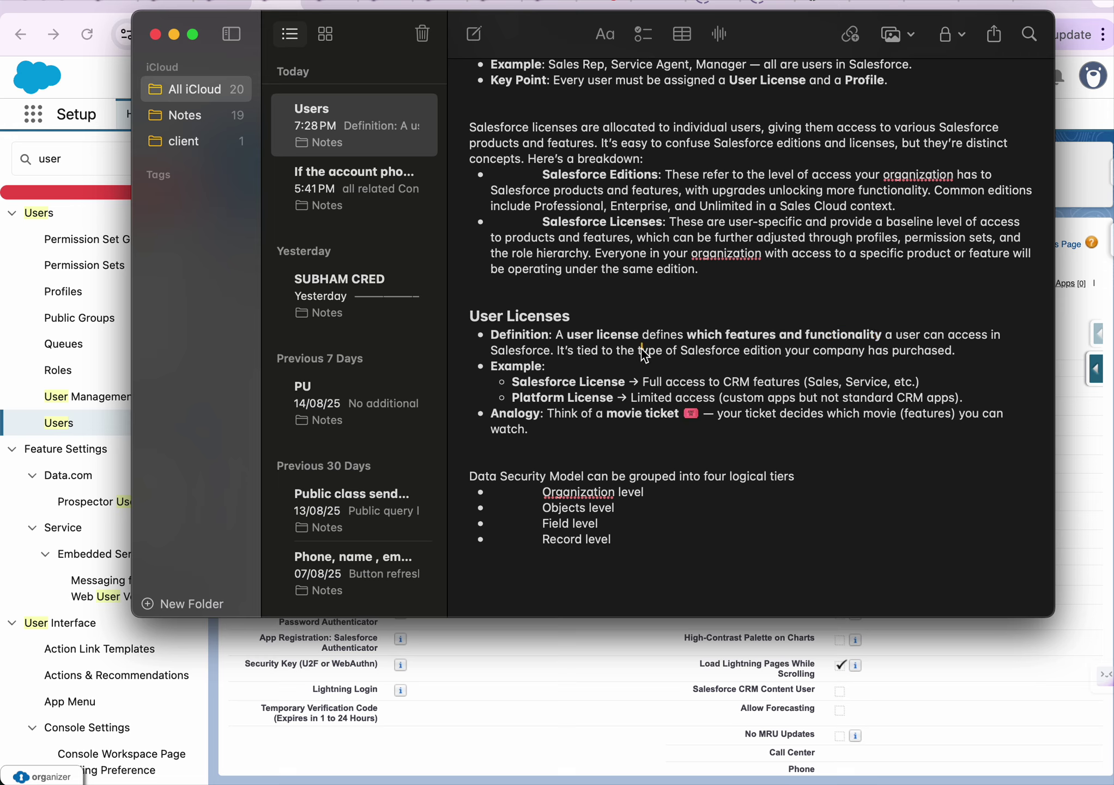
pyautogui.click(781, 340)
pyautogui.doubleClick(839, 338)
pyautogui.click(920, 337)
pyautogui.doubleClick(902, 356)
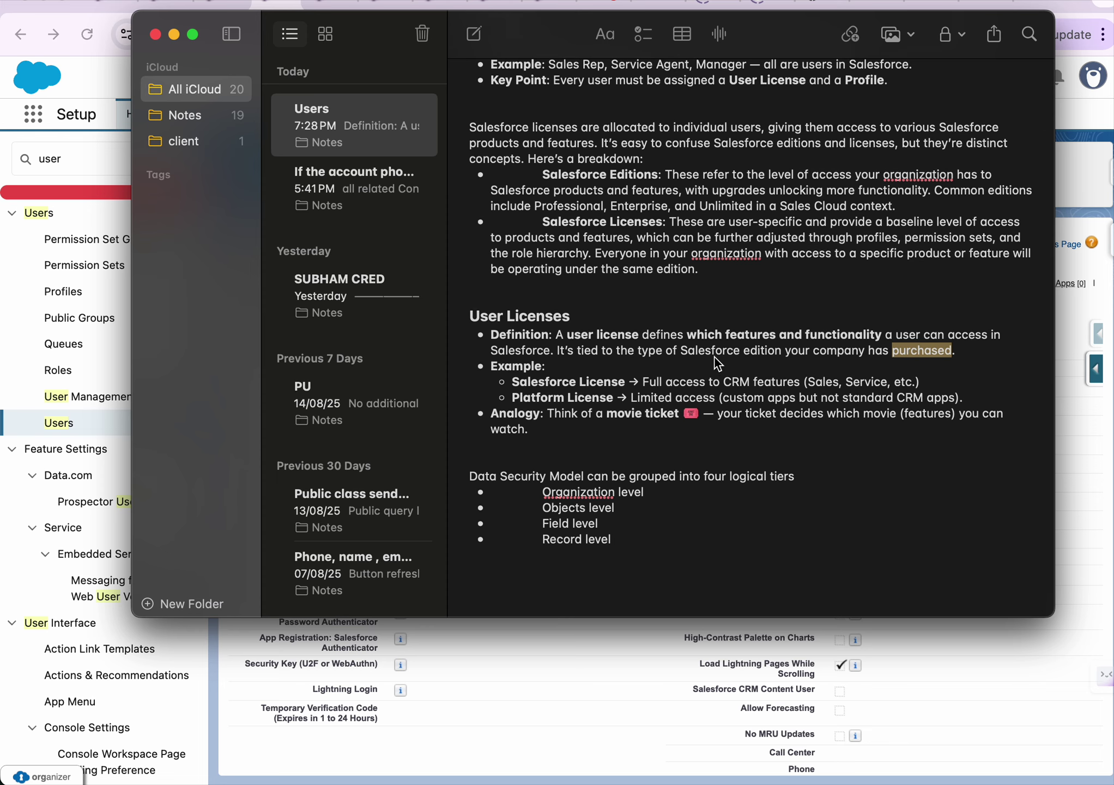
pyautogui.scroll(3, 718, 364)
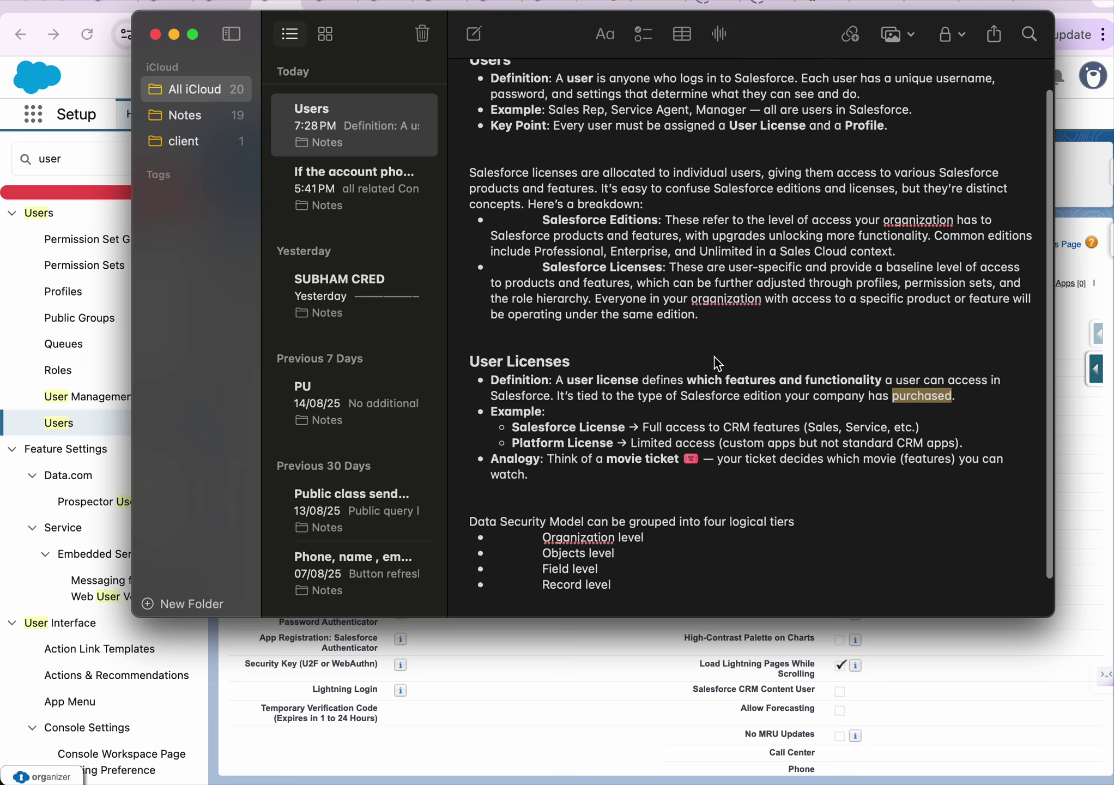
pyautogui.scroll(-3, 718, 364)
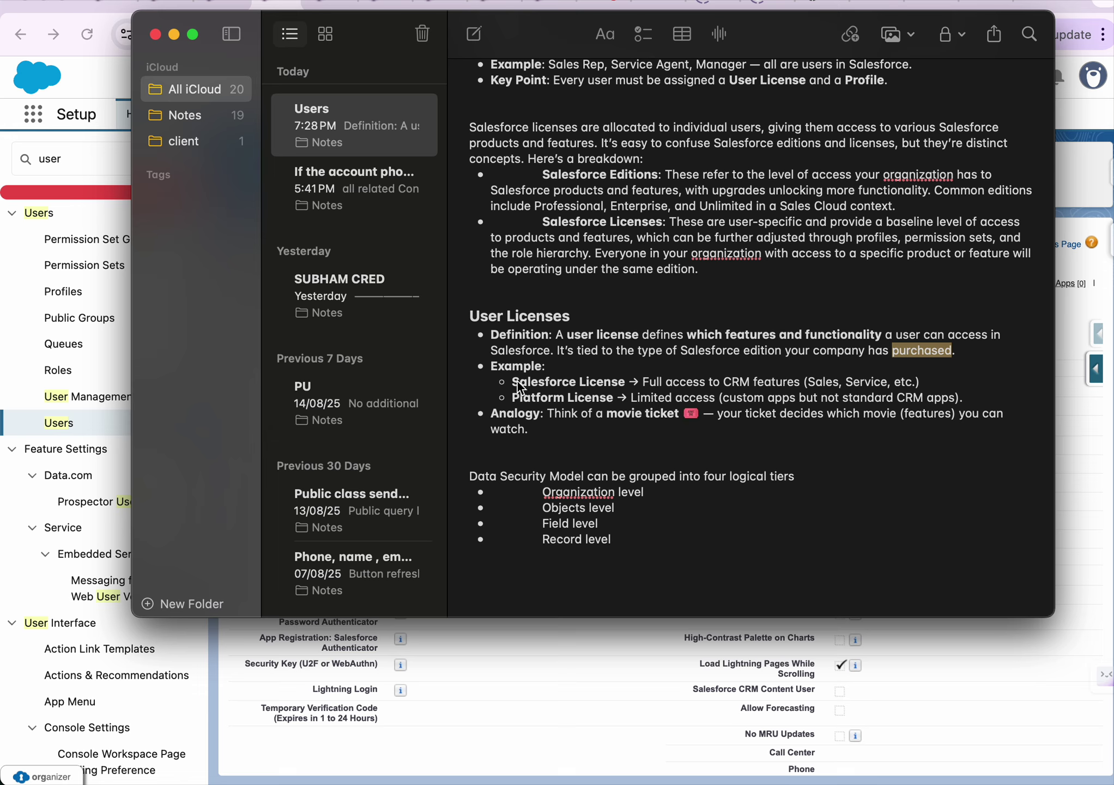
pyautogui.moveTo(512, 382); pyautogui.dragTo(625, 389)
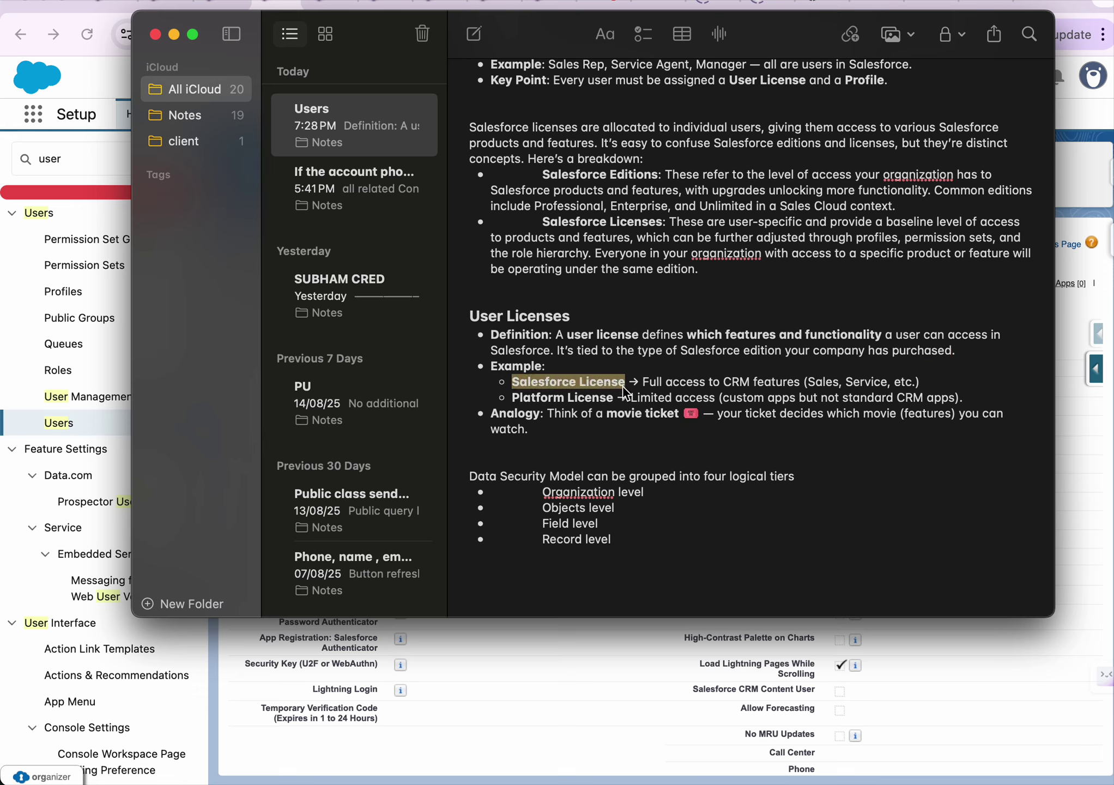
pyautogui.click(513, 398)
pyautogui.moveTo(516, 405); pyautogui.dragTo(617, 406)
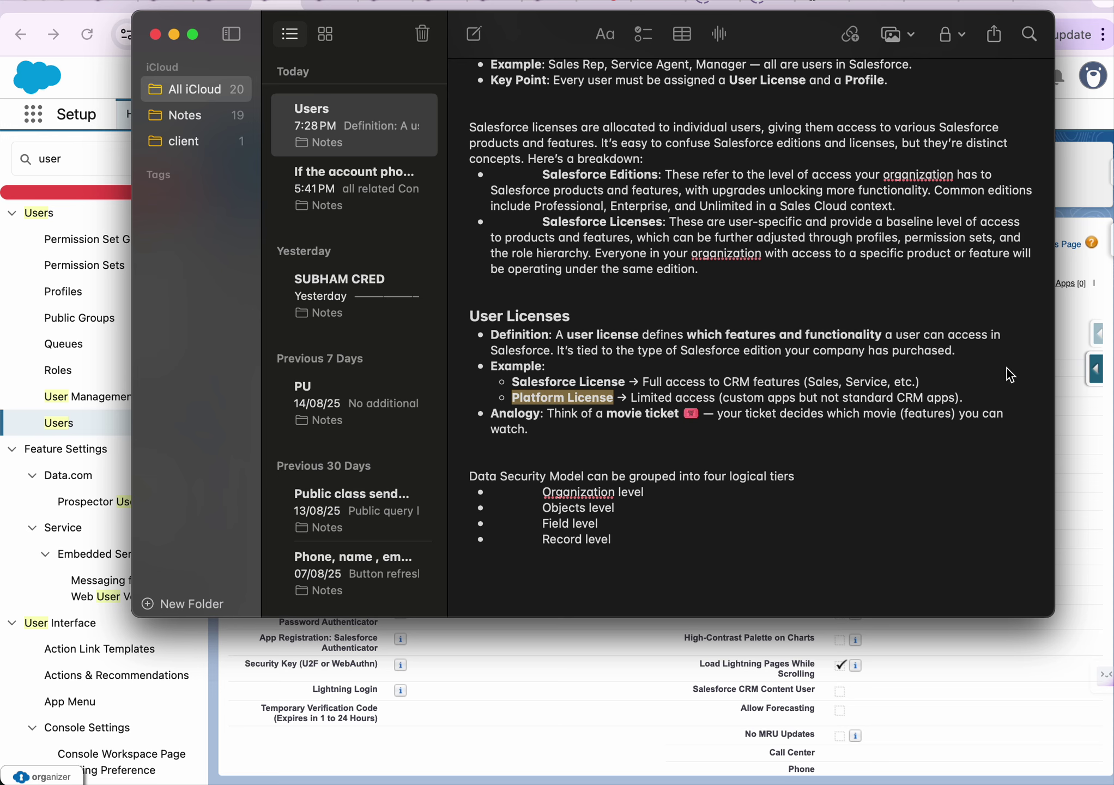
pyautogui.click(1071, 370)
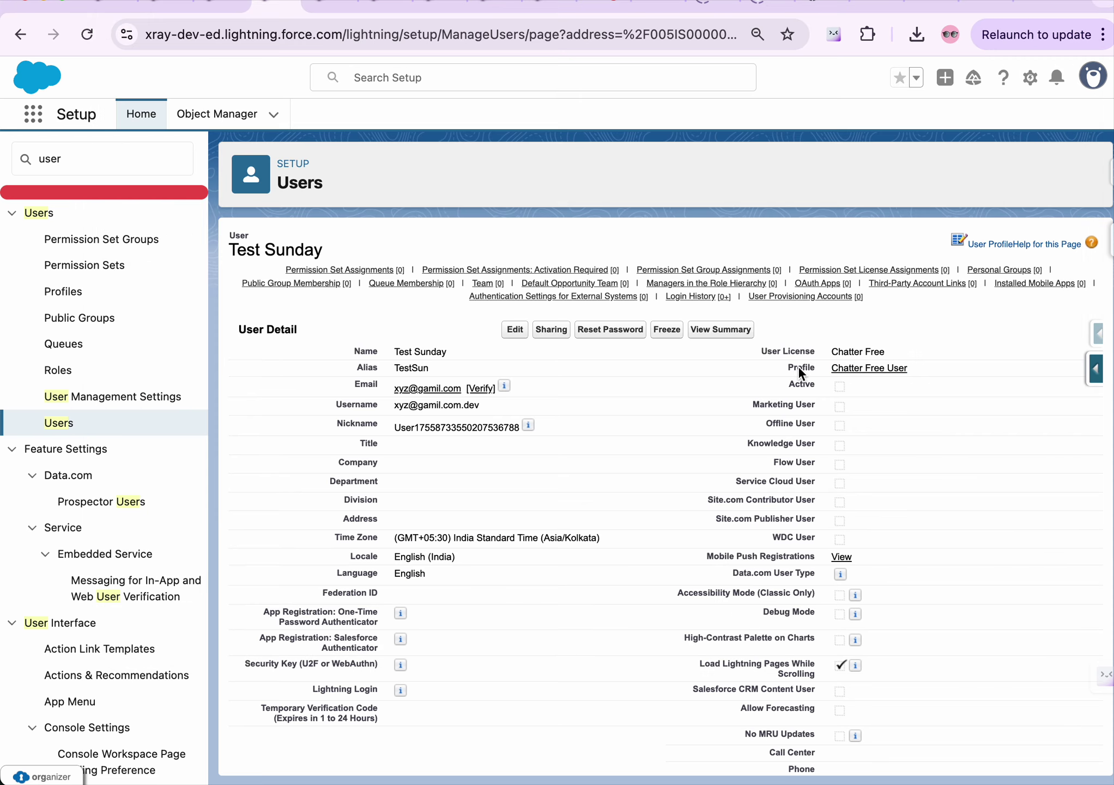
pyautogui.press('super+Tab')
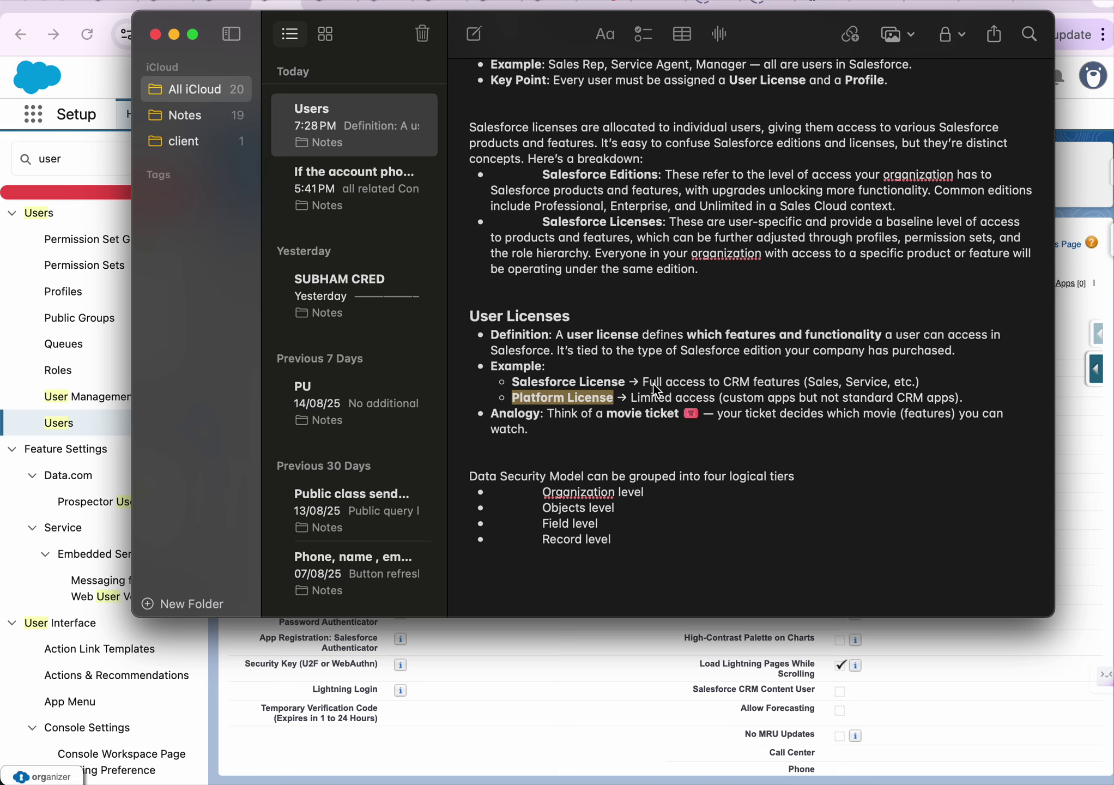
pyautogui.click(645, 385)
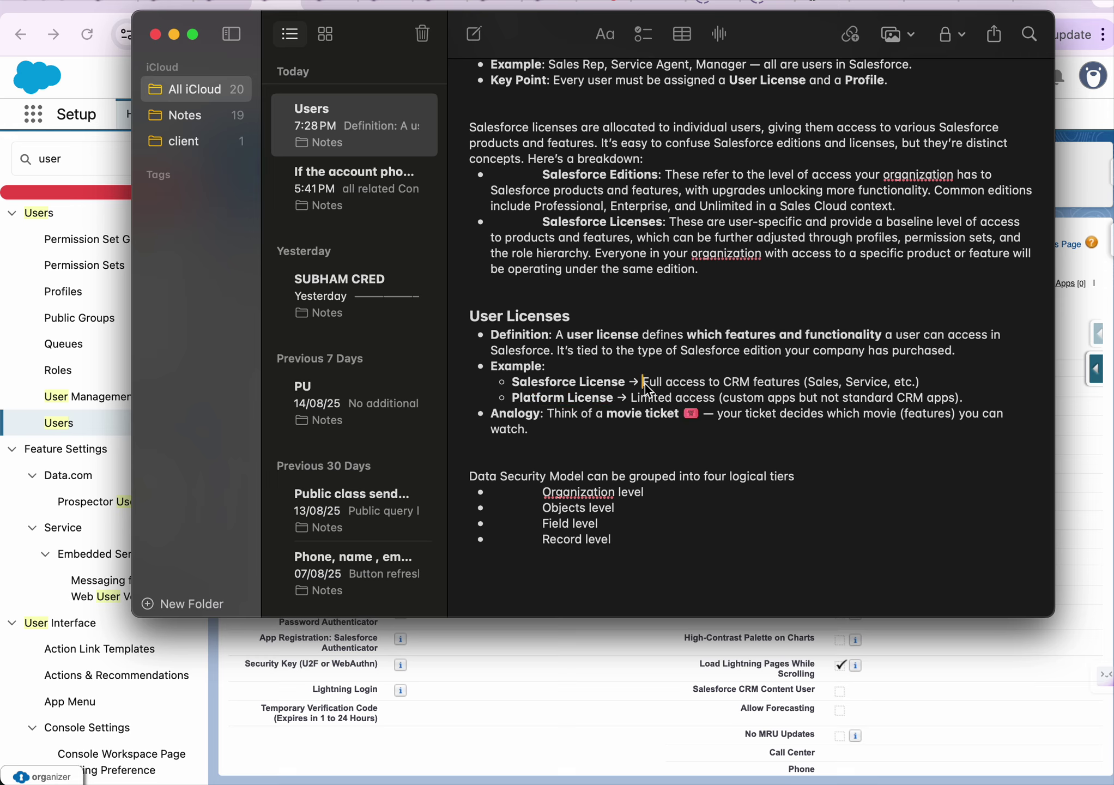
pyautogui.click(733, 384)
pyautogui.doubleClick(736, 383)
pyautogui.click(763, 383)
pyautogui.click(840, 383)
pyautogui.click(860, 382)
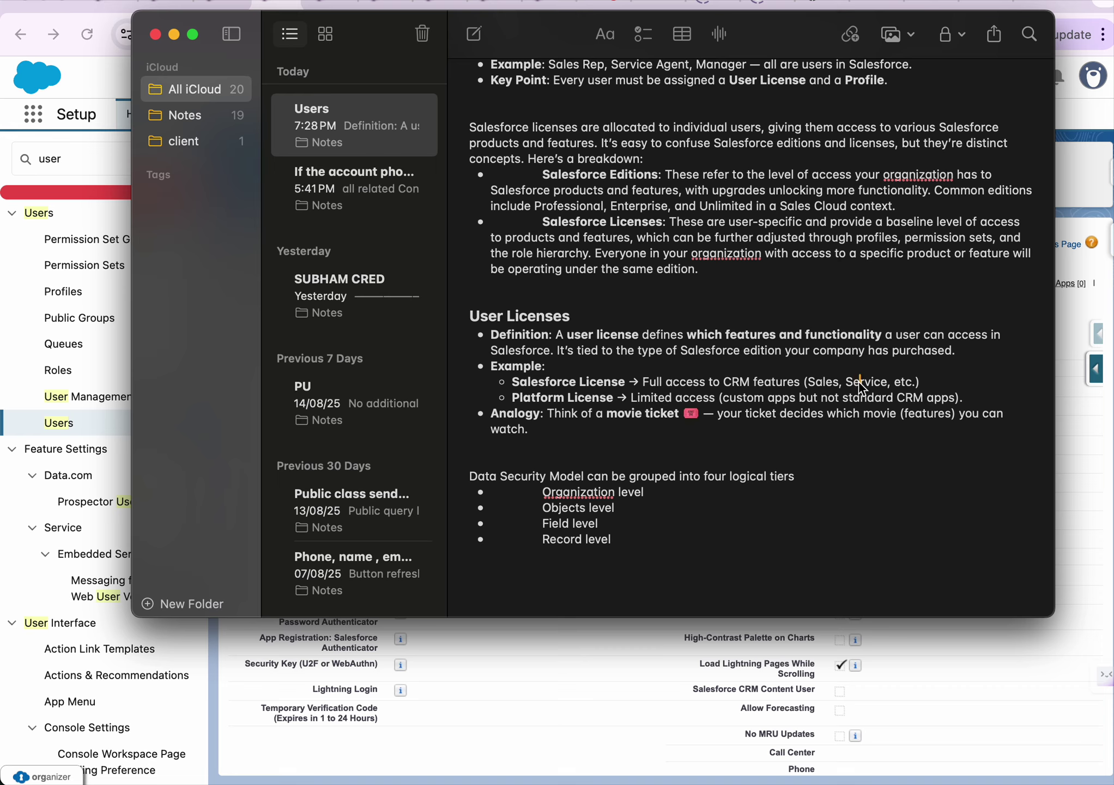
pyautogui.doubleClick(831, 381)
pyautogui.click(870, 383)
pyautogui.click(518, 393)
pyautogui.moveTo(643, 383); pyautogui.dragTo(854, 385)
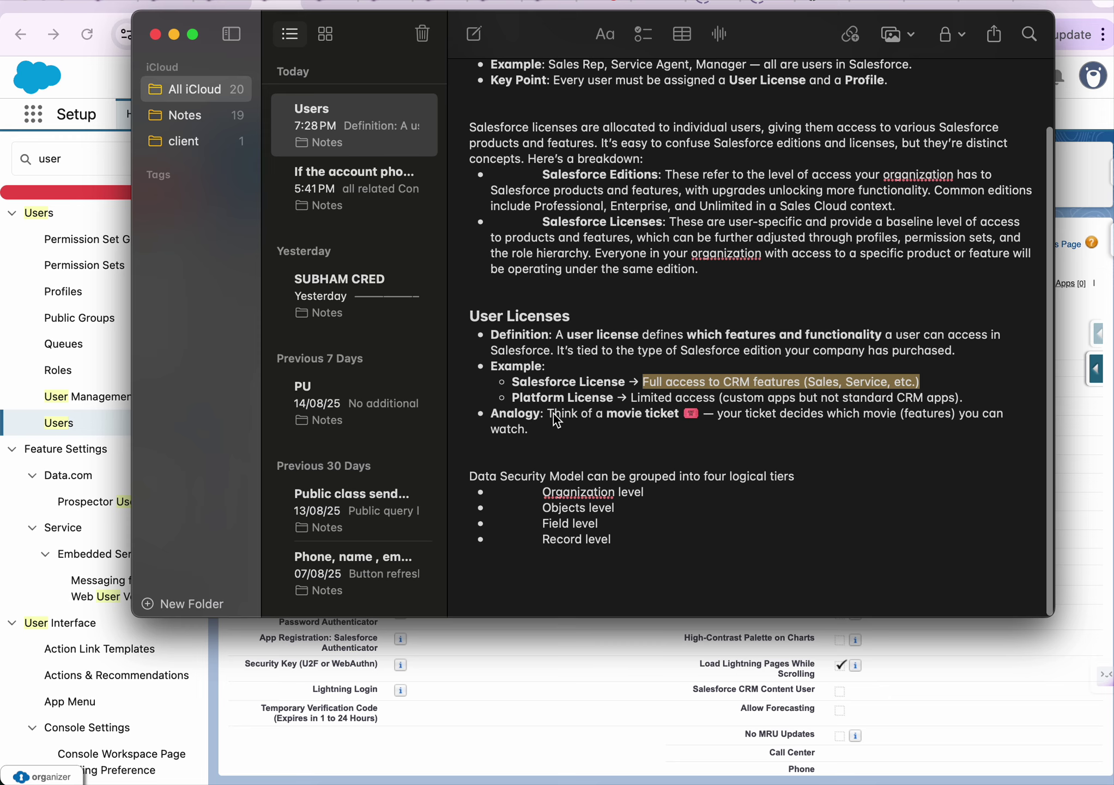
pyautogui.moveTo(551, 413); pyautogui.dragTo(604, 422)
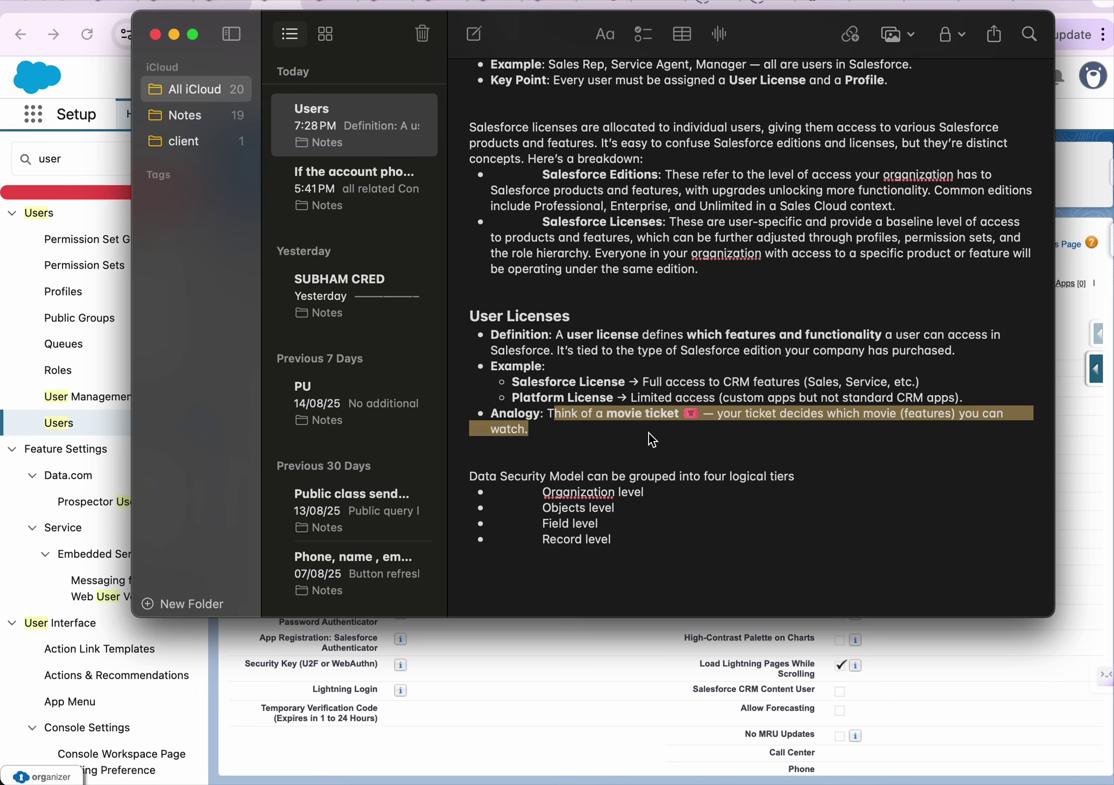
pyautogui.click(725, 430)
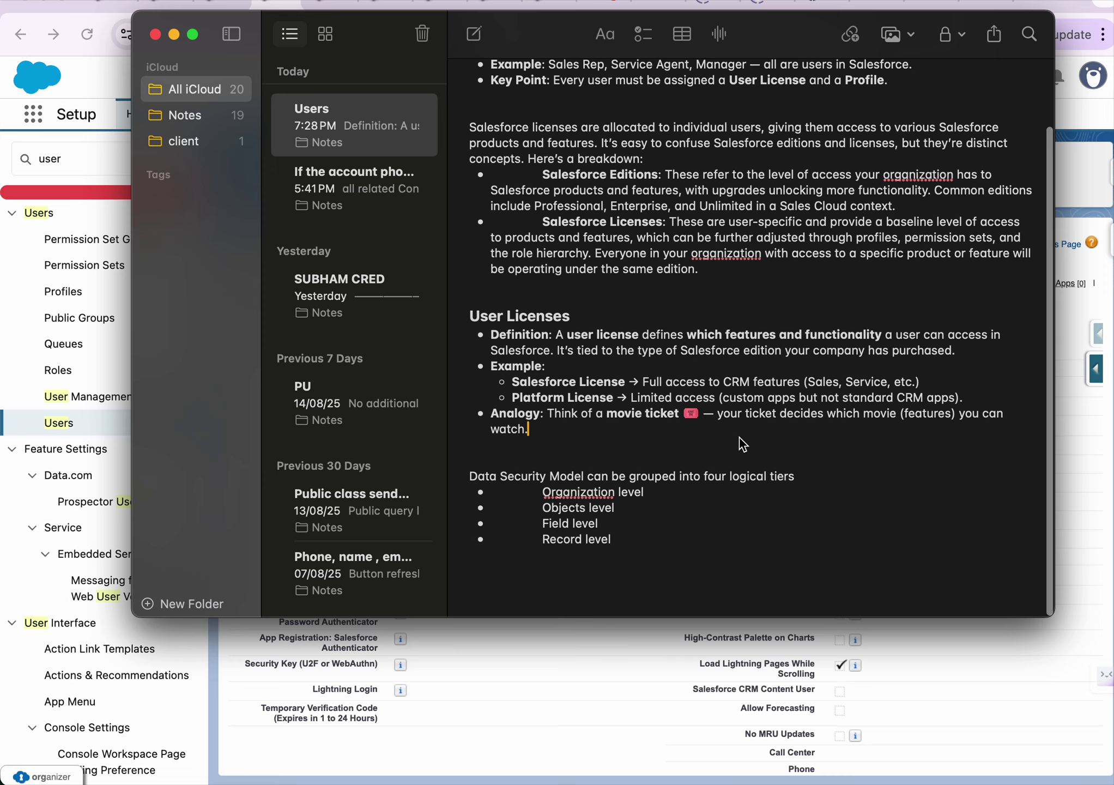
pyautogui.doubleClick(562, 382)
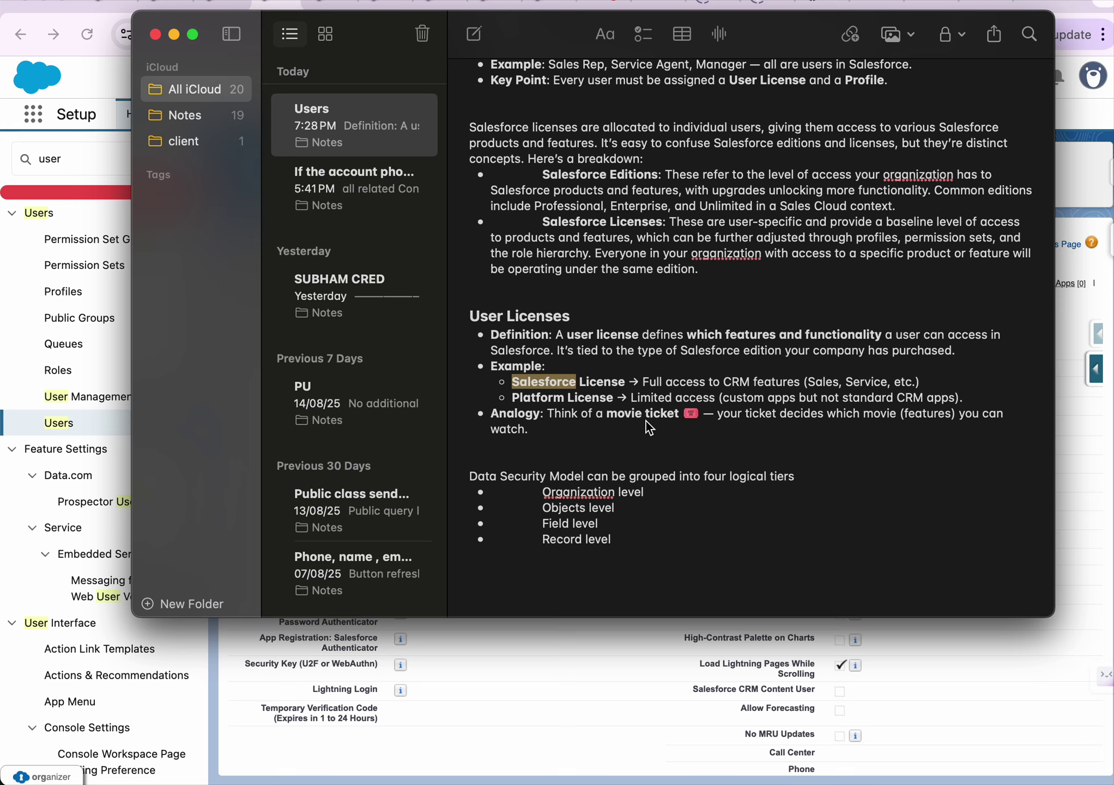
pyautogui.doubleClick(586, 381)
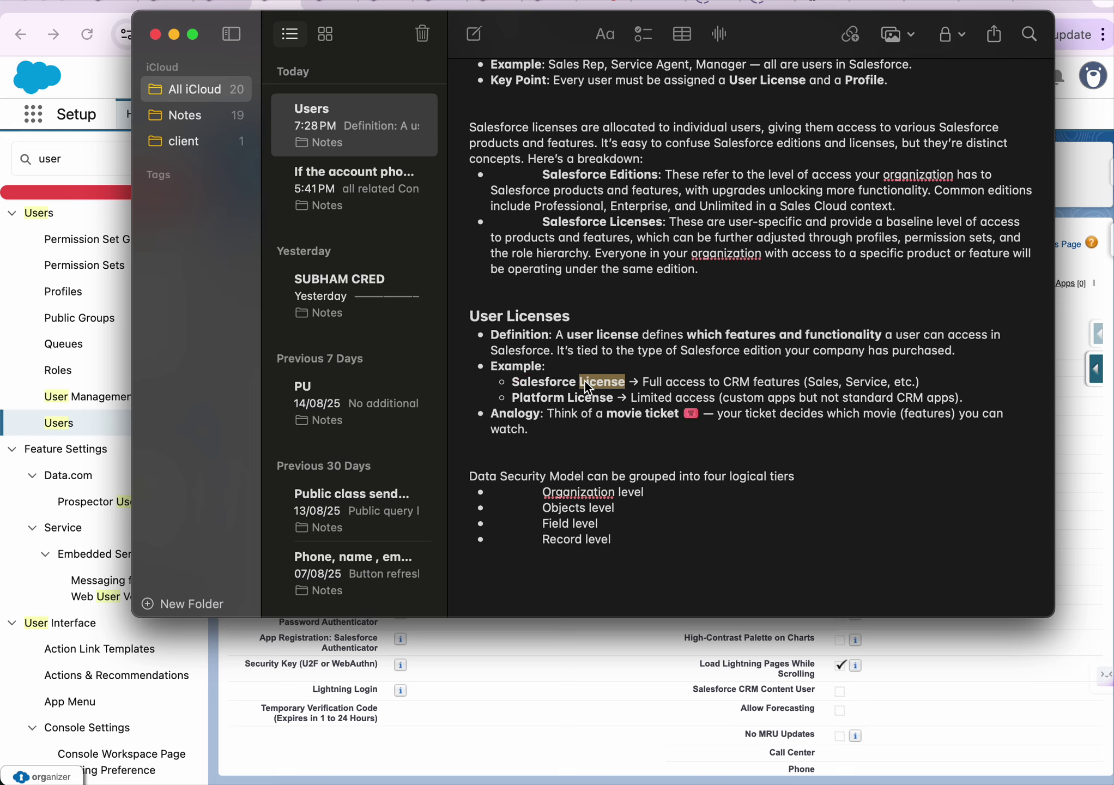
pyautogui.click(731, 383)
pyautogui.scroll(3, 638, 331)
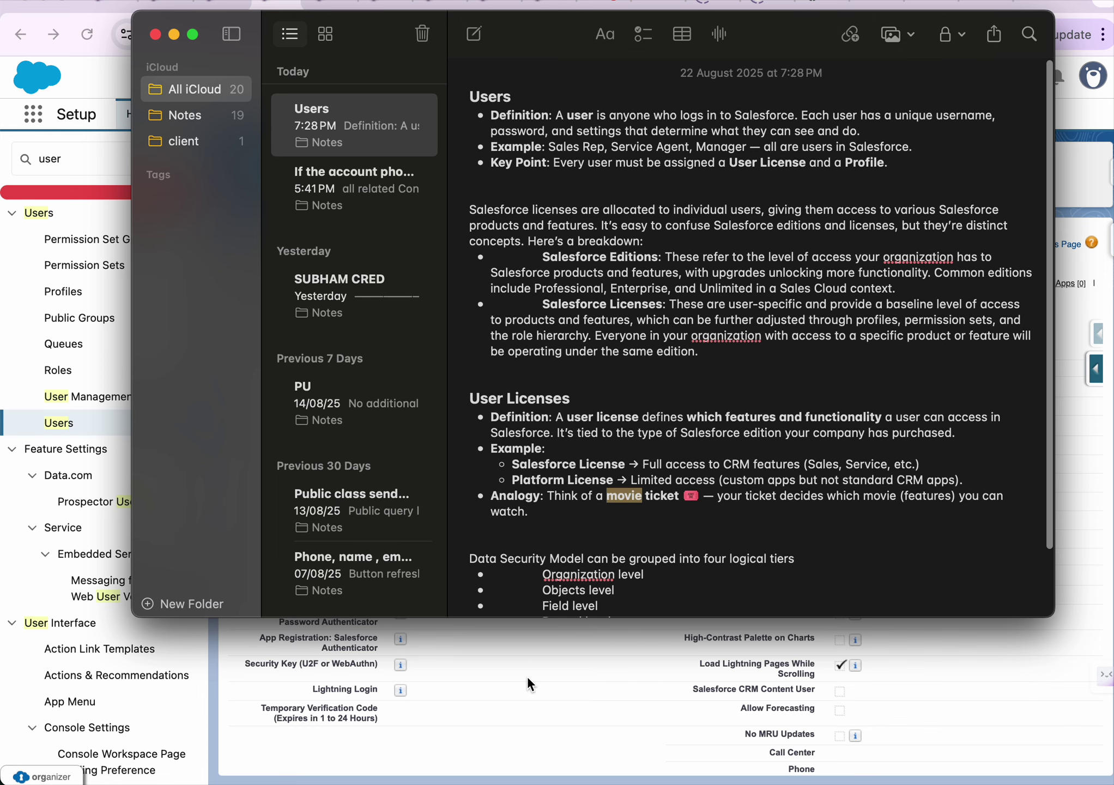
pyautogui.moveTo(836, 782)
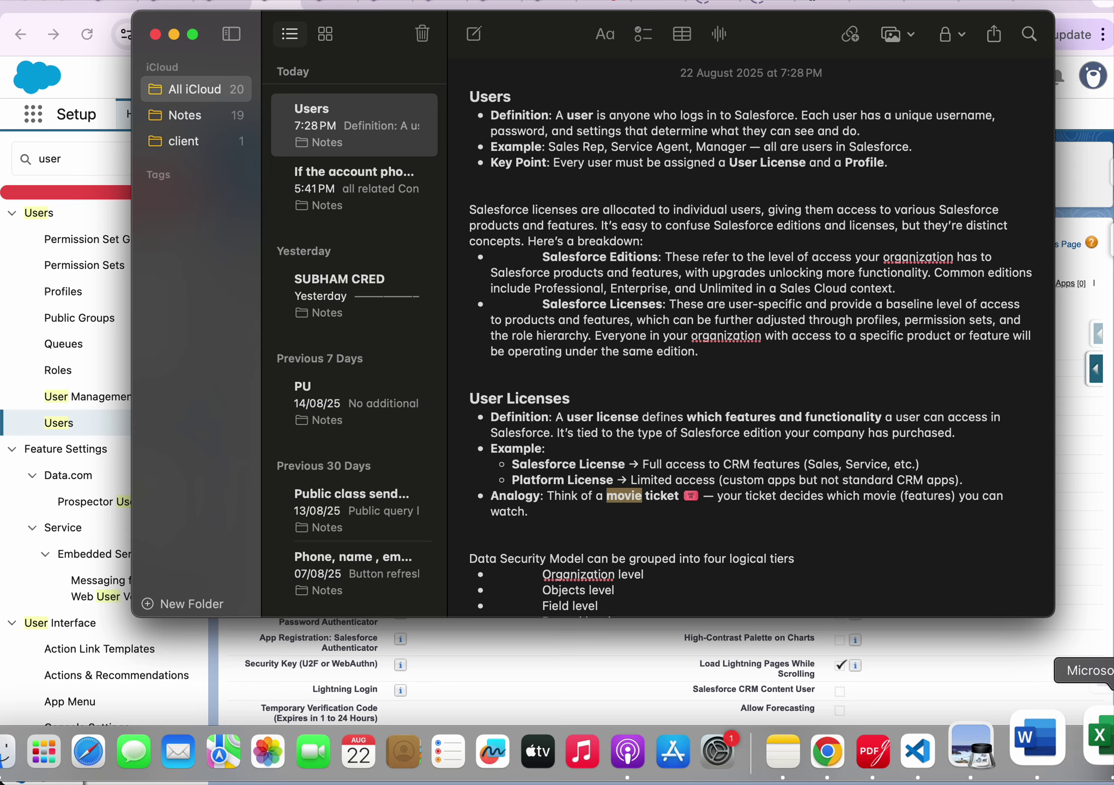
pyautogui.click(1108, 727)
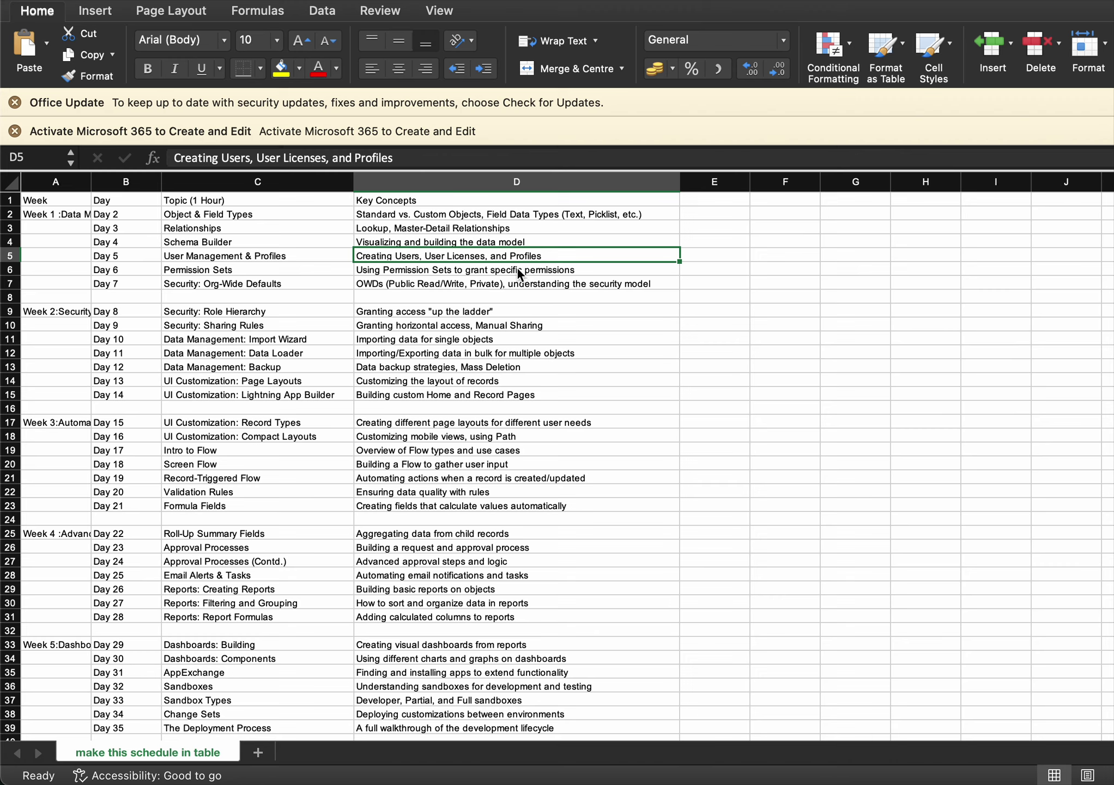
pyautogui.press('Down')
pyautogui.press('Down')
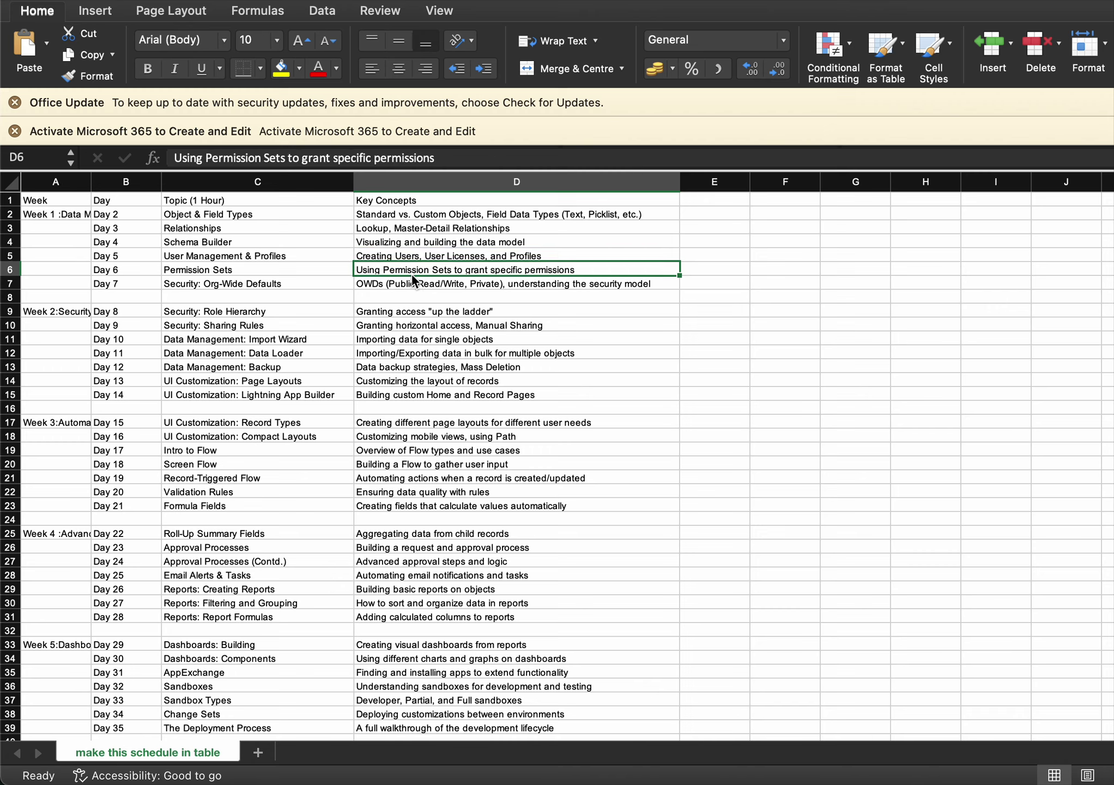
pyautogui.click(415, 268)
pyautogui.click(478, 284)
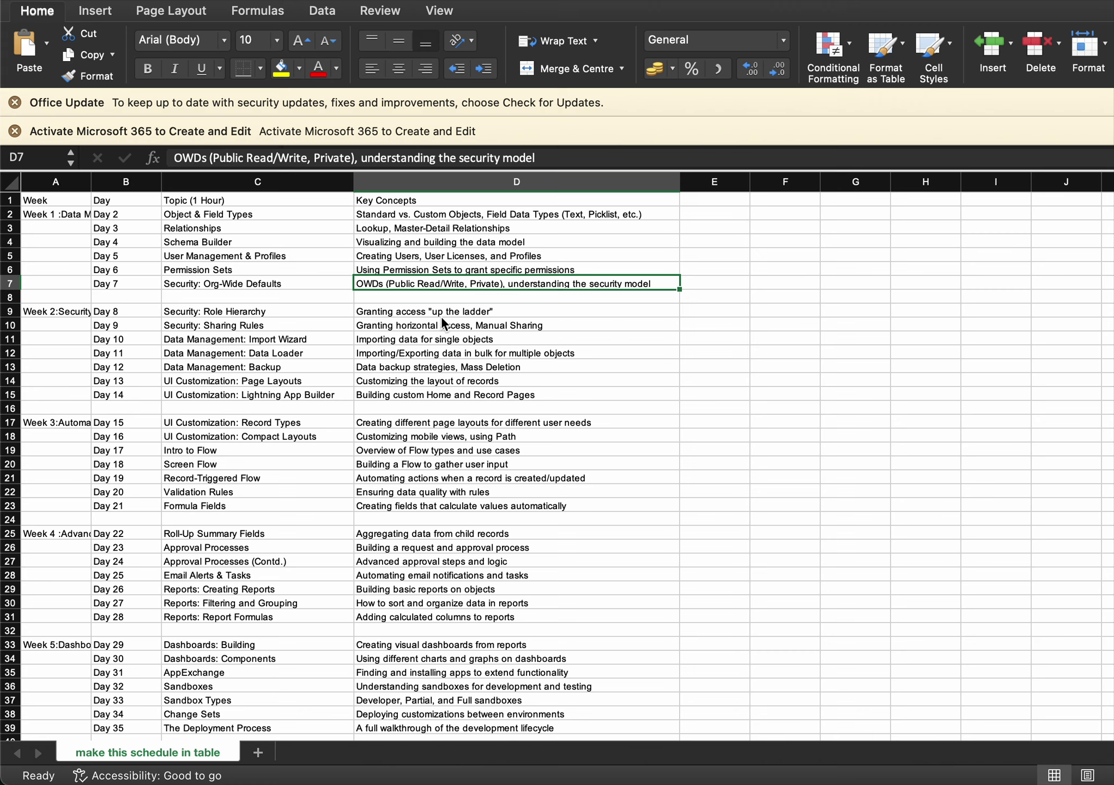
pyautogui.doubleClick(401, 313)
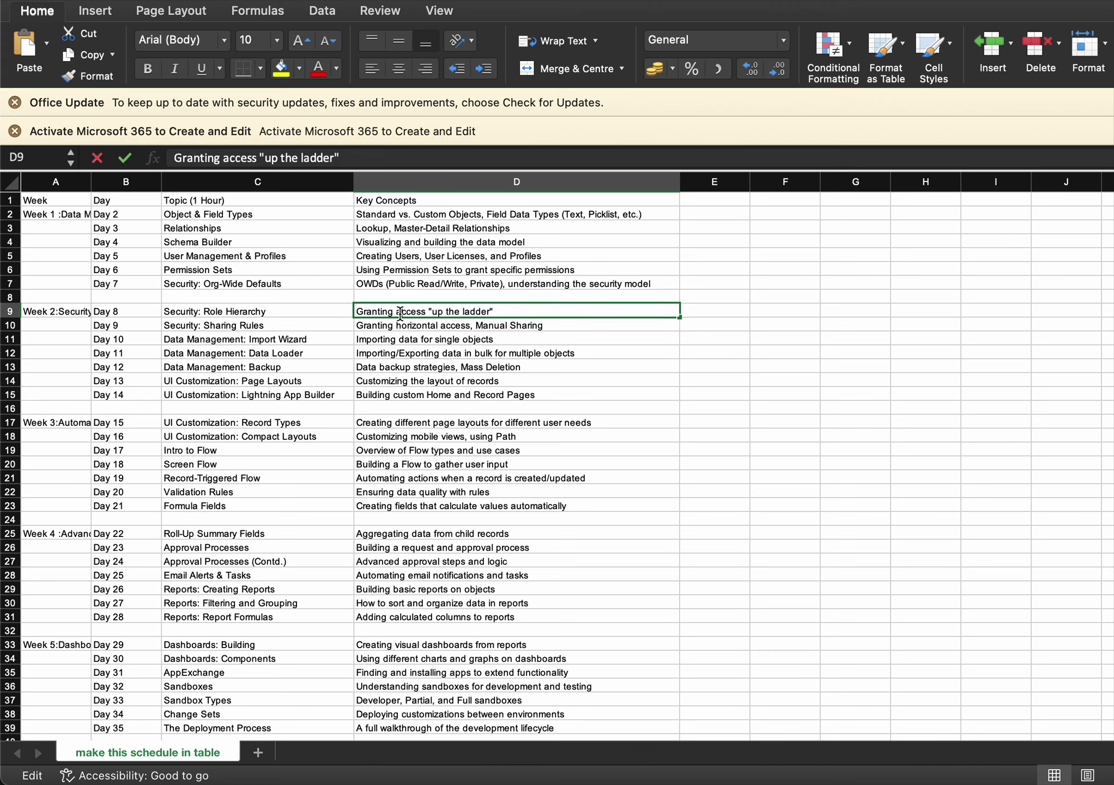
pyautogui.click(414, 325)
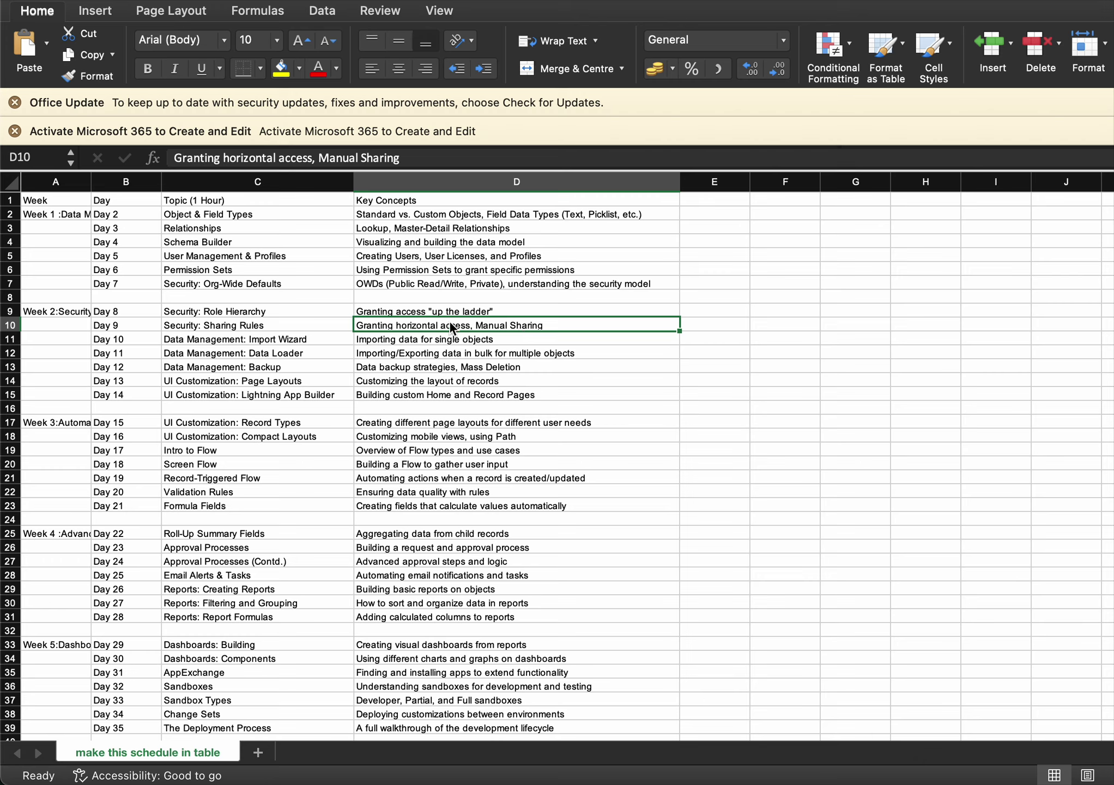
pyautogui.moveTo(629, 777)
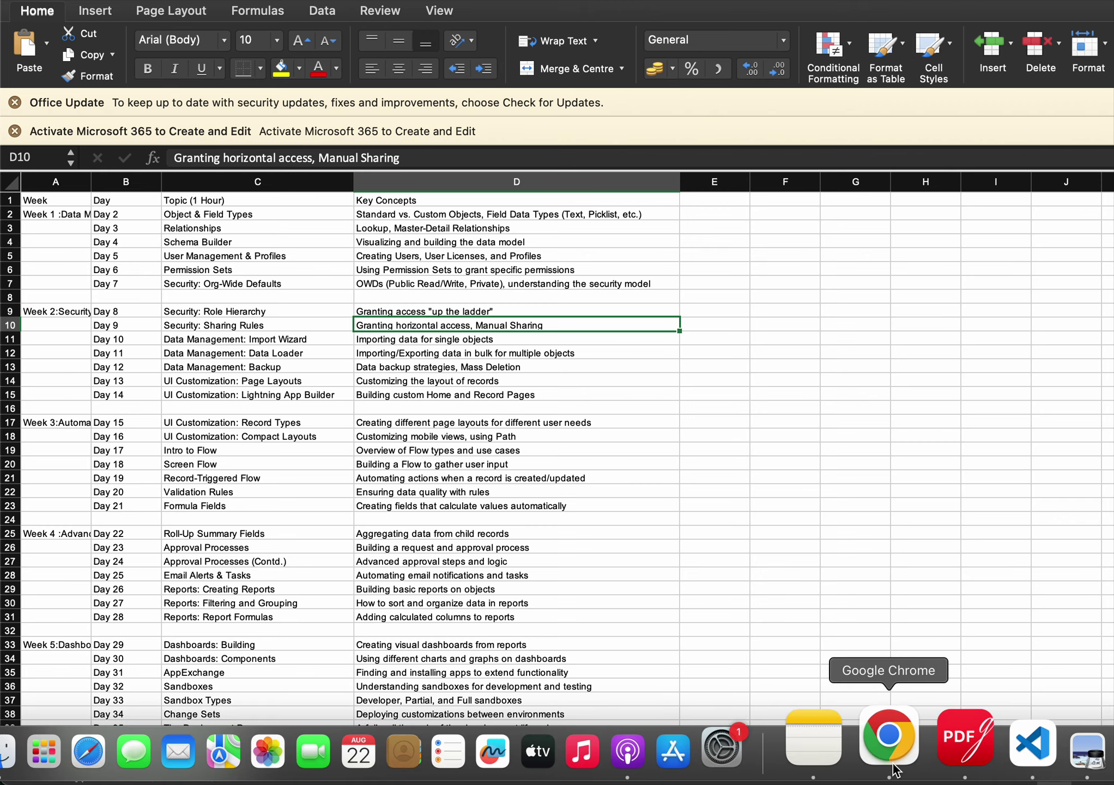
# Bring the Users note forward and highlight its Data Security Model tier list
pyautogui.click(848, 750)
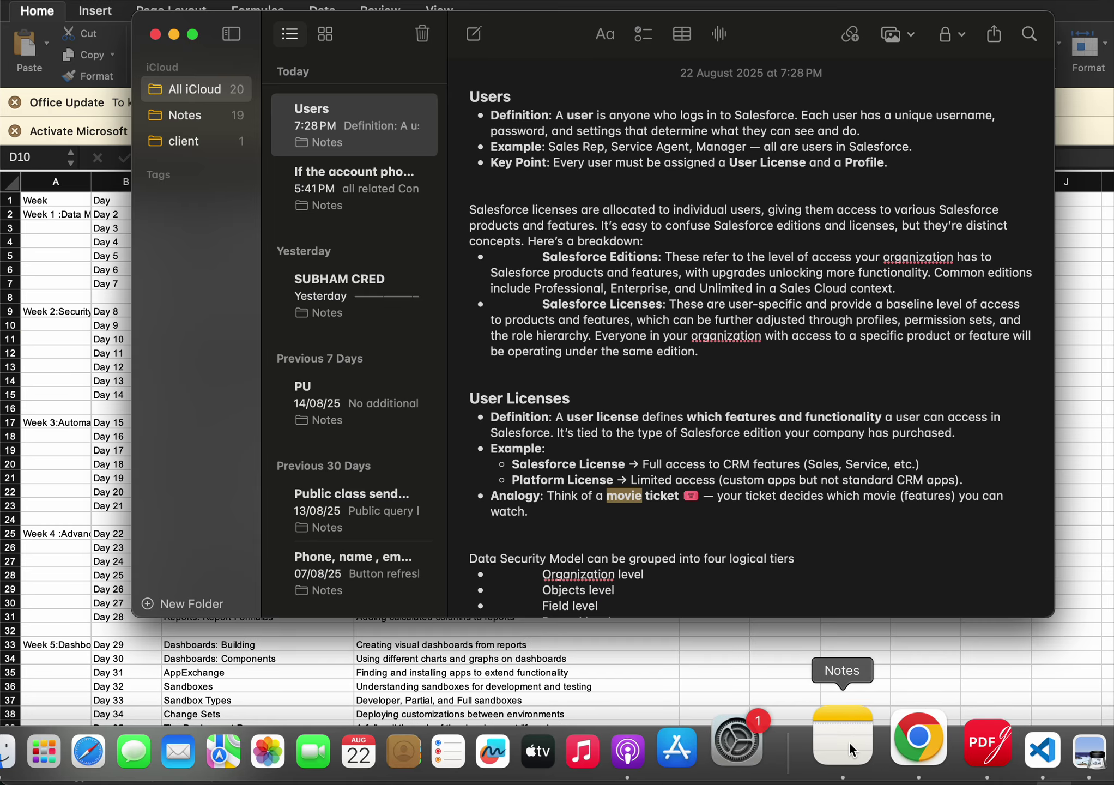
pyautogui.scroll(-3, 753, 360)
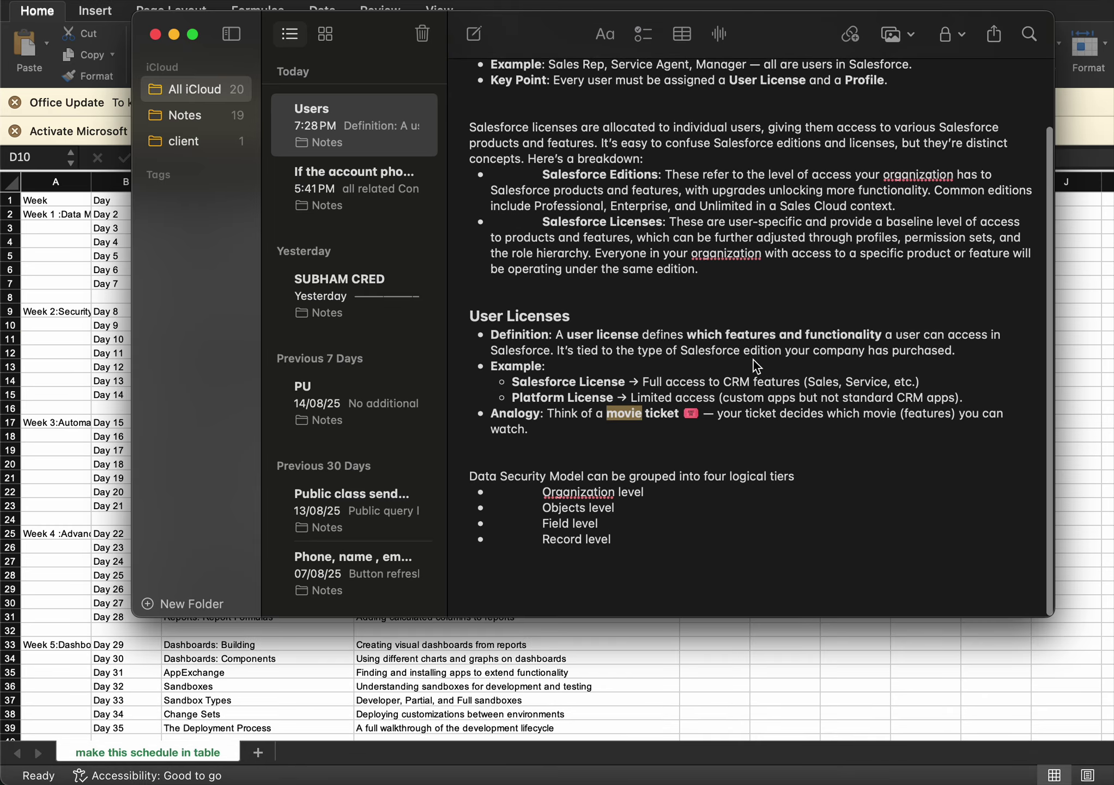
pyautogui.moveTo(471, 474); pyautogui.dragTo(676, 539)
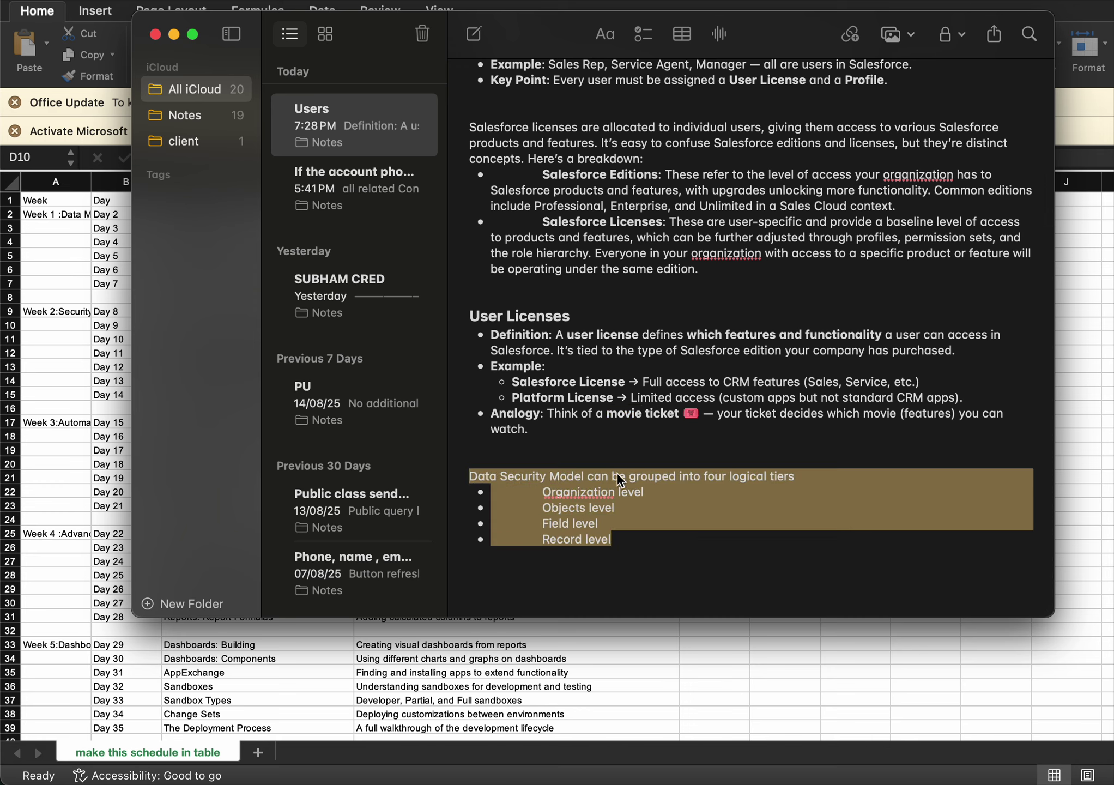
pyautogui.click(692, 496)
# Highlight the Organization level tier, then the four tier bullets with their heading
pyautogui.moveTo(537, 497); pyautogui.dragTo(649, 496)
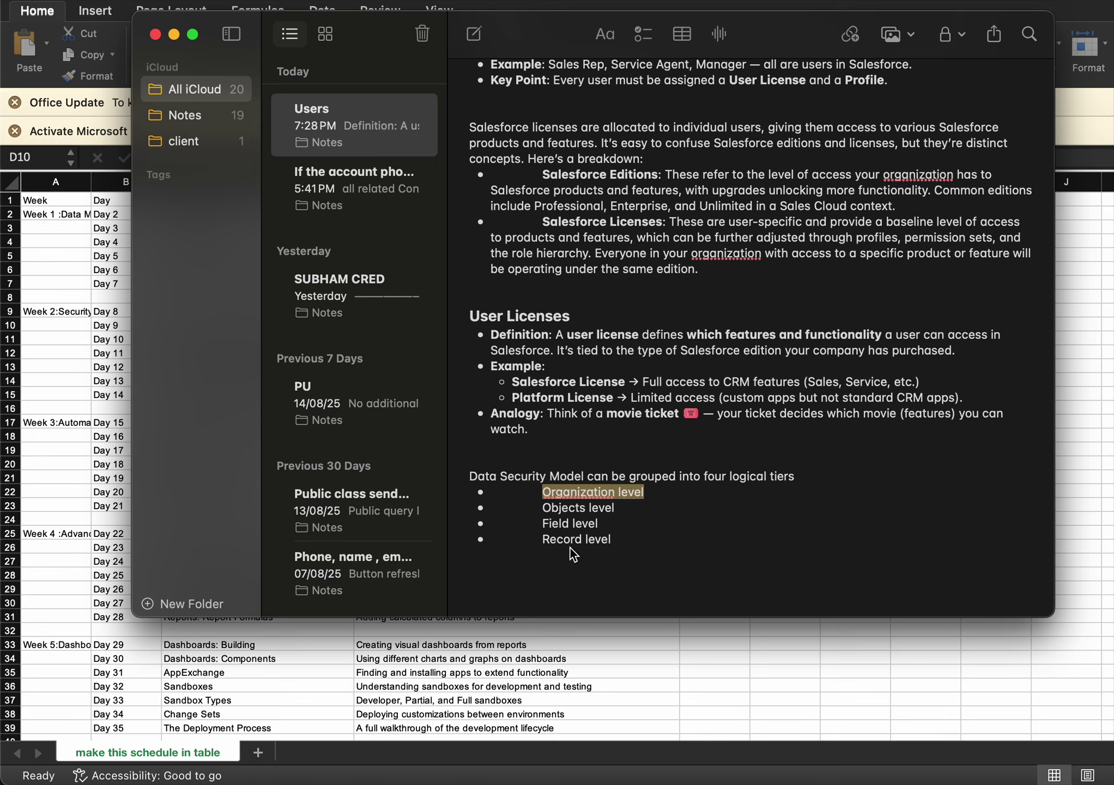
pyautogui.click(617, 543)
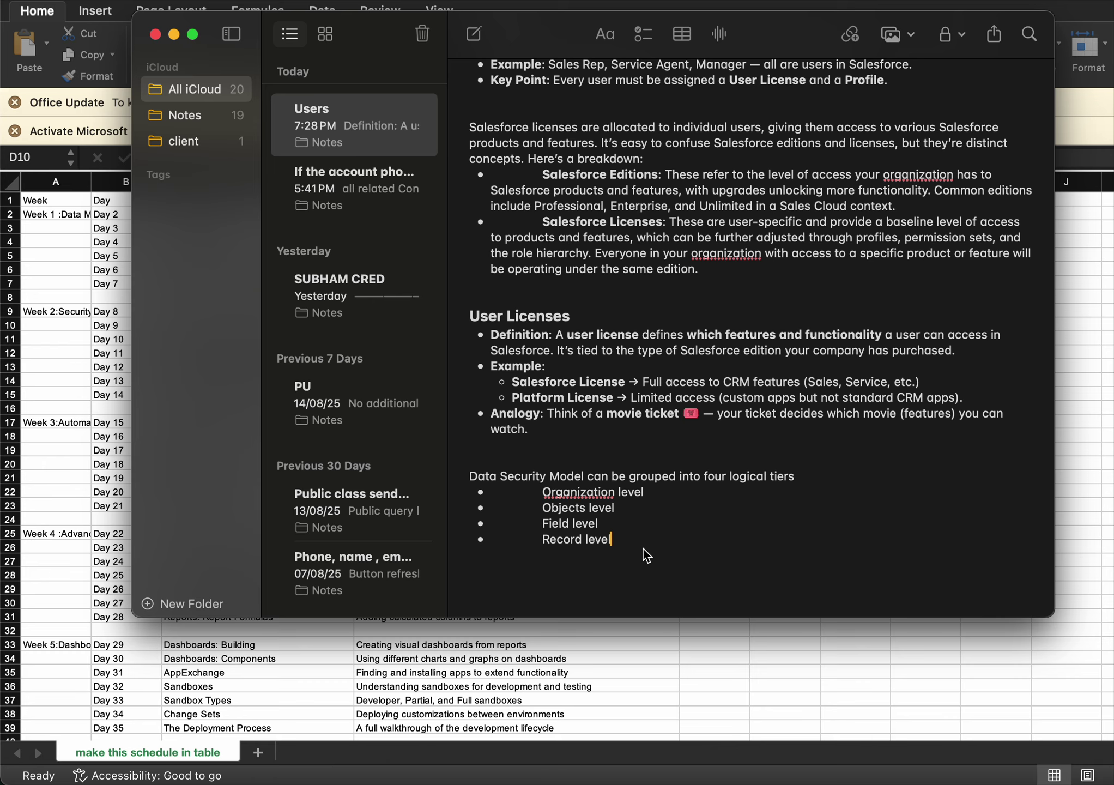
pyautogui.moveTo(637, 547); pyautogui.dragTo(492, 482)
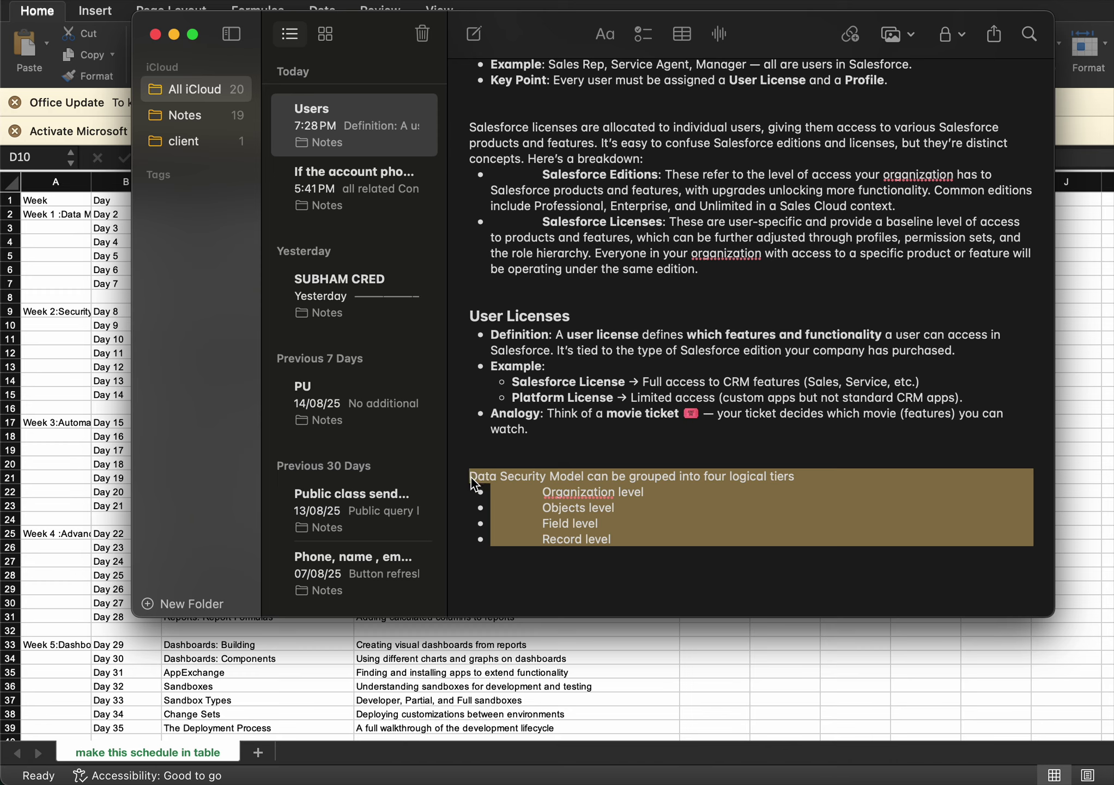
pyautogui.click(646, 526)
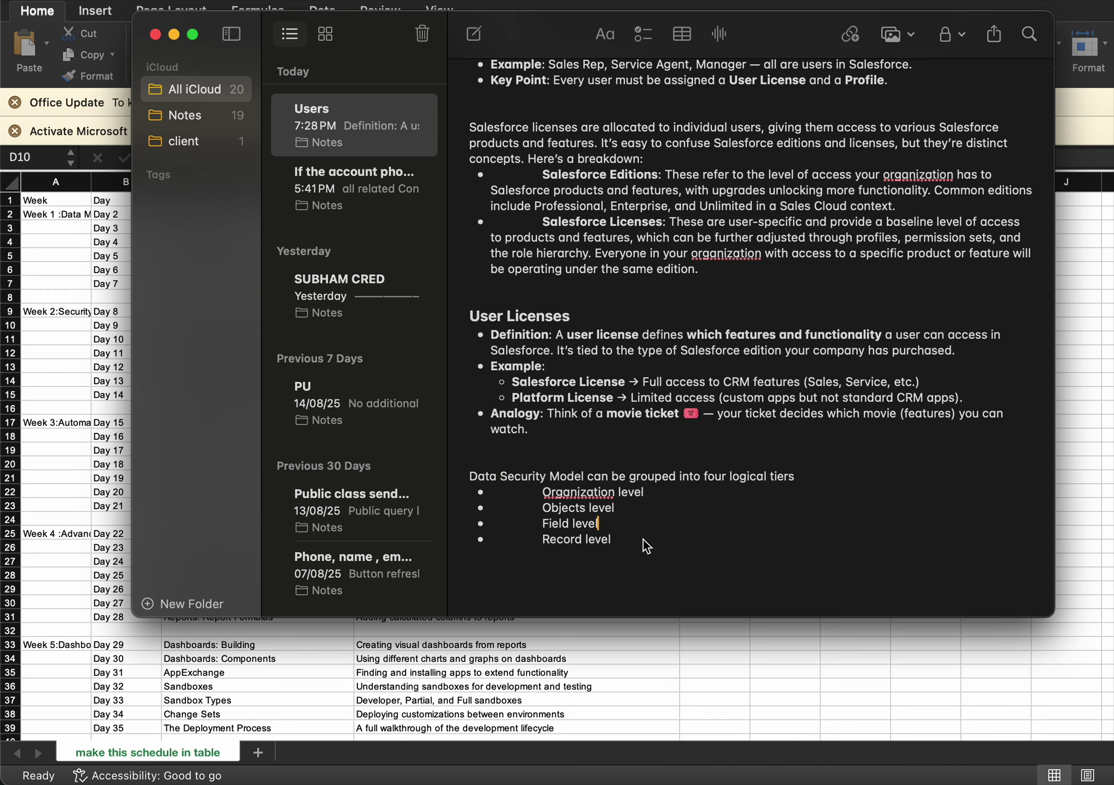
pyautogui.moveTo(643, 540); pyautogui.dragTo(561, 498)
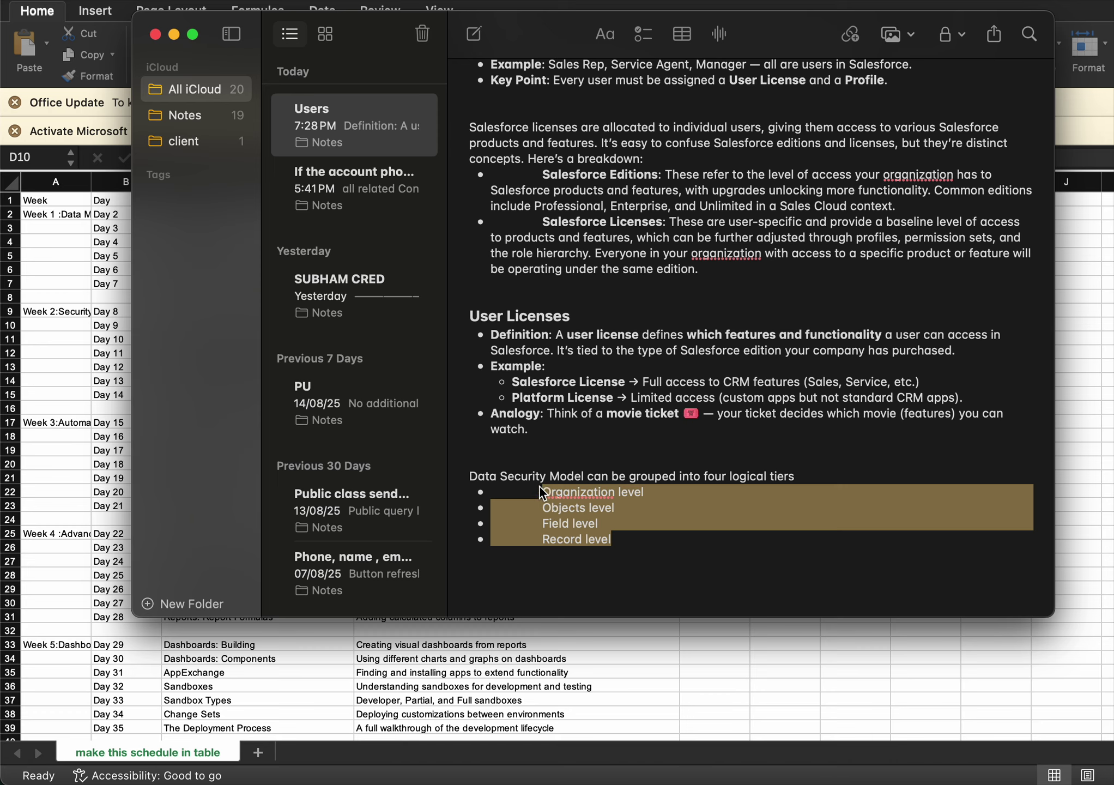
pyautogui.click(549, 468)
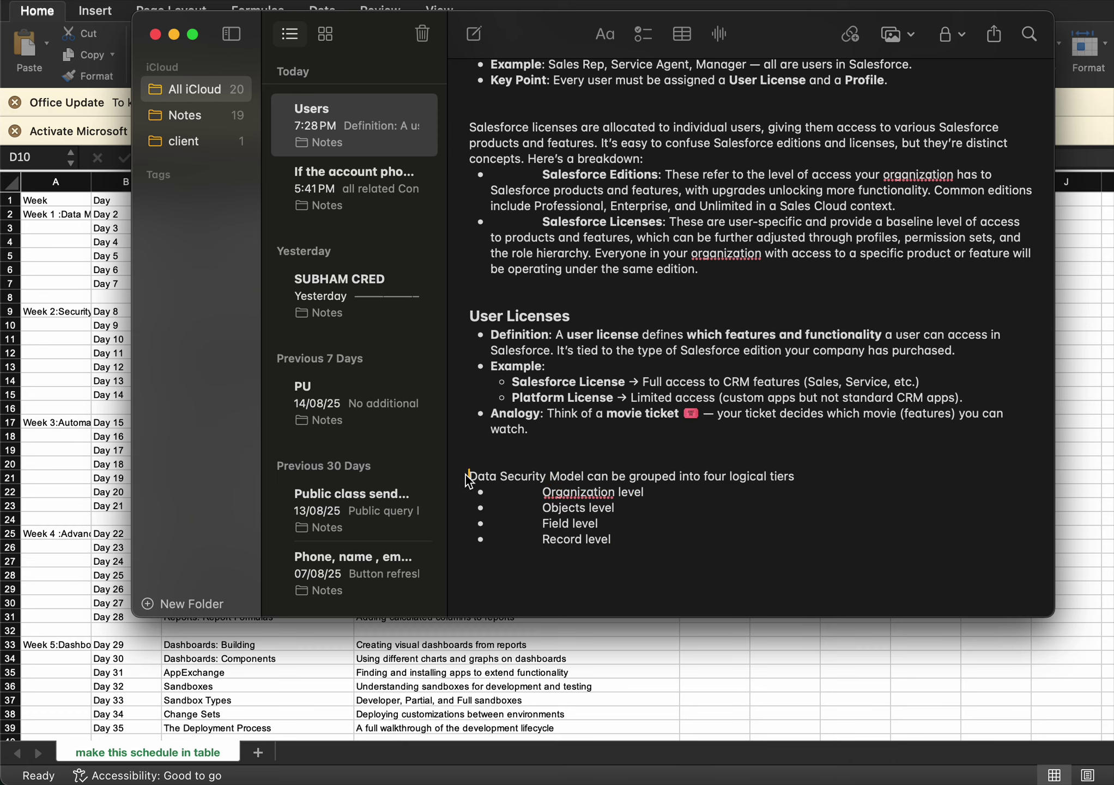
# Repeatedly highlight the Data Security Model heading and four tiers, then switch back to the Excel schedule
pyautogui.moveTo(464, 476); pyautogui.dragTo(637, 536)
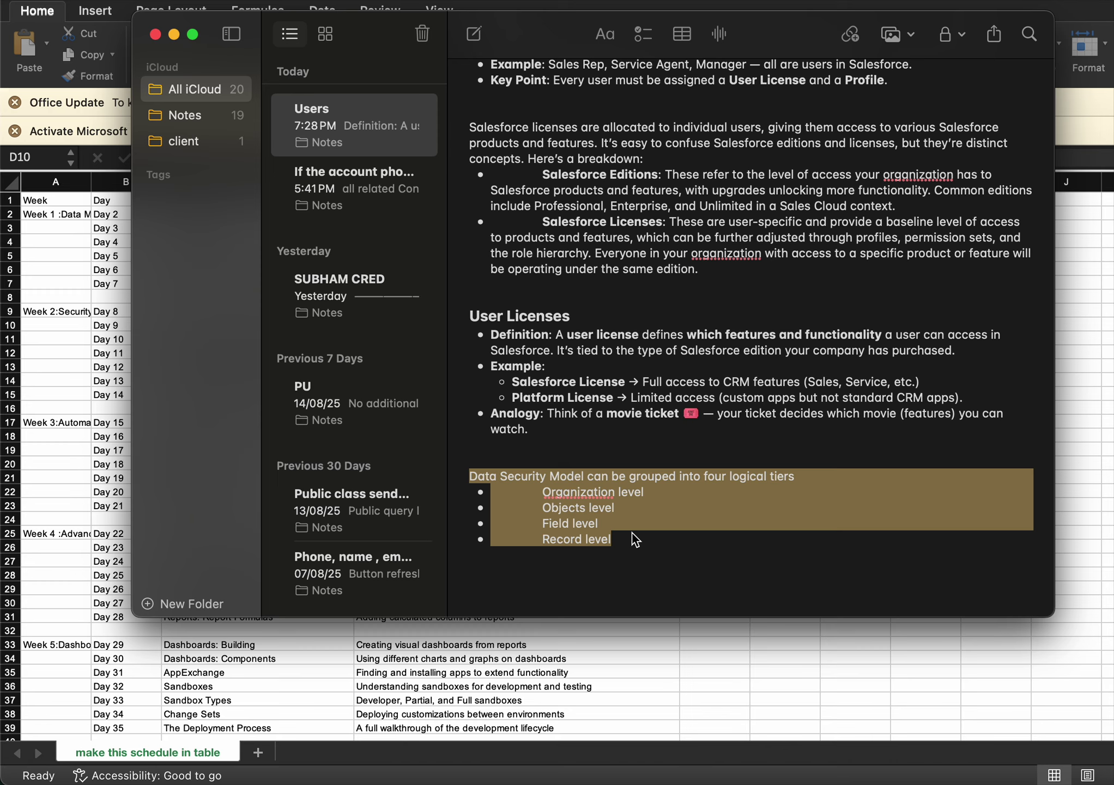
pyautogui.click(633, 532)
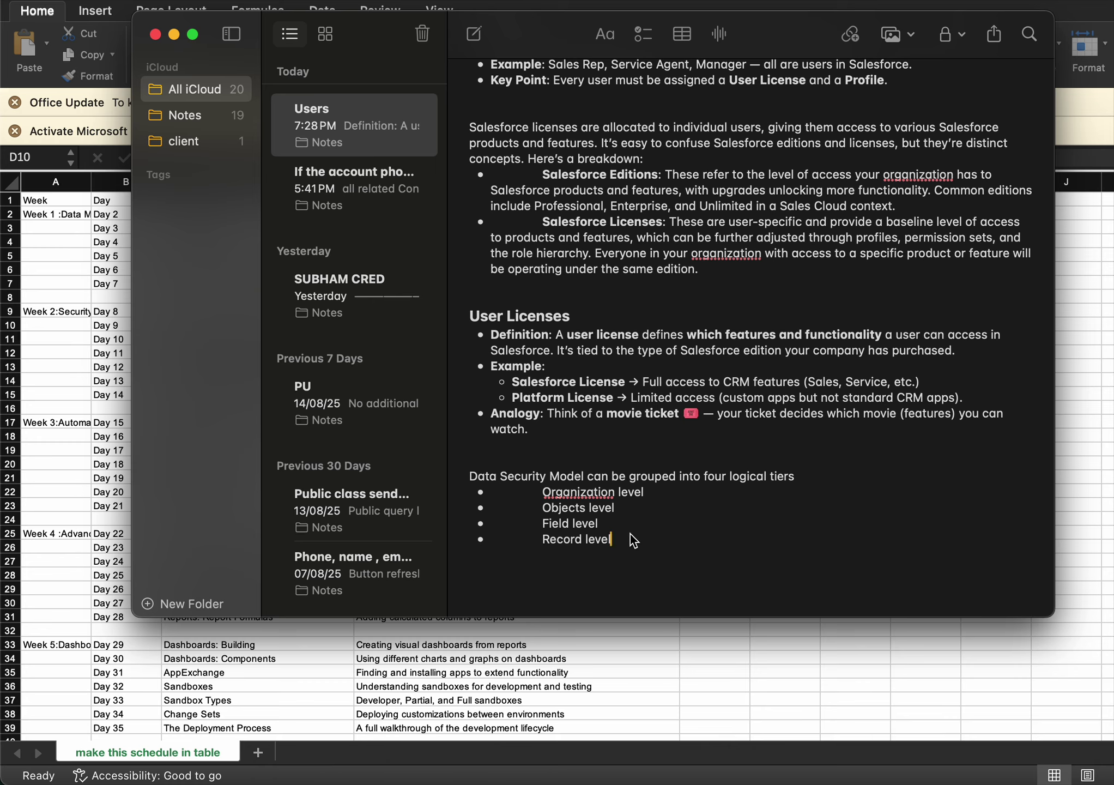
pyautogui.moveTo(470, 482); pyautogui.dragTo(627, 542)
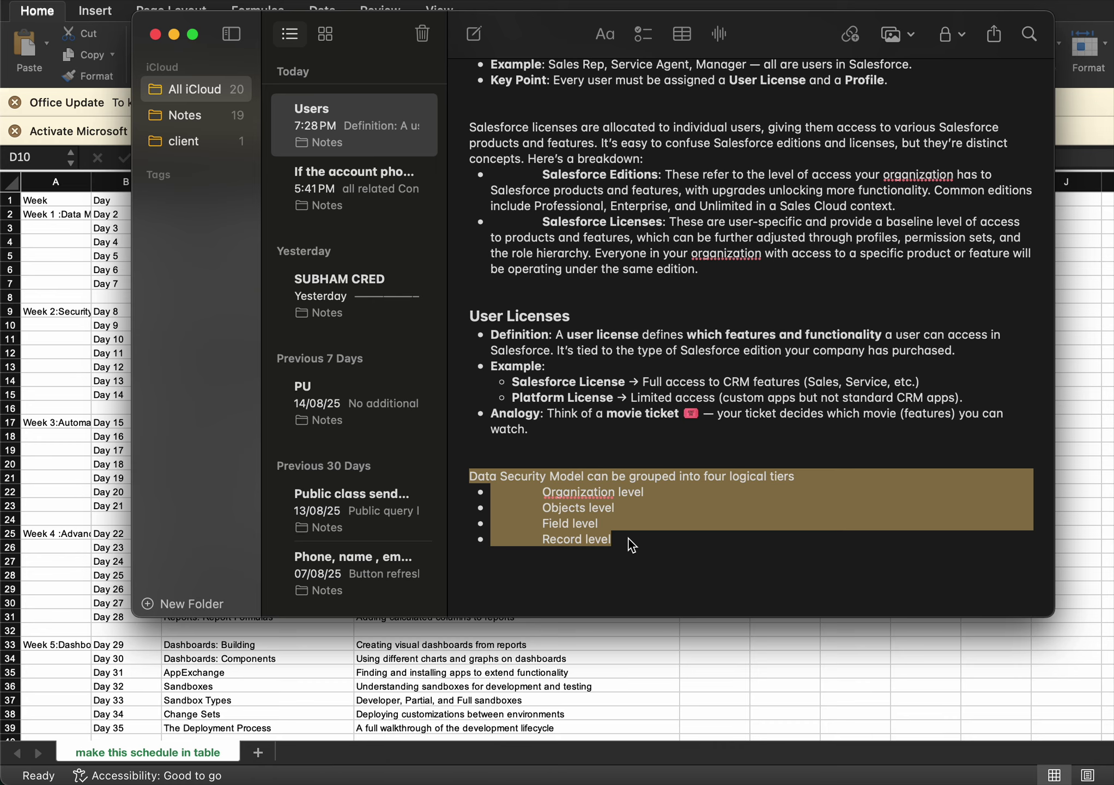
pyautogui.click(580, 495)
pyautogui.moveTo(470, 477); pyautogui.dragTo(672, 532)
pyautogui.click(621, 456)
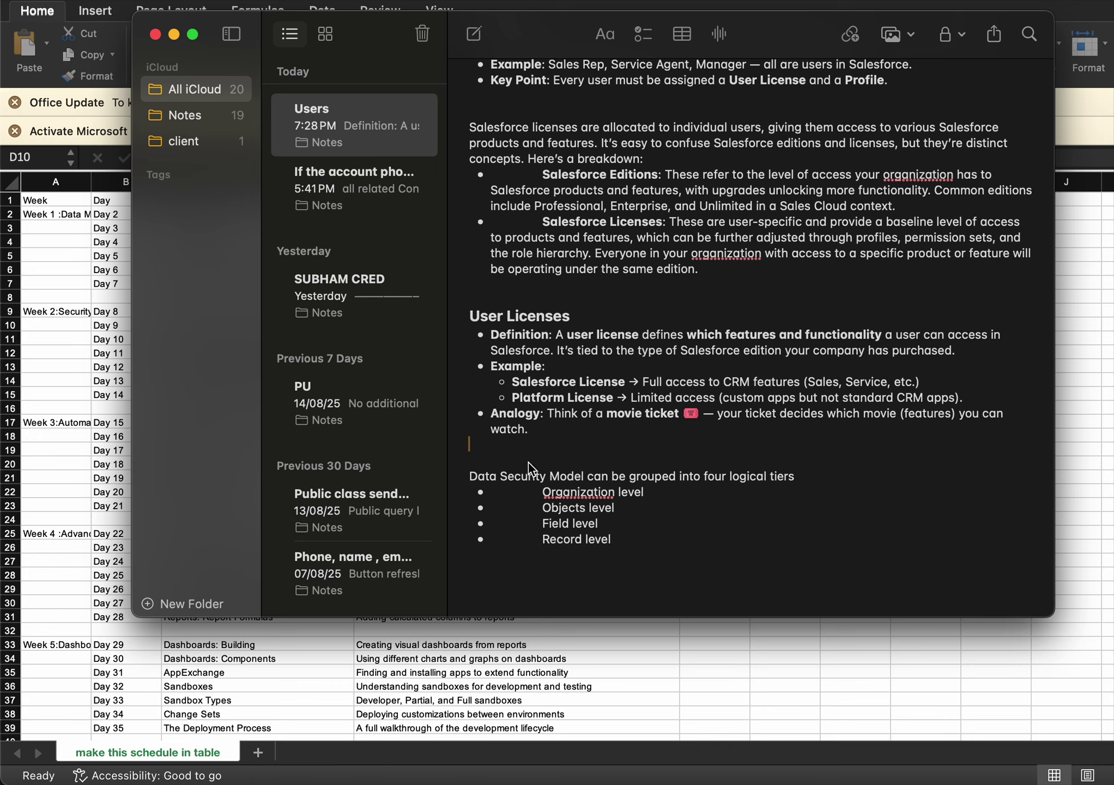
pyautogui.moveTo(478, 476); pyautogui.dragTo(663, 539)
pyautogui.click(665, 540)
pyautogui.moveTo(471, 477); pyautogui.dragTo(660, 541)
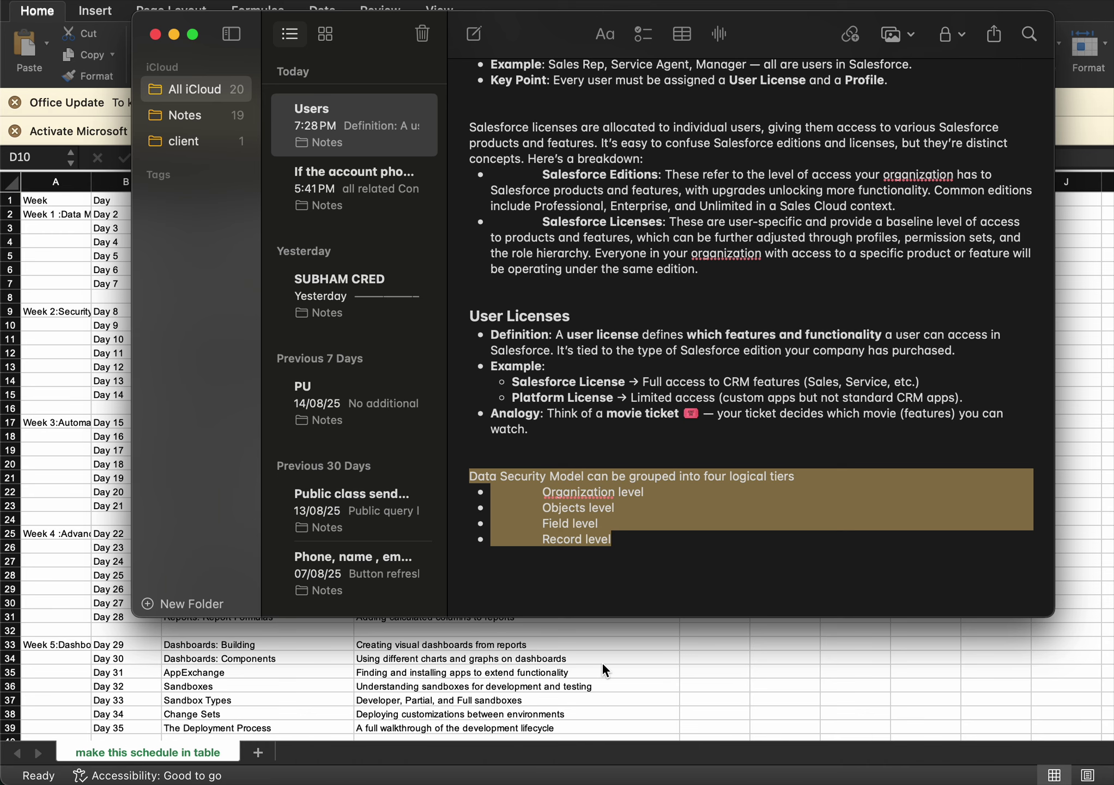
pyautogui.press('super+Tab')
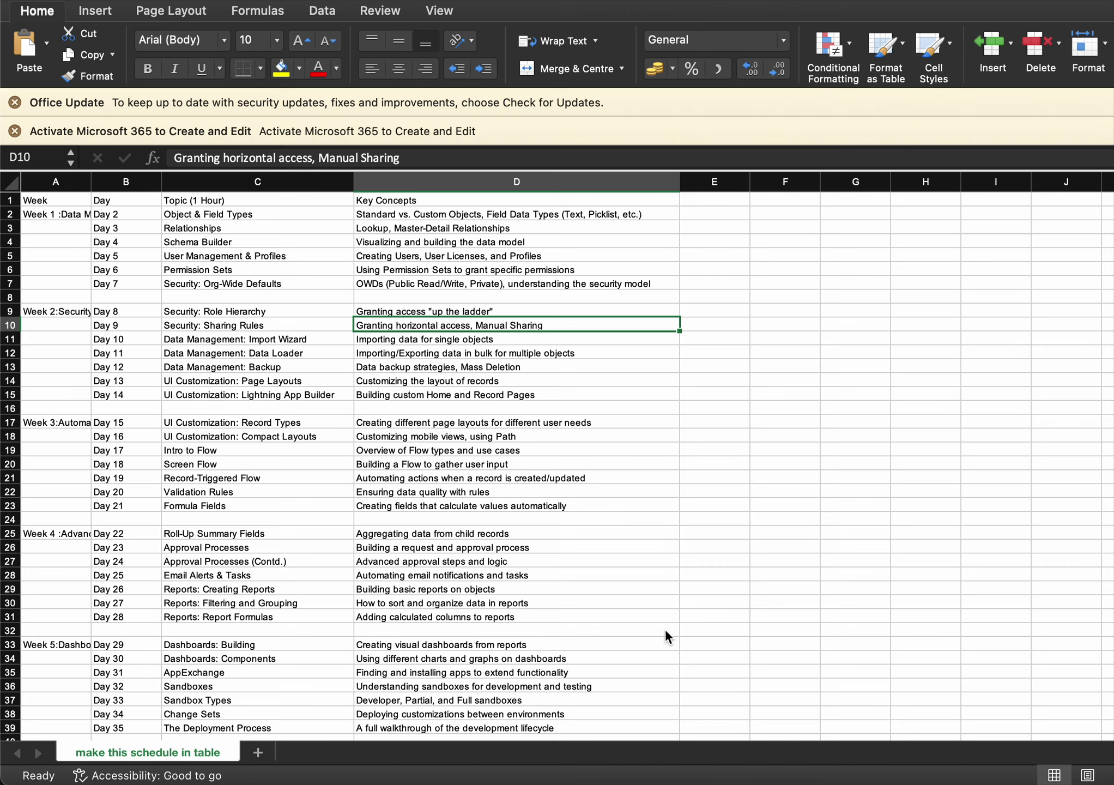
pyautogui.moveTo(556, 783)
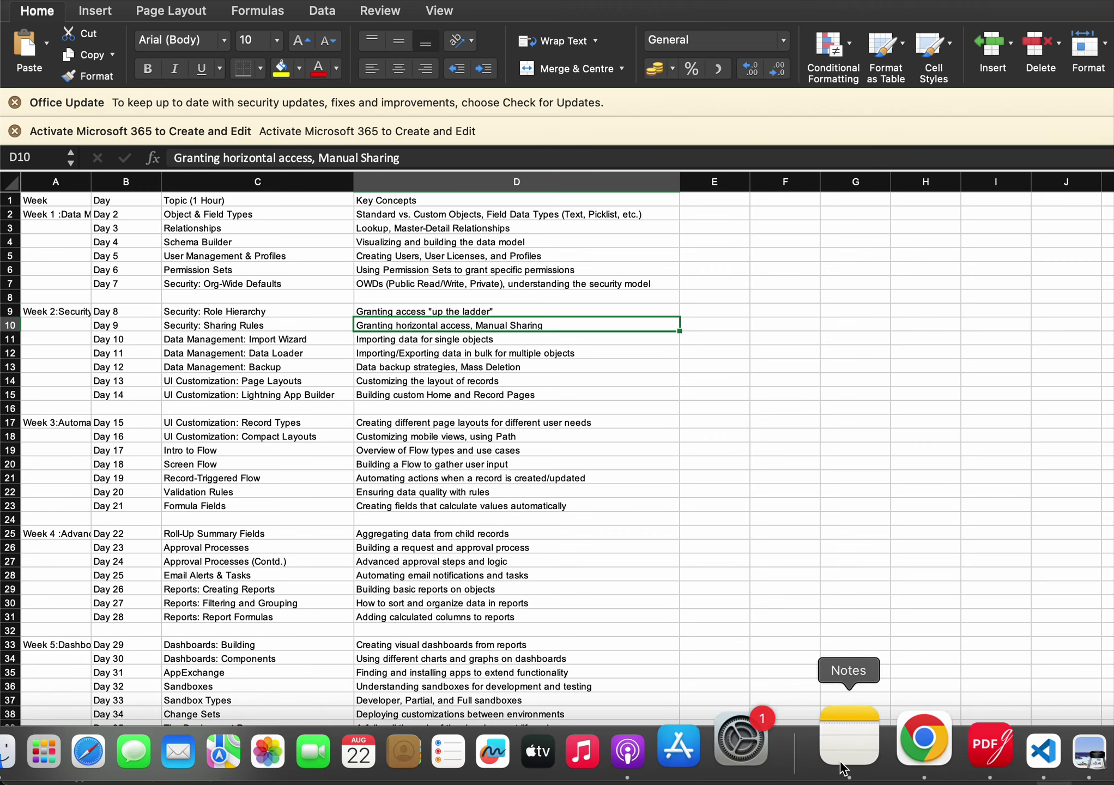
pyautogui.rightClick(895, 733)
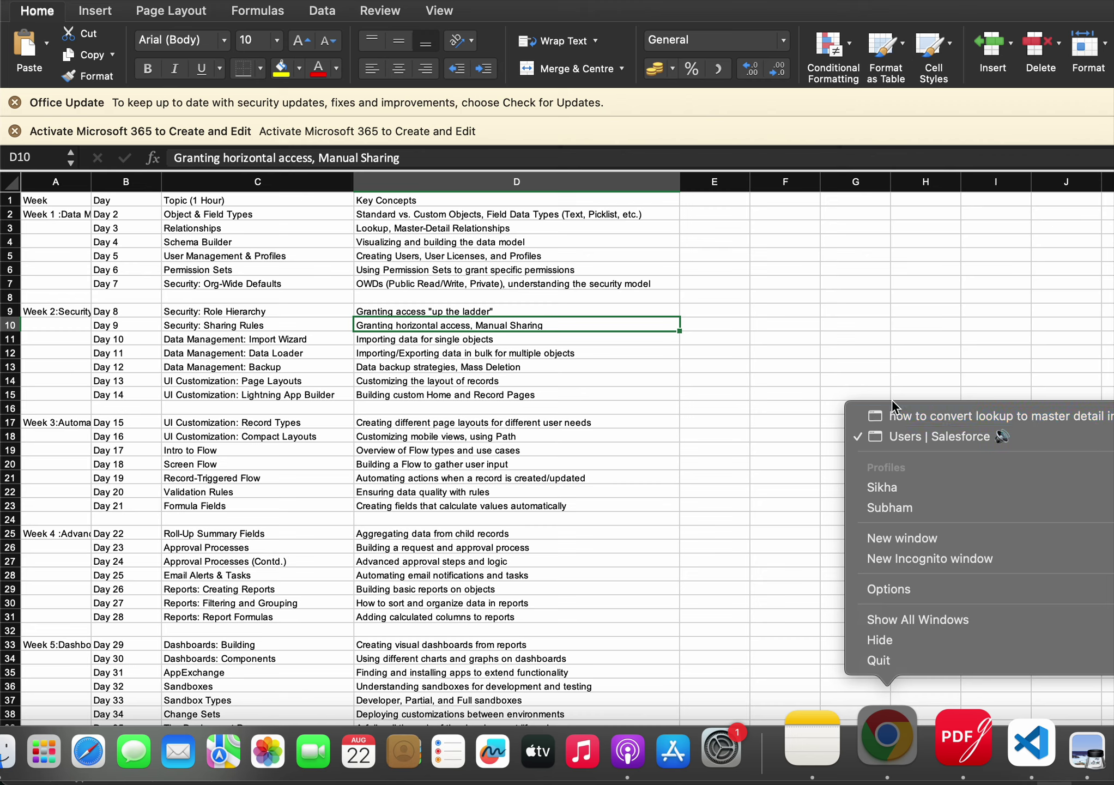
pyautogui.click(737, 382)
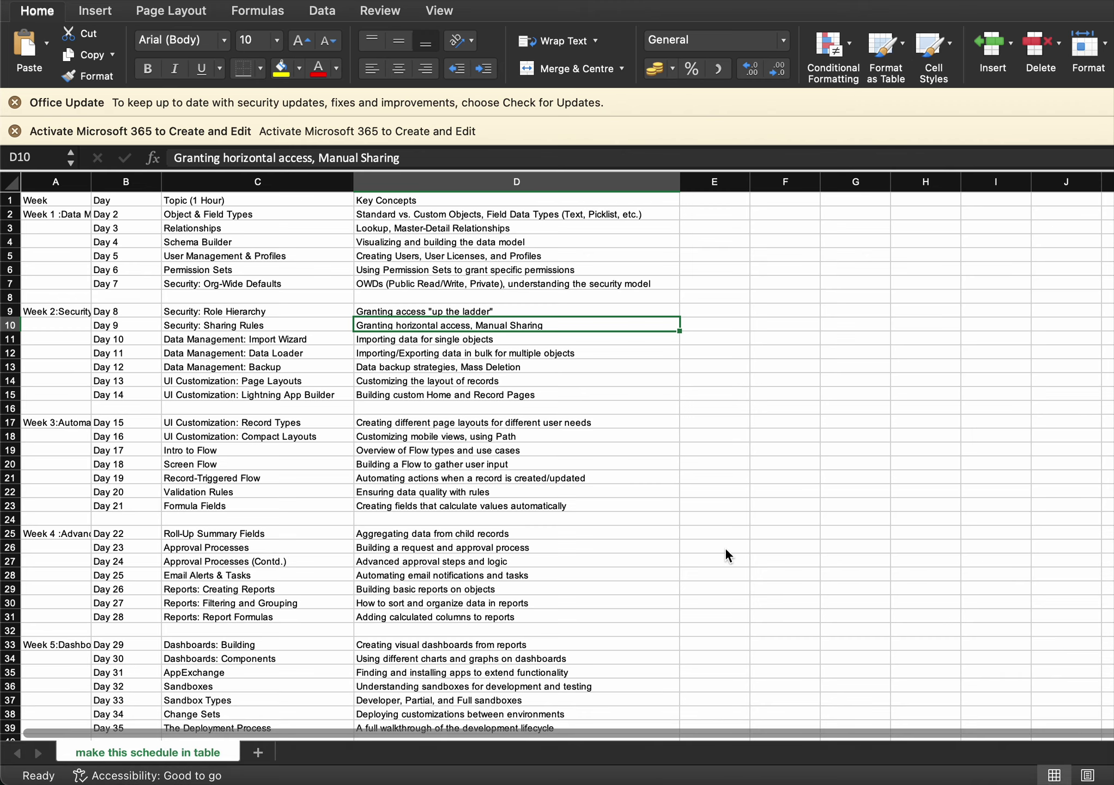
pyautogui.click(723, 590)
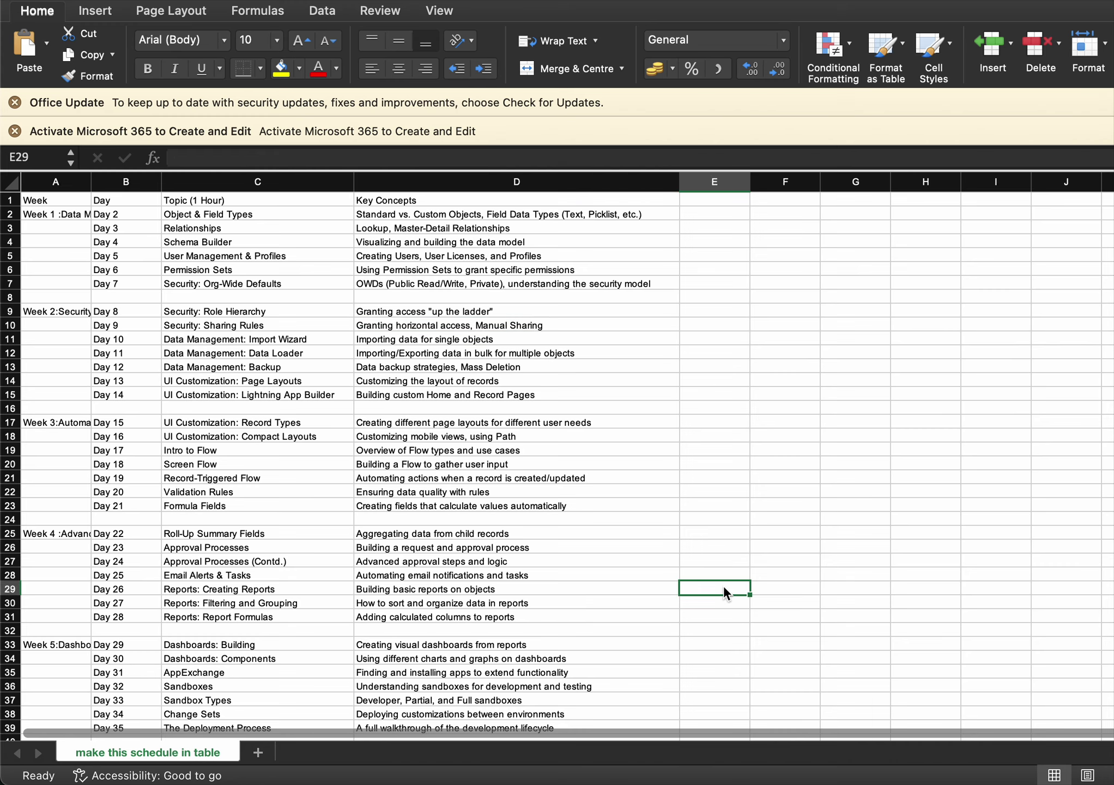